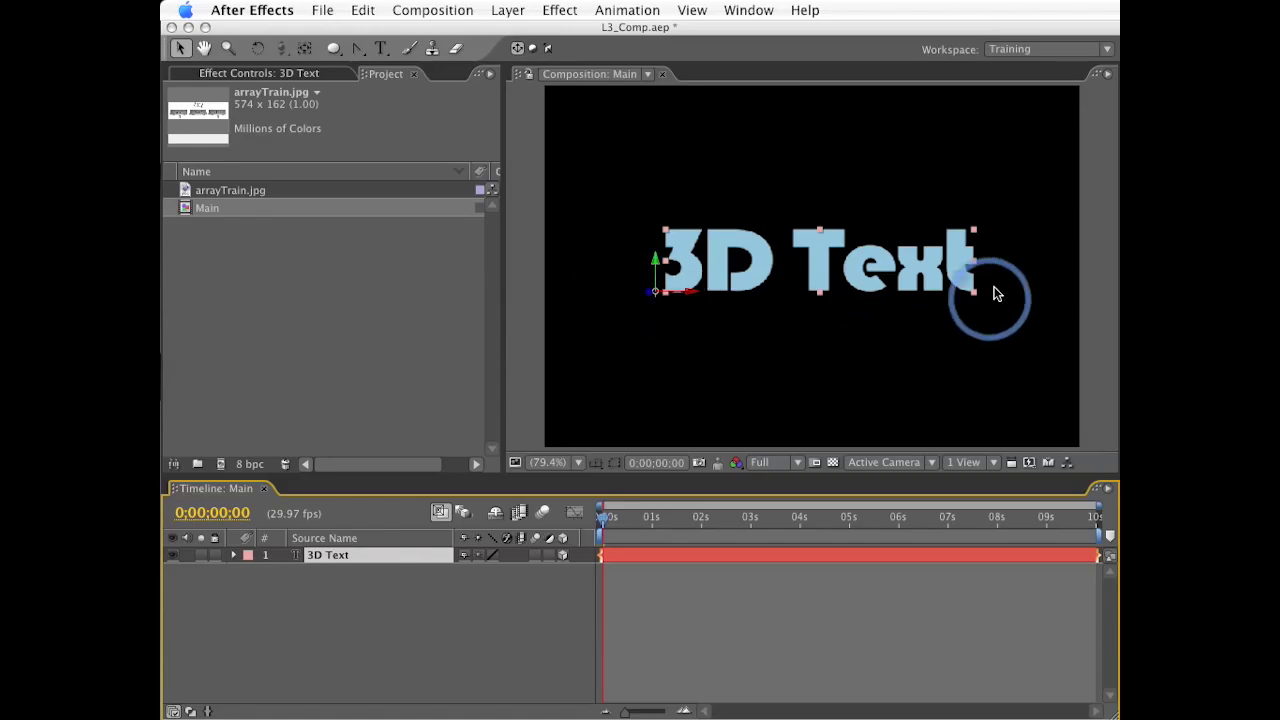
Step: Pre-compose 3D Text into a '3D Type' layer, make it 3D, then select arrayTrain.jpg
{"action": "key", "text": "ctrl+k"}
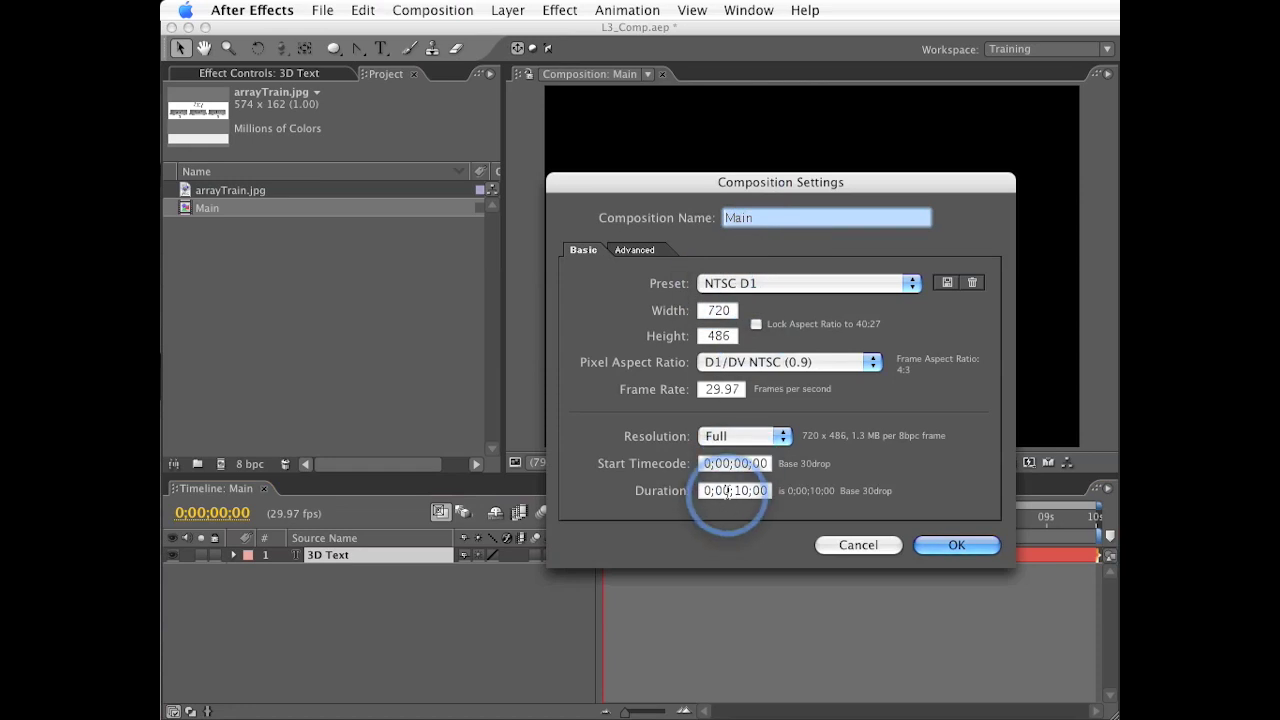
{"action": "key", "text": "Return"}
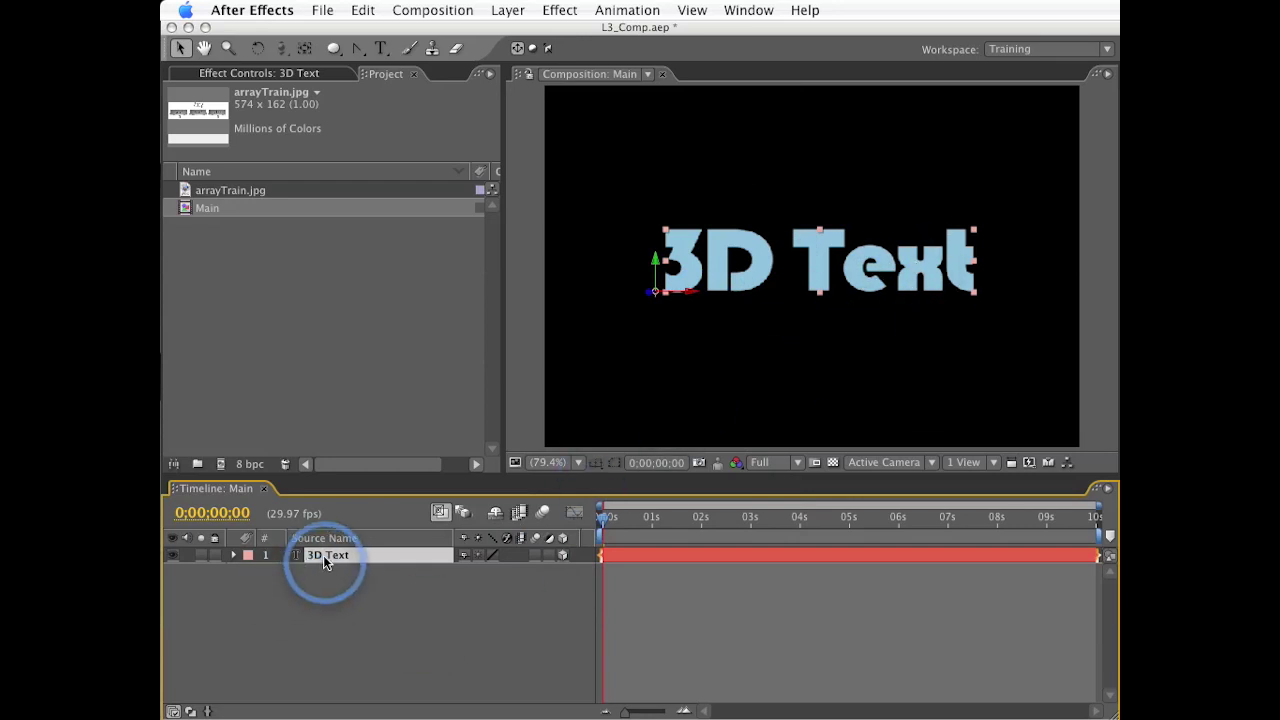
{"action": "key", "text": "ctrl+shift+c"}
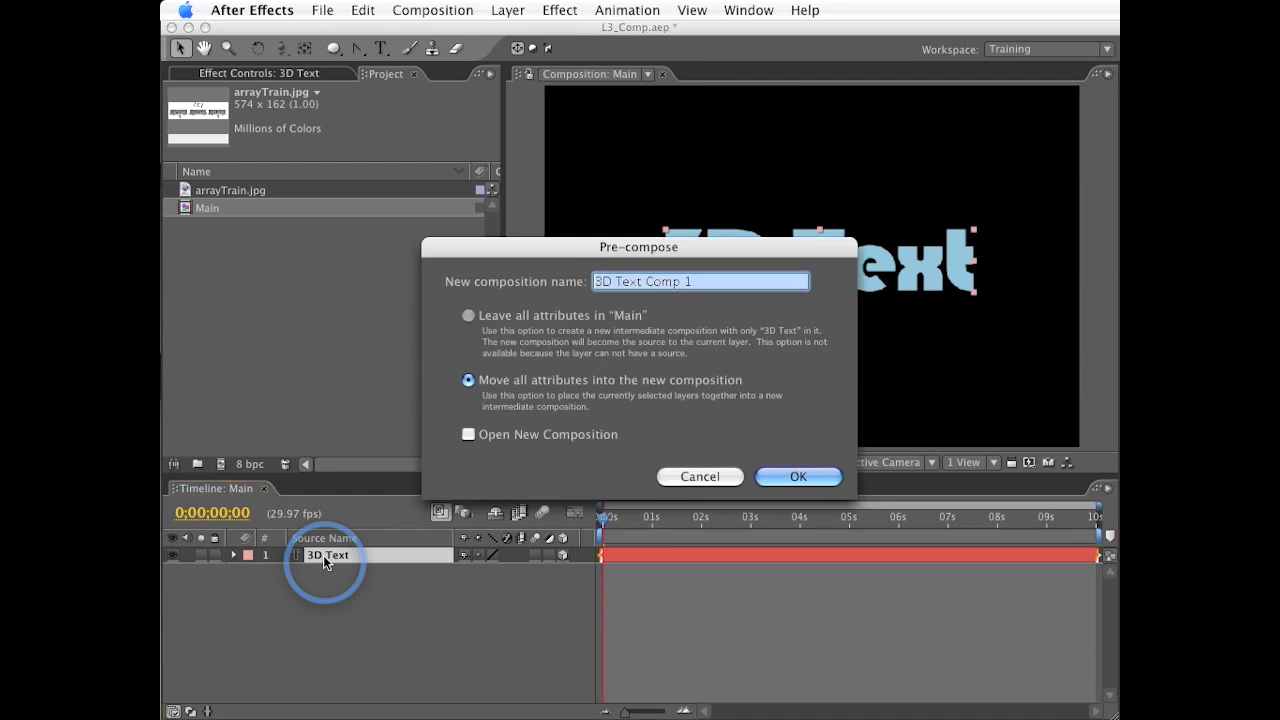
{"action": "left_click", "coordinate": [688, 281]}
{"action": "triple_click", "coordinate": [688, 281]}
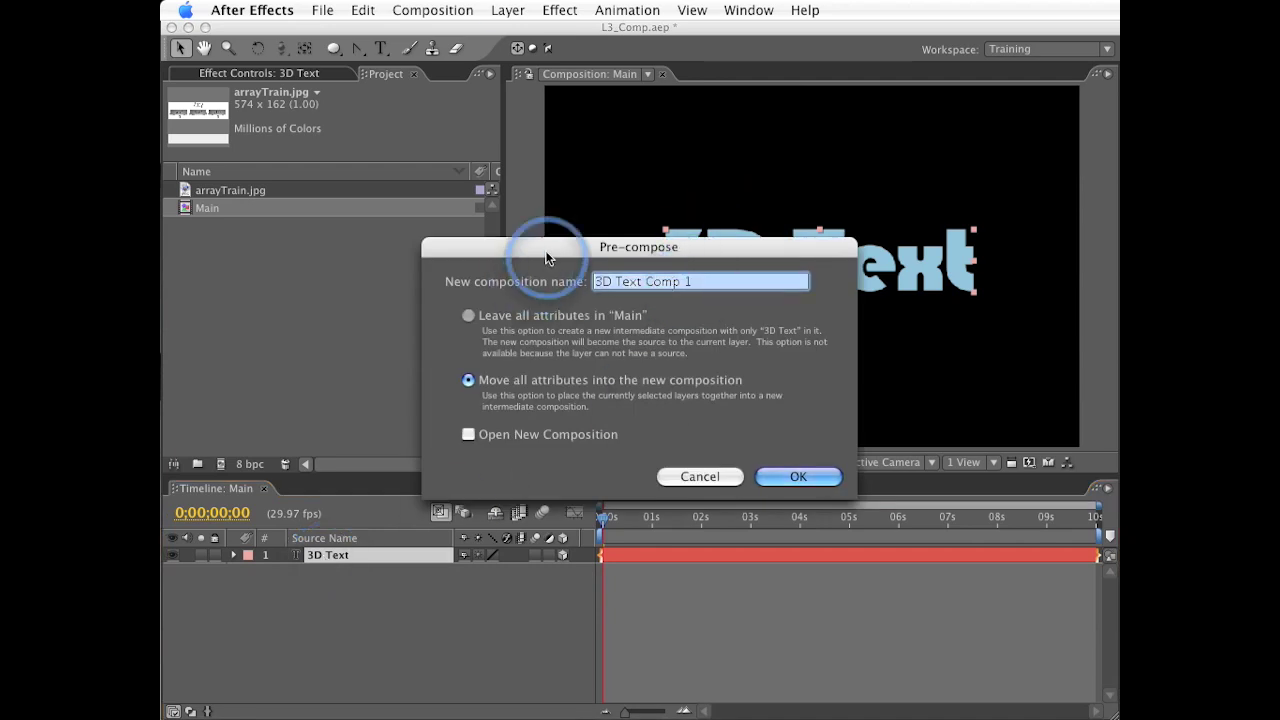
{"action": "key", "text": "BackSpace"}
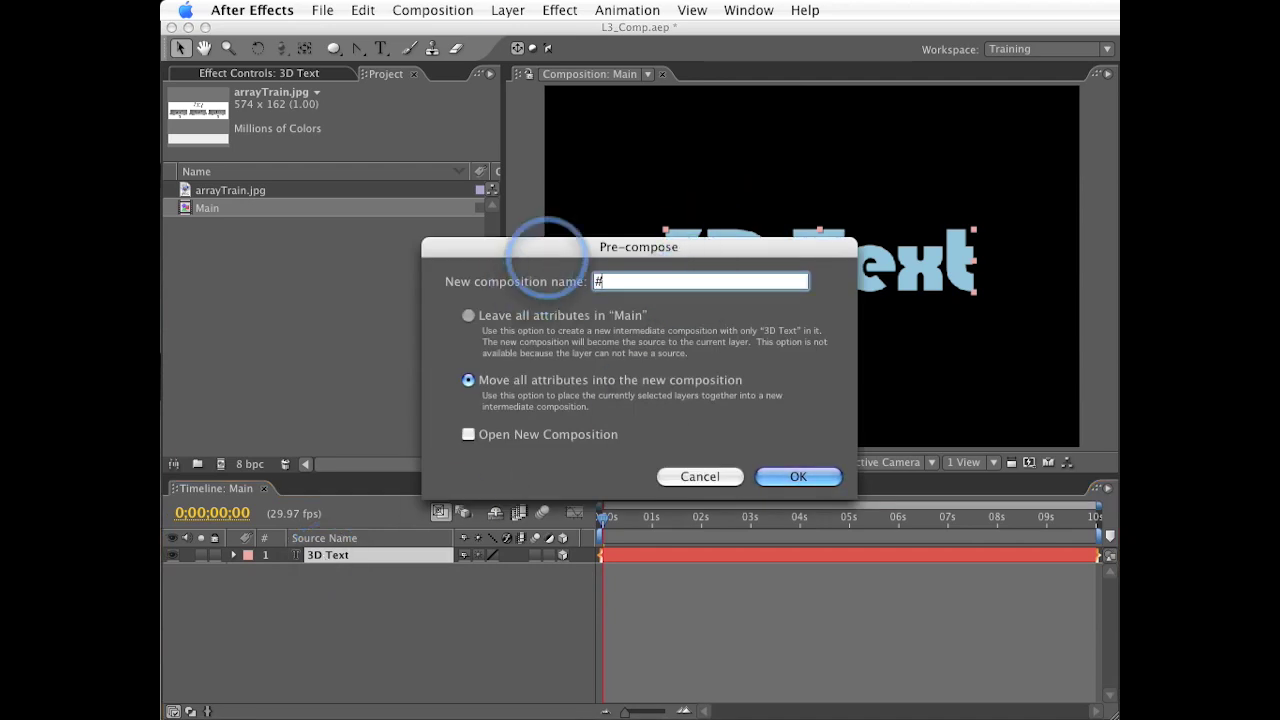
{"action": "type", "text": "D Type"}
{"action": "key", "text": "Return"}
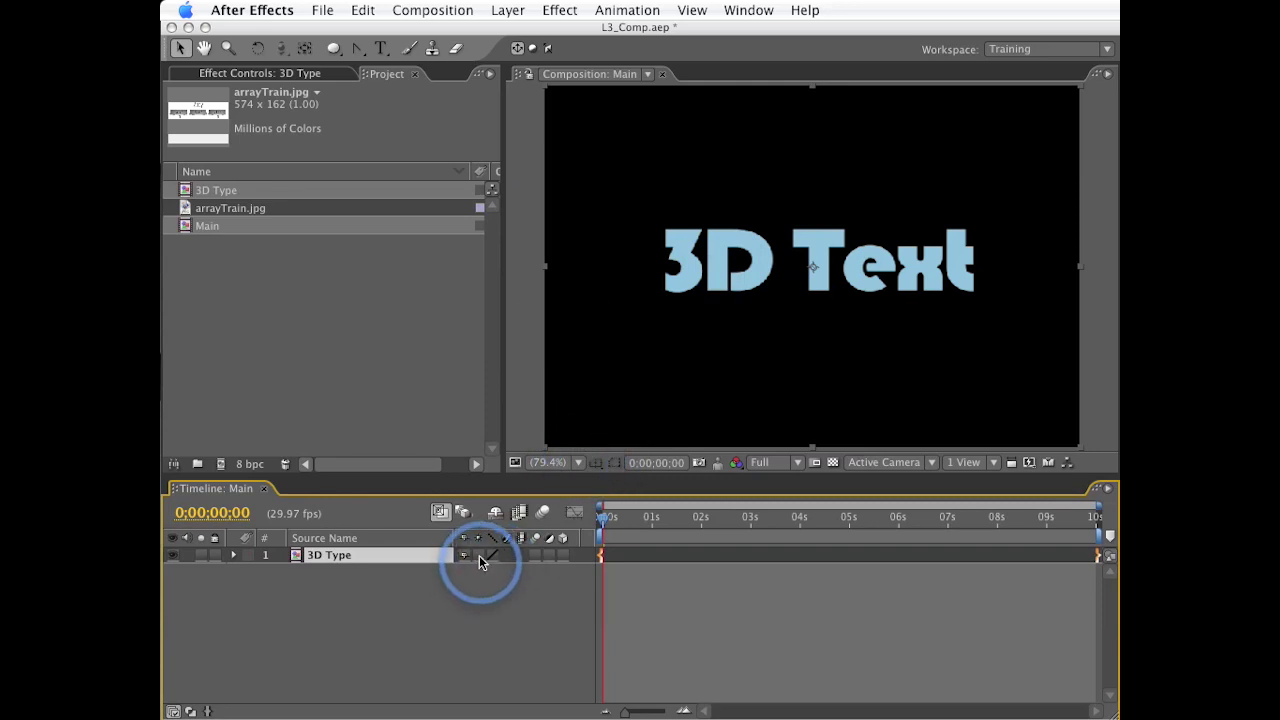
{"action": "left_click", "coordinate": [562, 556]}
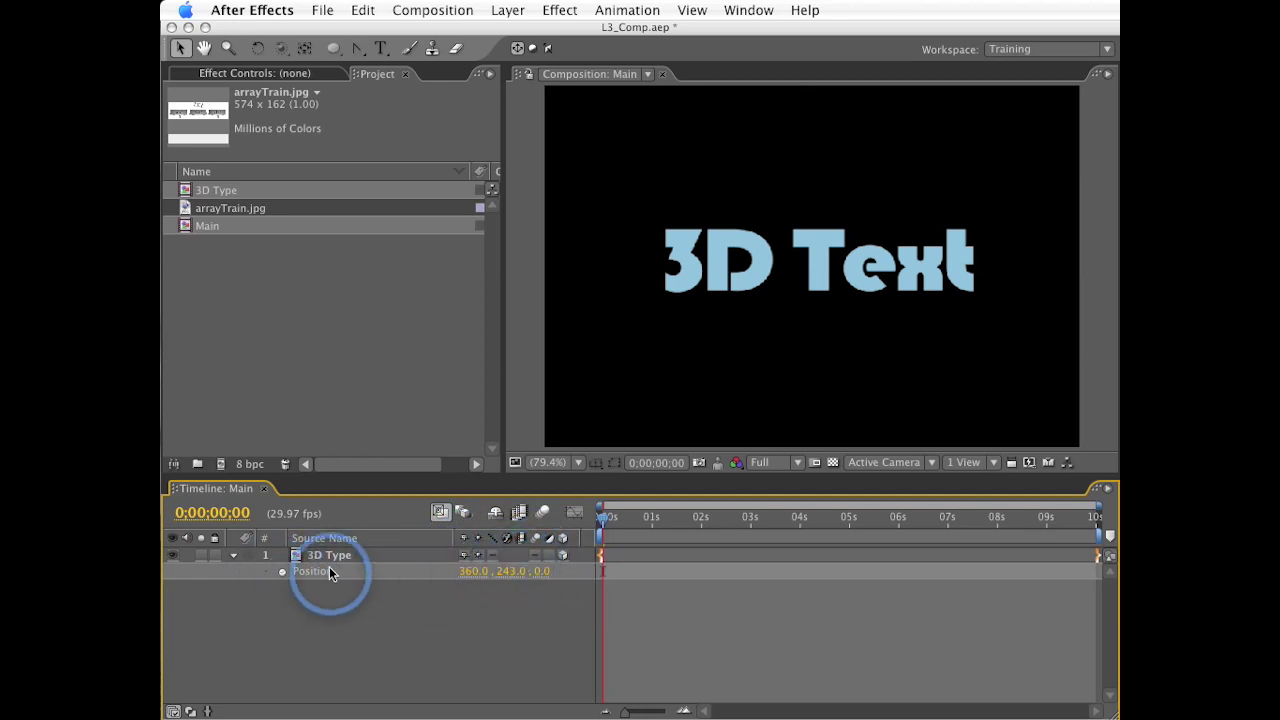
{"action": "left_click", "coordinate": [211, 214]}
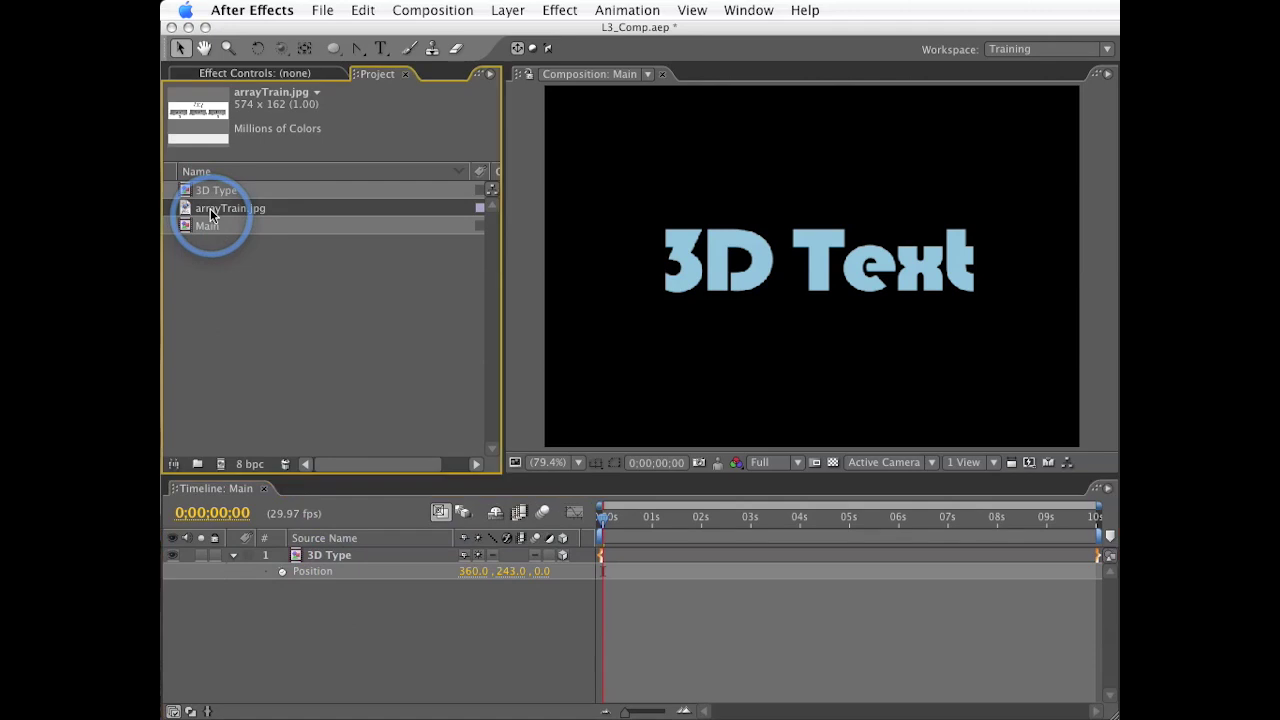
{"action": "double_click", "coordinate": [211, 214]}
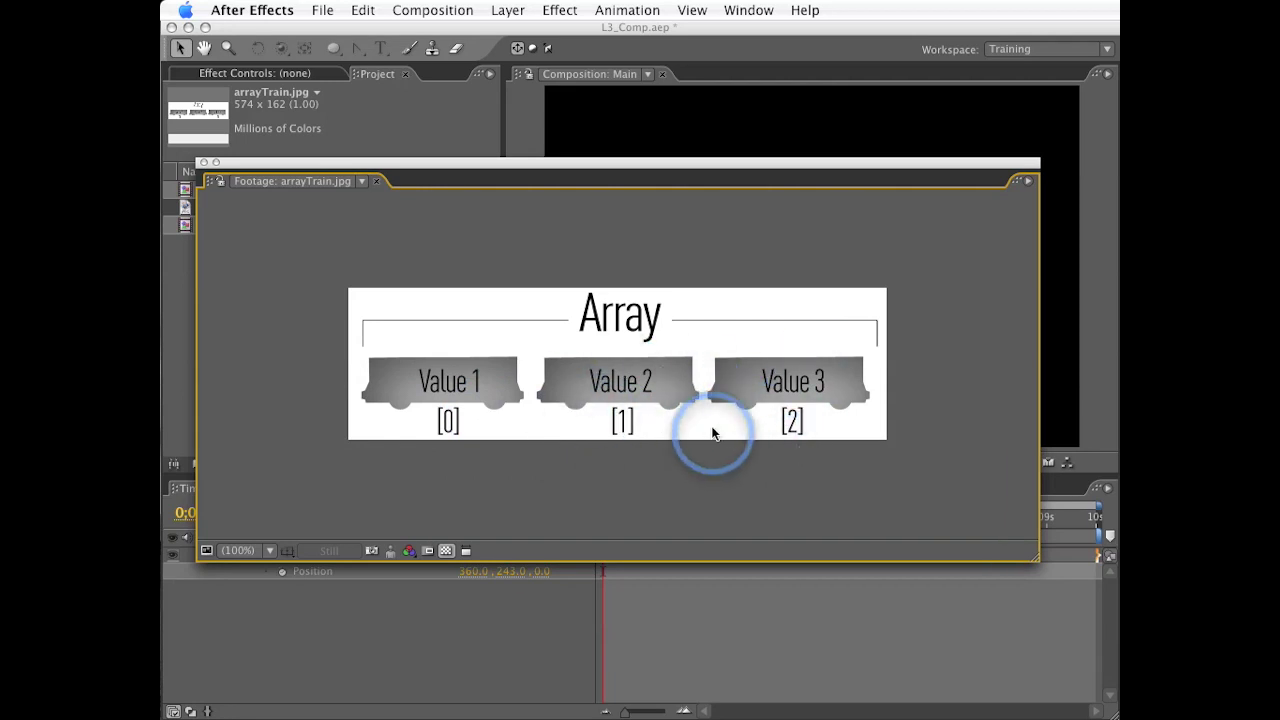
Step: Close the diagram and replace 3D Type's default Position expression with [360, 243, index]
{"action": "left_click", "coordinate": [204, 162]}
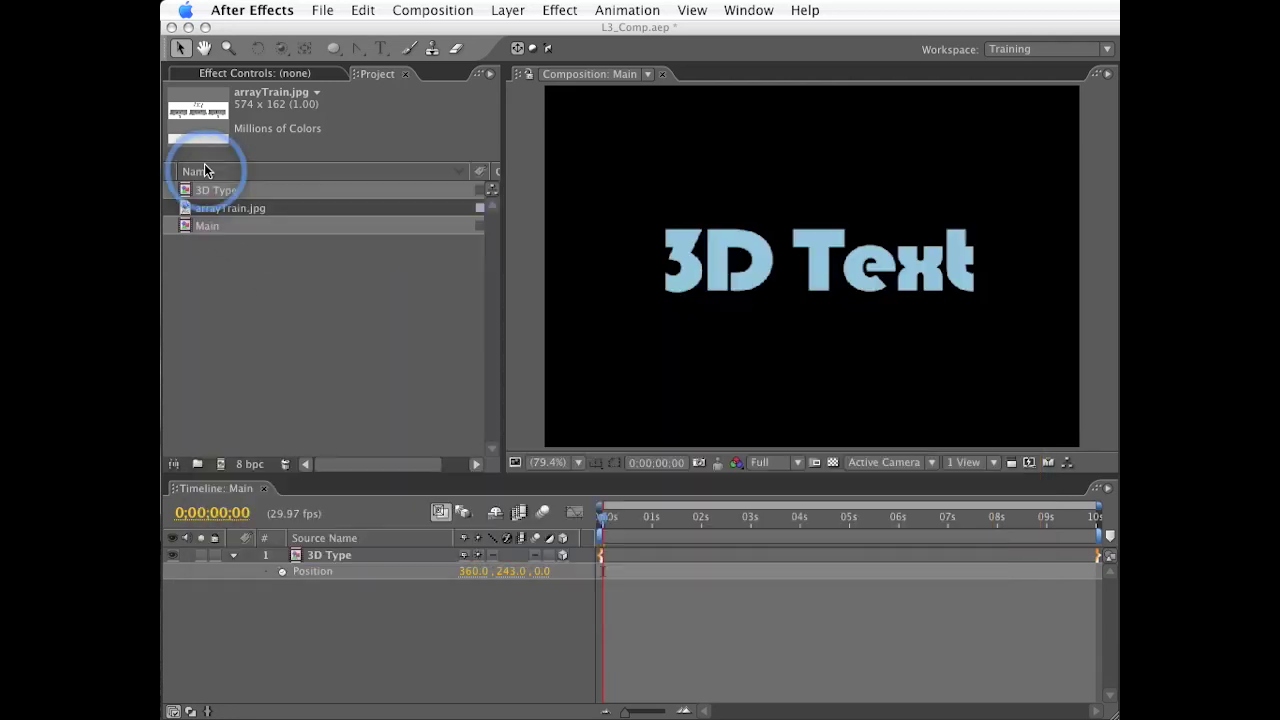
{"action": "left_click", "coordinate": [280, 572], "text": "alt"}
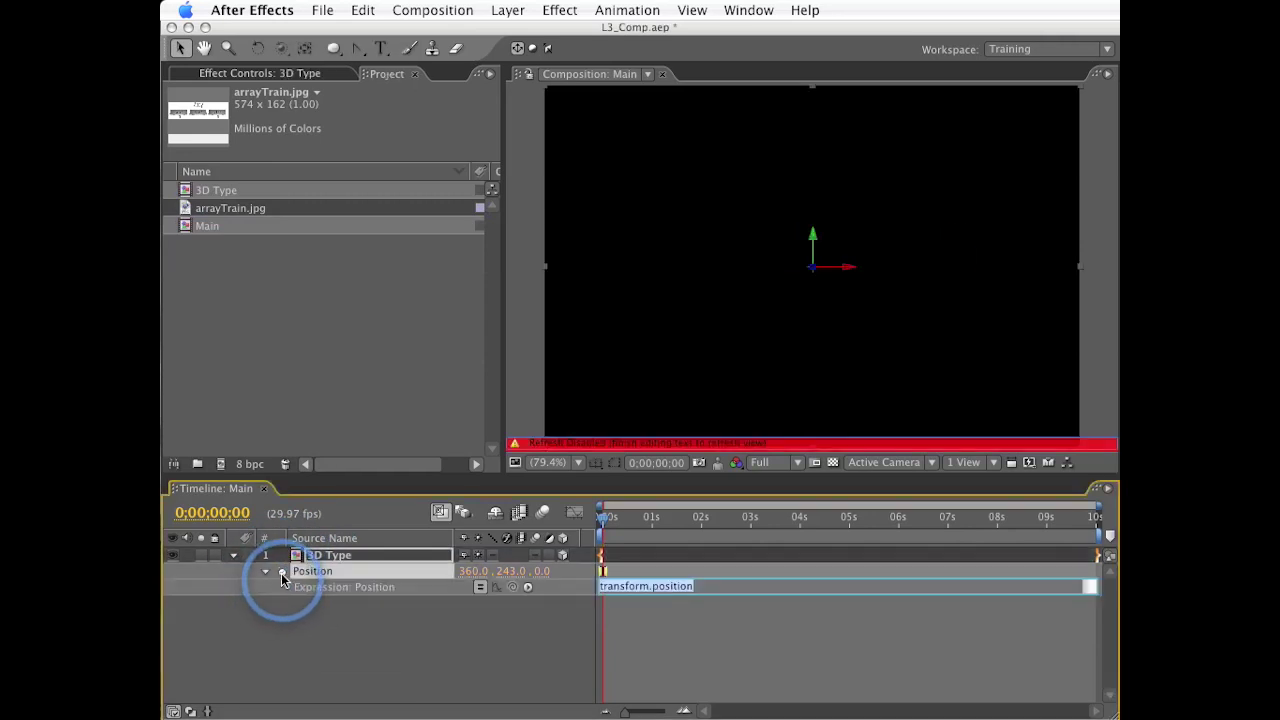
{"action": "key", "text": "BackSpace"}
{"action": "type", "text": "[360, 243, index]"}
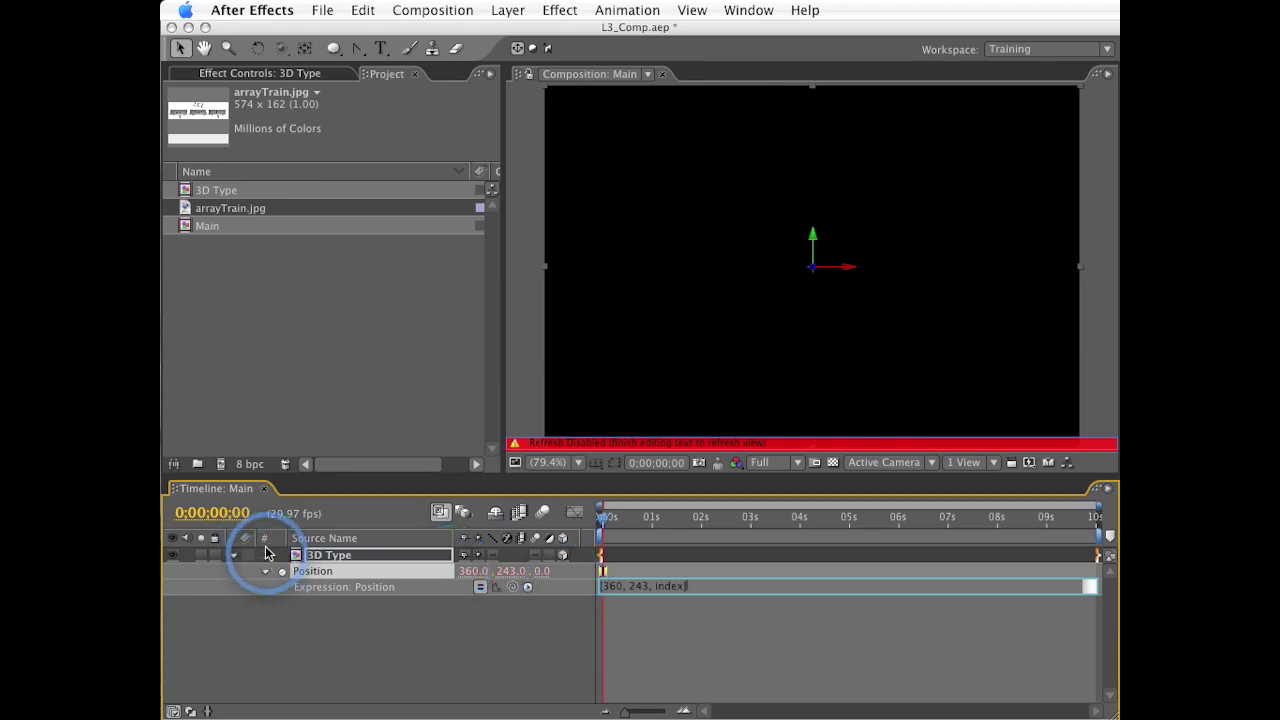
Step: Commit the Position expression and duplicate the 3D Type layer several times
{"action": "left_click", "coordinate": [717, 613]}
{"action": "left_click", "coordinate": [335, 556]}
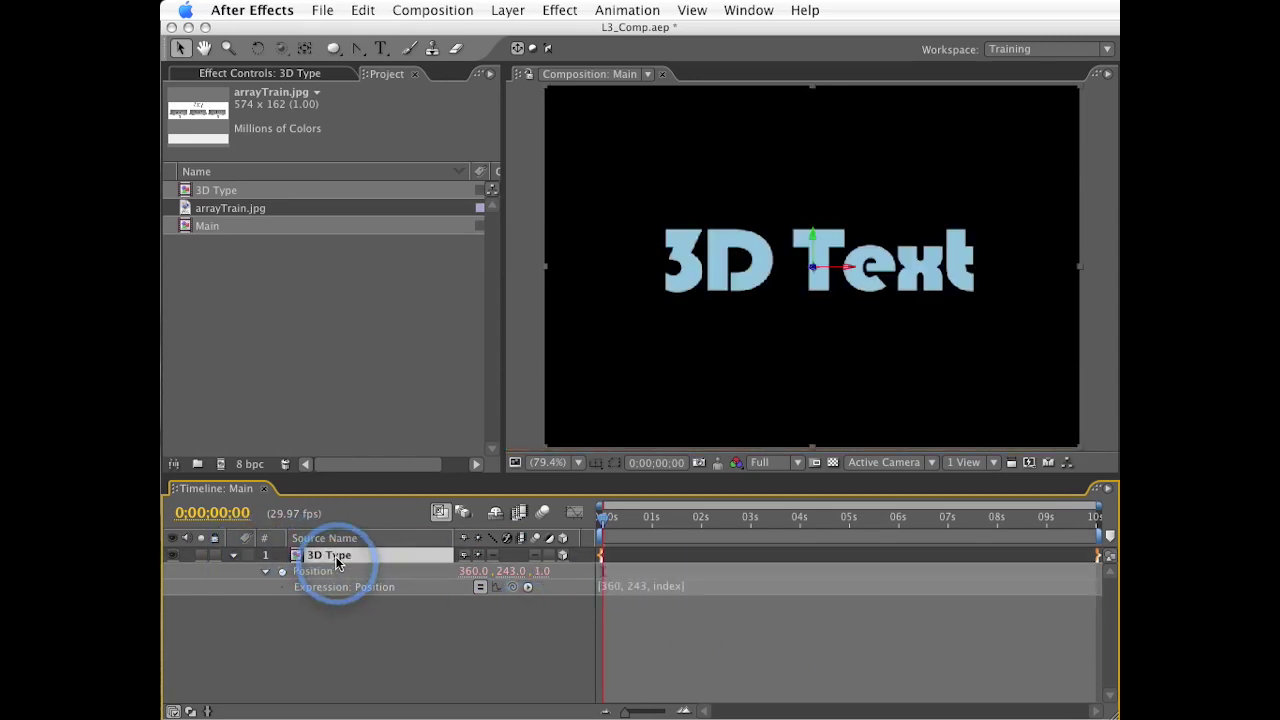
{"action": "key", "text": "ctrl+d"}
{"action": "key", "text": "ctrl+d"}
{"action": "key", "text": "ctrl+d"}
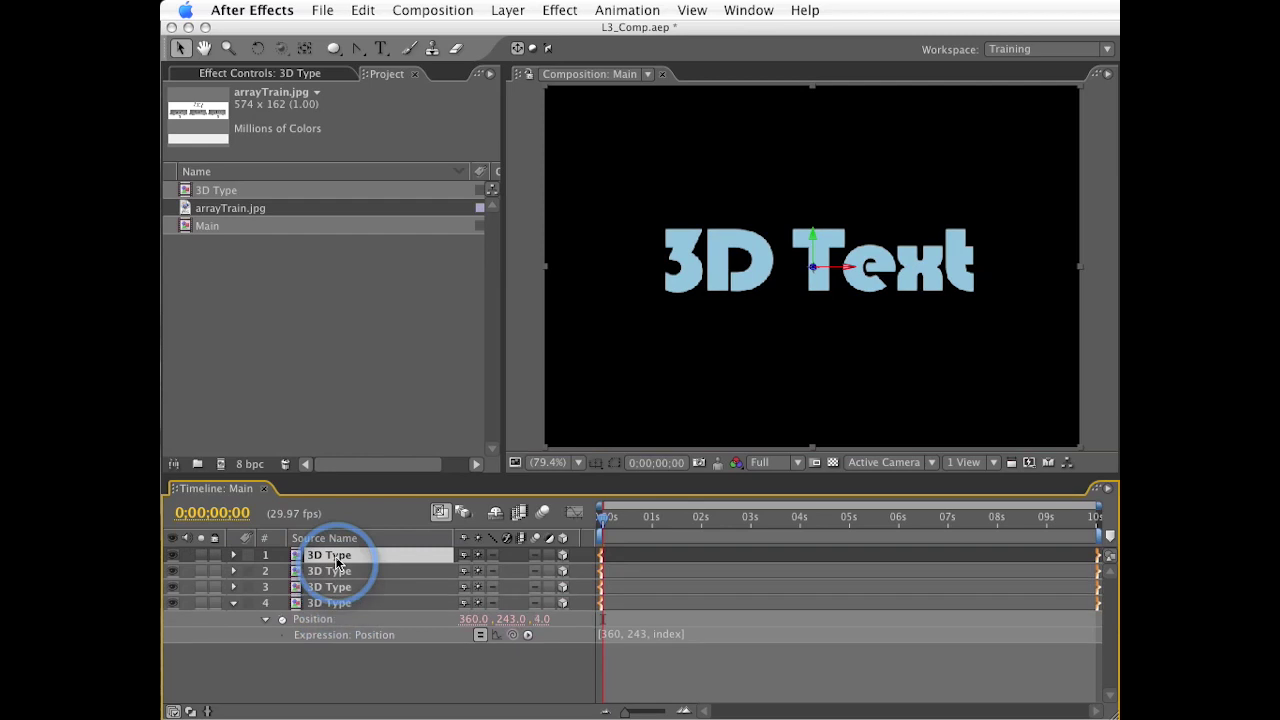
{"action": "key", "text": "ctrl+d"}
{"action": "key", "text": "ctrl+d"}
{"action": "key", "text": "ctrl+d"}
{"action": "key", "text": "ctrl+d"}
{"action": "key", "text": "ctrl+d"}
{"action": "key", "text": "ctrl+d"}
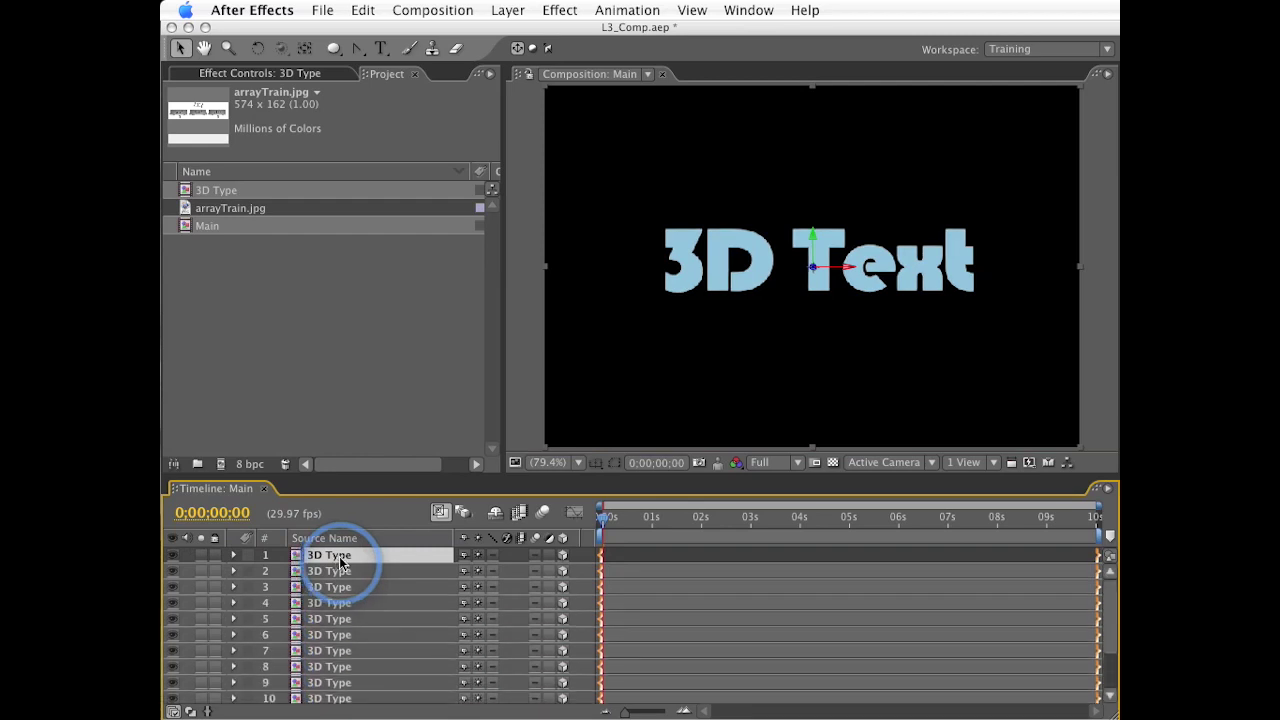
Step: Add a new camera layer with default camera settings
{"action": "left_click", "coordinate": [432, 10]}
{"action": "mouse_move", "coordinate": [507, 10]}
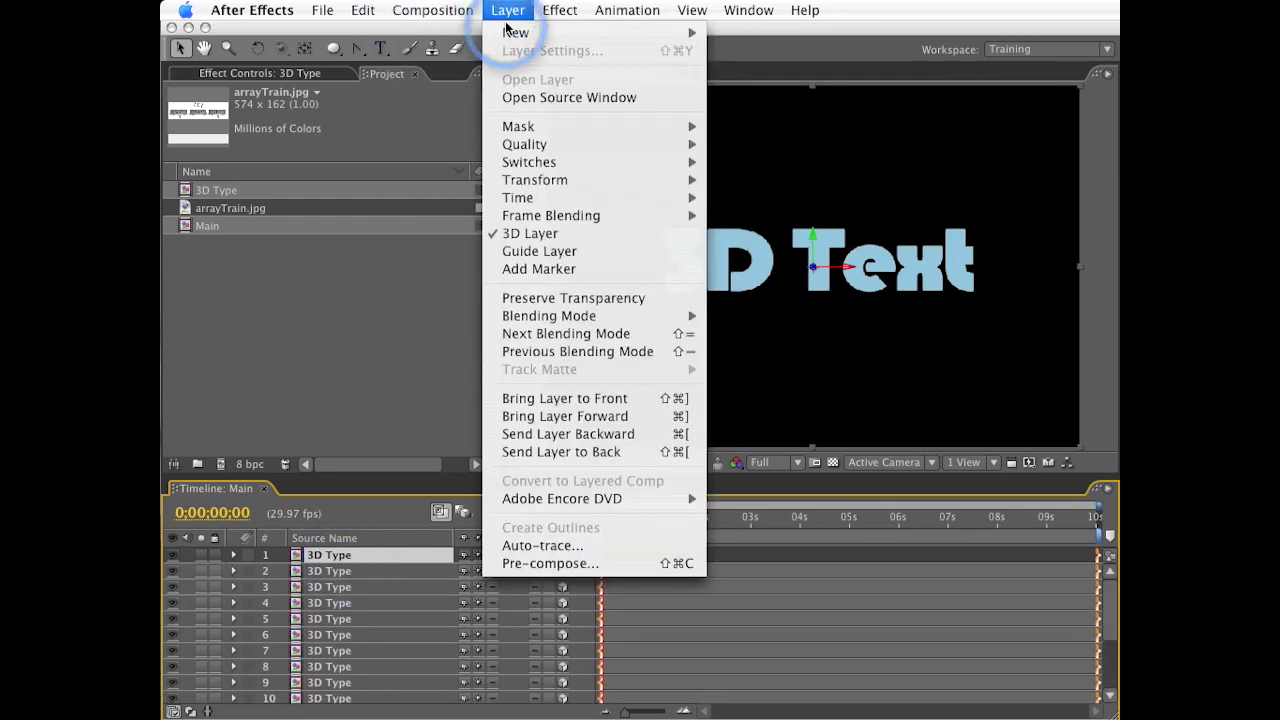
{"action": "left_click", "coordinate": [784, 92]}
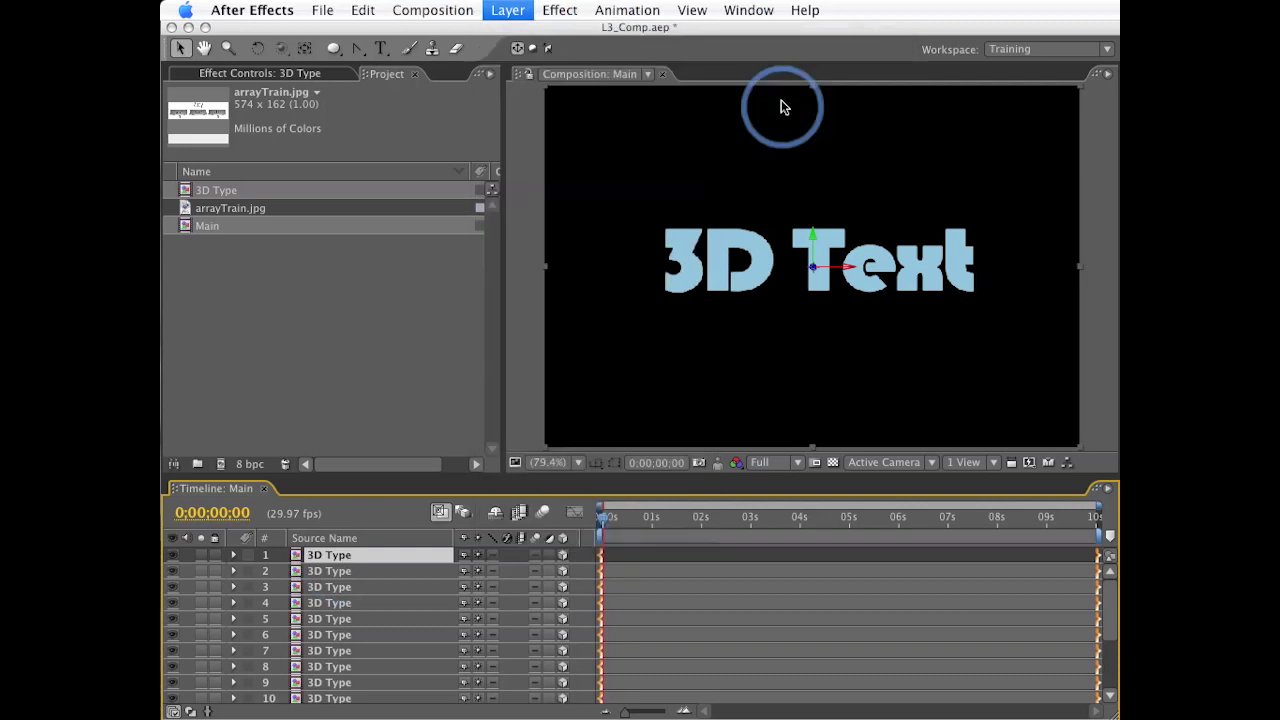
{"action": "key", "text": "Return"}
{"action": "key", "text": "c"}
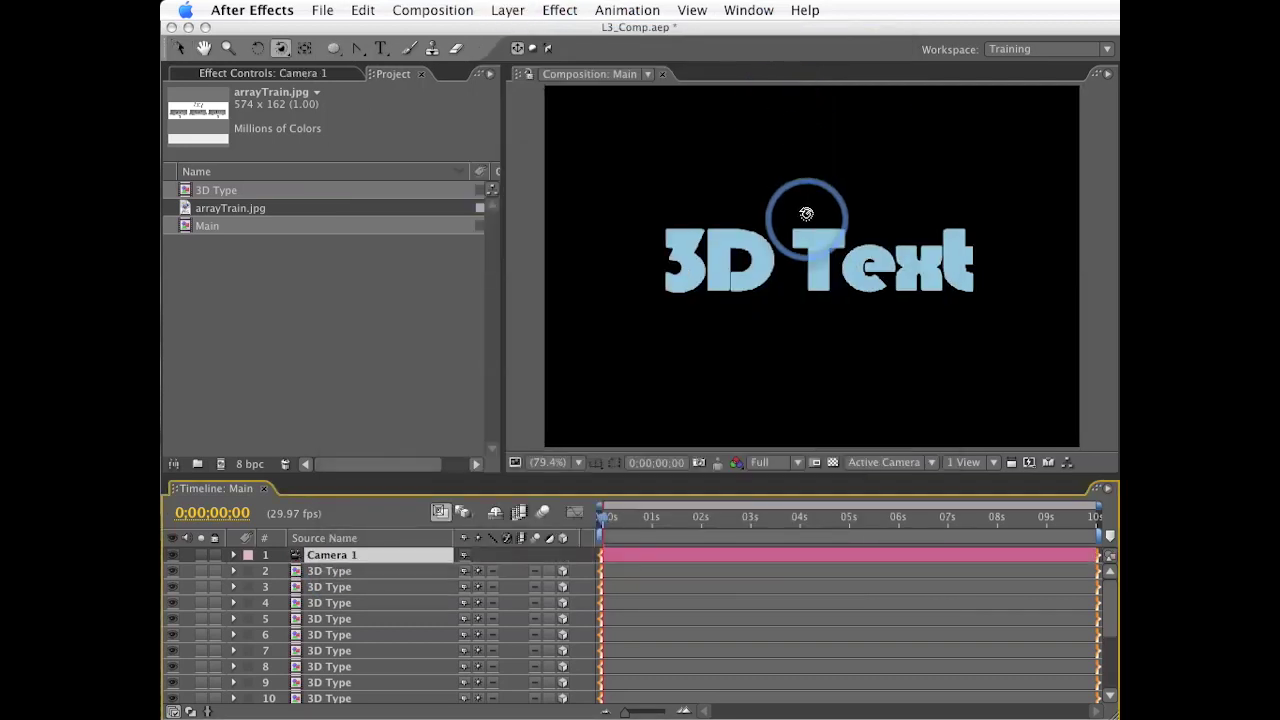
Step: Orbit the camera to view the stacked text at an angle
{"action": "left_click", "coordinate": [816, 277]}
{"action": "left_click_drag", "start_coordinate": [816, 277], "coordinate": [948, 272]}
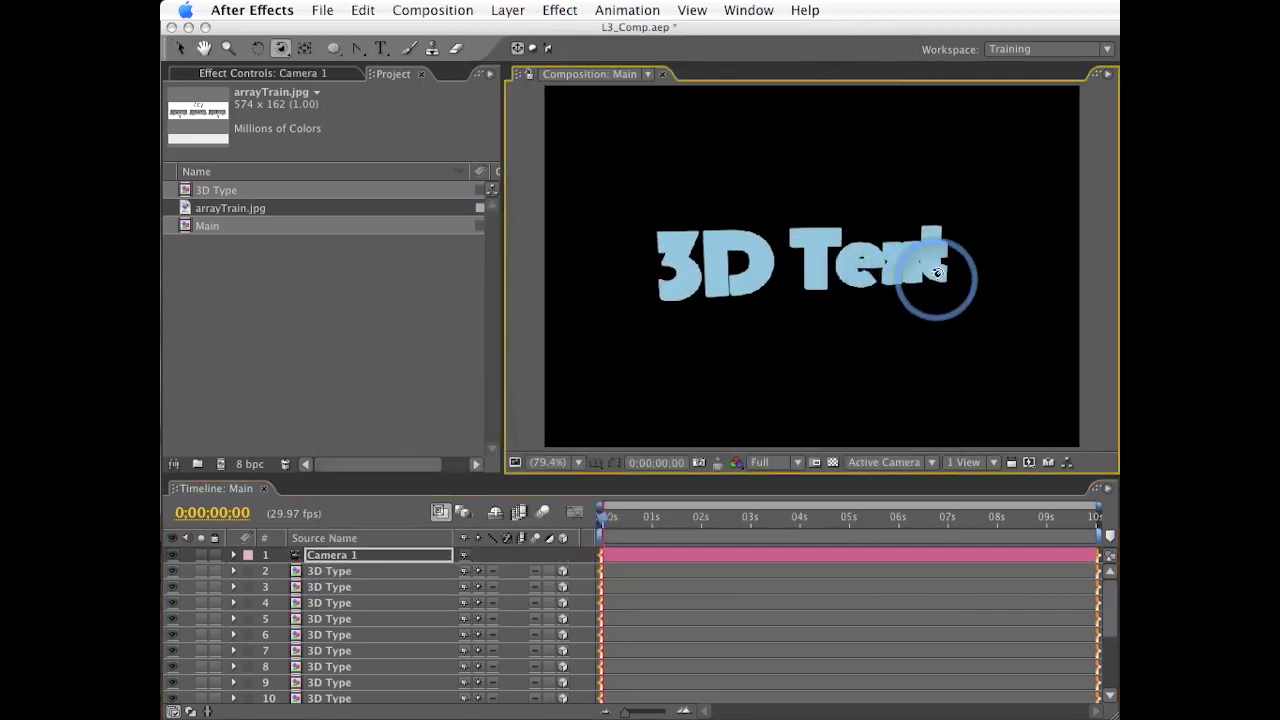
{"action": "mouse_move", "coordinate": [946, 281]}
{"action": "left_mouse_down"}
{"action": "mouse_move", "coordinate": [826, 251]}
{"action": "mouse_move", "coordinate": [877, 251]}
{"action": "mouse_move", "coordinate": [761, 259]}
{"action": "left_mouse_up"}
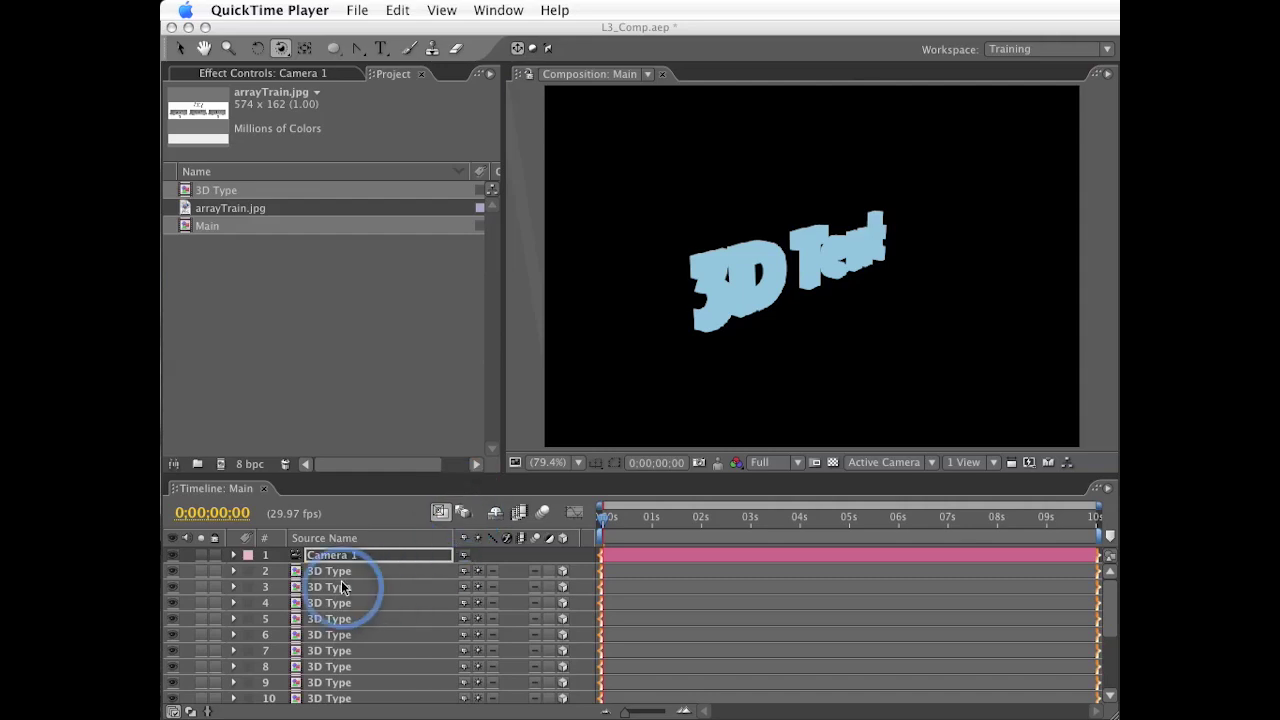
Step: Delete the extra 3D Type duplicate layers
{"action": "left_click", "coordinate": [338, 590]}
{"action": "scroll", "coordinate": [341, 600], "scroll_direction": "down", "scroll_amount": 5}
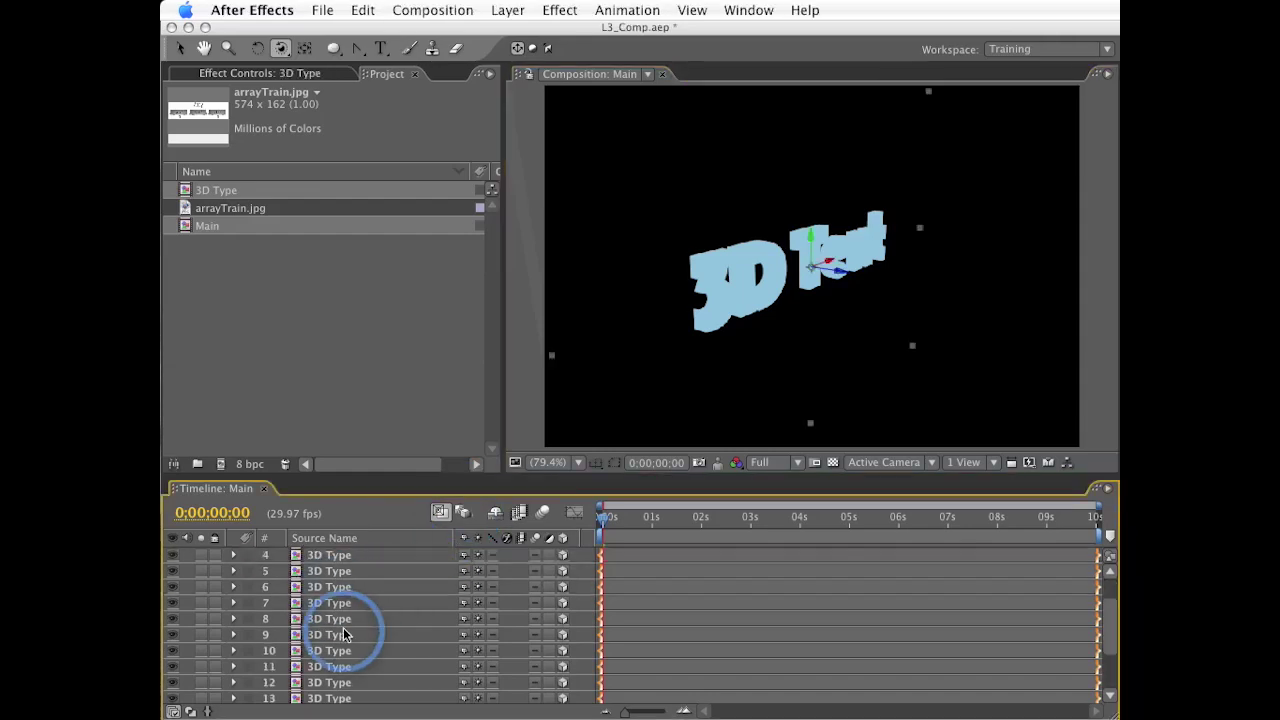
{"action": "left_click", "coordinate": [340, 650]}
{"action": "key", "text": "e"}
{"action": "key", "text": "e"}
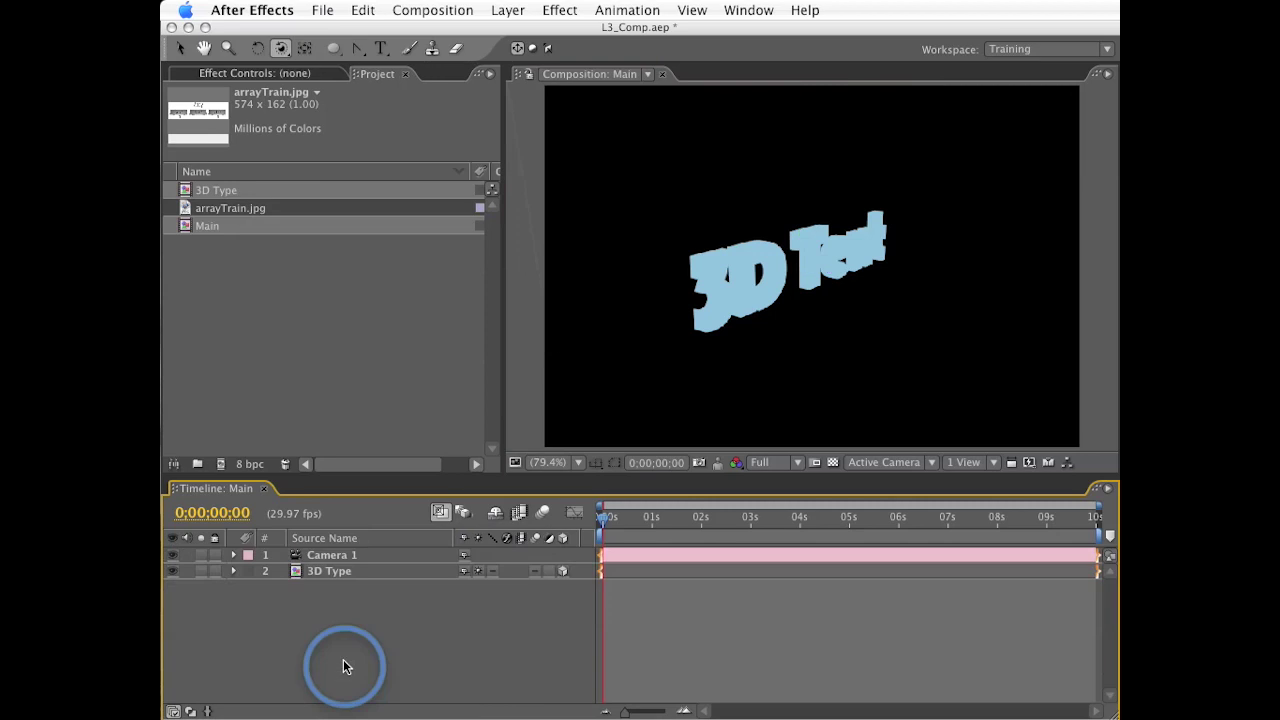
Step: Reveal the remaining 3D Type layer's Position expression, leaving it unchanged
{"action": "left_click", "coordinate": [331, 571]}
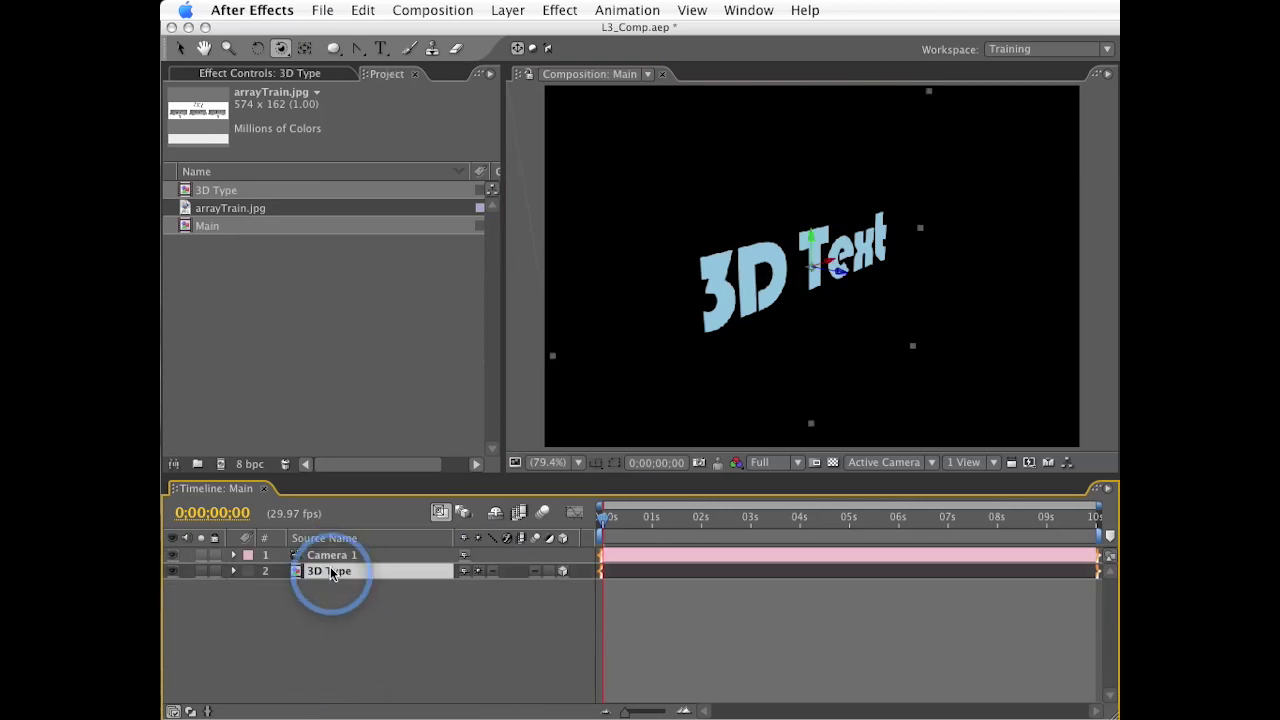
{"action": "key", "text": "e"}
{"action": "key", "text": "e"}
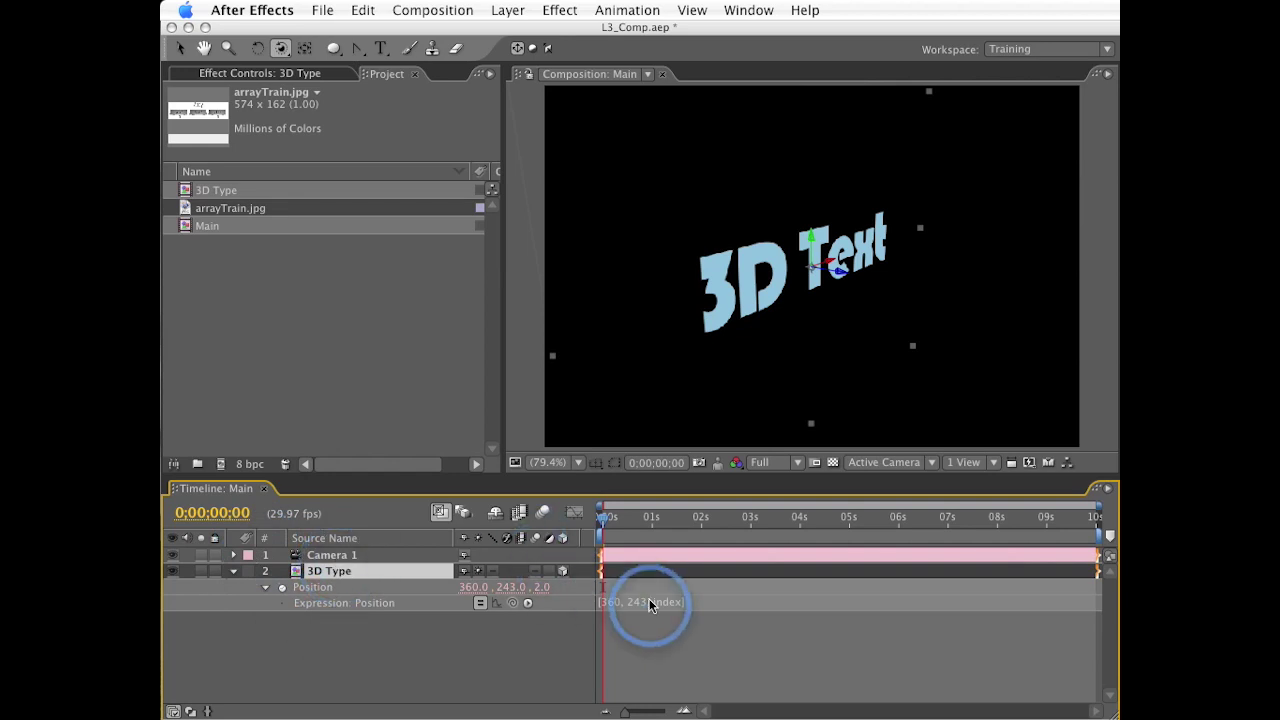
{"action": "left_click", "coordinate": [650, 603]}
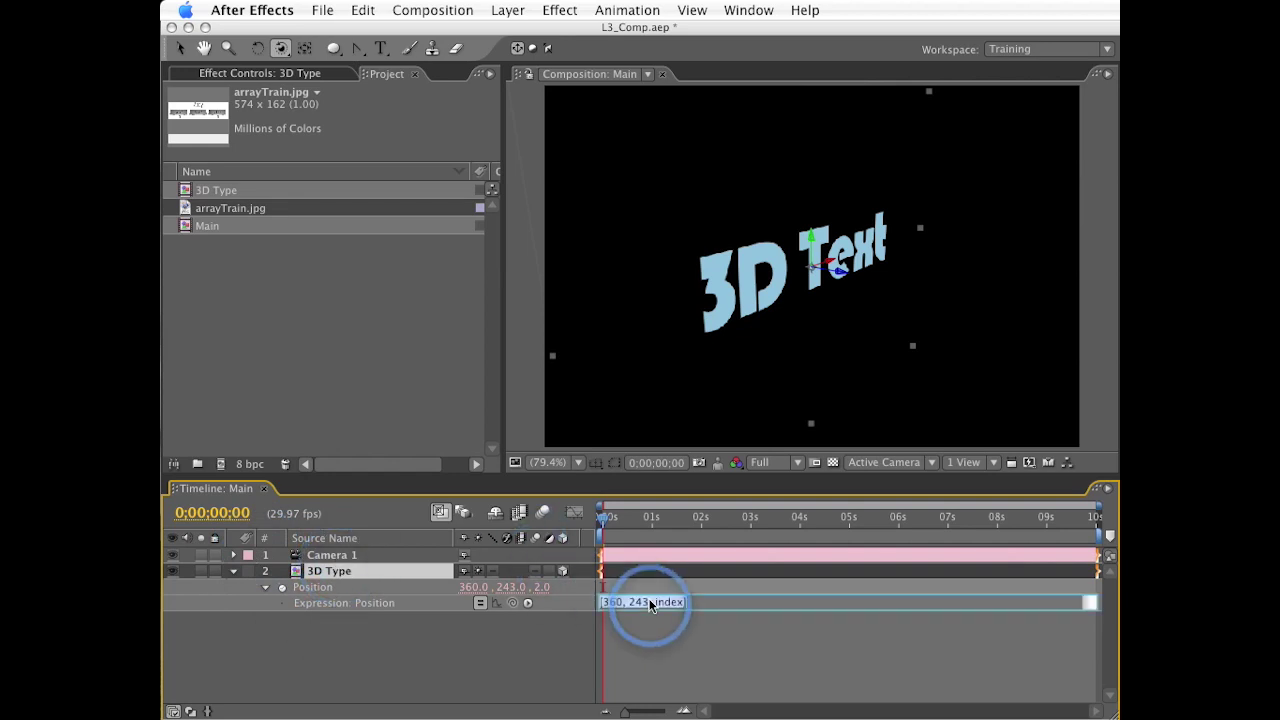
{"action": "key", "text": "KP_Enter"}
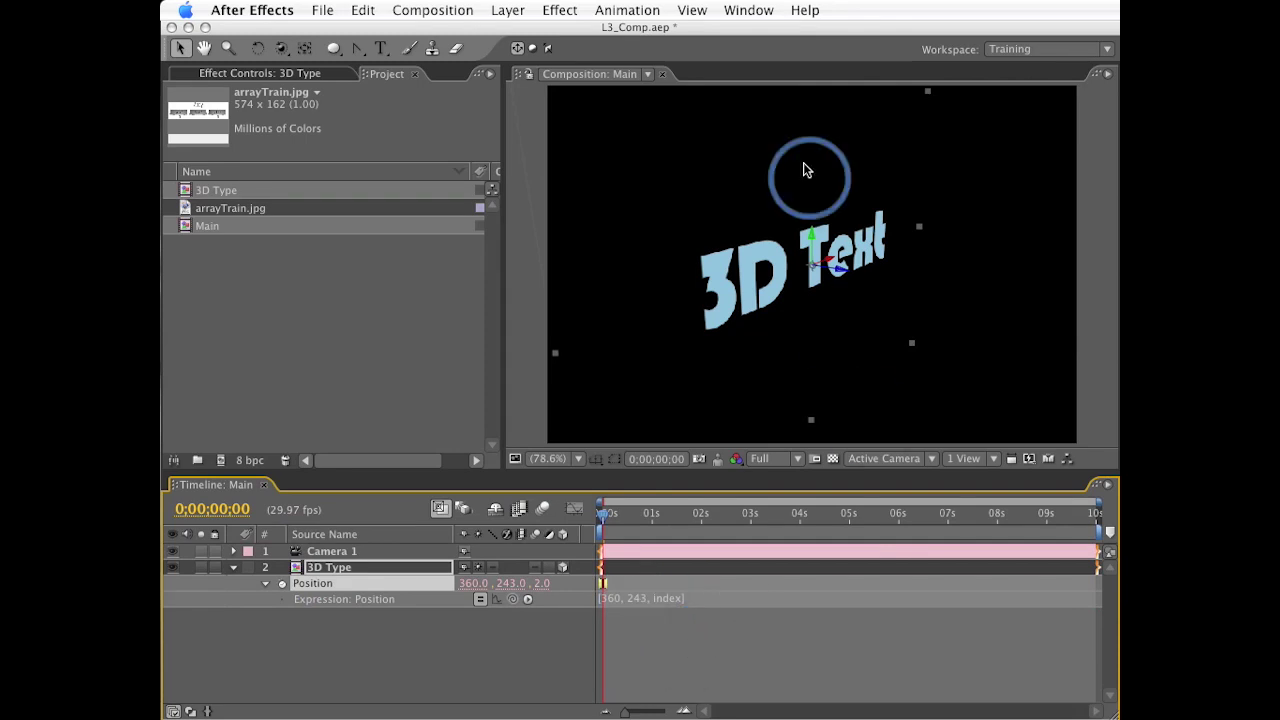
{"action": "left_click", "coordinate": [820, 270]}
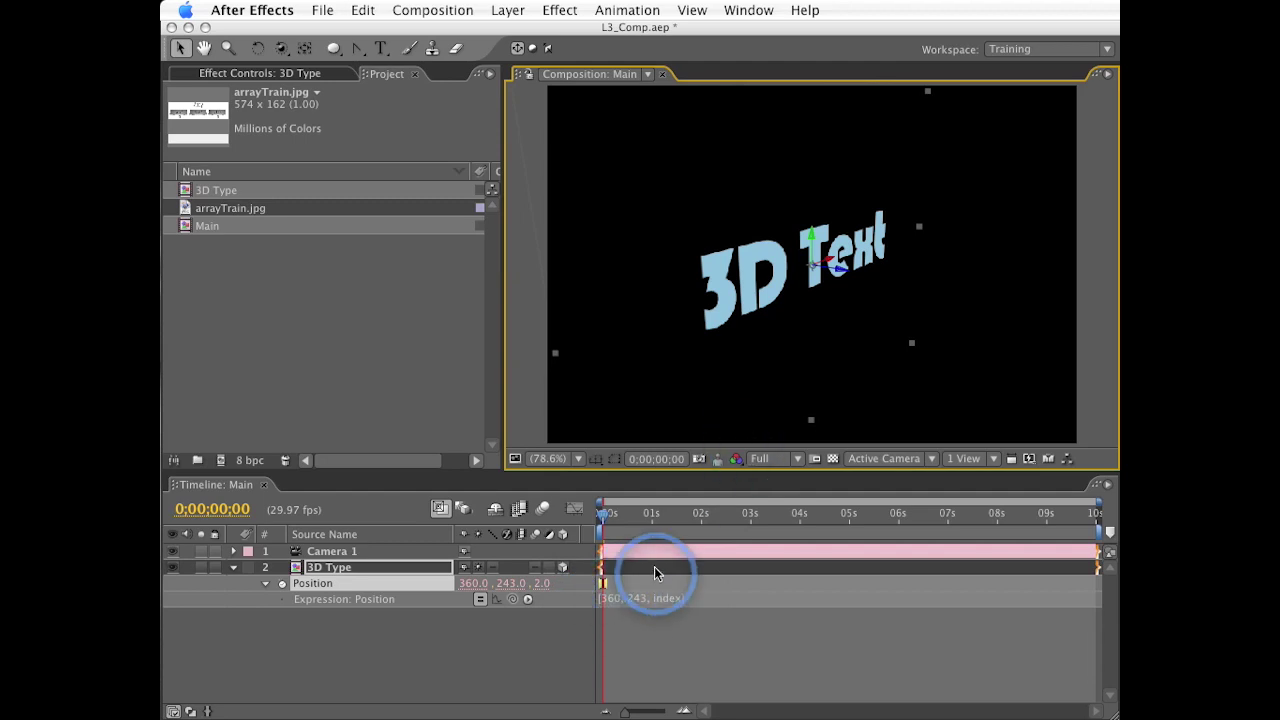
Step: Rewrite the Position expression as [position[0], position[1], index] and reopen arrayTrain.jpg
{"action": "left_click", "coordinate": [616, 602]}
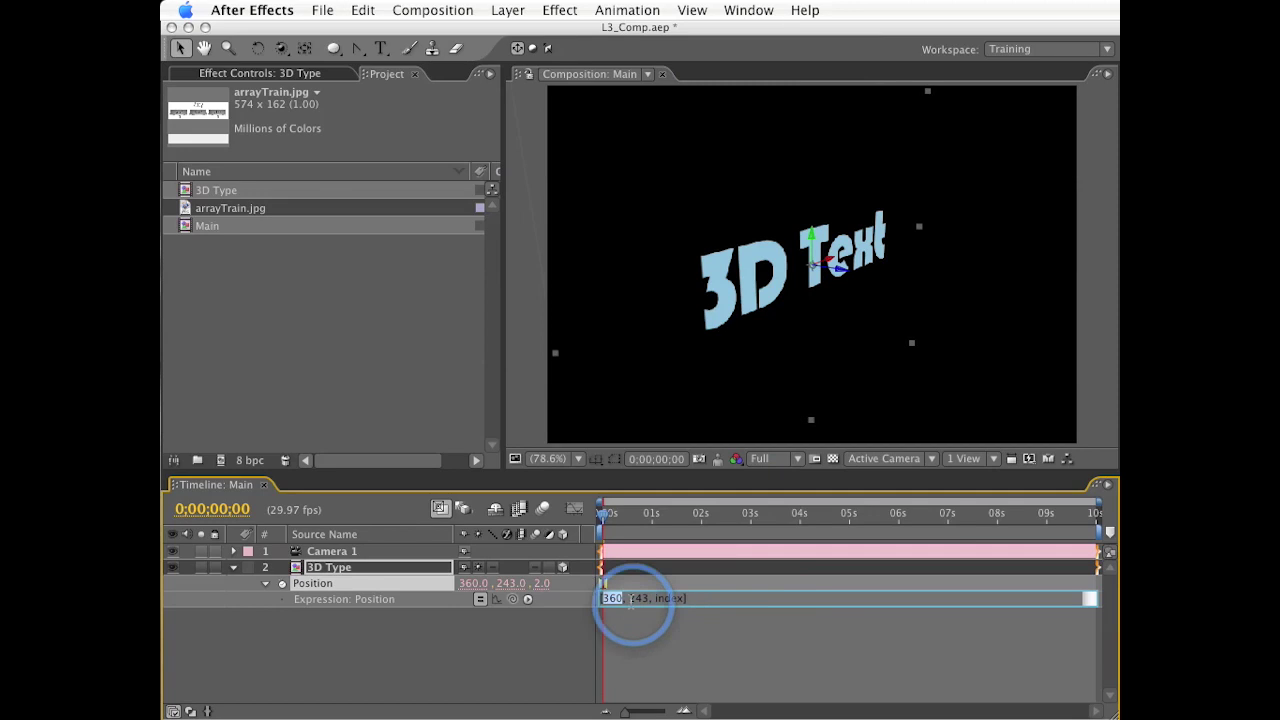
{"action": "double_click", "coordinate": [612, 598]}
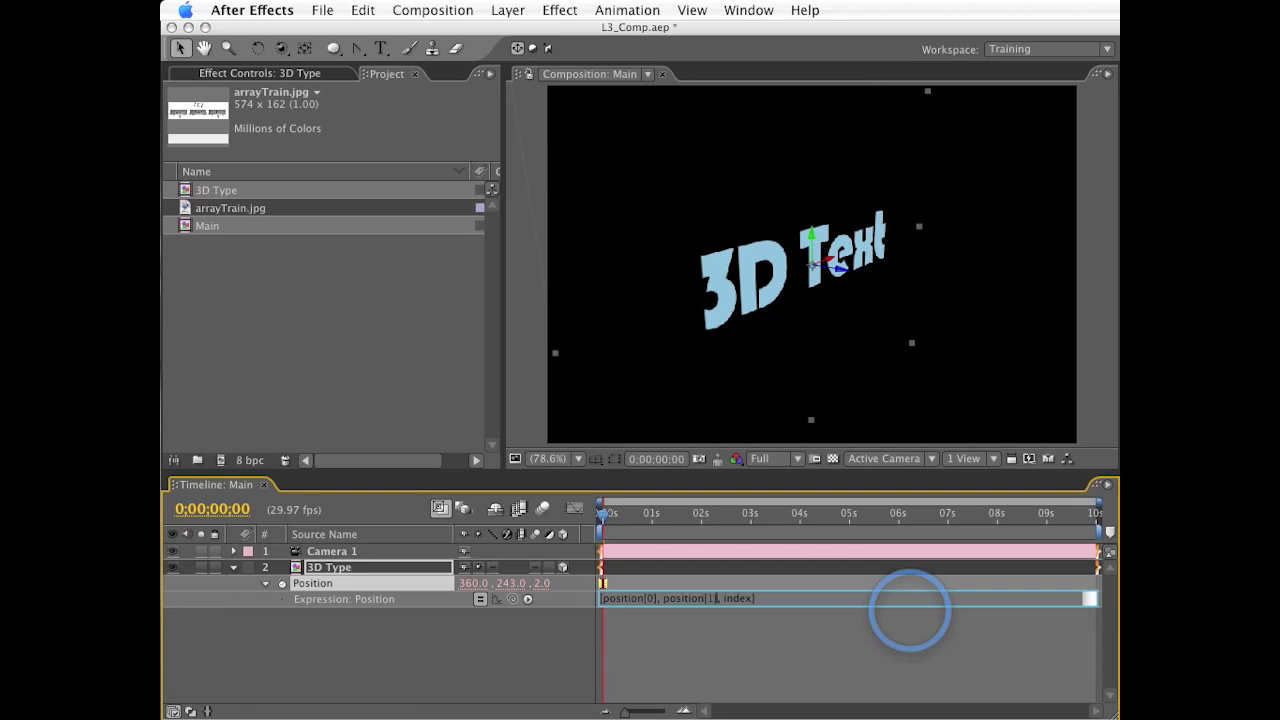
{"action": "left_click", "coordinate": [606, 620]}
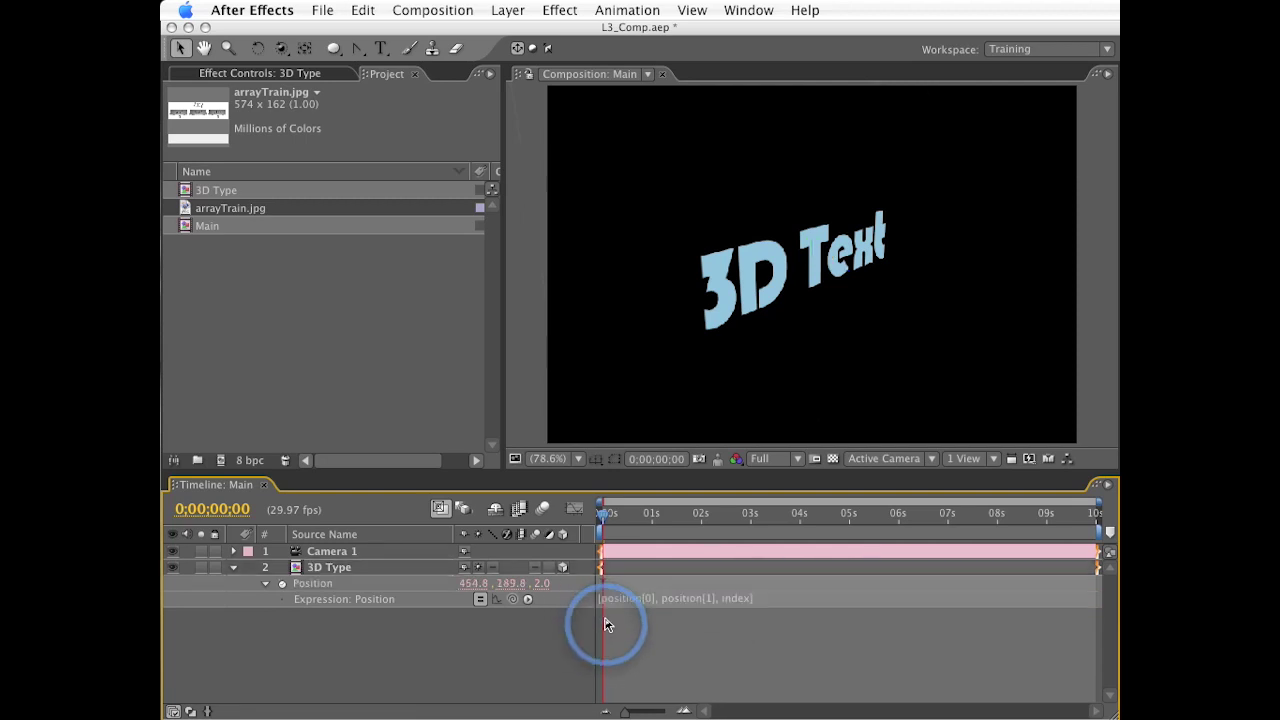
{"action": "double_click", "coordinate": [237, 207]}
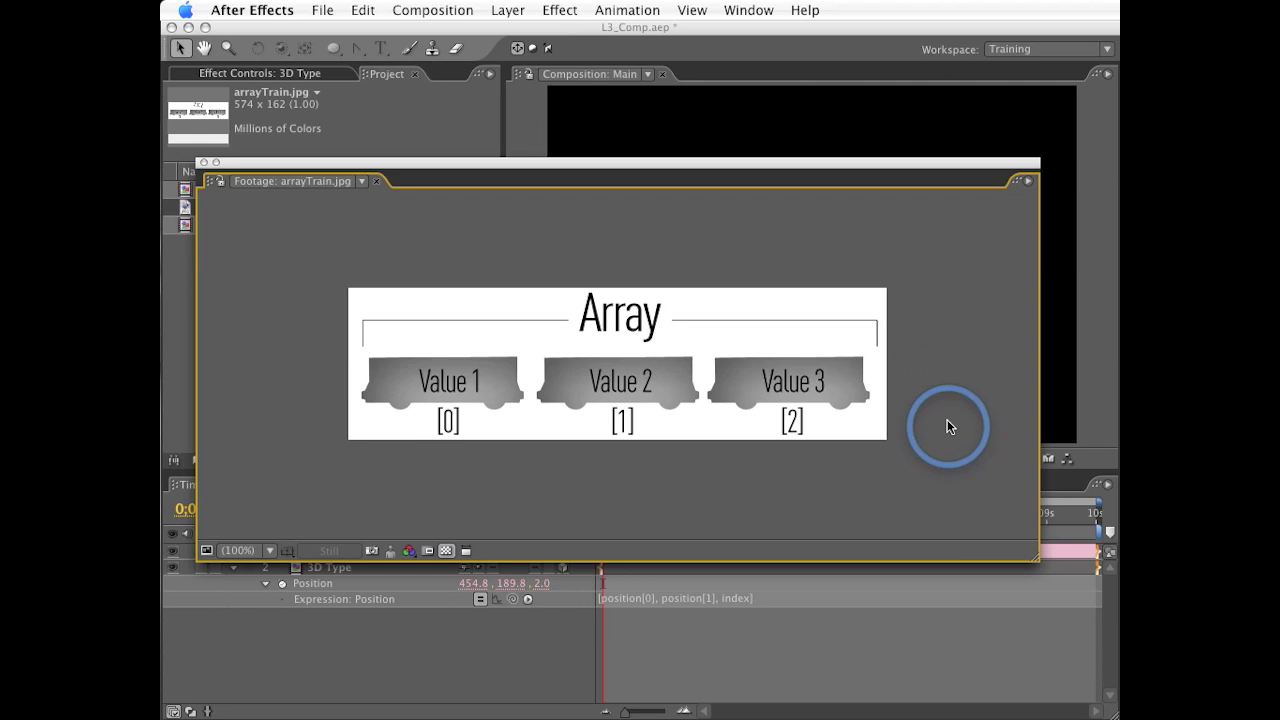
Step: Close the diagram, duplicate 3D Type several times, and orbit to view the depth stack
{"action": "left_click", "coordinate": [201, 162]}
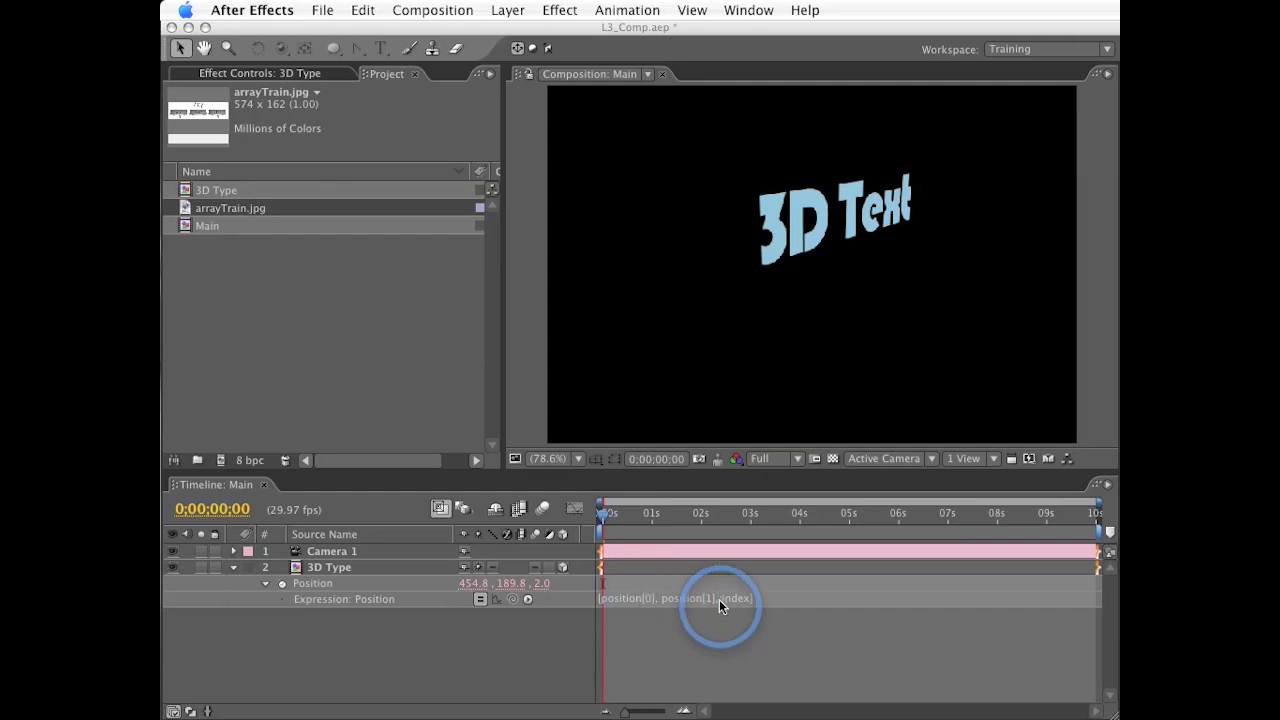
{"action": "left_click", "coordinate": [309, 569]}
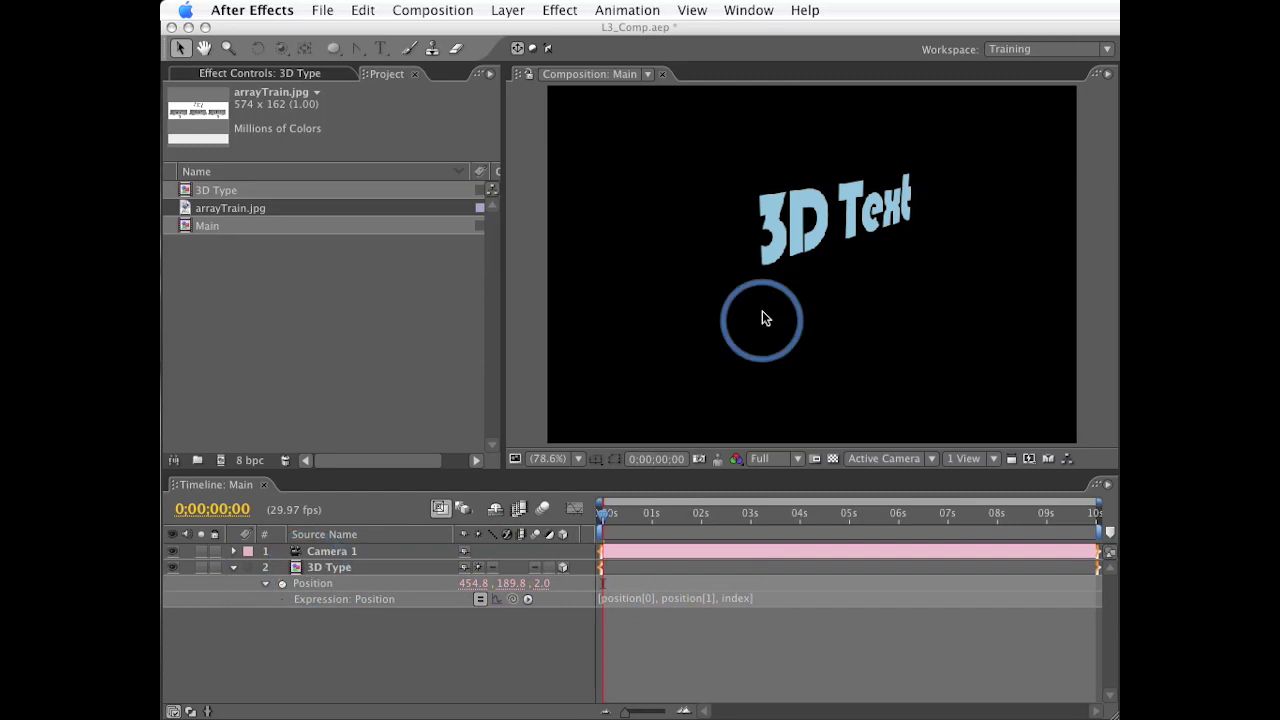
{"action": "left_click", "coordinate": [820, 240]}
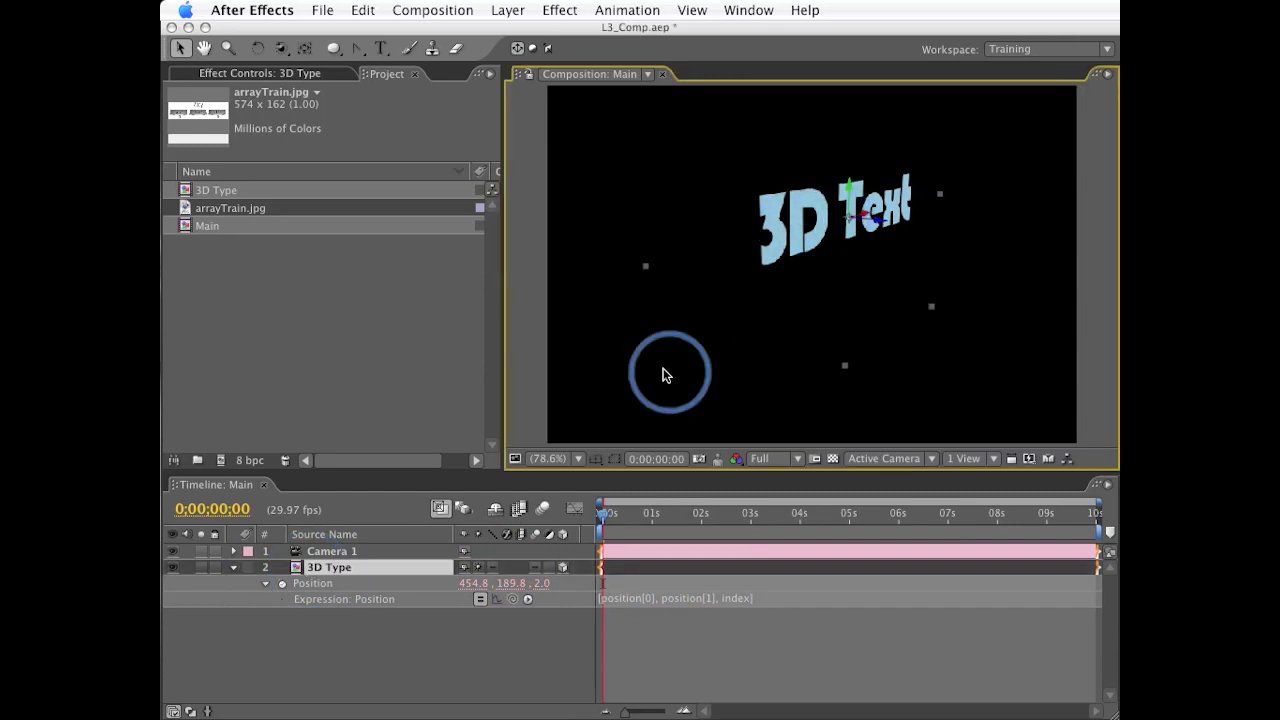
{"action": "key", "text": "ctrl+d"}
{"action": "key", "text": "ctrl+d"}
{"action": "key", "text": "ctrl+d"}
{"action": "key", "text": "ctrl+d"}
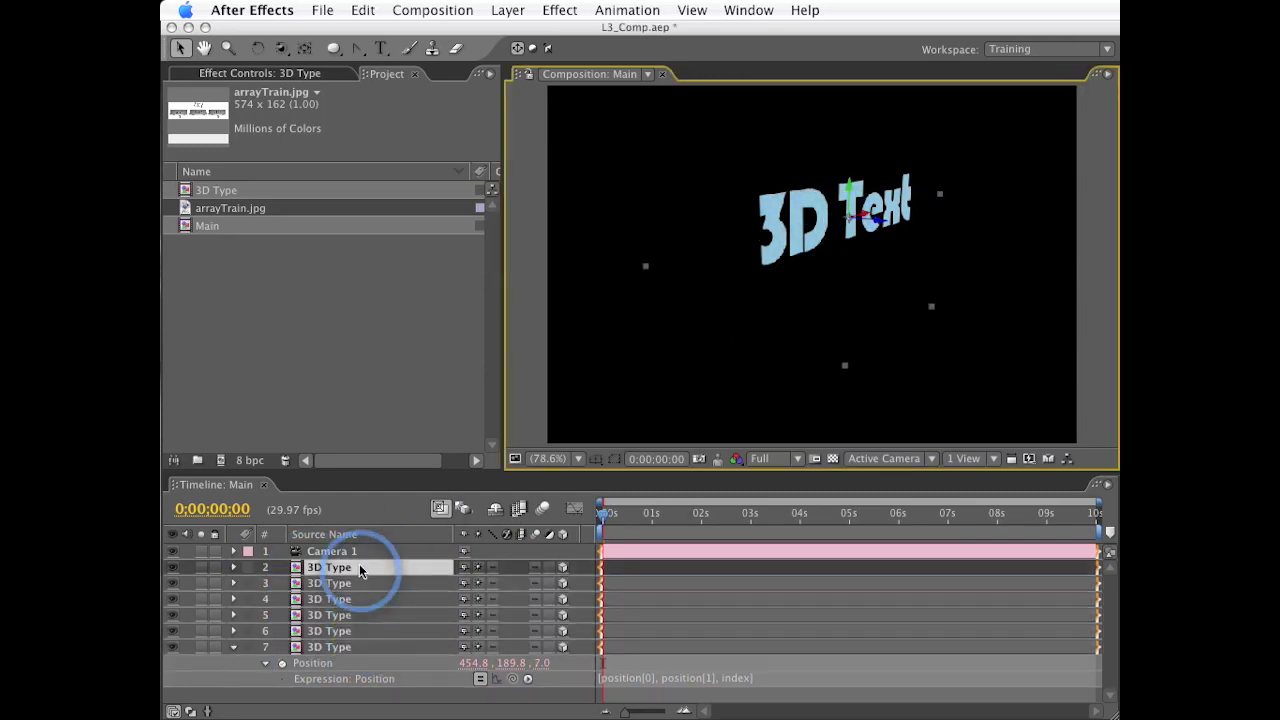
{"action": "key", "text": "ctrl+d"}
{"action": "key", "text": "ctrl+d"}
{"action": "key", "text": "ctrl+d"}
{"action": "left_click_drag", "start_coordinate": [765, 410], "coordinate": [787, 250]}
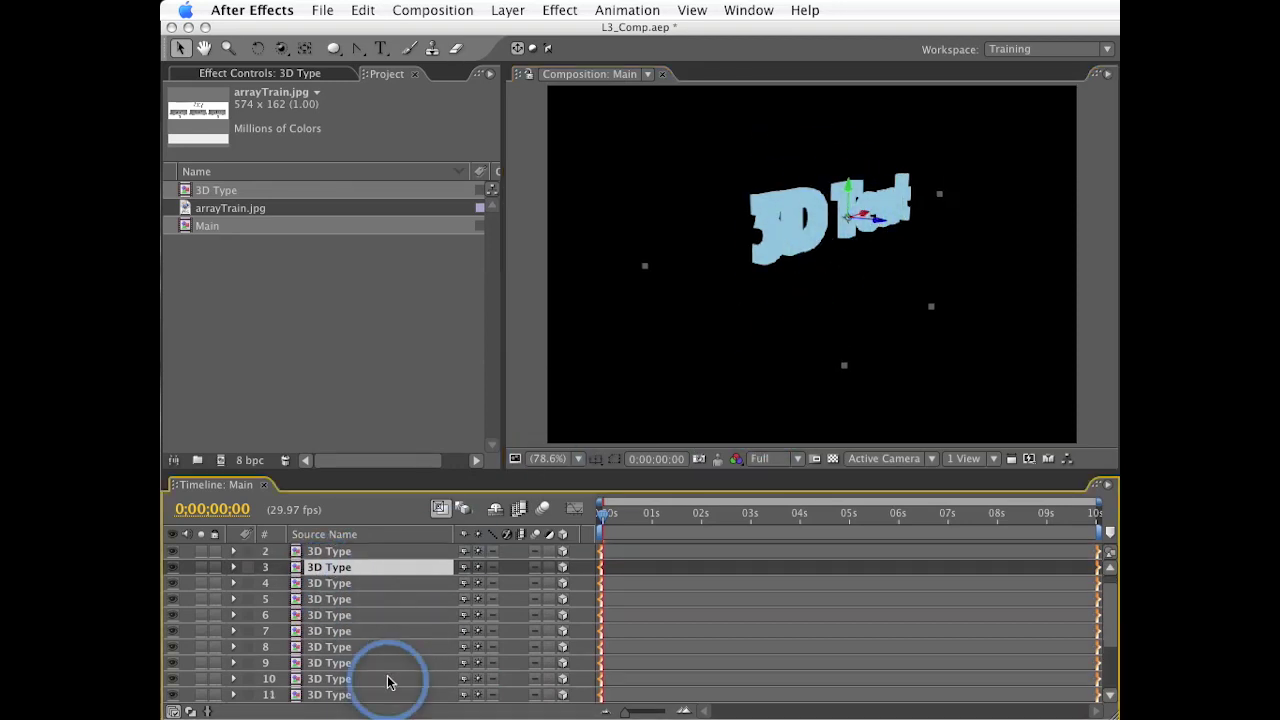
Step: Delete the duplicate 3D Type layers, keeping the single original selected
{"action": "scroll", "coordinate": [386, 677], "scroll_direction": "down", "scroll_amount": 5}
{"action": "left_click", "coordinate": [329, 647], "text": "shift"}
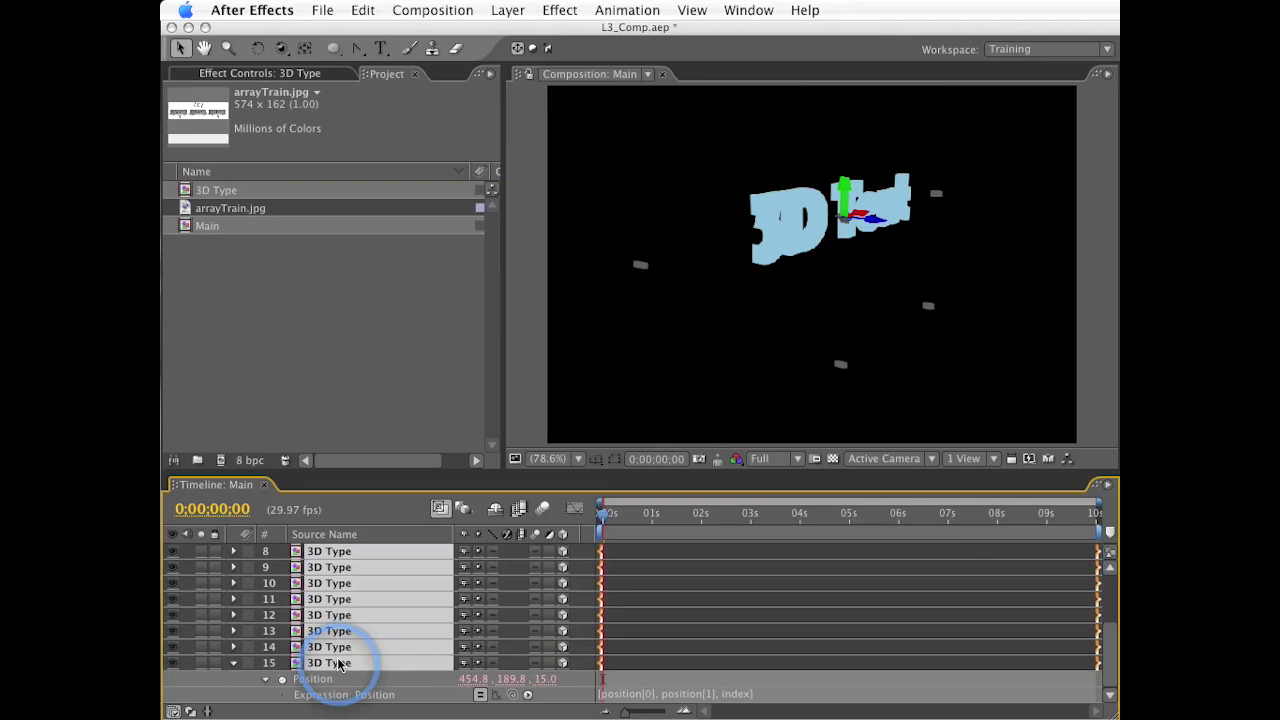
{"action": "key", "text": "Delete"}
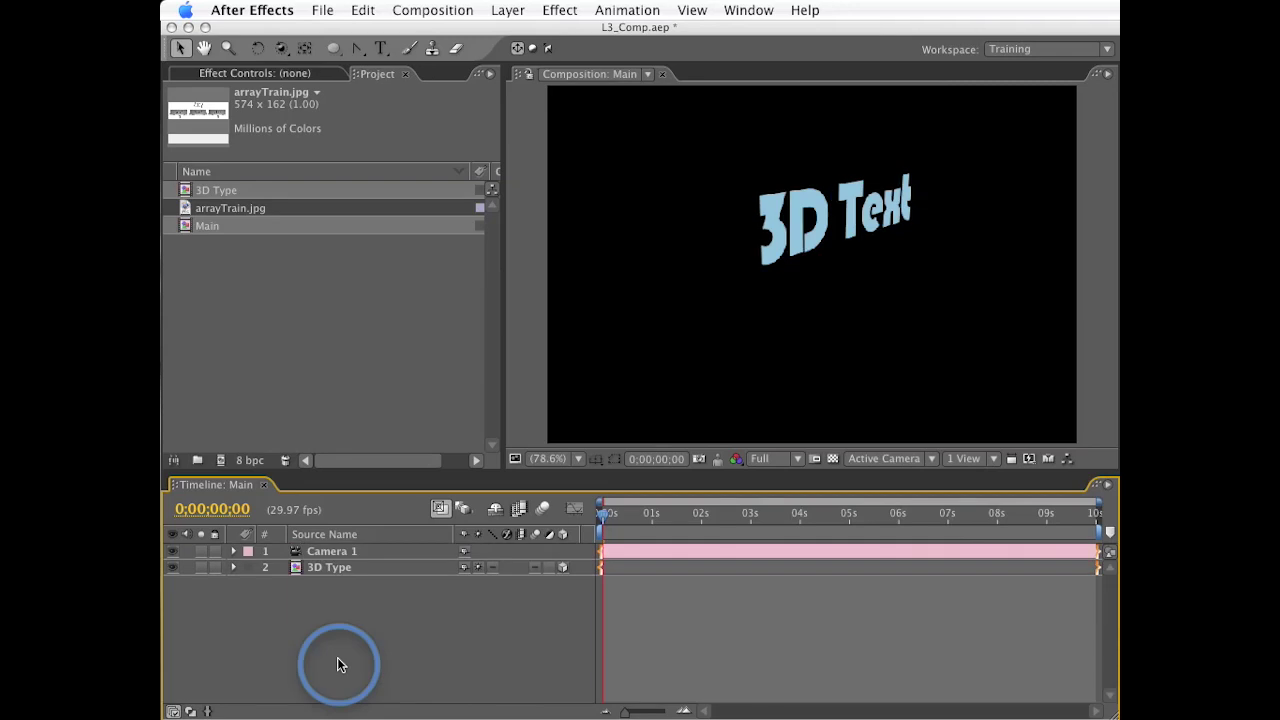
{"action": "left_click", "coordinate": [329, 567]}
Step: Change the 3D Type Position expression to position + [0,0,index]
{"action": "key", "text": "e"}
{"action": "key", "text": "e"}
{"action": "left_click", "coordinate": [645, 582]}
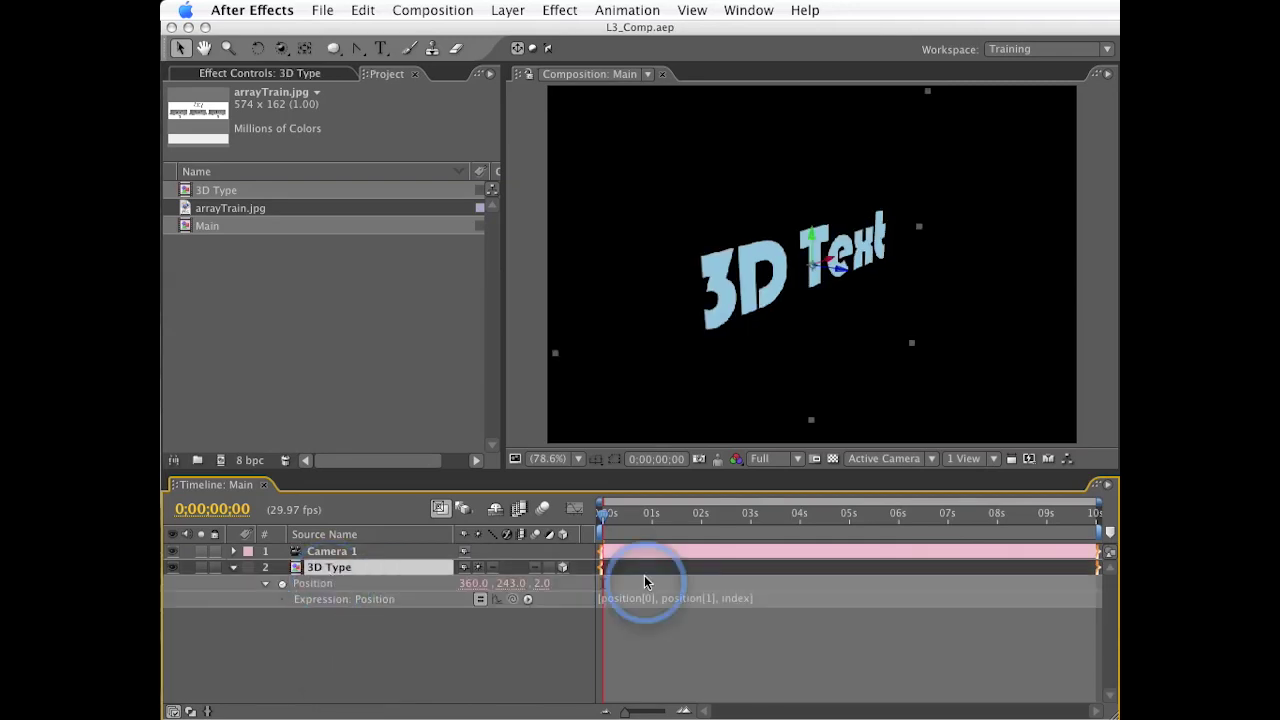
{"action": "left_click", "coordinate": [632, 607]}
{"action": "left_click_drag", "start_coordinate": [638, 602], "coordinate": [903, 572]}
{"action": "type", "text": "position"}
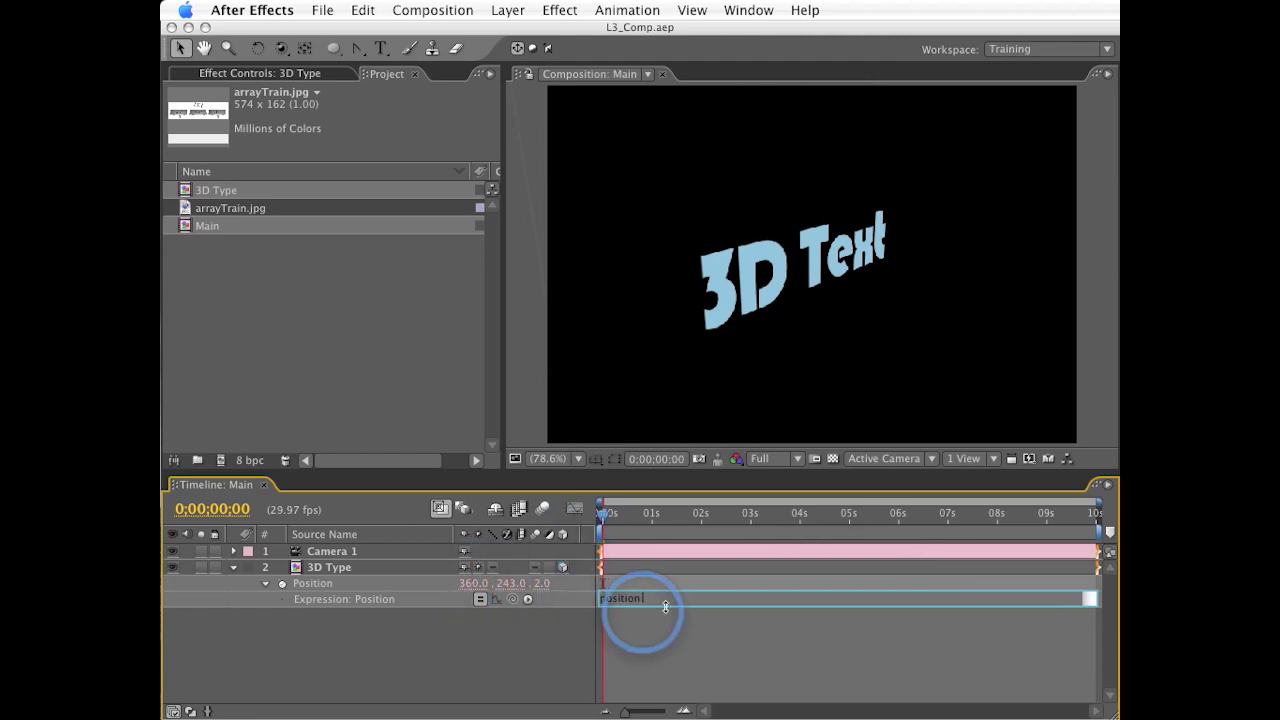
{"action": "left_click", "coordinate": [772, 602]}
{"action": "type", "text": "+ [0,0,index]"}
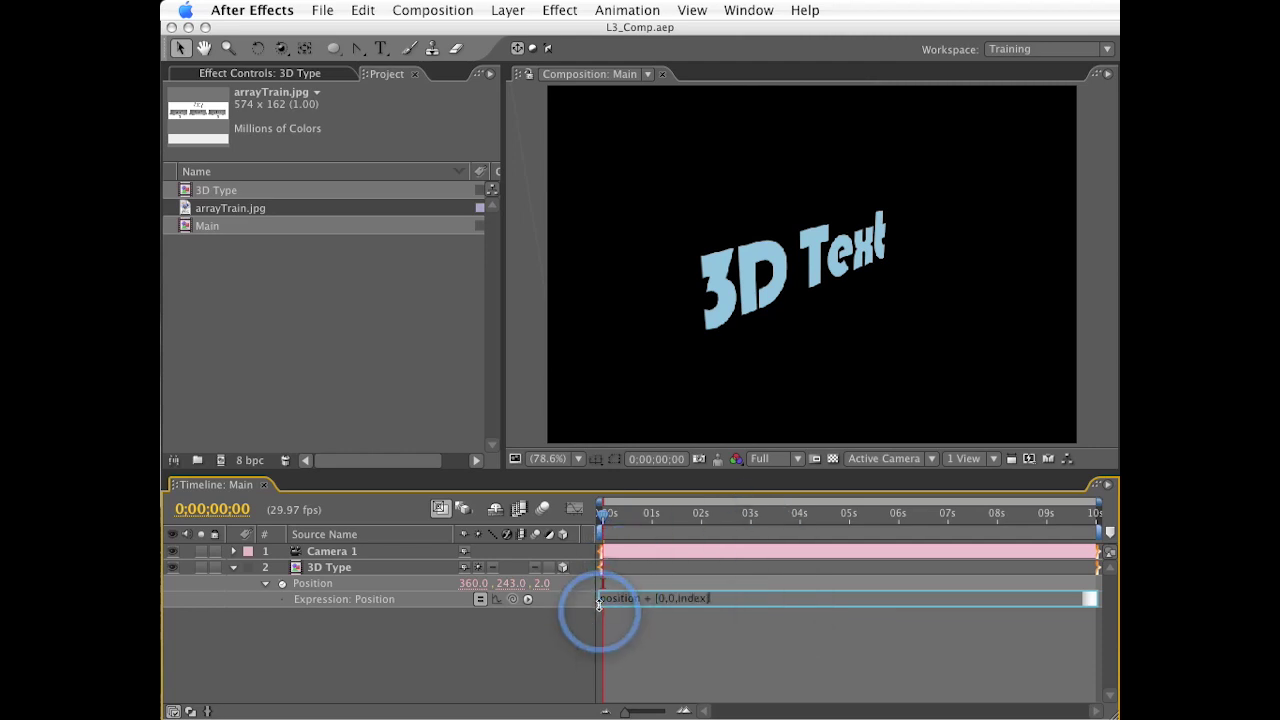
{"action": "left_click", "coordinate": [668, 599]}
{"action": "left_click", "coordinate": [643, 649]}
Step: Reopen the arrayTrain.jpg array diagram from the Project panel
{"action": "double_click", "coordinate": [229, 209]}
{"action": "left_click", "coordinate": [625, 283]}
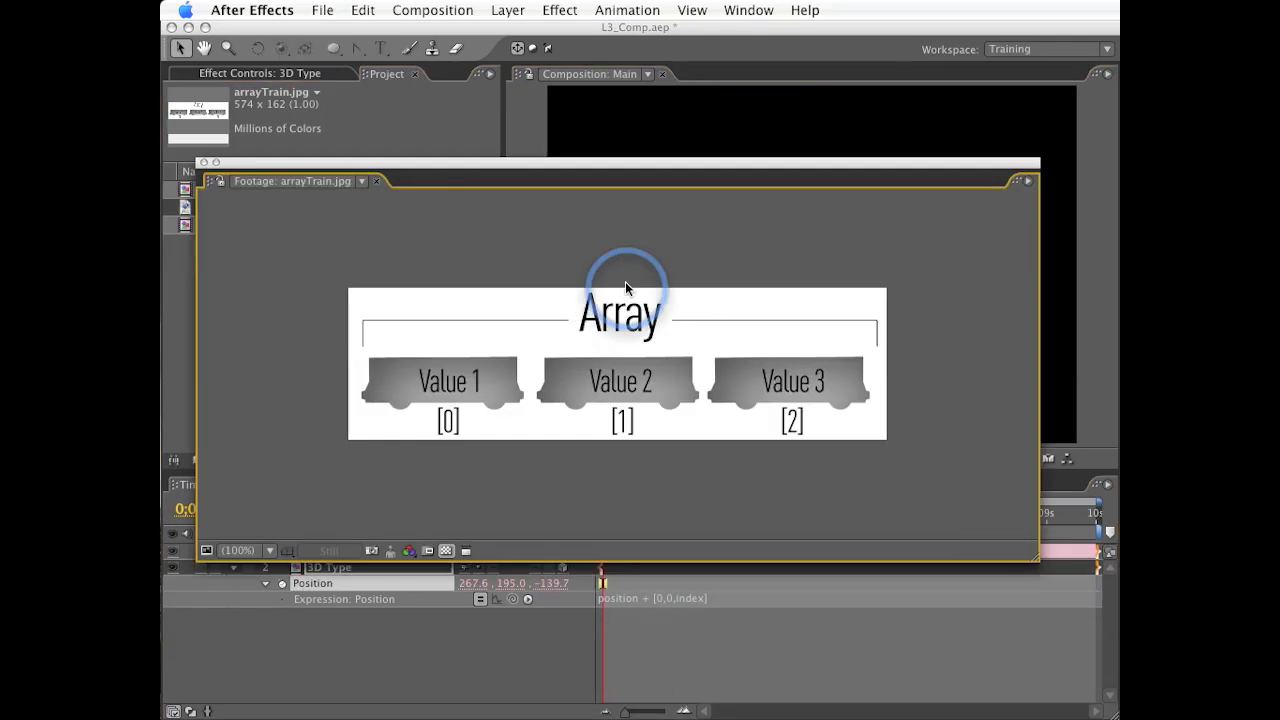
{"action": "left_click", "coordinate": [408, 408]}
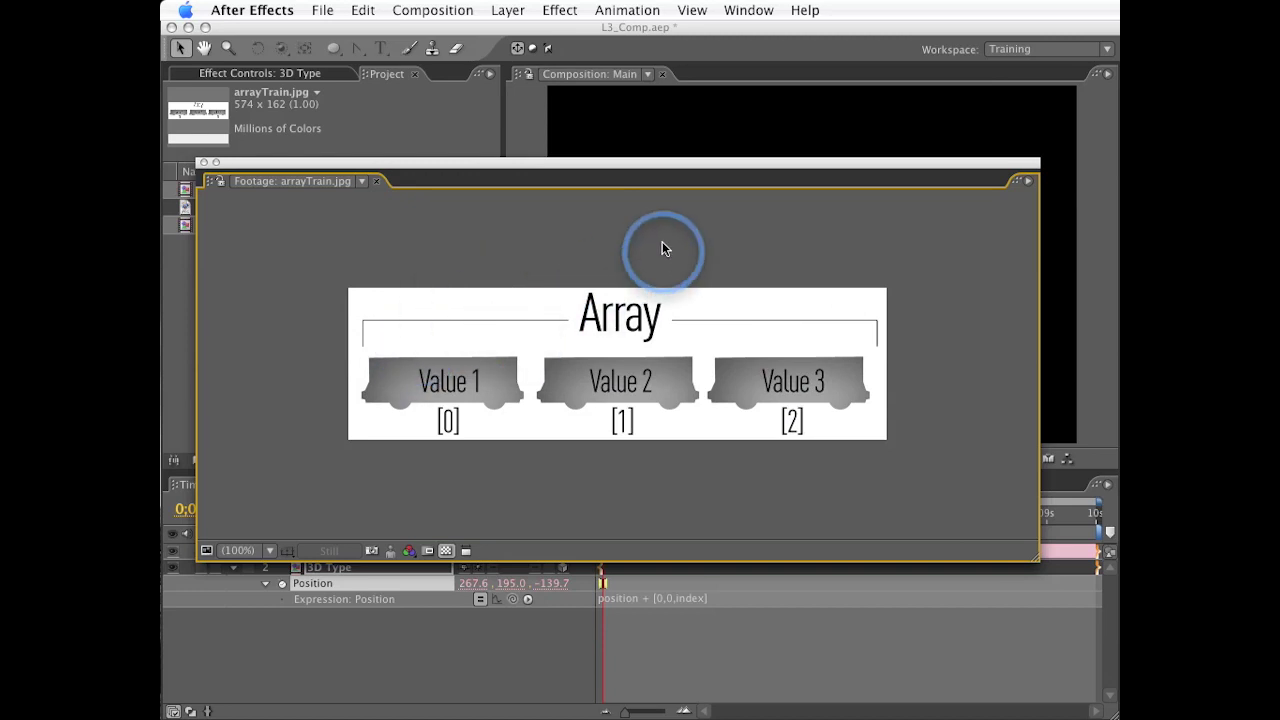
Step: Close the floating Footage: arrayTrain.jpg window
{"action": "left_click", "coordinate": [201, 163]}
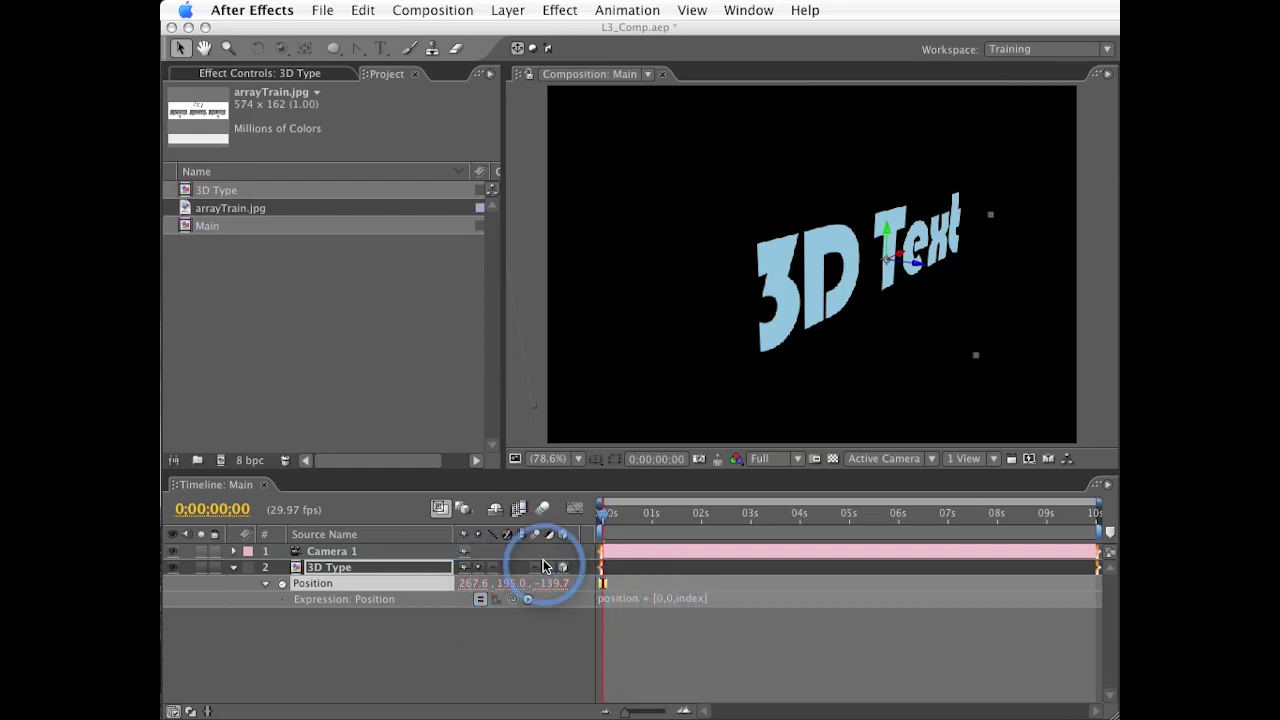
{"action": "left_click_drag", "start_coordinate": [655, 598], "coordinate": [707, 598]}
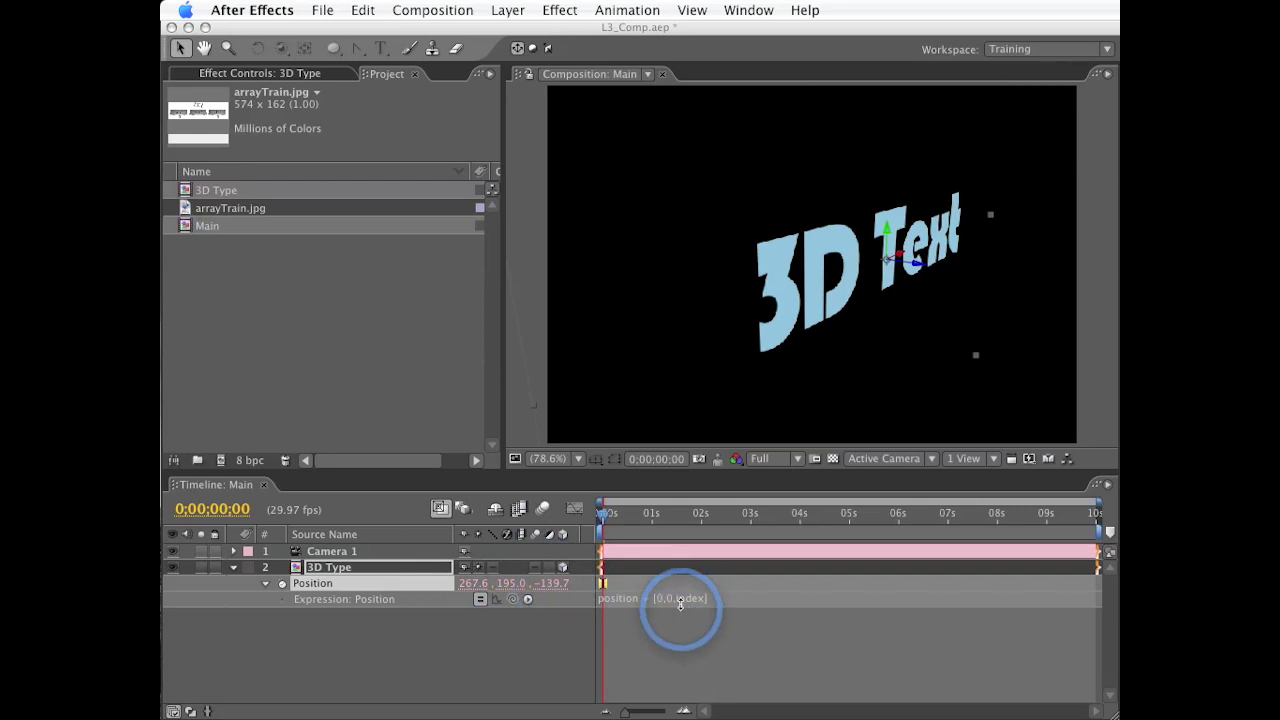
{"action": "left_click", "coordinate": [330, 551]}
{"action": "key", "text": "super+d"}
{"action": "key", "text": "super+d"}
{"action": "key", "text": "super+d"}
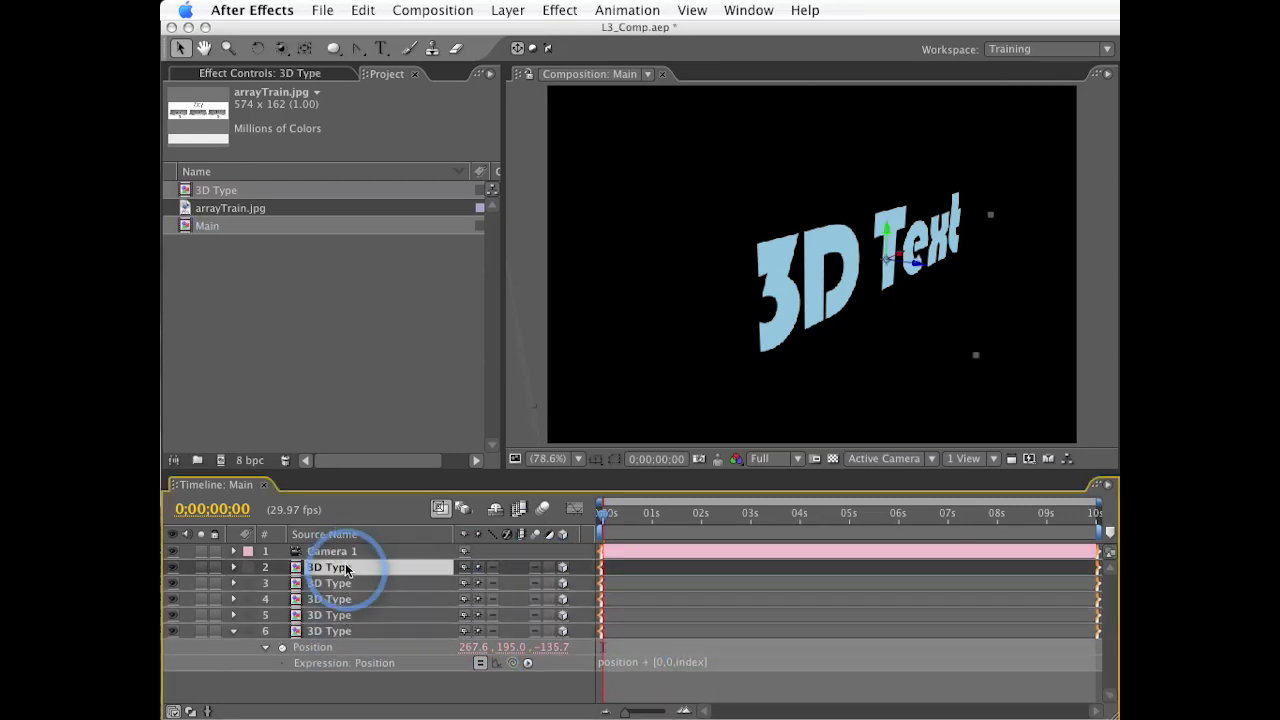
{"action": "key", "text": "super+d"}
{"action": "key", "text": "super+d"}
{"action": "key", "text": "super+d"}
{"action": "key", "text": "super+d"}
{"action": "key", "text": "super+d"}
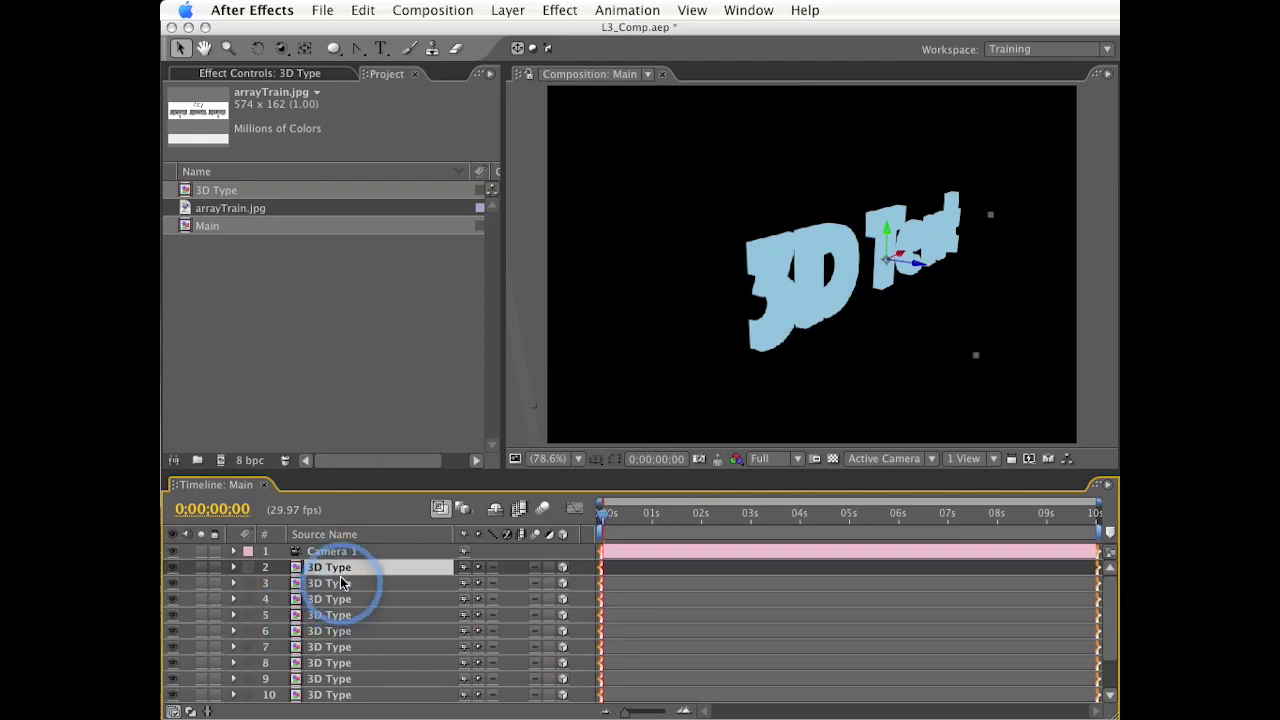
{"action": "left_click", "coordinate": [340, 620]}
{"action": "key", "text": "e"}
{"action": "key", "text": "e"}
{"action": "scroll", "coordinate": [320, 620], "scroll_direction": "up", "scroll_amount": 3}
{"action": "left_click", "coordinate": [300, 570], "text": "shift"}
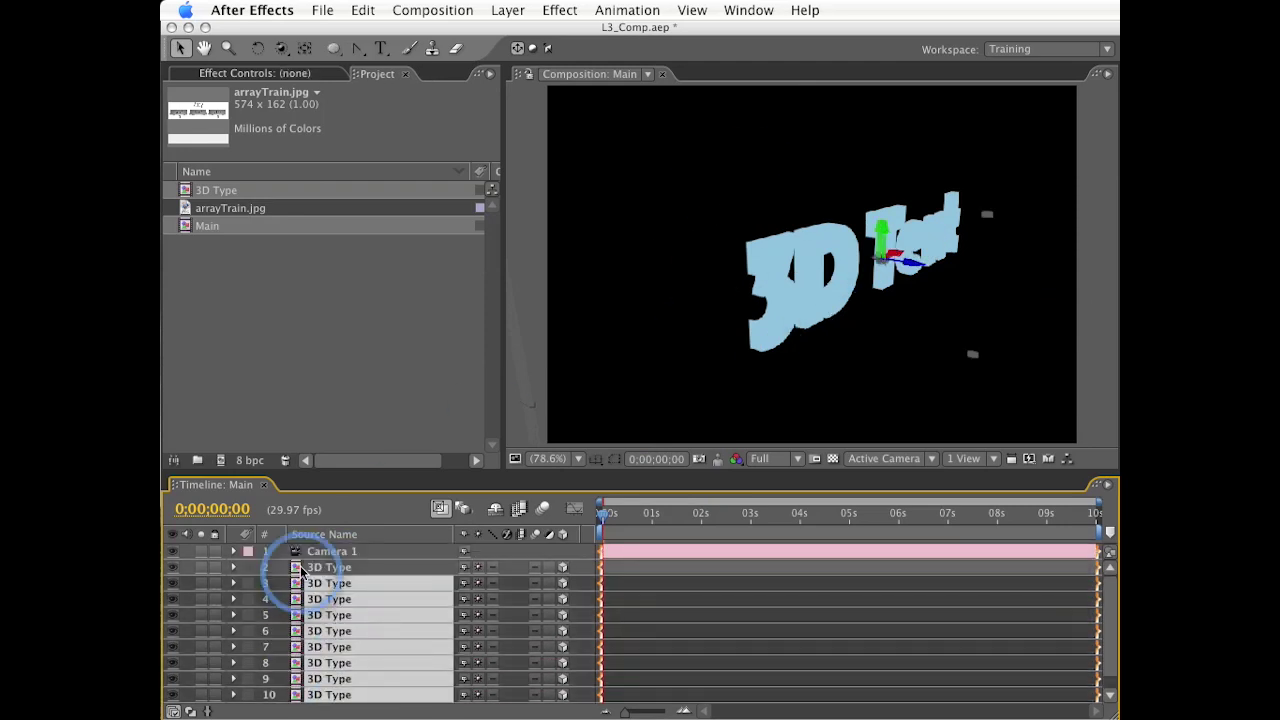
{"action": "key", "text": "Delete"}
{"action": "left_click", "coordinate": [300, 567]}
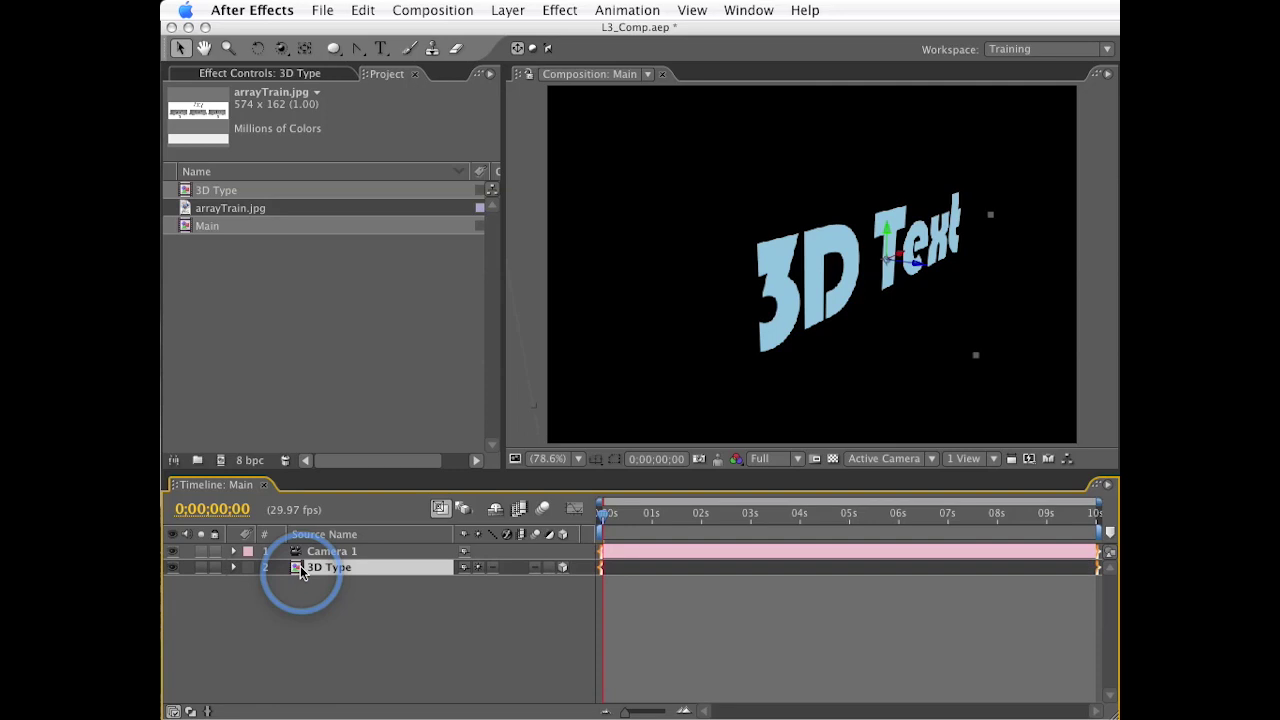
Step: Edit the 3D Type Position expression so it reads value + [0,0,index]
{"action": "key", "text": "e"}
{"action": "key", "text": "e"}
{"action": "left_click", "coordinate": [607, 598]}
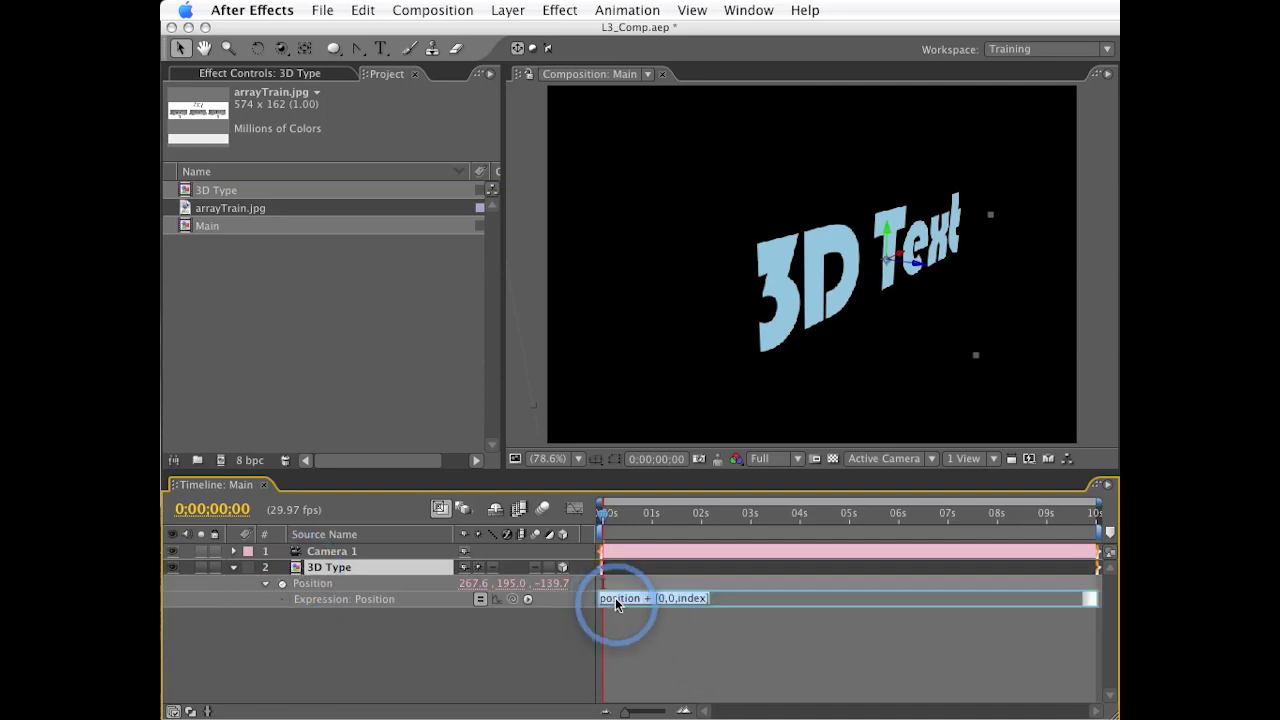
{"action": "type", "text": "value"}
{"action": "double_click", "coordinate": [612, 598]}
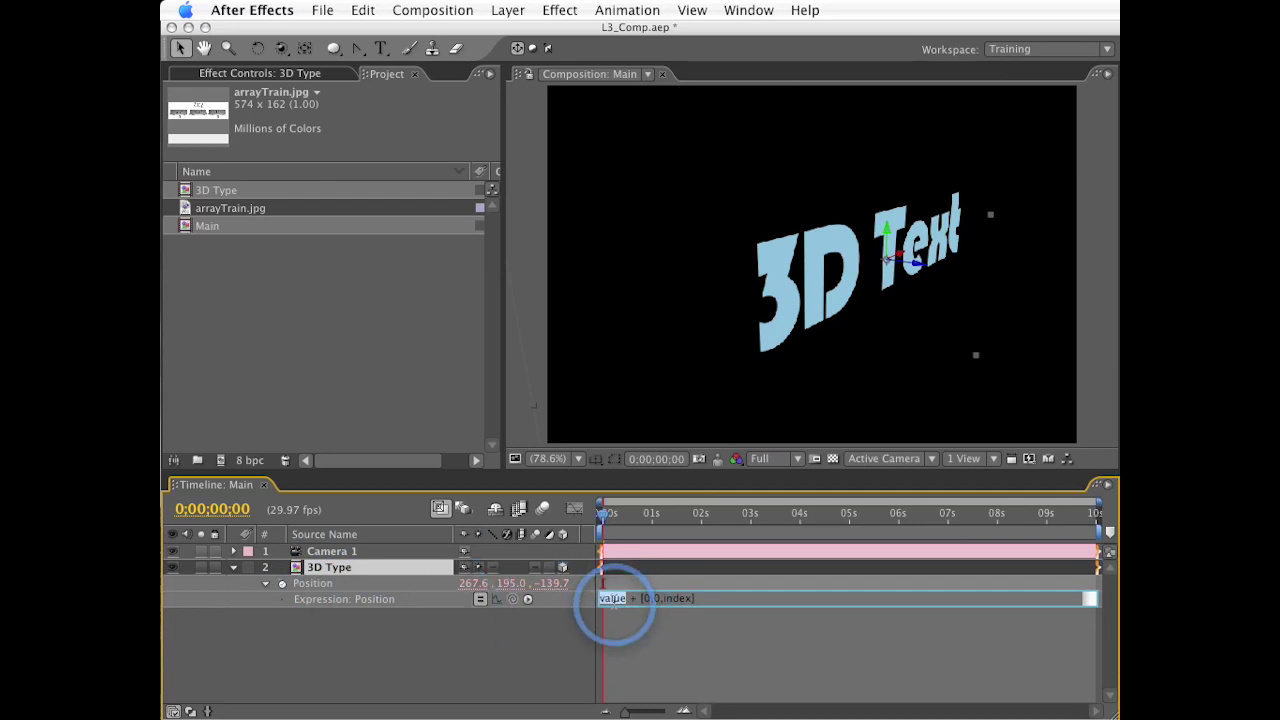
{"action": "triple_click", "coordinate": [612, 598]}
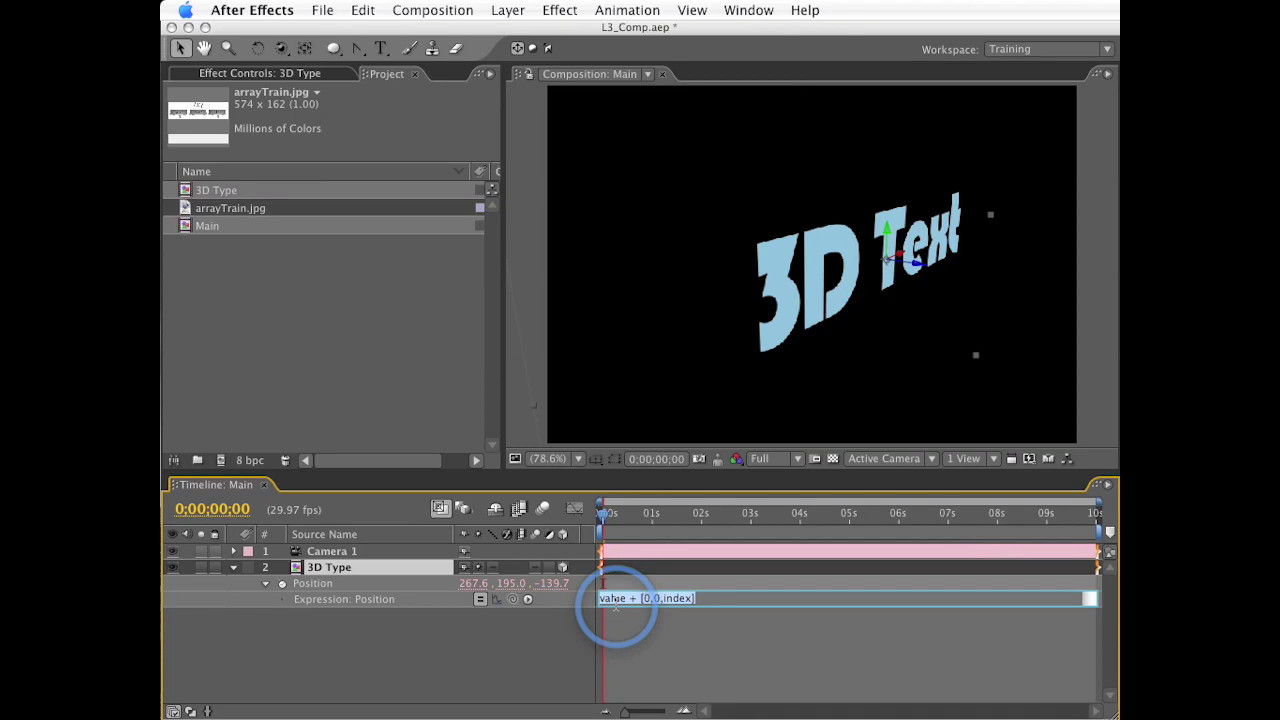
{"action": "double_click", "coordinate": [612, 598]}
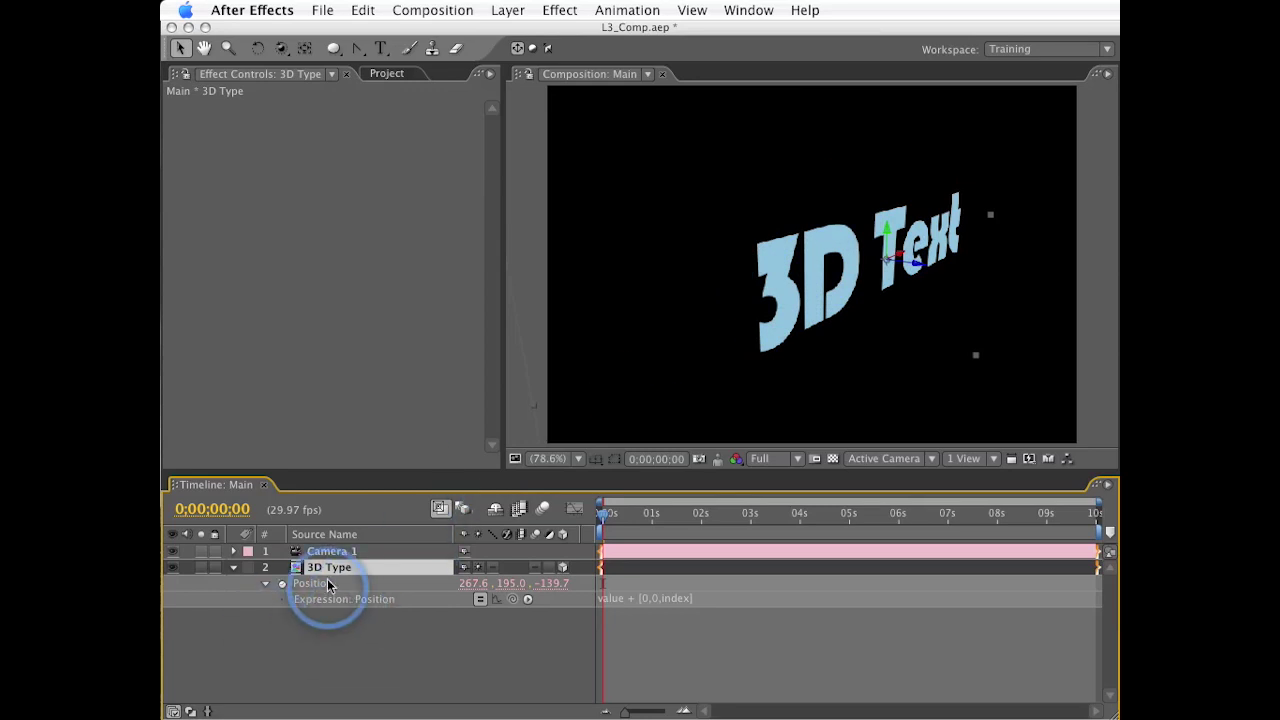
Step: Apply Brightness & Contrast to 3D Type and add an expression to its Brightness
{"action": "left_click", "coordinate": [559, 10]}
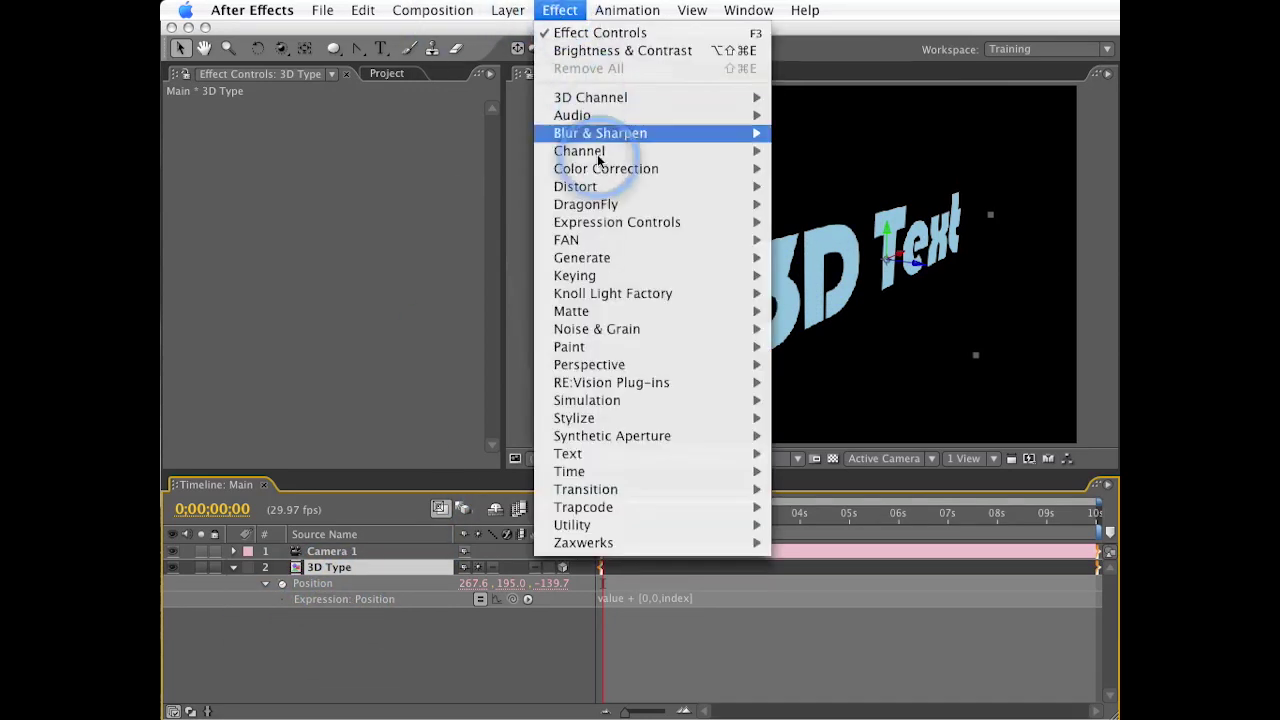
{"action": "mouse_move", "coordinate": [606, 169]}
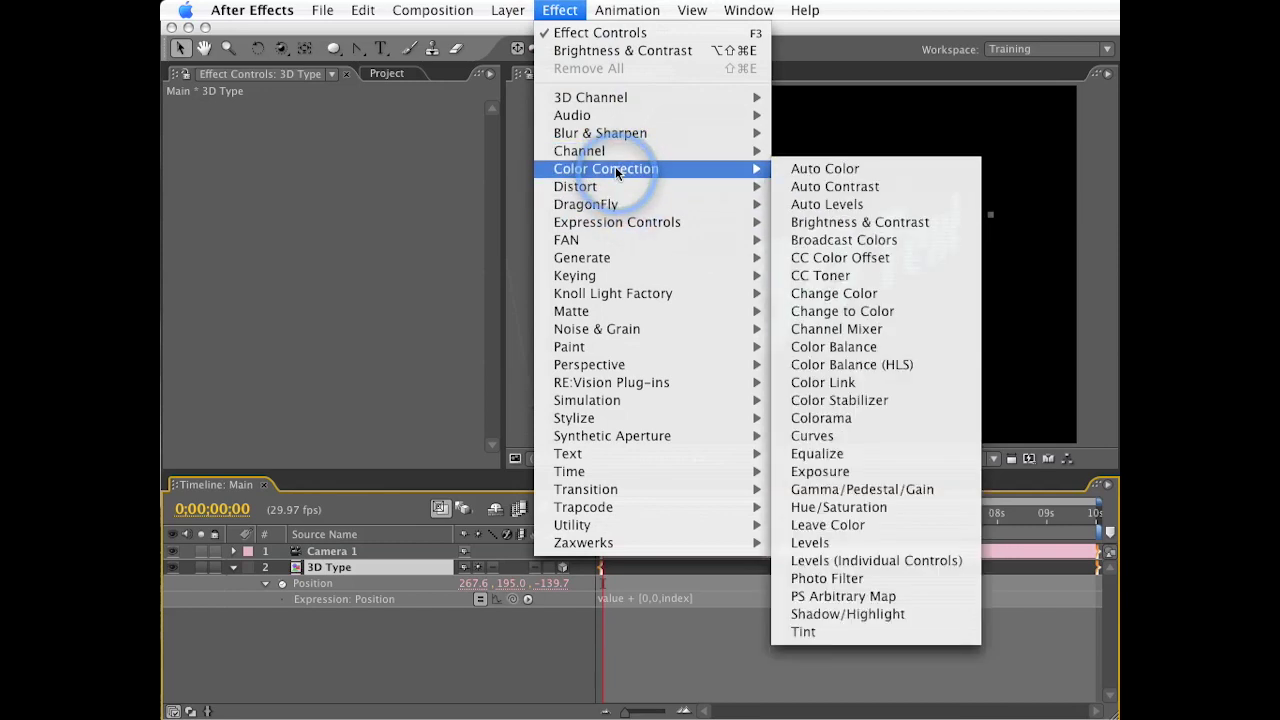
{"action": "left_click", "coordinate": [845, 222]}
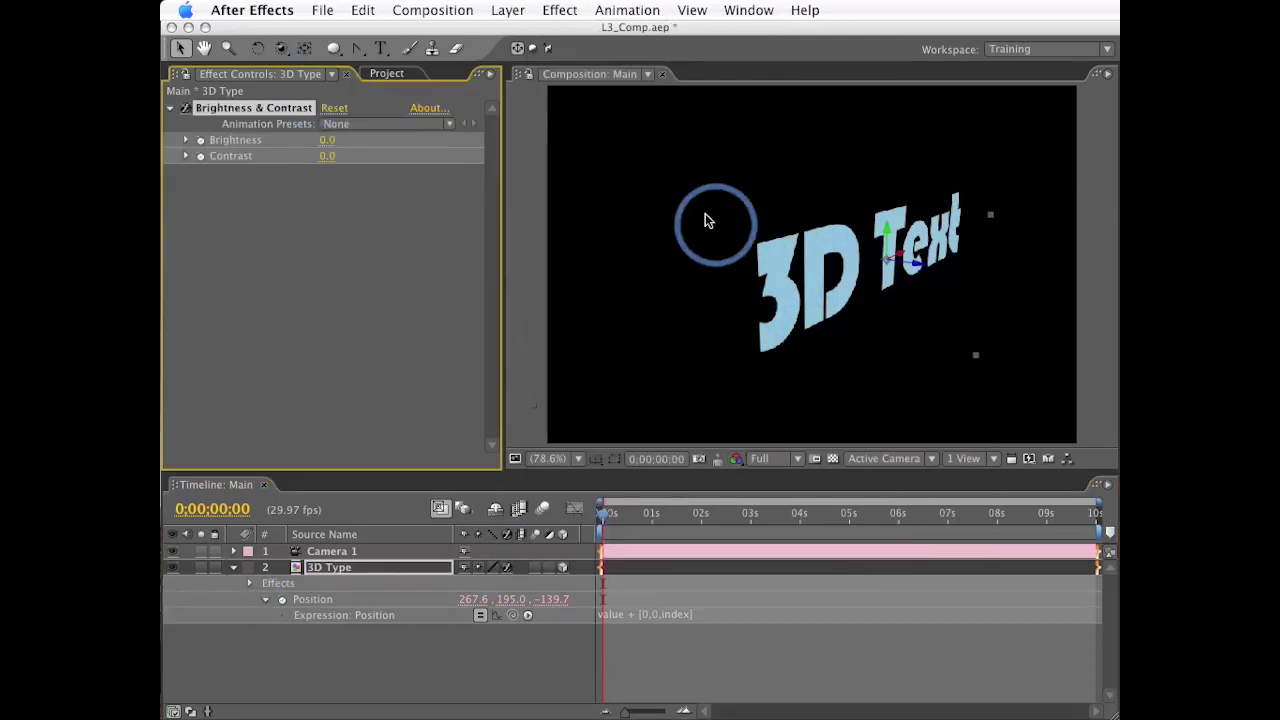
{"action": "left_click", "coordinate": [330, 568]}
{"action": "key", "text": "e"}
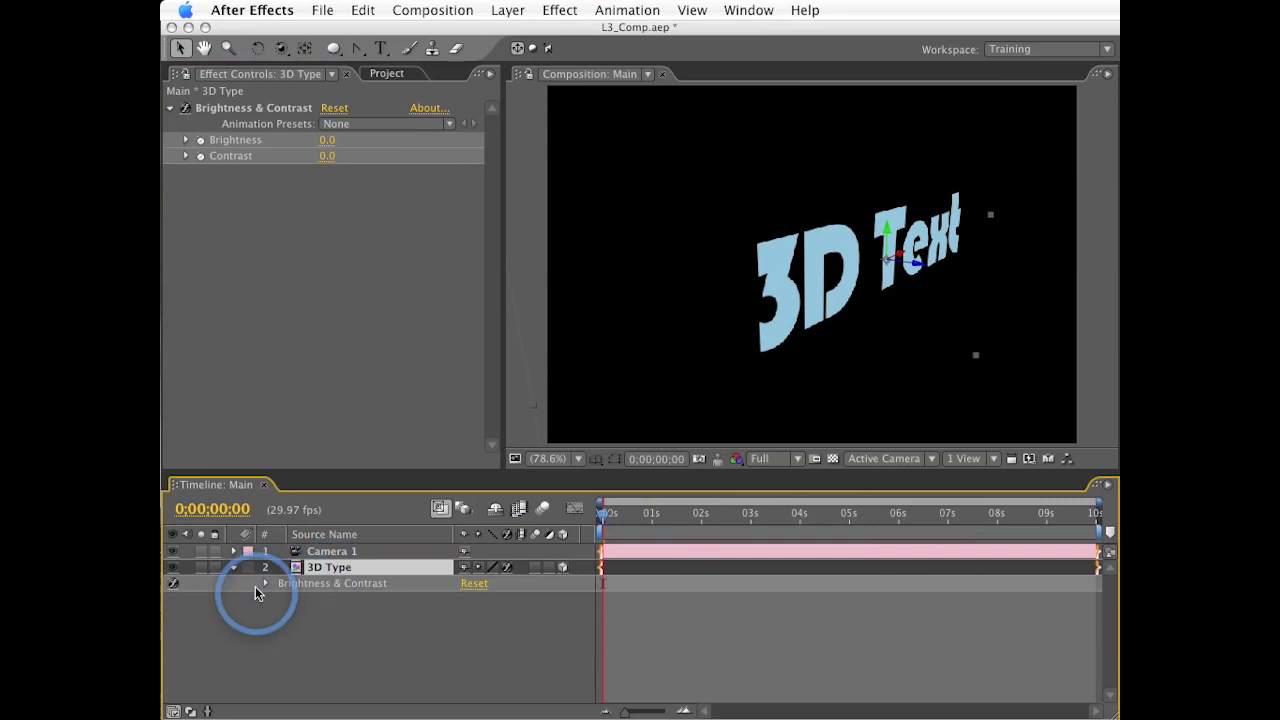
{"action": "left_click", "coordinate": [264, 583]}
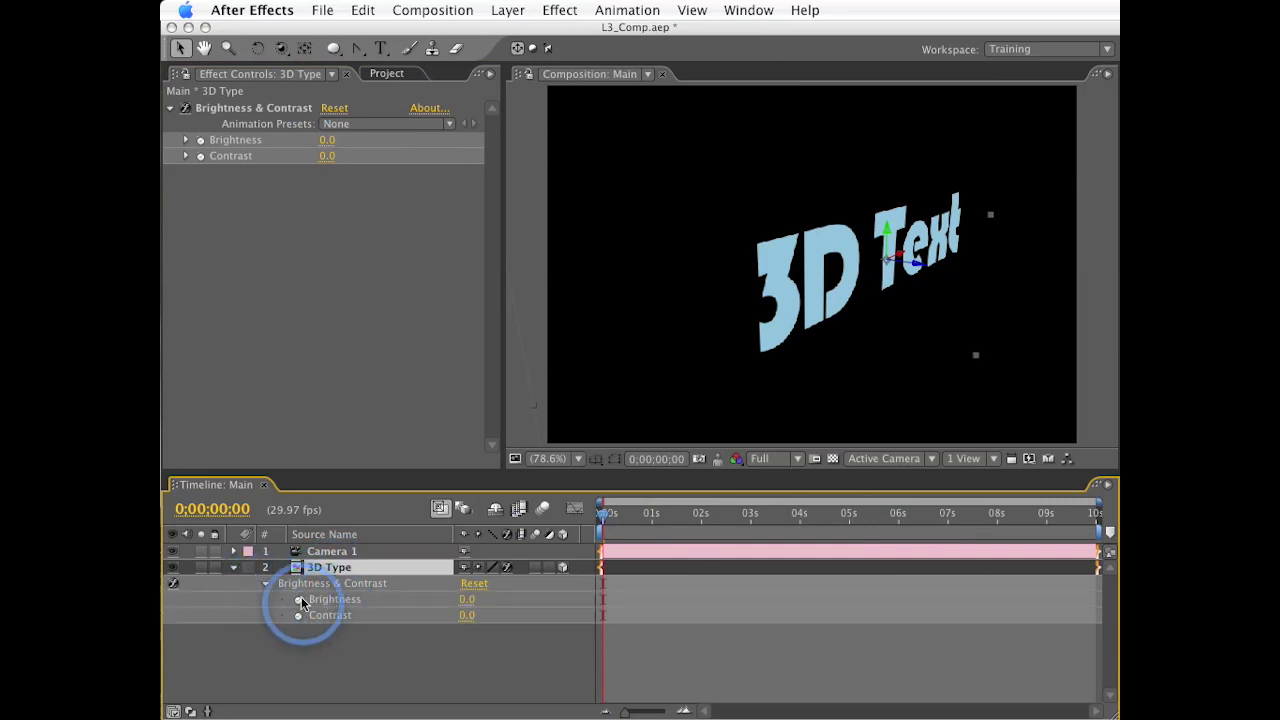
{"action": "left_click", "coordinate": [298, 599], "text": "alt"}
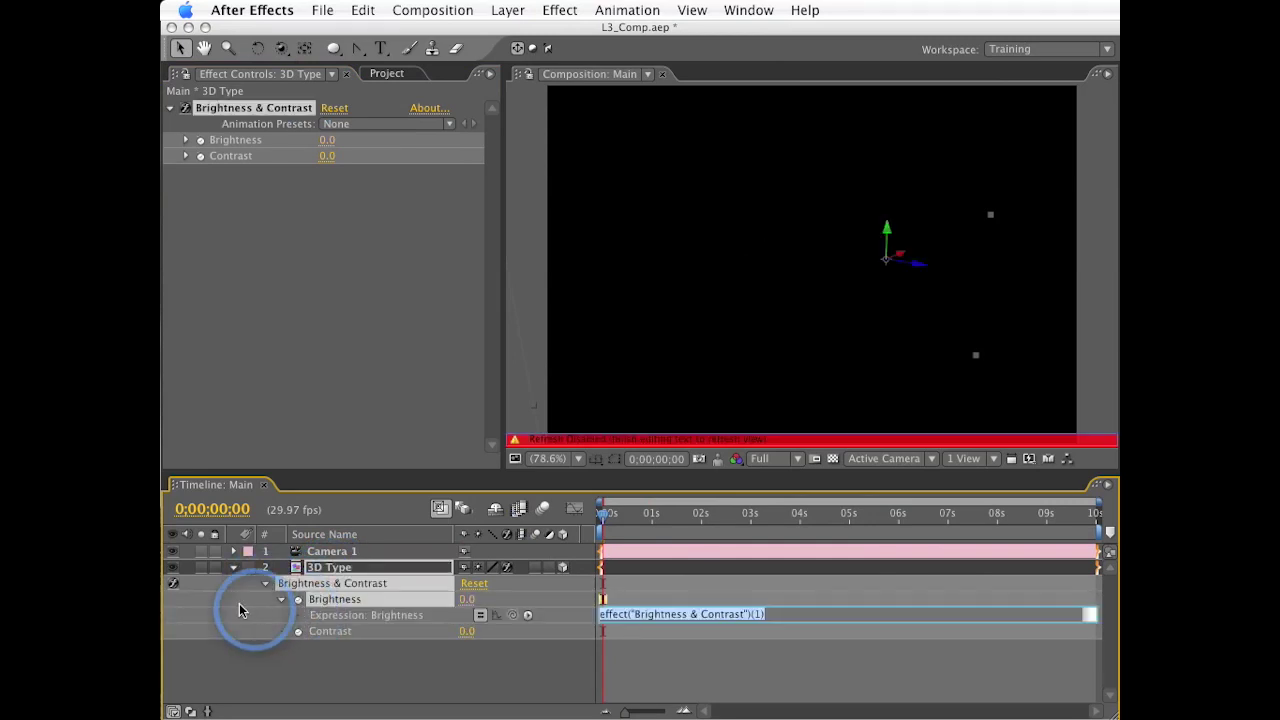
{"action": "left_click", "coordinate": [203, 596]}
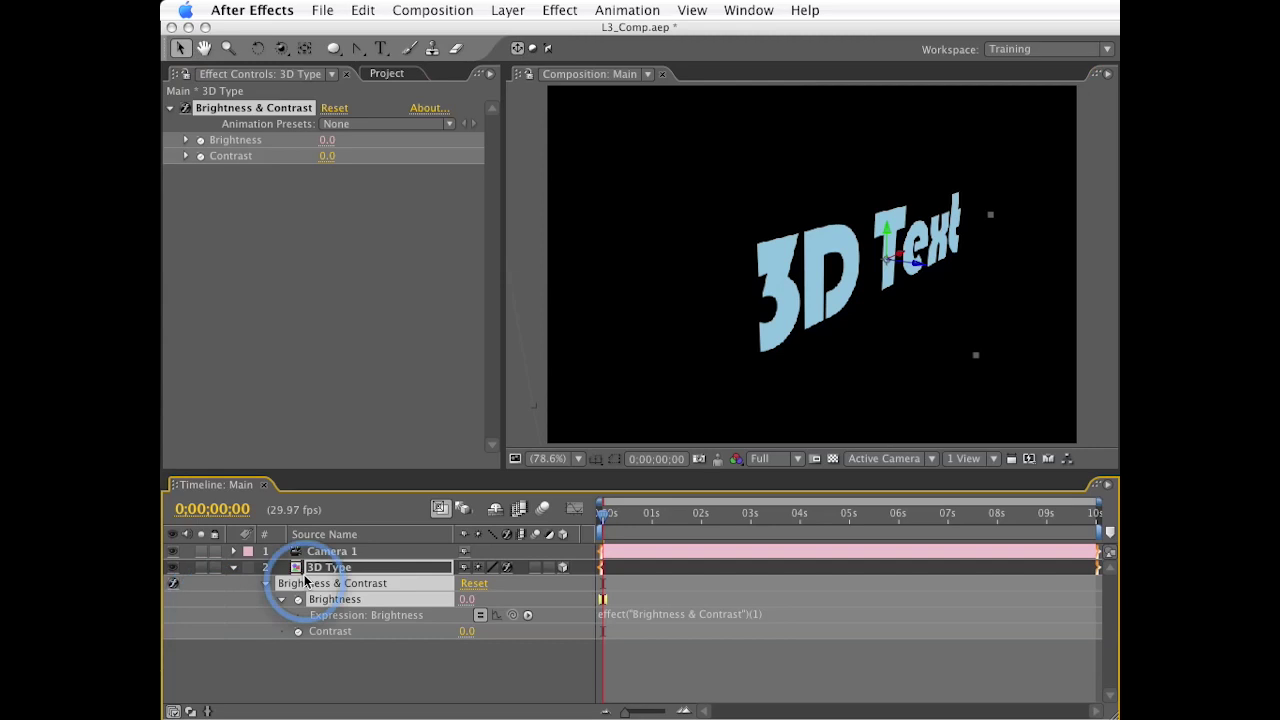
Step: Drag from the Brightness expression into the composition, then start editing the expression
{"action": "mouse_move", "coordinate": [203, 600]}
{"action": "left_mouse_down"}
{"action": "mouse_move", "coordinate": [603, 603]}
{"action": "mouse_move", "coordinate": [750, 312]}
{"action": "left_mouse_up"}
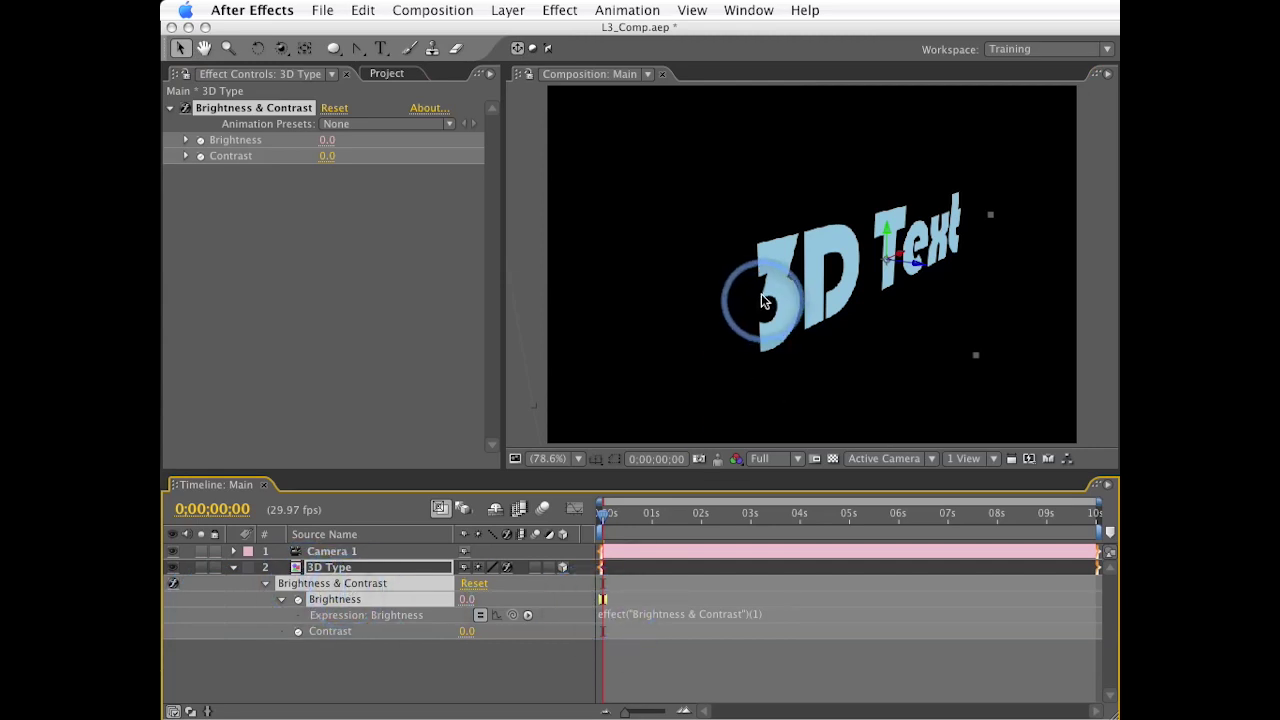
{"action": "mouse_move", "coordinate": [765, 300]}
{"action": "left_mouse_down"}
{"action": "mouse_move", "coordinate": [729, 283]}
{"action": "mouse_move", "coordinate": [744, 288]}
{"action": "left_mouse_up"}
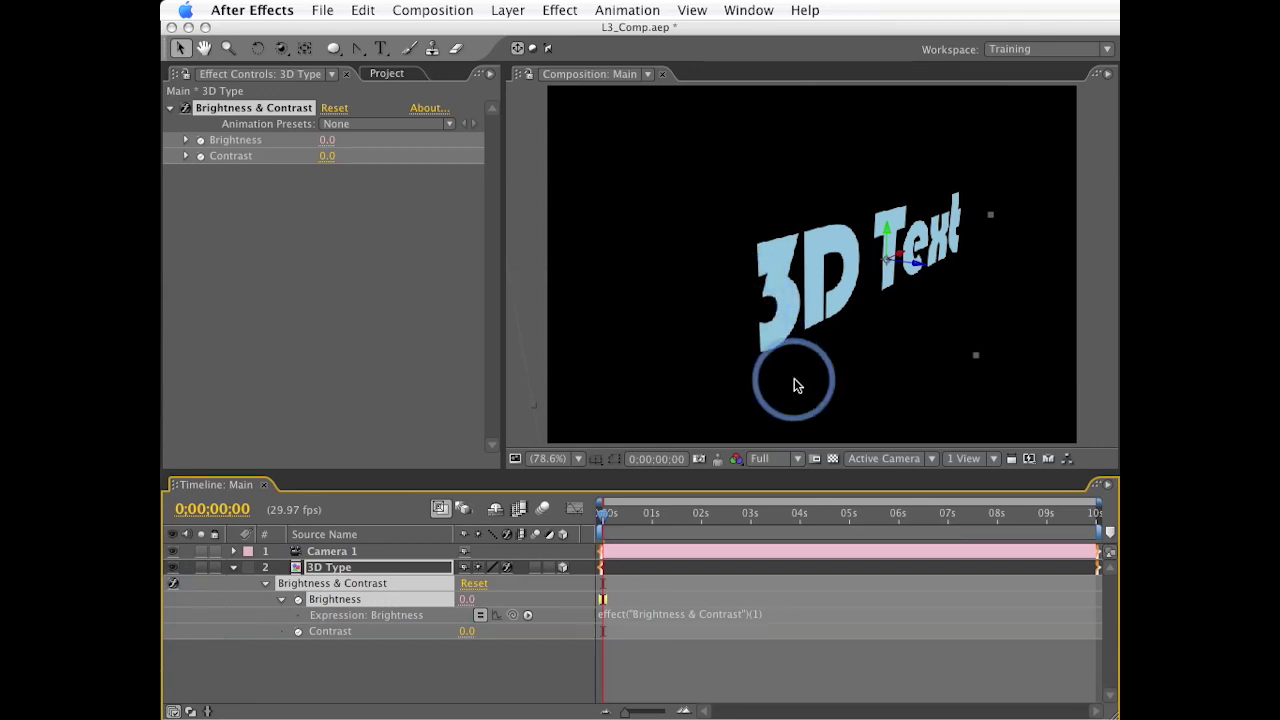
{"action": "left_click", "coordinate": [642, 614]}
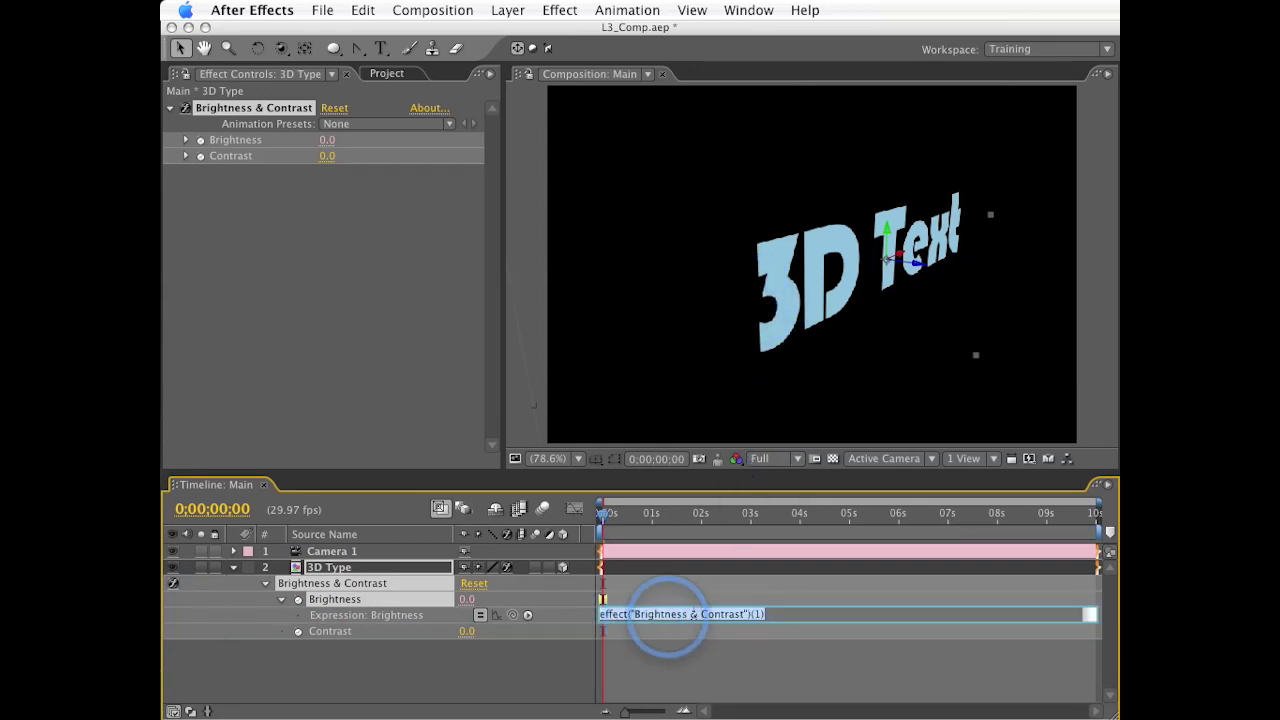
Step: Clear and retype the Brightness expression on the 3D Type layer around index
{"action": "key", "text": "BackSpace"}
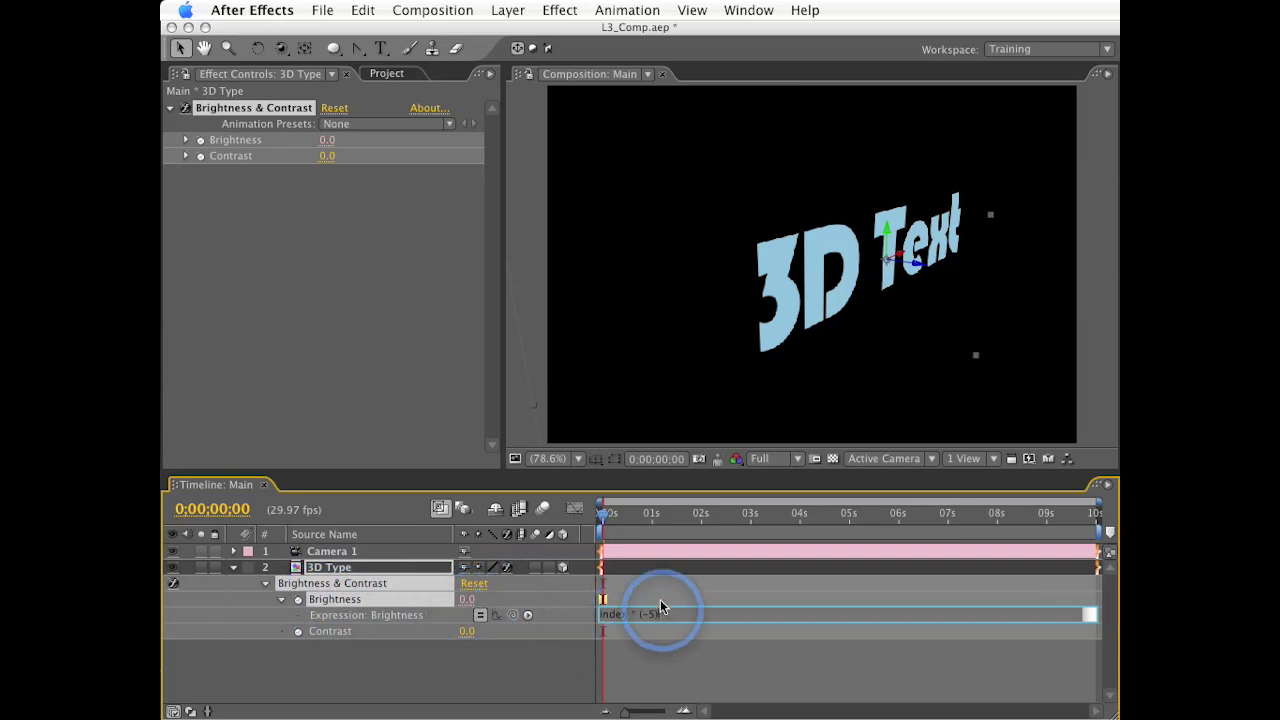
{"action": "left_click", "coordinate": [463, 666]}
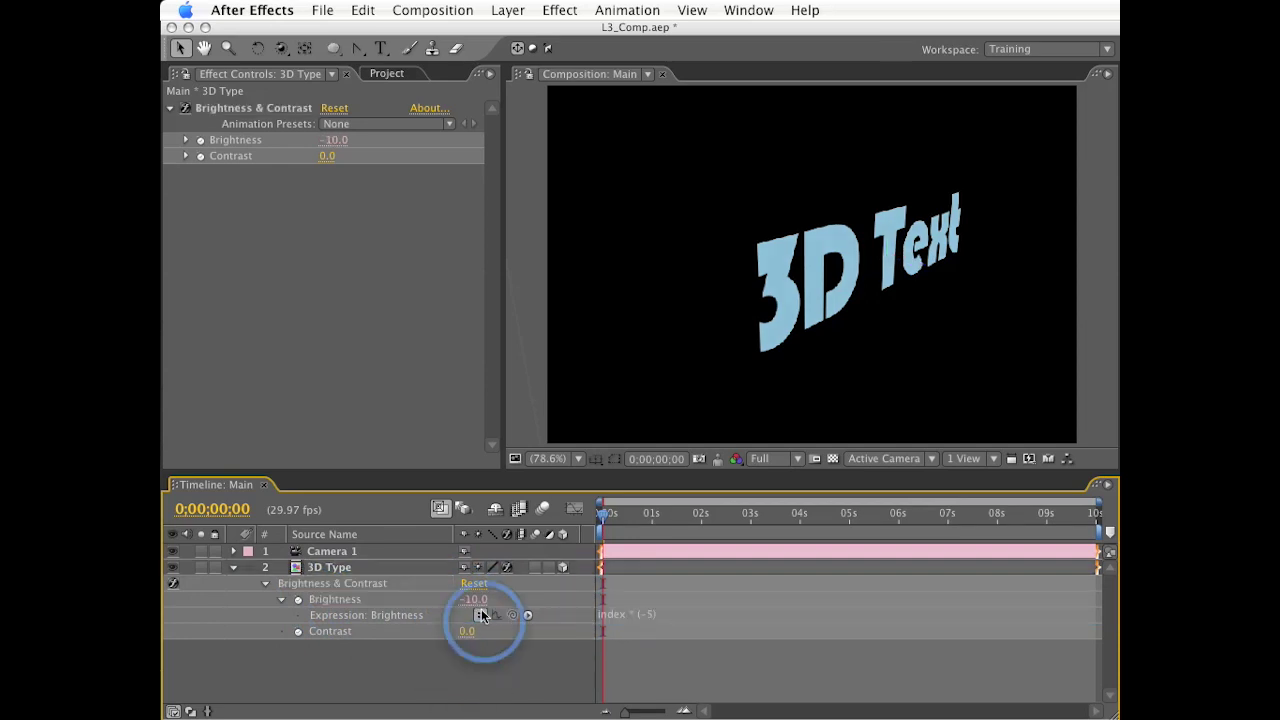
{"action": "left_click", "coordinate": [336, 566]}
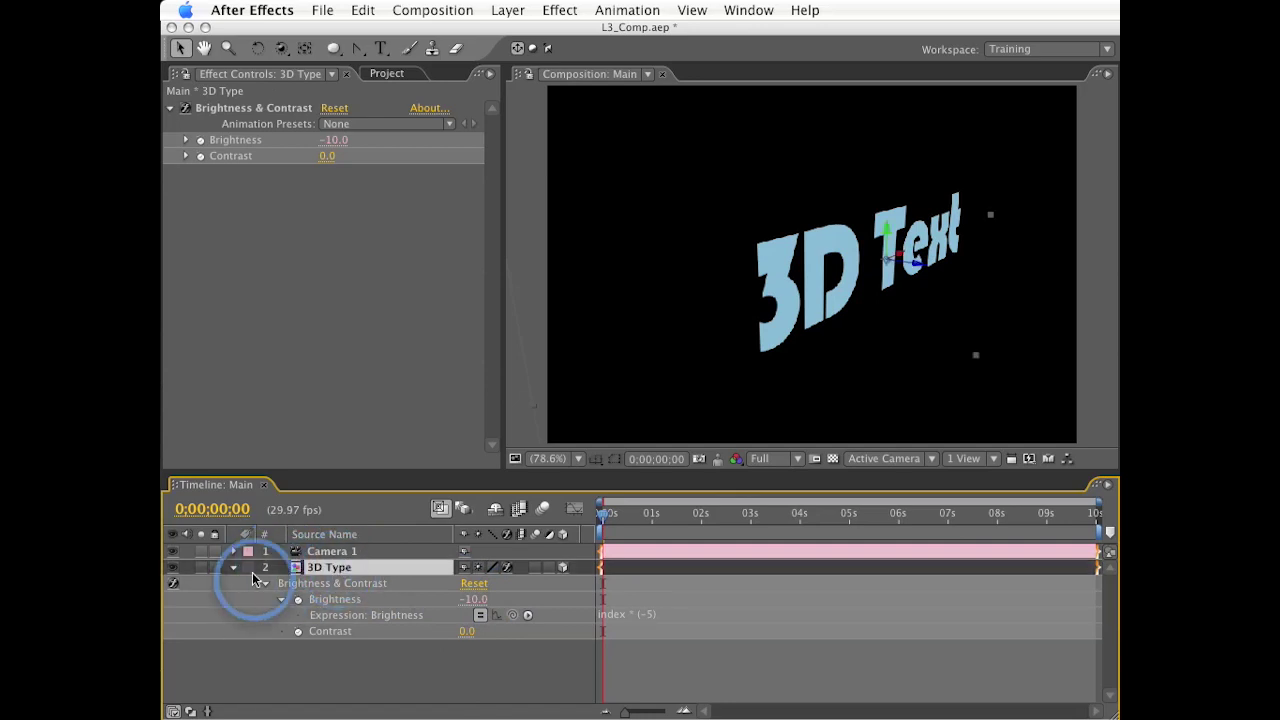
{"action": "left_click", "coordinate": [615, 614]}
{"action": "left_click", "coordinate": [629, 614]}
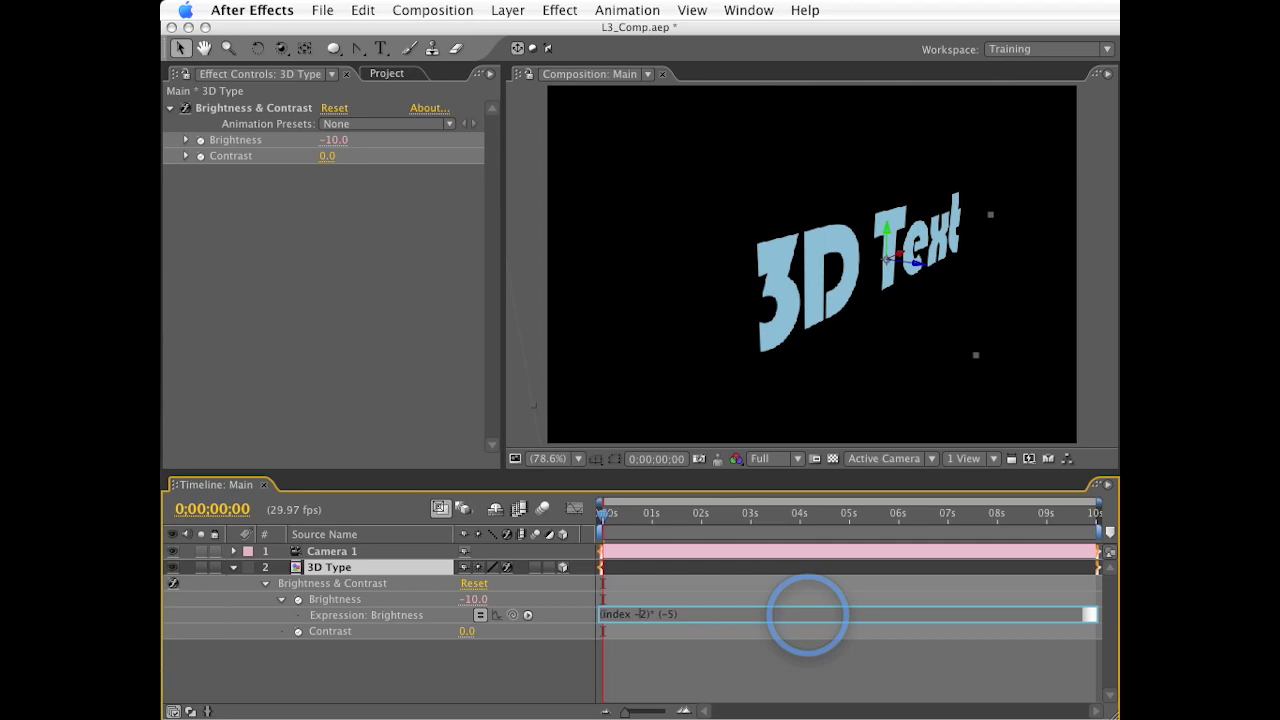
{"action": "left_click", "coordinate": [633, 614]}
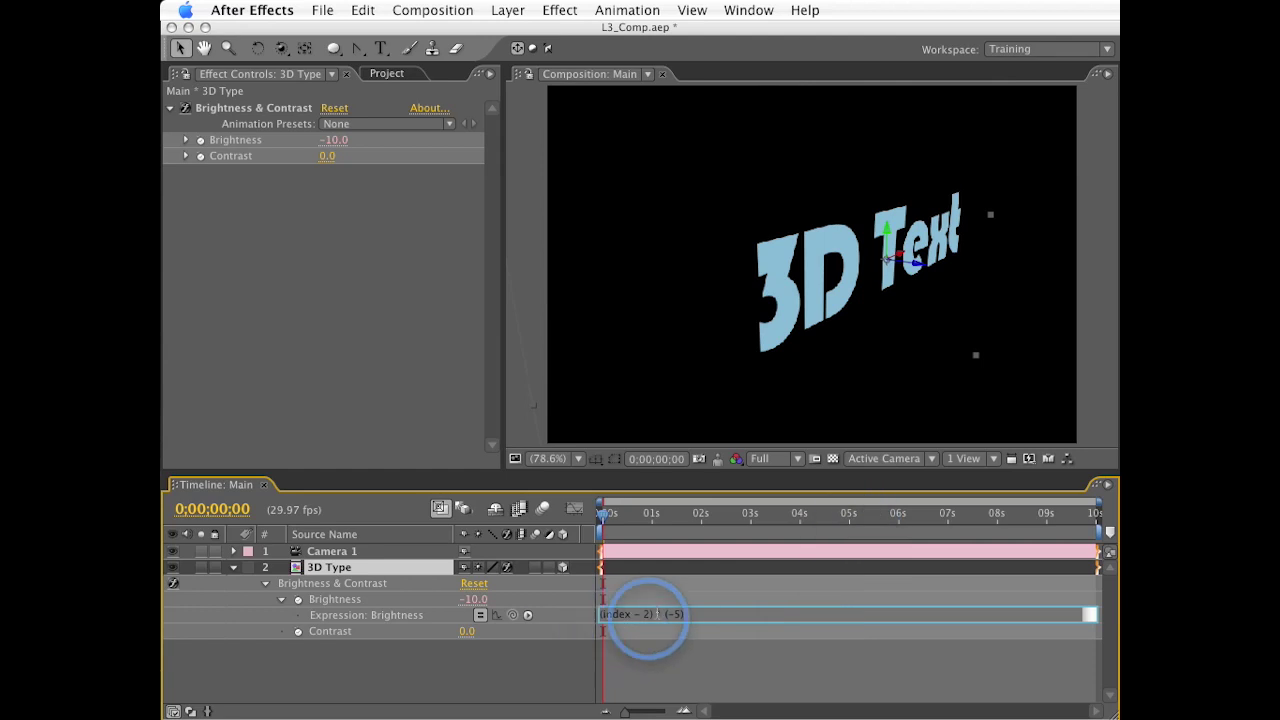
Step: Correct the expression to (index - 2) * (-5) and commit it, leaving brightness 0
{"action": "left_click_drag", "start_coordinate": [648, 614], "coordinate": [568, 614]}
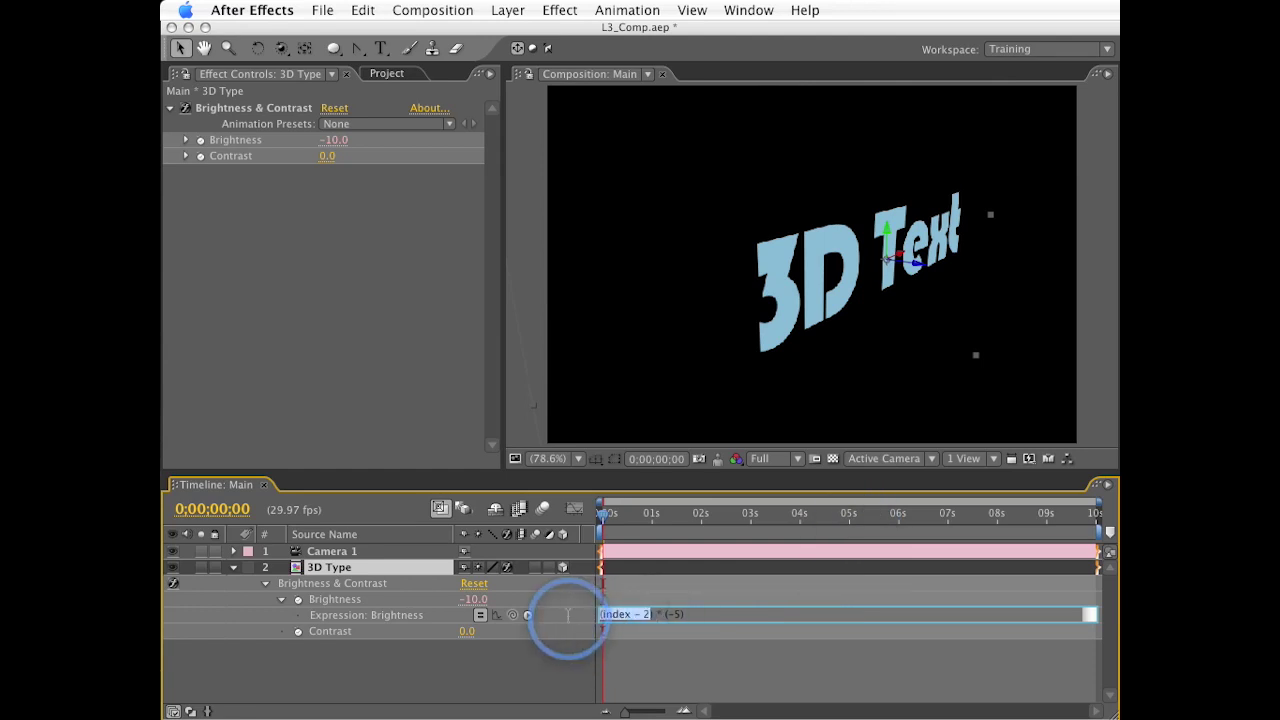
{"action": "left_click", "coordinate": [680, 614]}
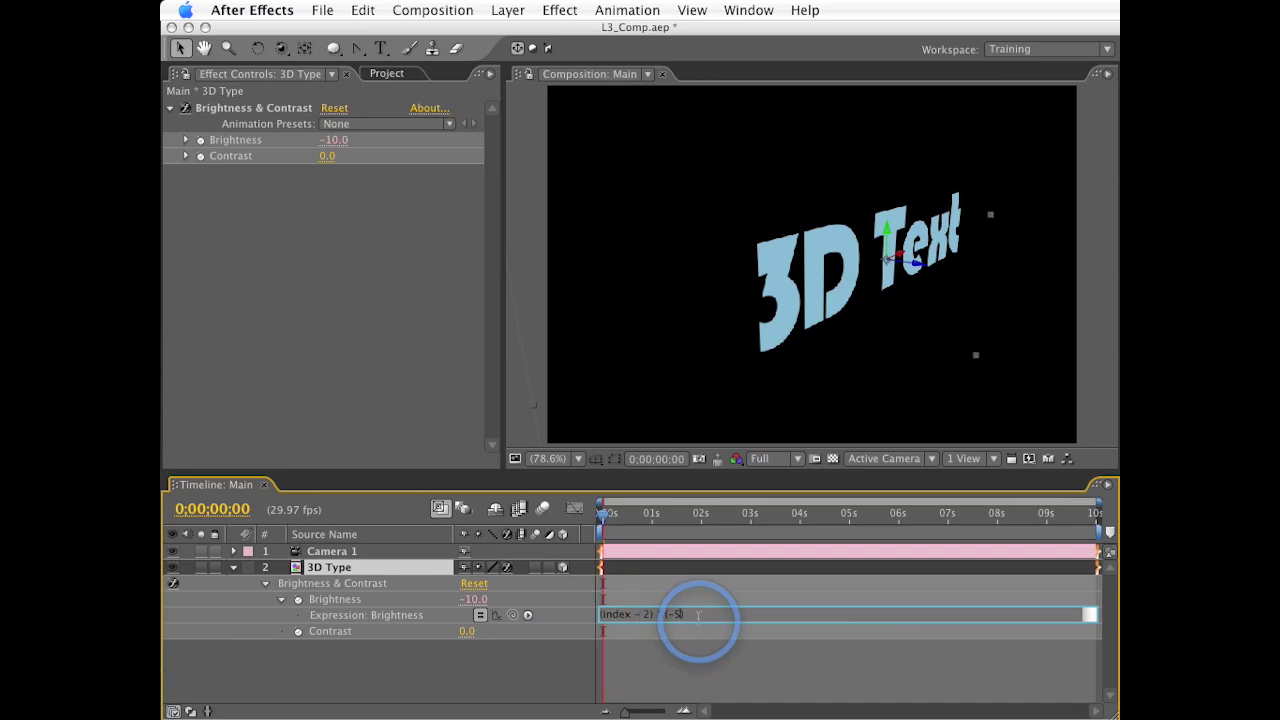
{"action": "left_click_drag", "start_coordinate": [685, 614], "coordinate": [665, 614]}
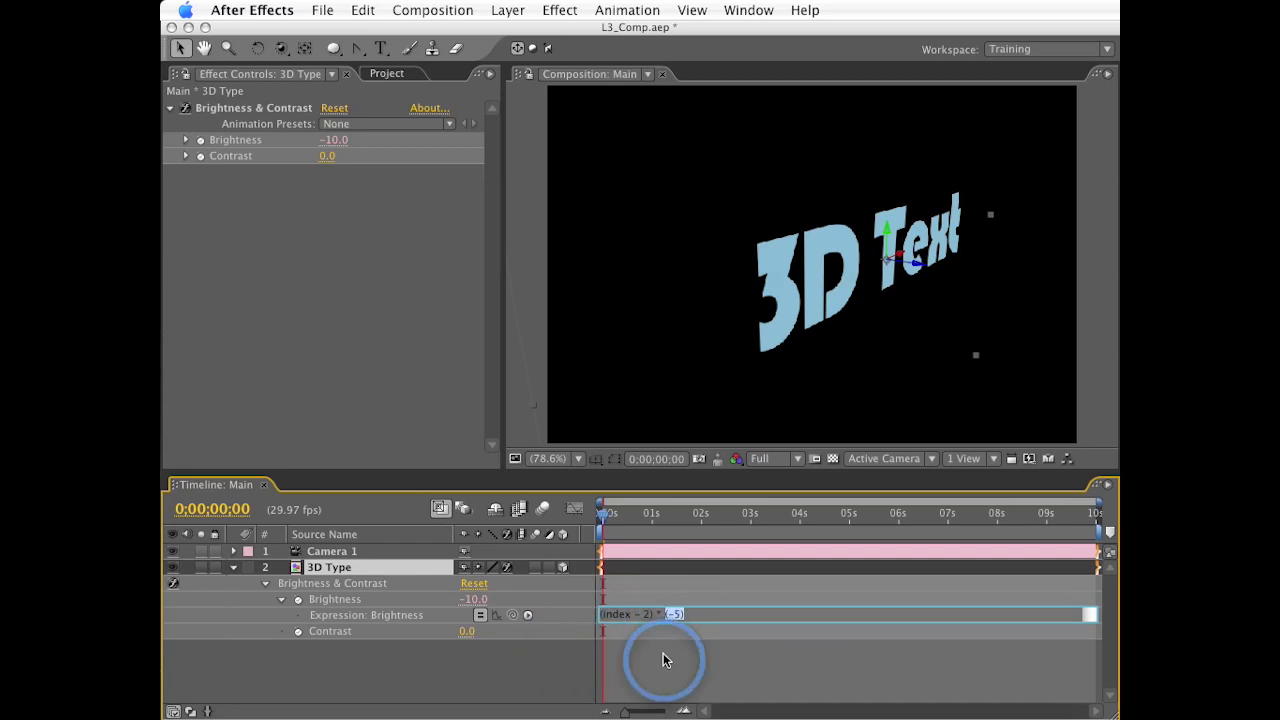
{"action": "left_click", "coordinate": [663, 660]}
{"action": "left_click", "coordinate": [339, 584]}
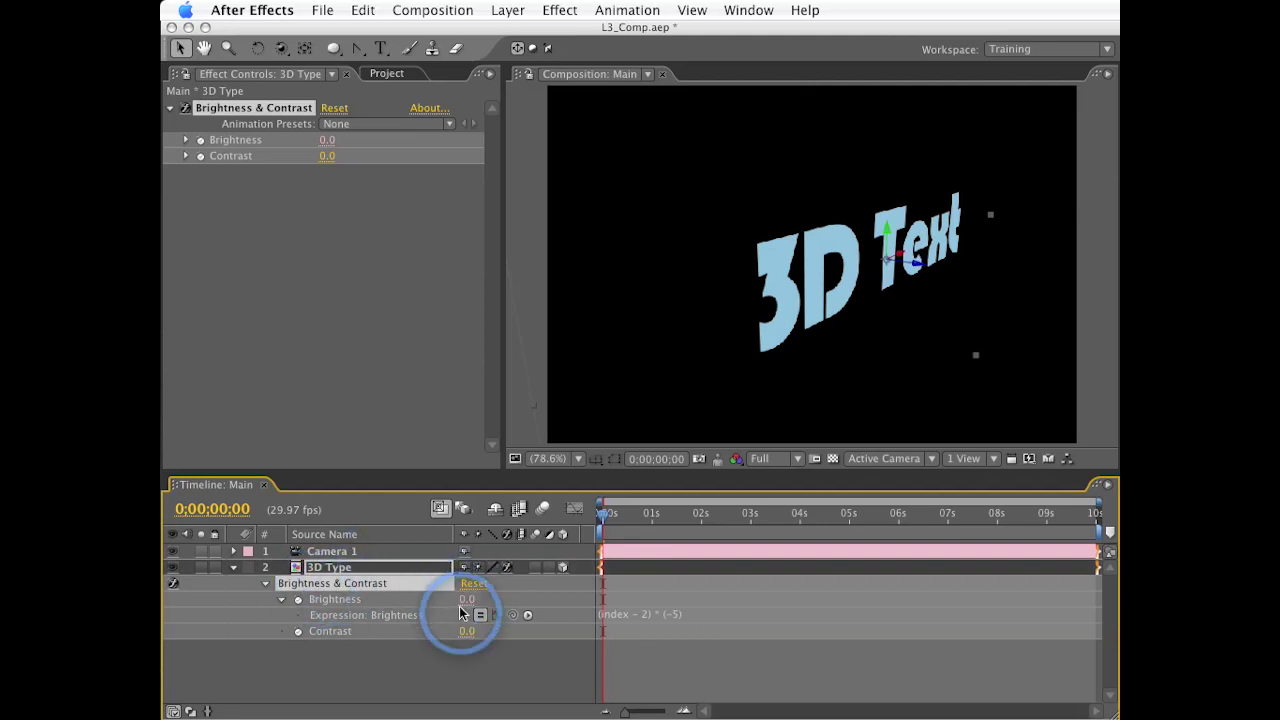
{"action": "left_click", "coordinate": [645, 614]}
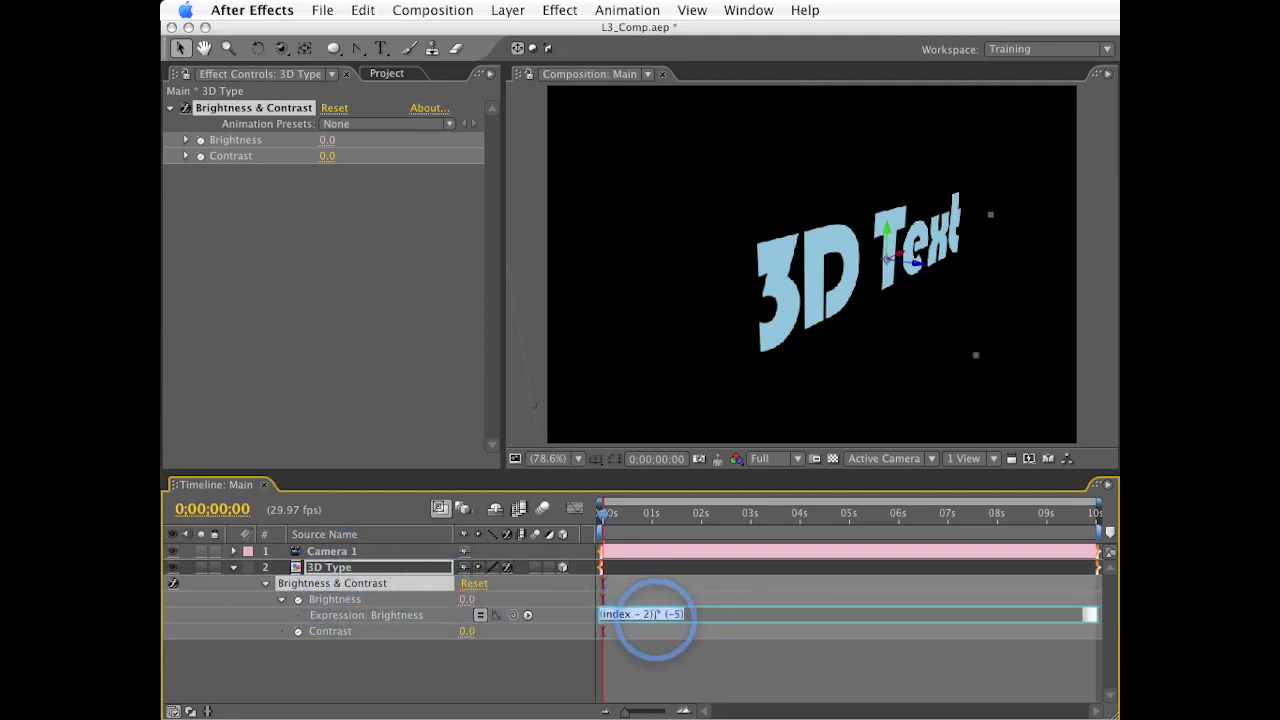
{"action": "left_click", "coordinate": [500, 612]}
{"action": "left_click", "coordinate": [348, 568]}
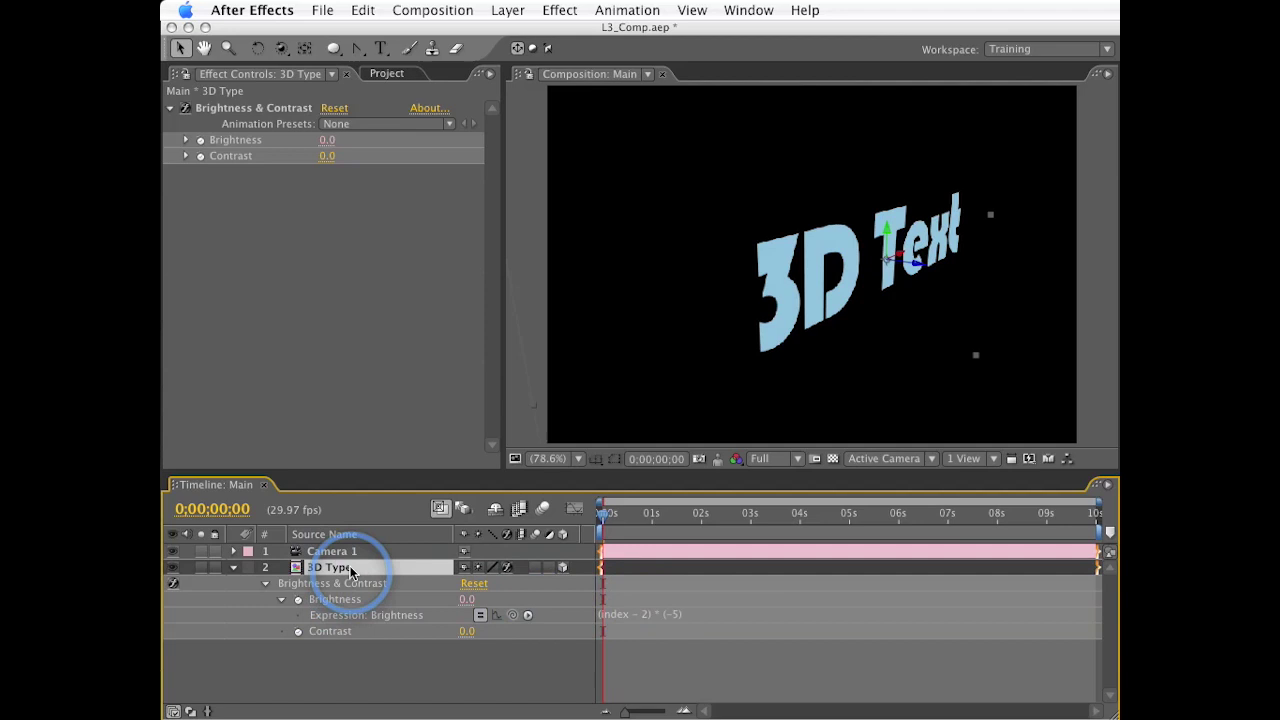
{"action": "key", "text": "ctrl+d"}
{"action": "key", "text": "ctrl+d"}
{"action": "key", "text": "ctrl+d"}
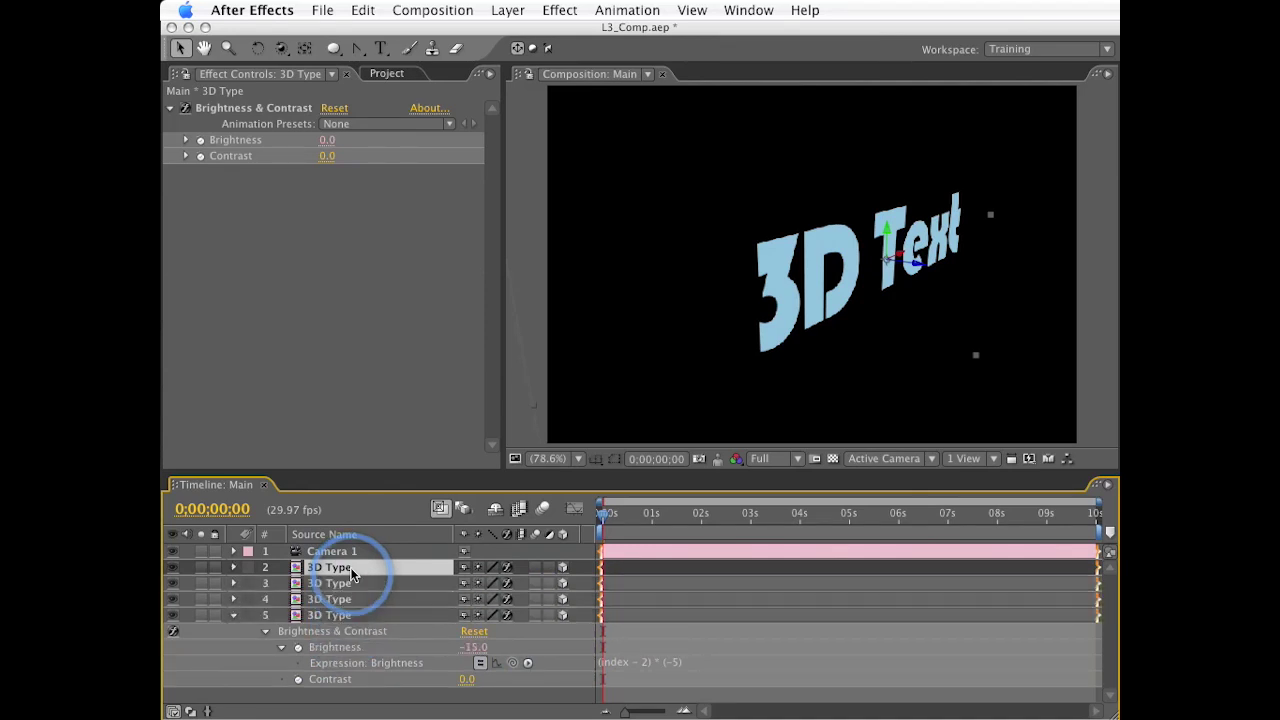
{"action": "key", "text": "ctrl+d"}
{"action": "key", "text": "ctrl+d"}
{"action": "key", "text": "ctrl+d"}
{"action": "key", "text": "ctrl+d"}
{"action": "key", "text": "ctrl+d"}
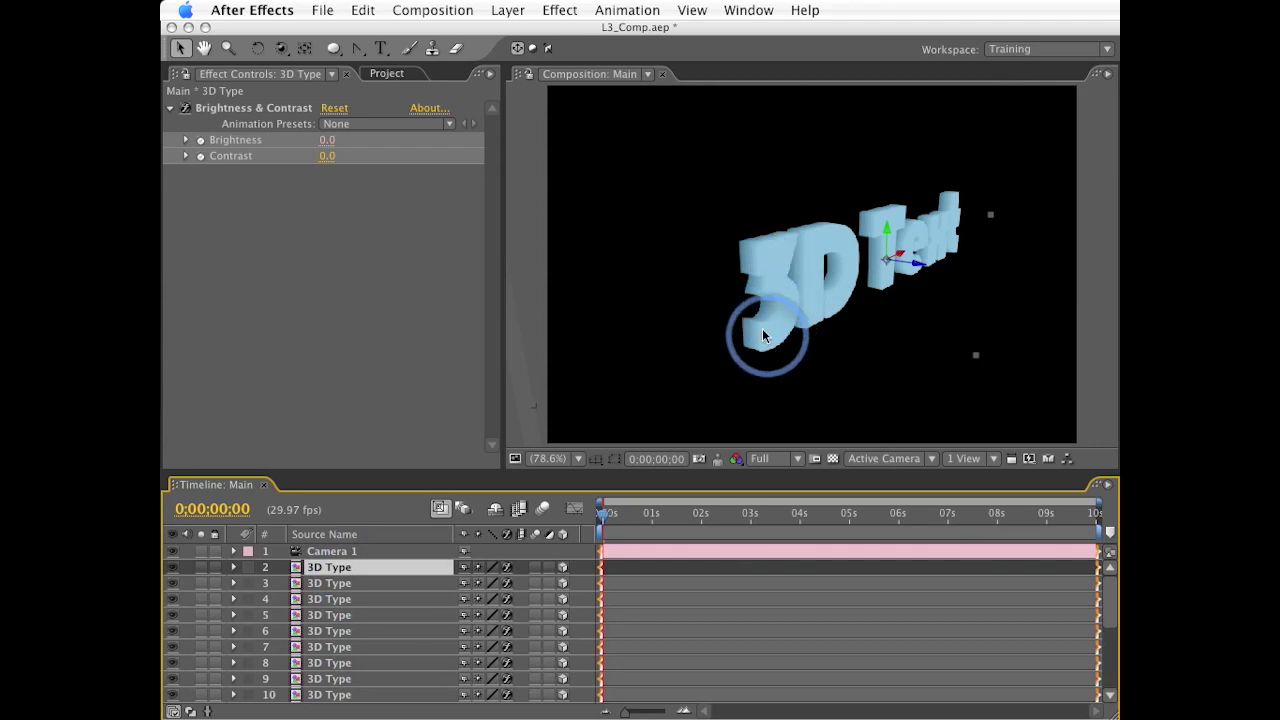
{"action": "left_click", "coordinate": [366, 583]}
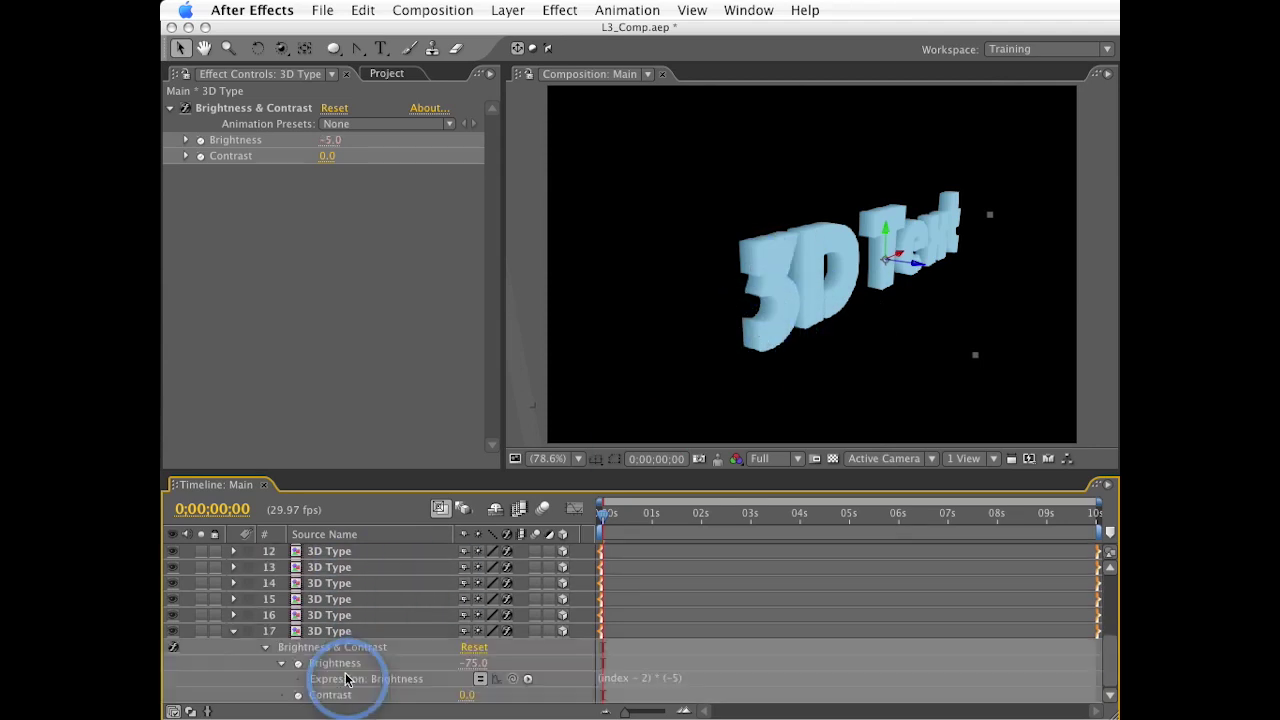
{"action": "left_click", "coordinate": [345, 629], "text": "shift"}
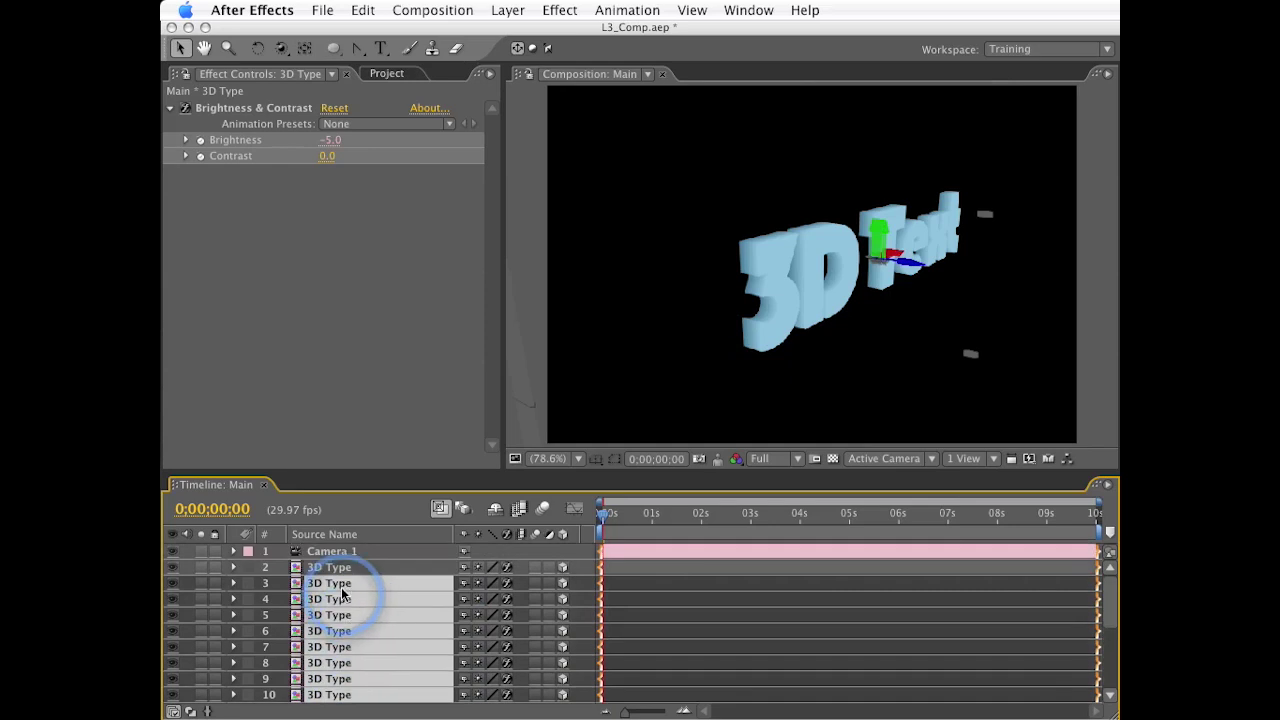
{"action": "key", "text": "Delete"}
Step: Change the Brightness expression's -5 multiplier to -10
{"action": "left_click", "coordinate": [346, 572]}
{"action": "key", "text": "e"}
{"action": "key", "text": "e"}
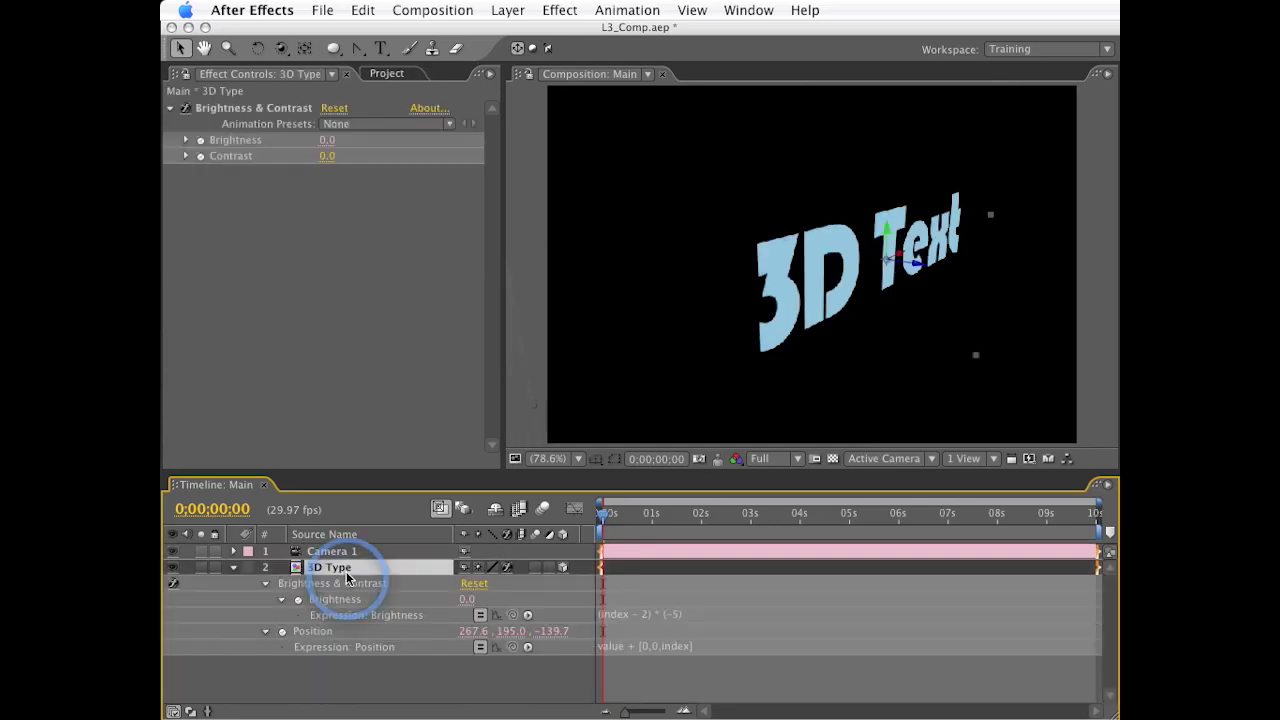
{"action": "left_click", "coordinate": [675, 614]}
{"action": "left_click", "coordinate": [676, 614]}
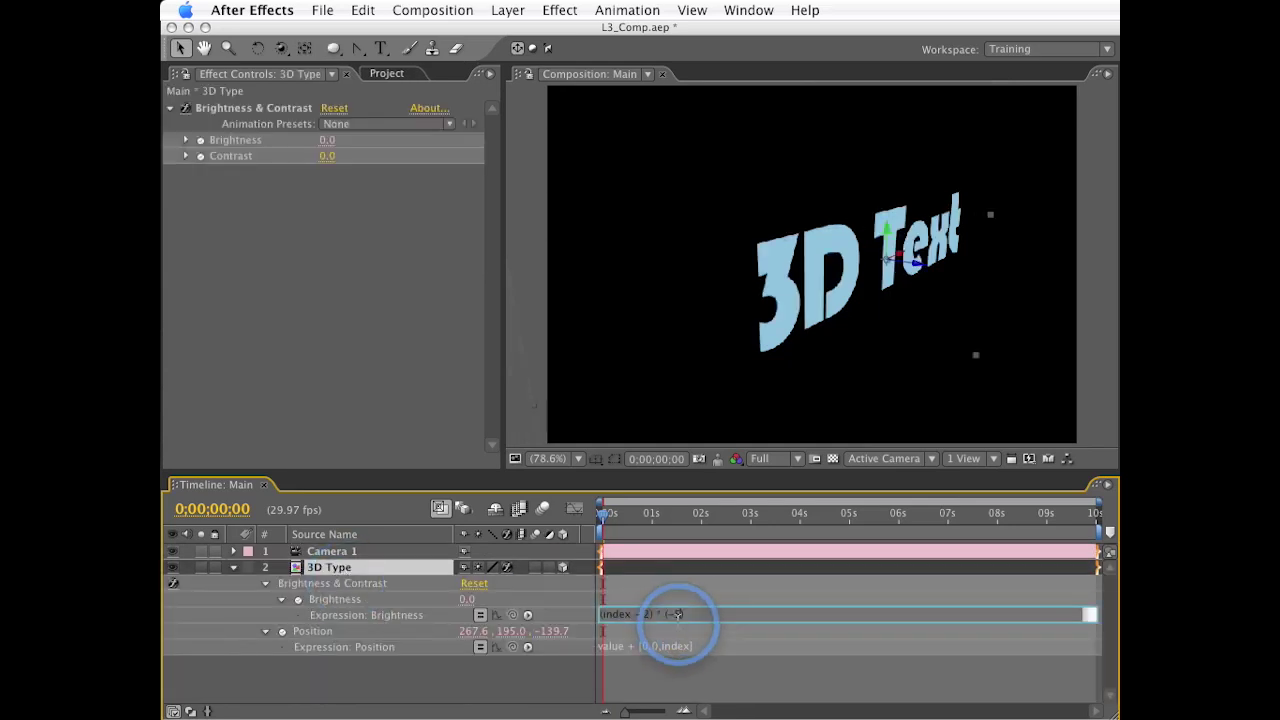
{"action": "left_click_drag", "start_coordinate": [674, 616], "coordinate": [703, 622]}
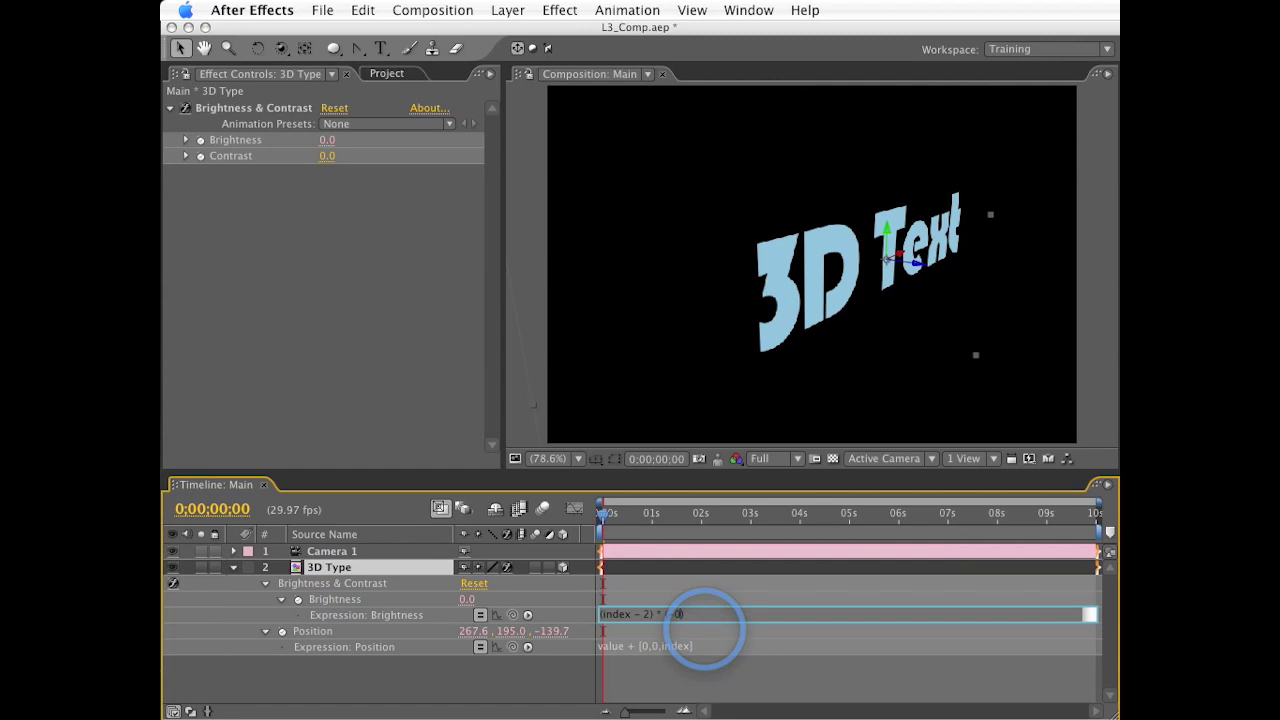
{"action": "type", "text": "10"}
{"action": "key", "text": "KP_Enter"}
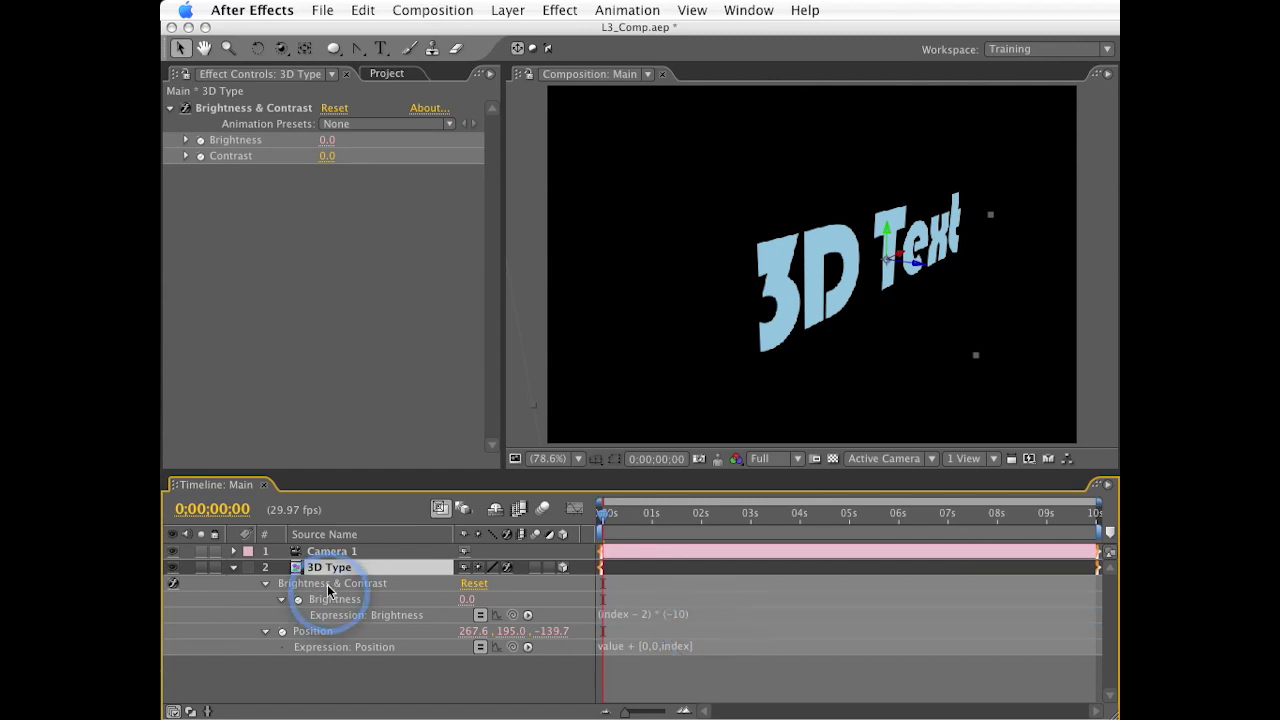
Step: Test-duplicate 3D Type twice, view the comp at full size, then delete the duplicates
{"action": "left_click", "coordinate": [330, 567]}
{"action": "key", "text": "super+d"}
{"action": "key", "text": "super+d"}
{"action": "key", "text": "super+d"}
{"action": "key", "text": "super+d"}
{"action": "key", "text": "super+d"}
{"action": "key", "text": "super+d"}
{"action": "key", "text": "super+d"}
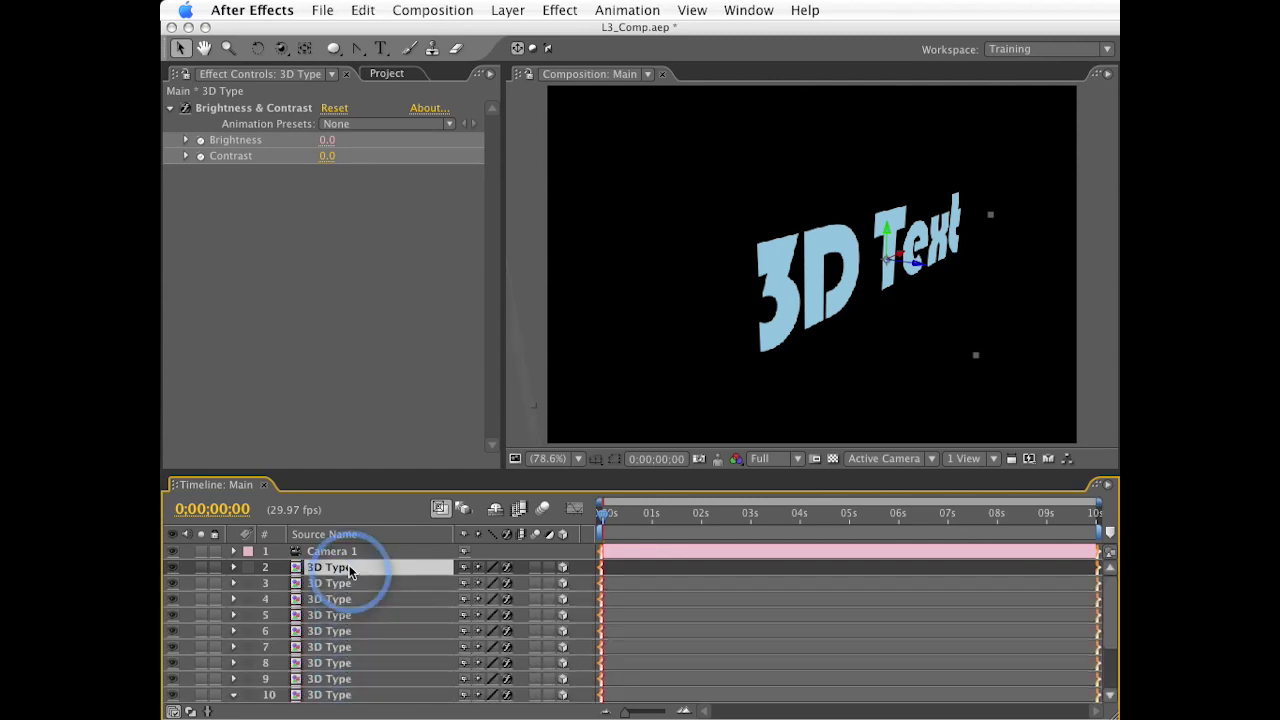
{"action": "key", "text": "super+d"}
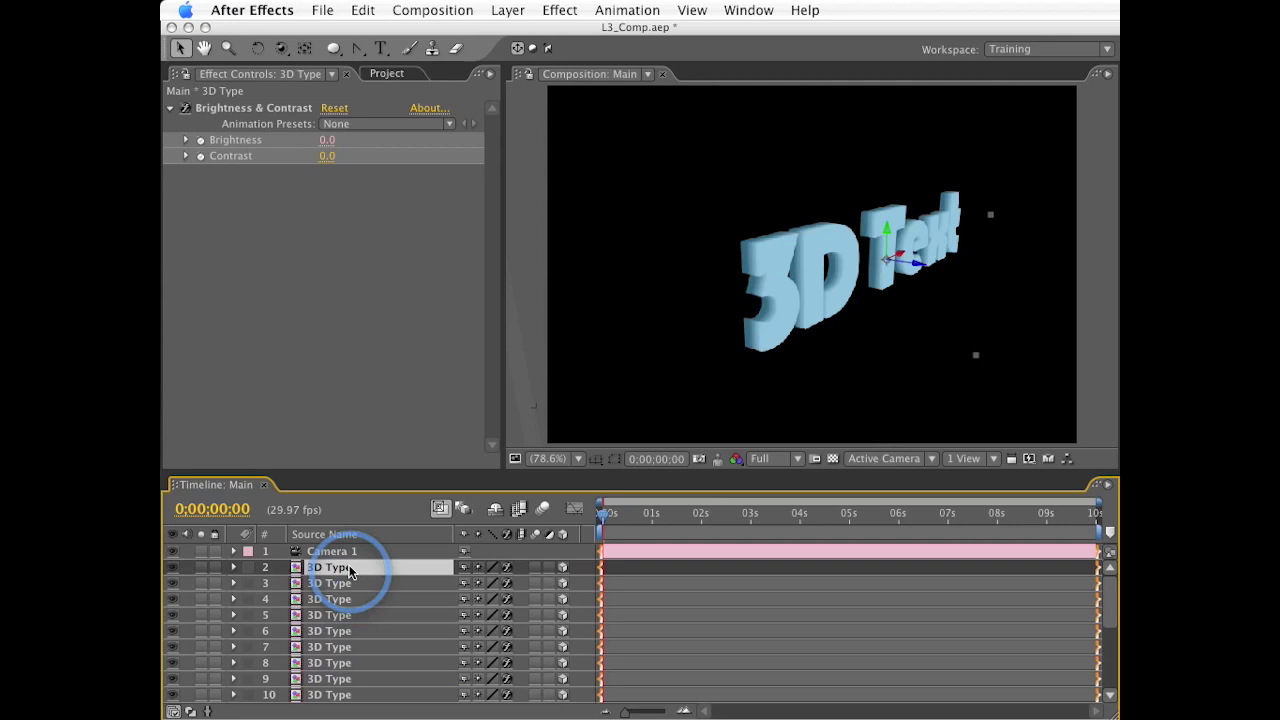
{"action": "left_click", "coordinate": [760, 350]}
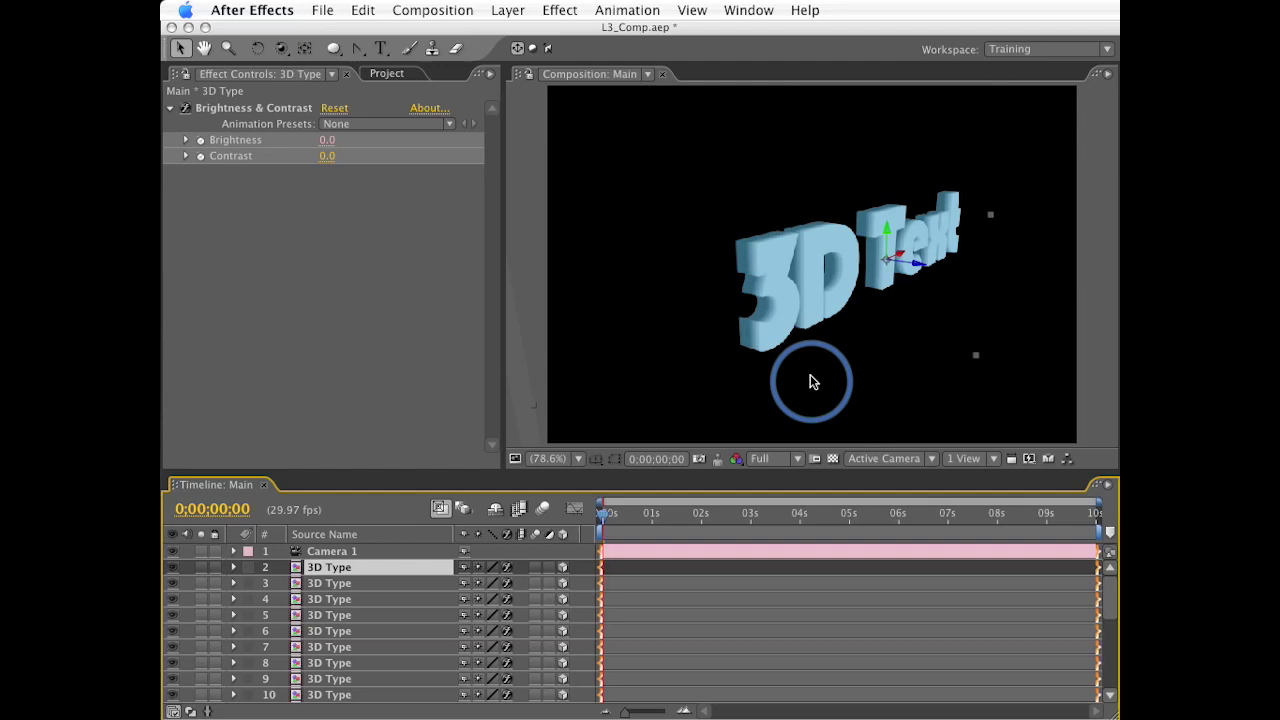
{"action": "key", "text": "period"}
{"action": "left_click_drag", "start_coordinate": [810, 374], "coordinate": [810, 330]}
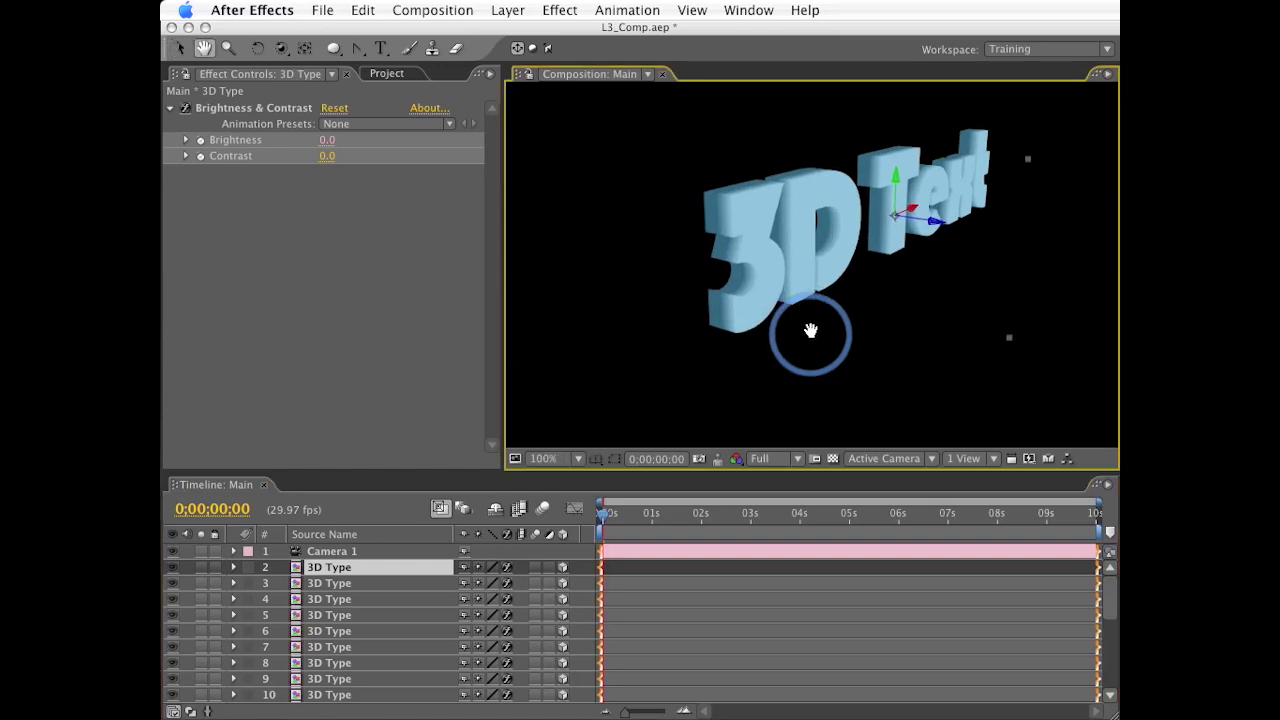
{"action": "left_click", "coordinate": [345, 584]}
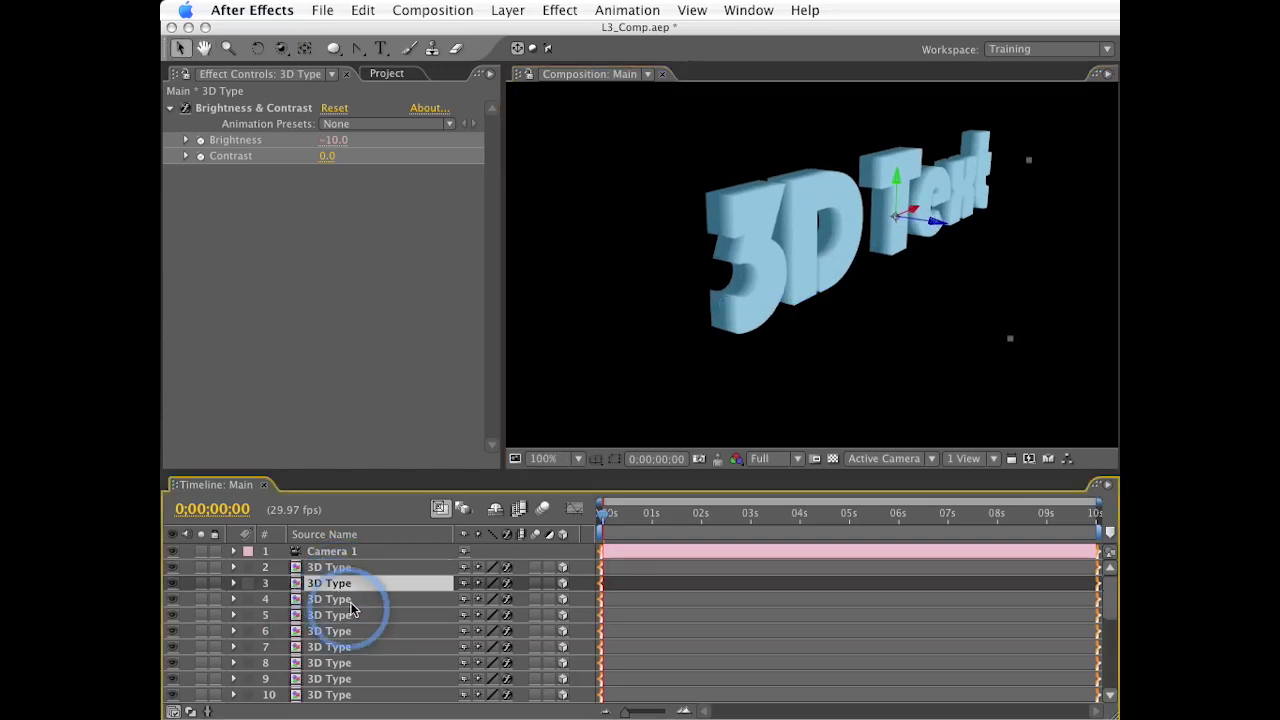
{"action": "key", "text": "Delete"}
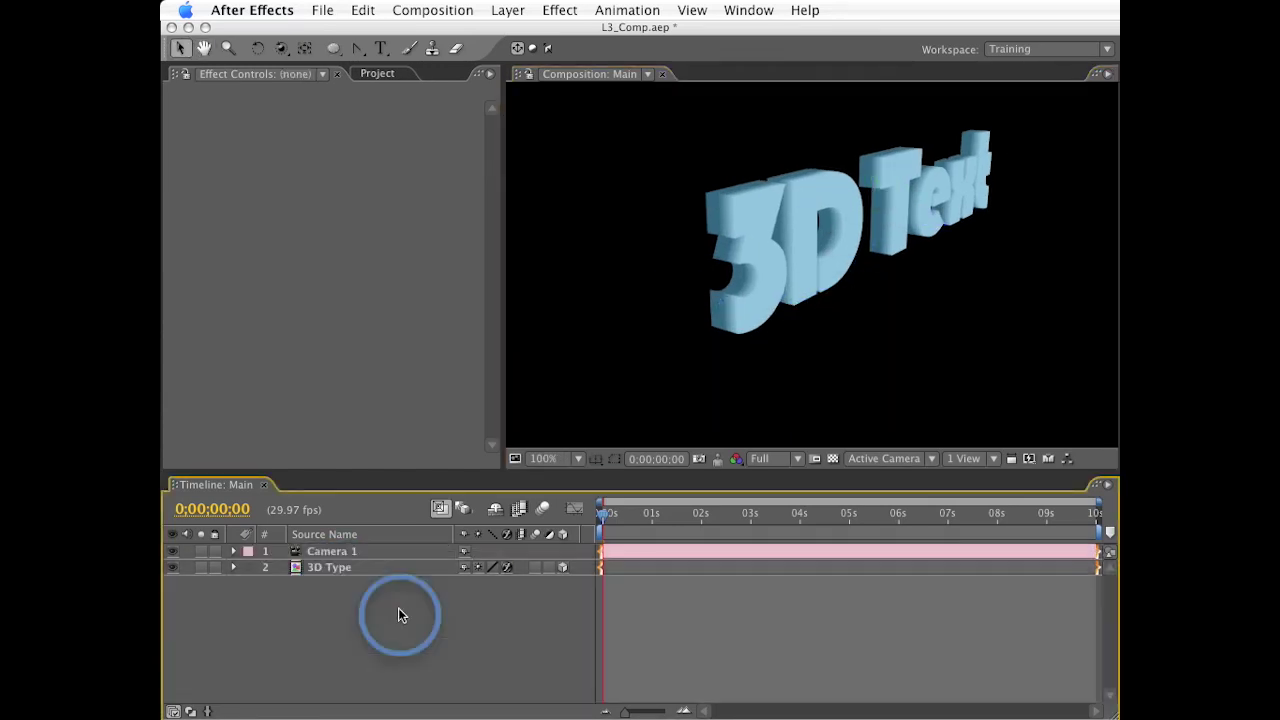
Step: Commit the -6 Brightness multiplier and duplicate 3D Type into several stacked copies
{"action": "left_click", "coordinate": [359, 566]}
{"action": "key", "text": "e"}
{"action": "key", "text": "e"}
{"action": "left_click", "coordinate": [680, 614]}
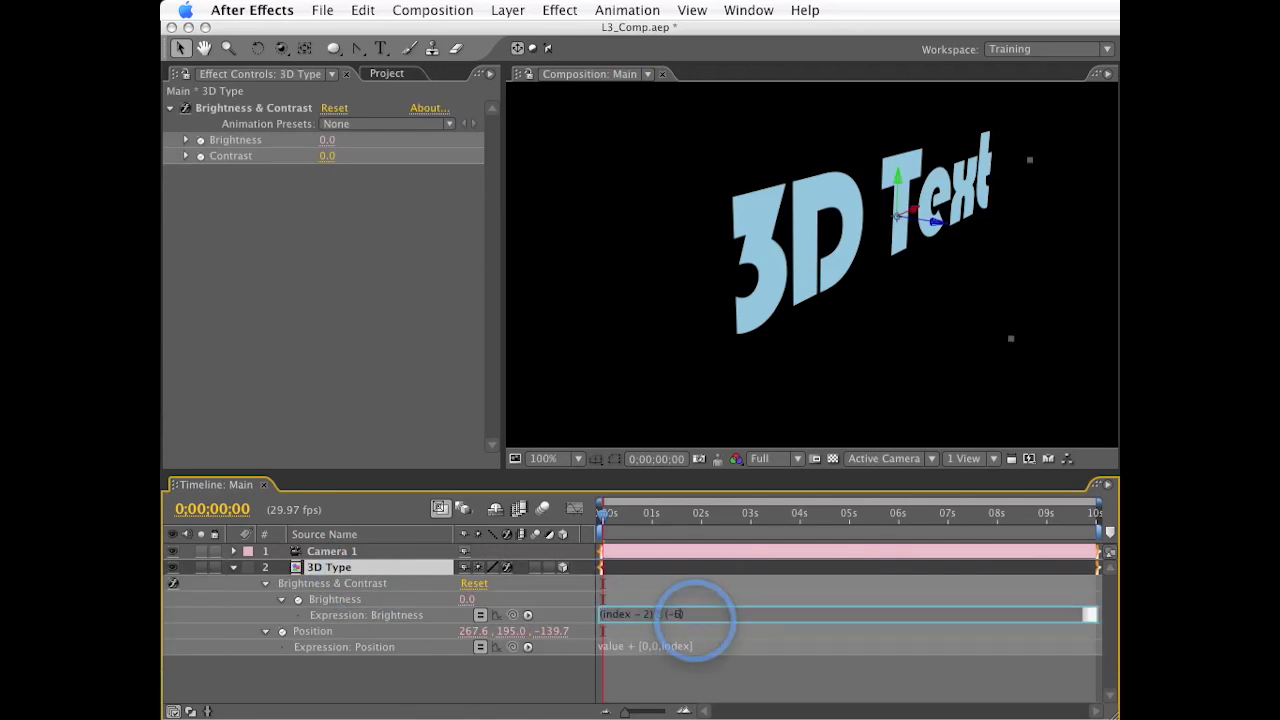
{"action": "left_click", "coordinate": [625, 611]}
{"action": "key", "text": "ctrl+d"}
{"action": "key", "text": "ctrl+d"}
{"action": "key", "text": "ctrl+d"}
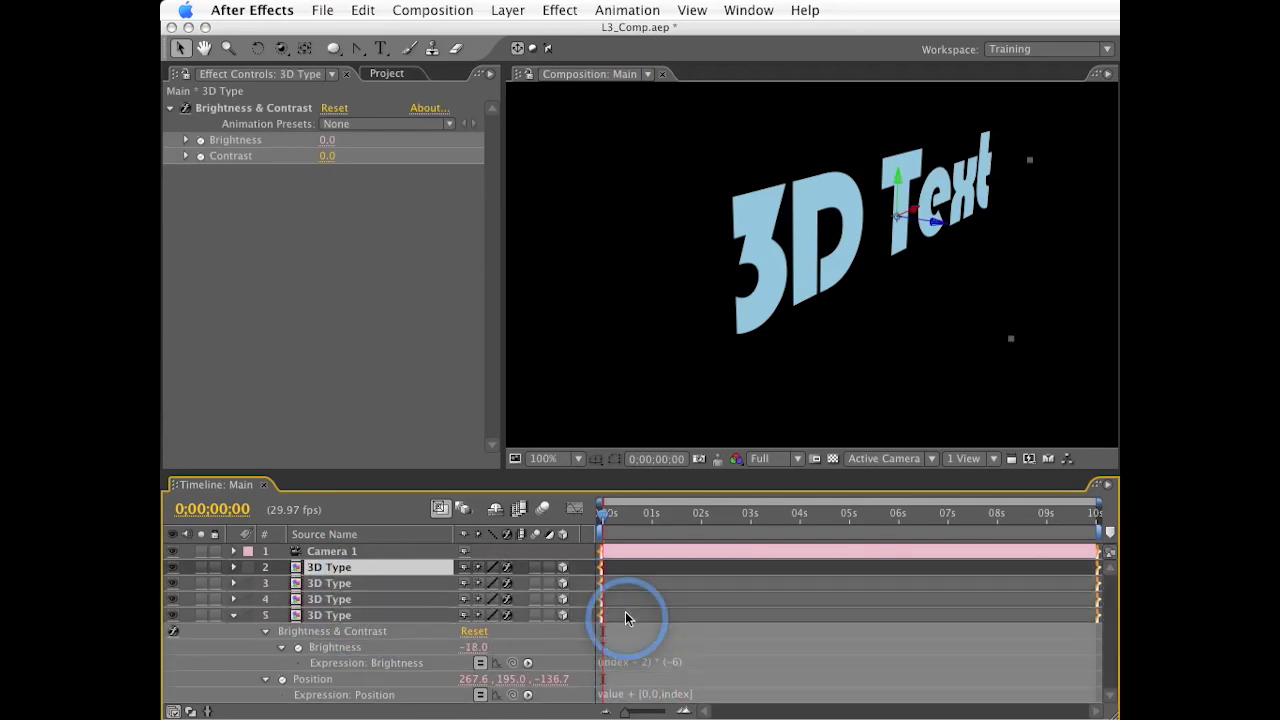
{"action": "key", "text": "ctrl+d"}
{"action": "key", "text": "ctrl+d"}
{"action": "key", "text": "ctrl+d"}
{"action": "key", "text": "ctrl+d"}
{"action": "key", "text": "ctrl+d"}
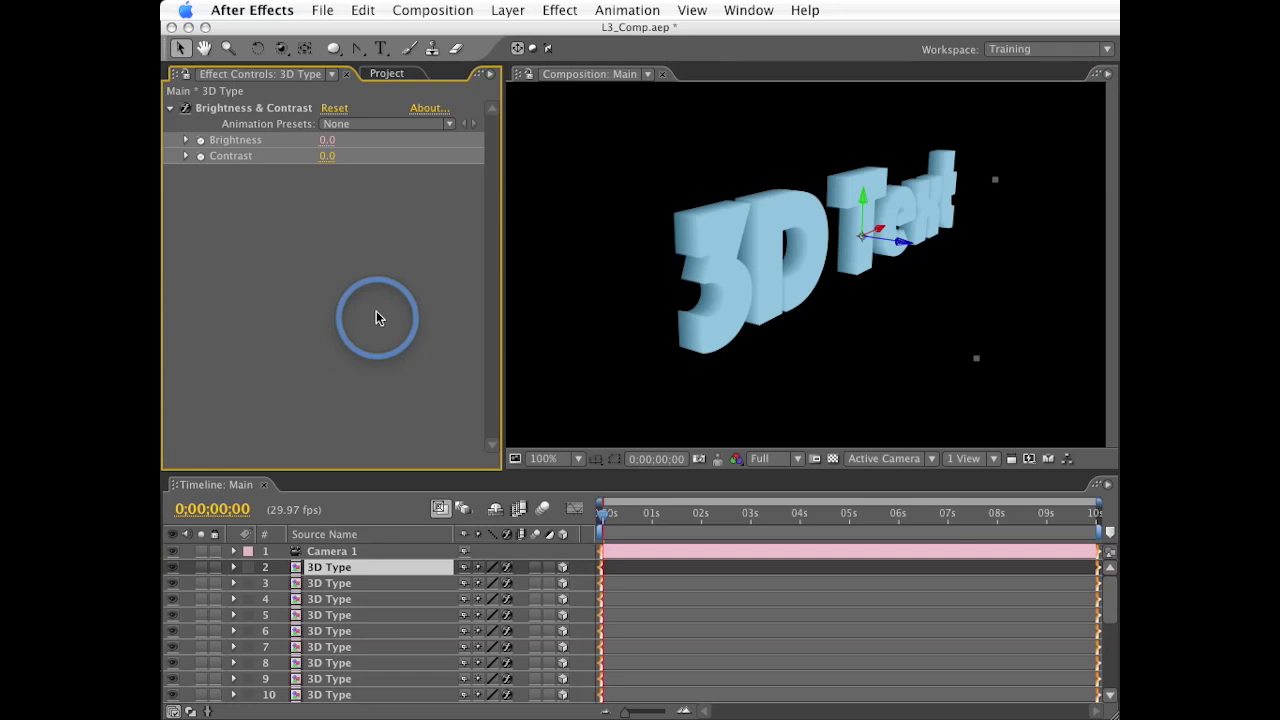
Step: Add a Ramp effect to the 3D Type text with a dark blue end colour
{"action": "left_click", "coordinate": [318, 565]}
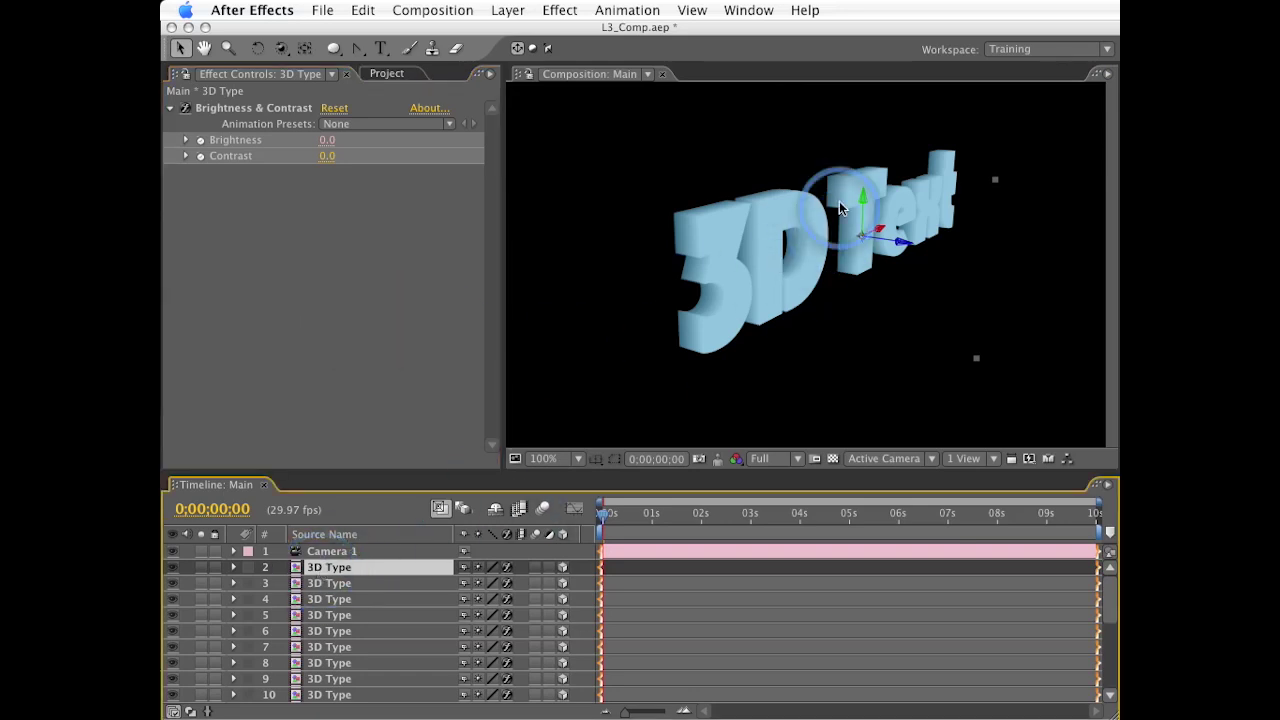
{"action": "left_click", "coordinate": [560, 10]}
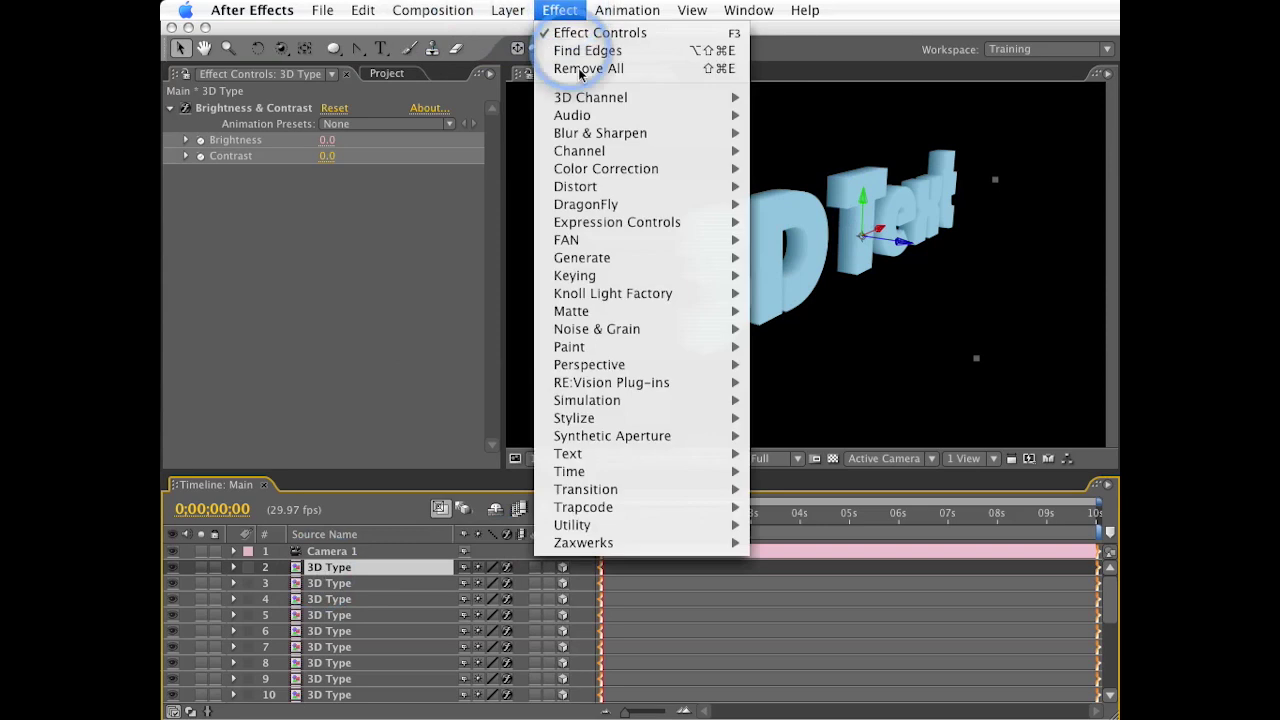
{"action": "mouse_move", "coordinate": [582, 258]}
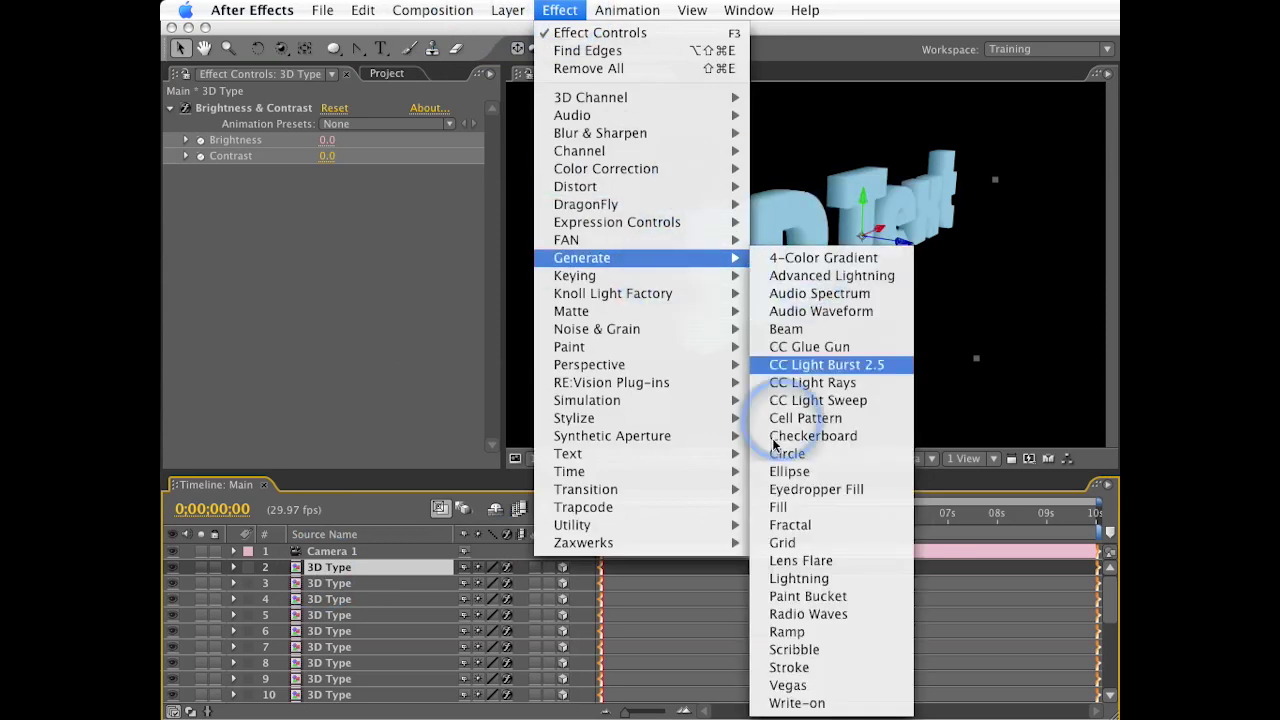
{"action": "left_click", "coordinate": [810, 632]}
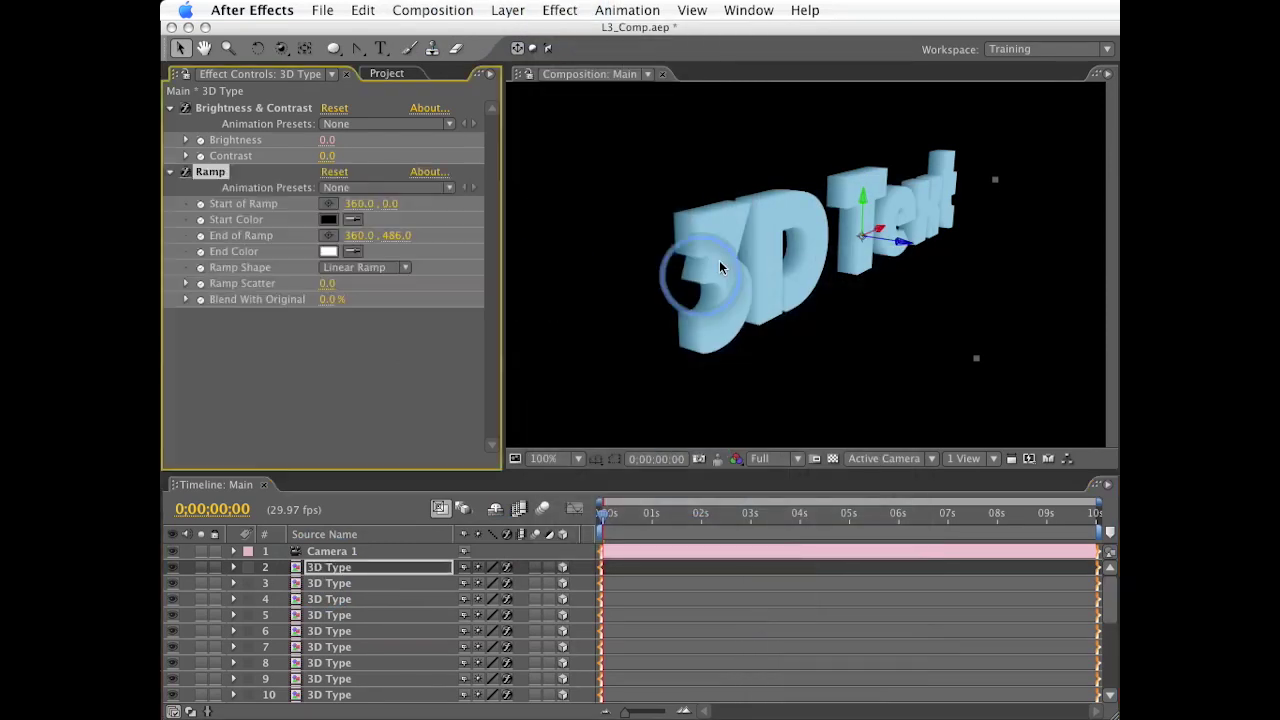
{"action": "left_click", "coordinate": [328, 251]}
{"action": "left_click_drag", "start_coordinate": [775, 429], "coordinate": [781, 403]}
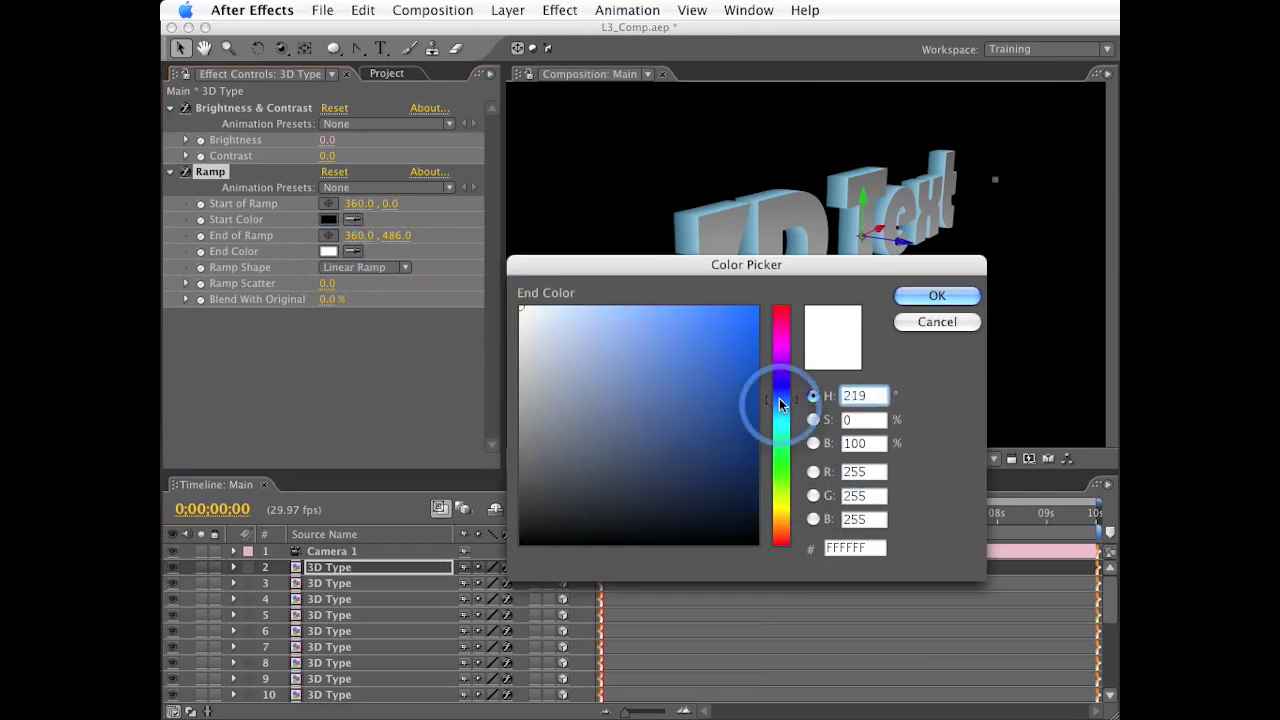
{"action": "left_click_drag", "start_coordinate": [630, 368], "coordinate": [681, 407]}
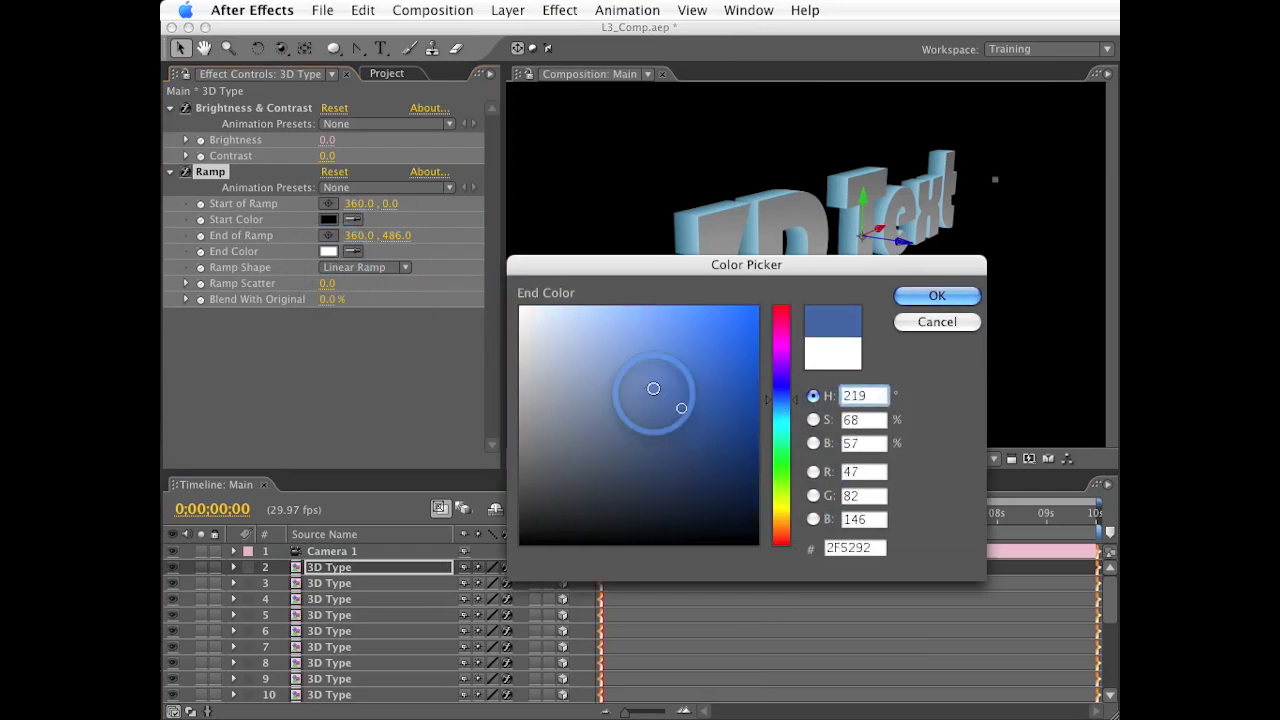
{"action": "key", "text": "Return"}
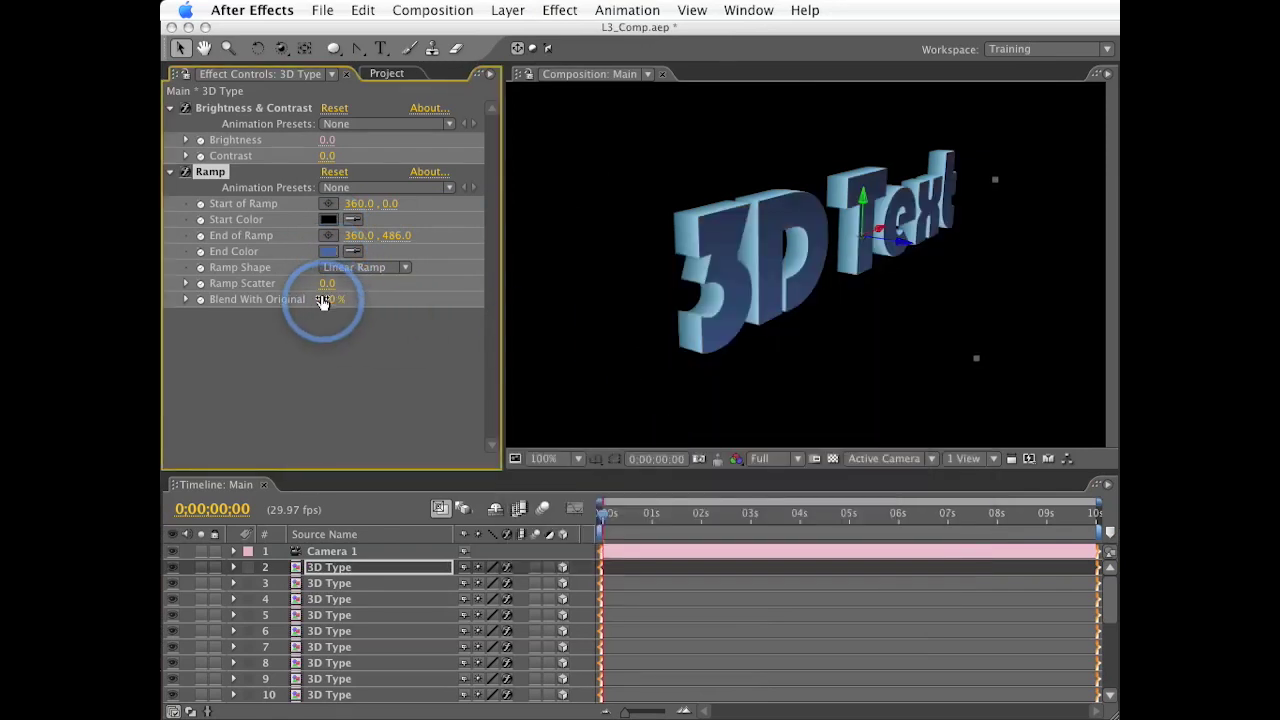
{"action": "mouse_move", "coordinate": [322, 302]}
{"action": "left_mouse_down"}
{"action": "mouse_move", "coordinate": [344, 298]}
{"action": "mouse_move", "coordinate": [328, 298]}
{"action": "left_mouse_up"}
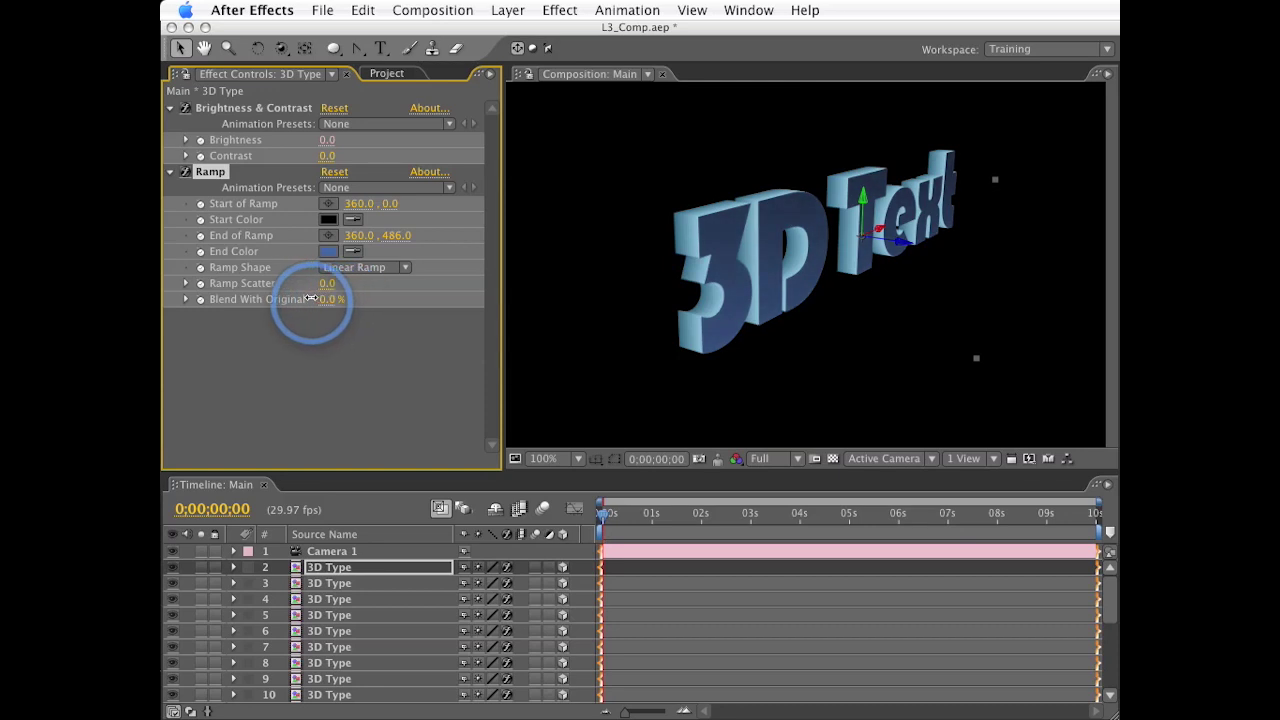
Step: Apply an inverted Find Edges effect blended 55% with the original
{"action": "mouse_move", "coordinate": [560, 10]}
{"action": "left_mouse_down"}
{"action": "mouse_move", "coordinate": [577, 246]}
{"action": "mouse_move", "coordinate": [865, 601]}
{"action": "left_mouse_up"}
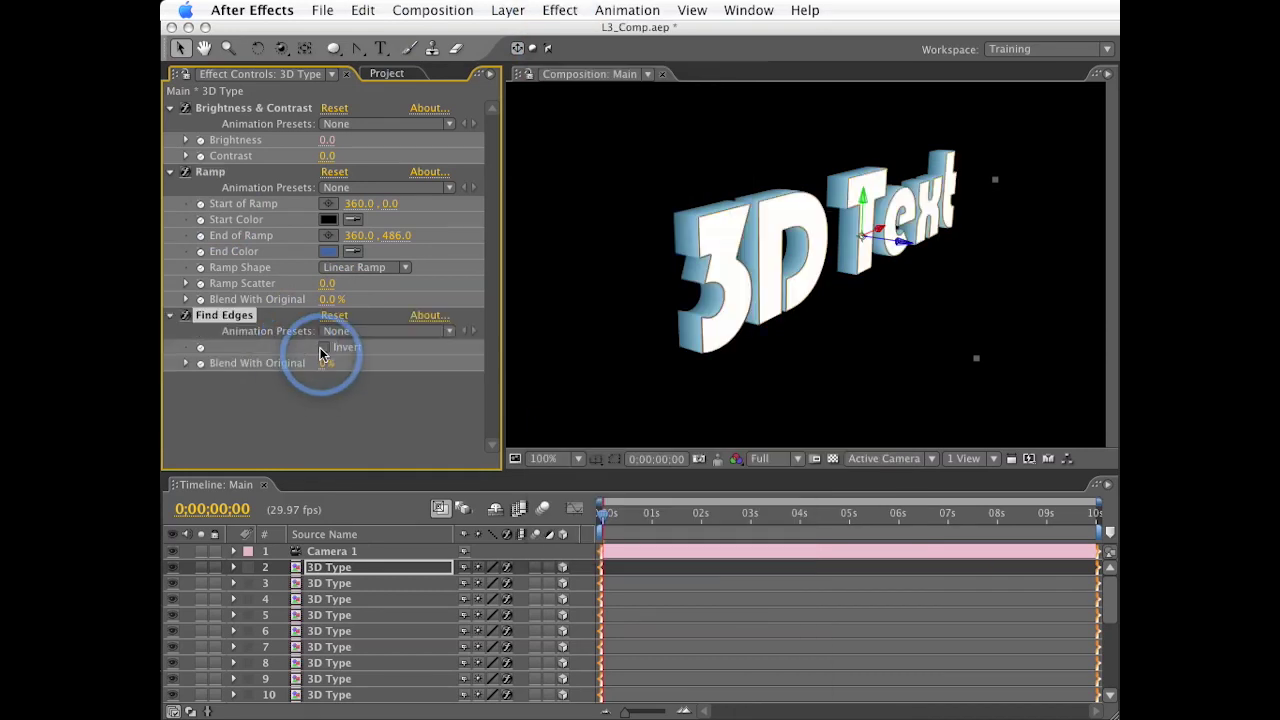
{"action": "left_click", "coordinate": [322, 347]}
{"action": "left_click_drag", "start_coordinate": [327, 363], "coordinate": [353, 364]}
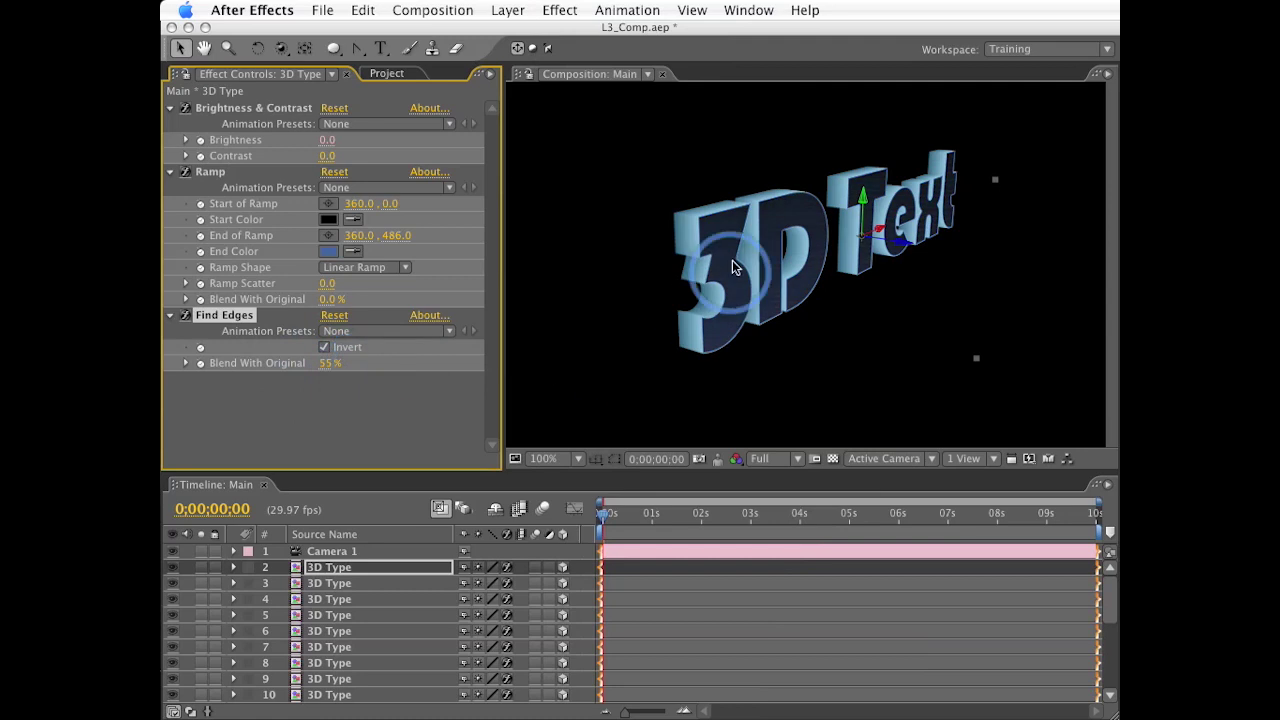
{"action": "left_click", "coordinate": [968, 183]}
{"action": "left_click", "coordinate": [703, 292]}
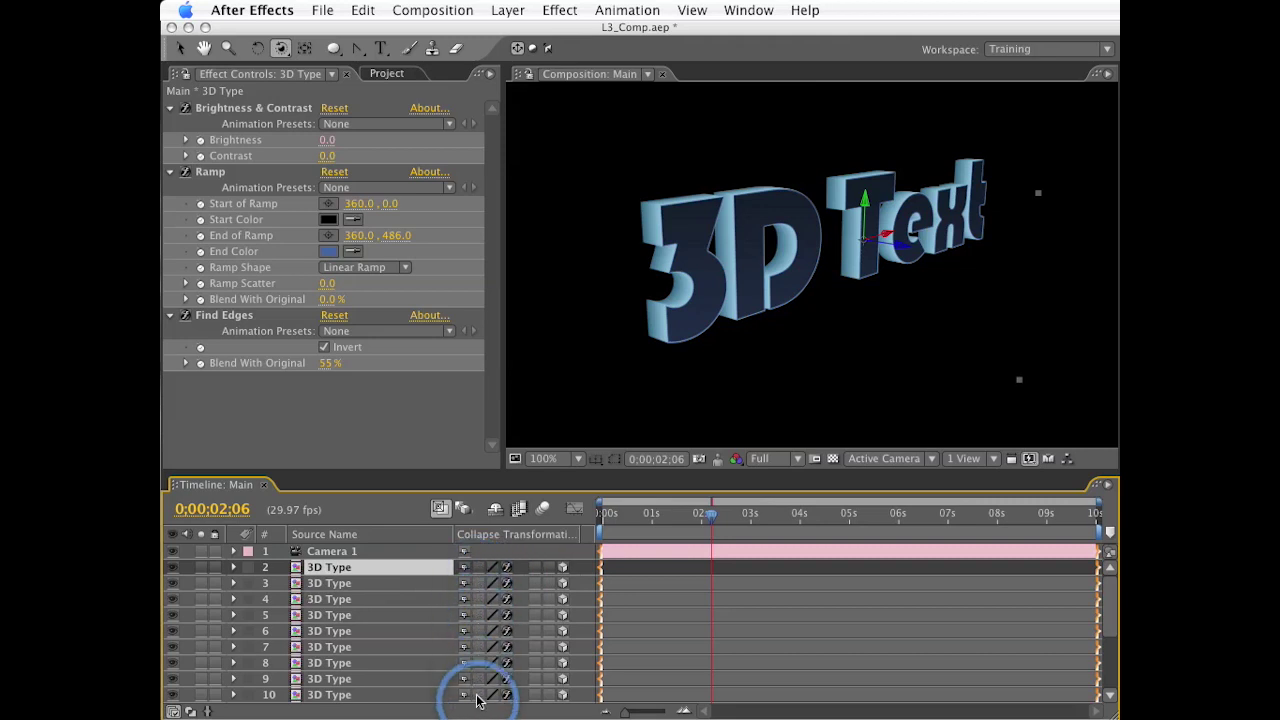
Step: Pre-compose all the 3D Type layers into a new 3D Pre-comp composition
{"action": "scroll", "coordinate": [472, 692], "scroll_direction": "down", "scroll_amount": 4}
{"action": "scroll", "coordinate": [476, 705], "scroll_direction": "down", "scroll_amount": 4}
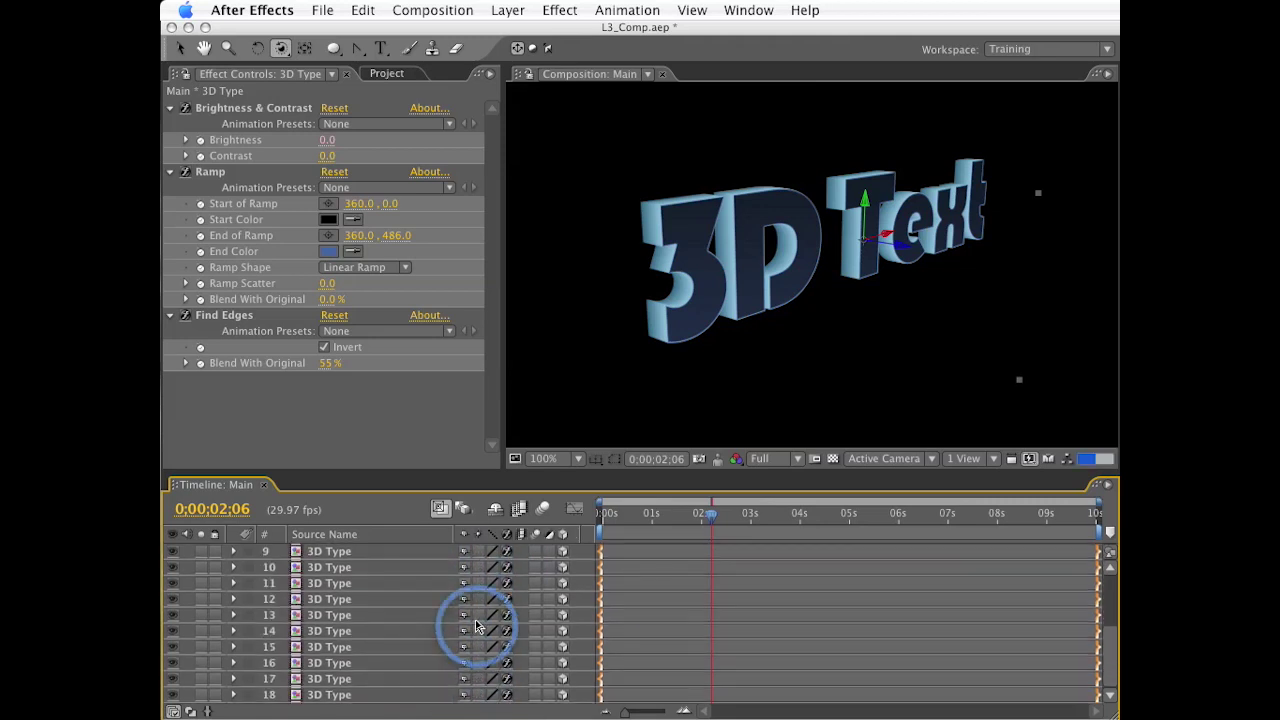
{"action": "scroll", "coordinate": [477, 627], "scroll_direction": "up", "scroll_amount": 8}
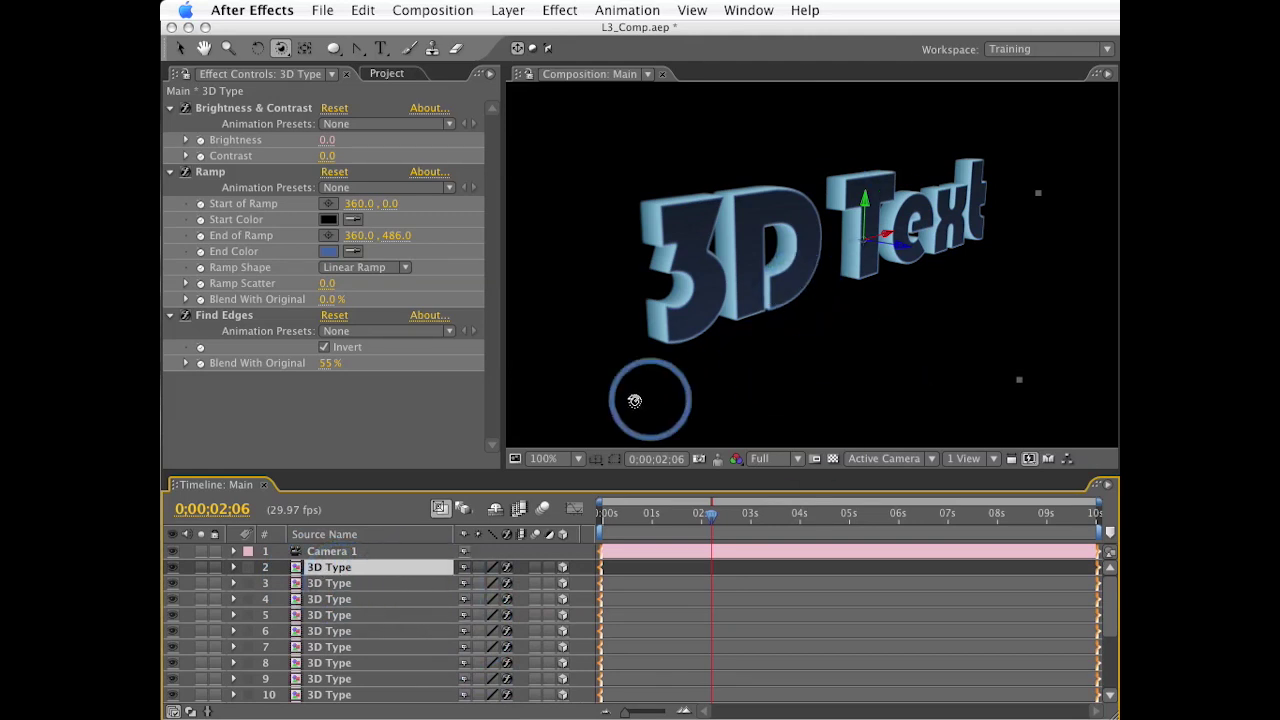
{"action": "scroll", "coordinate": [385, 655], "scroll_direction": "down", "scroll_amount": 4}
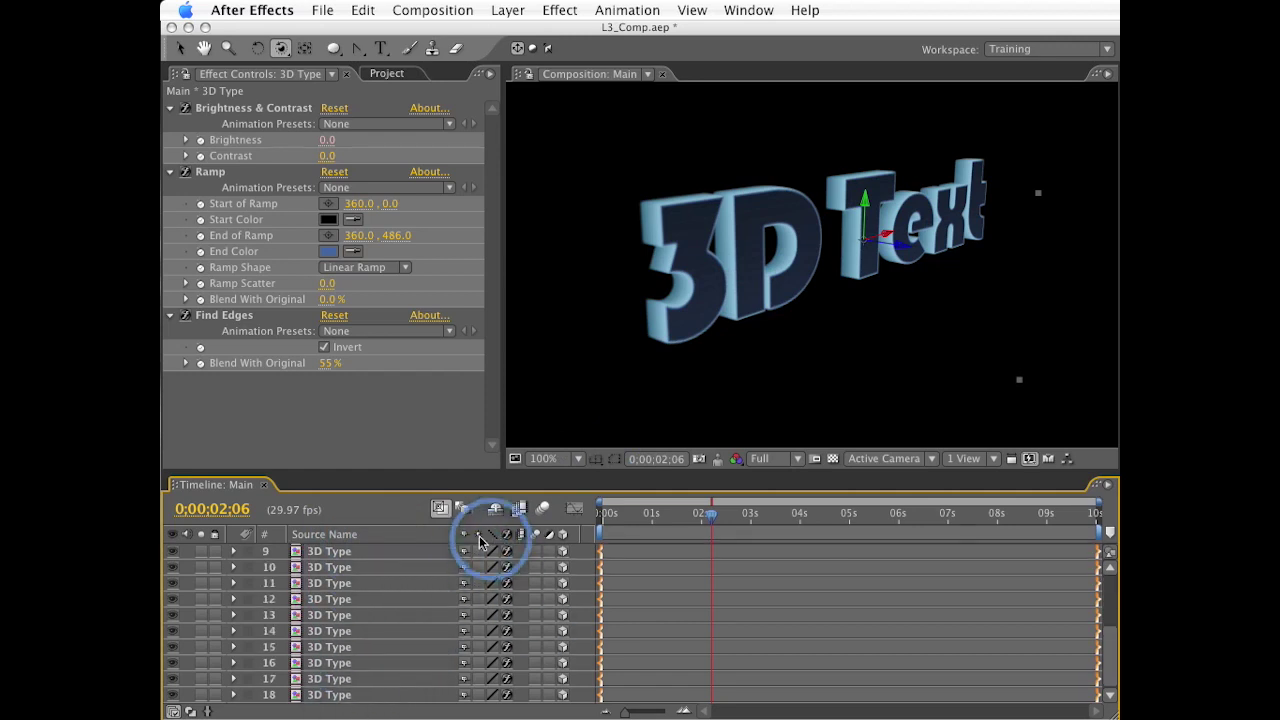
{"action": "left_click", "coordinate": [344, 684], "text": "shift"}
{"action": "scroll", "coordinate": [396, 573], "scroll_direction": "up", "scroll_amount": 4}
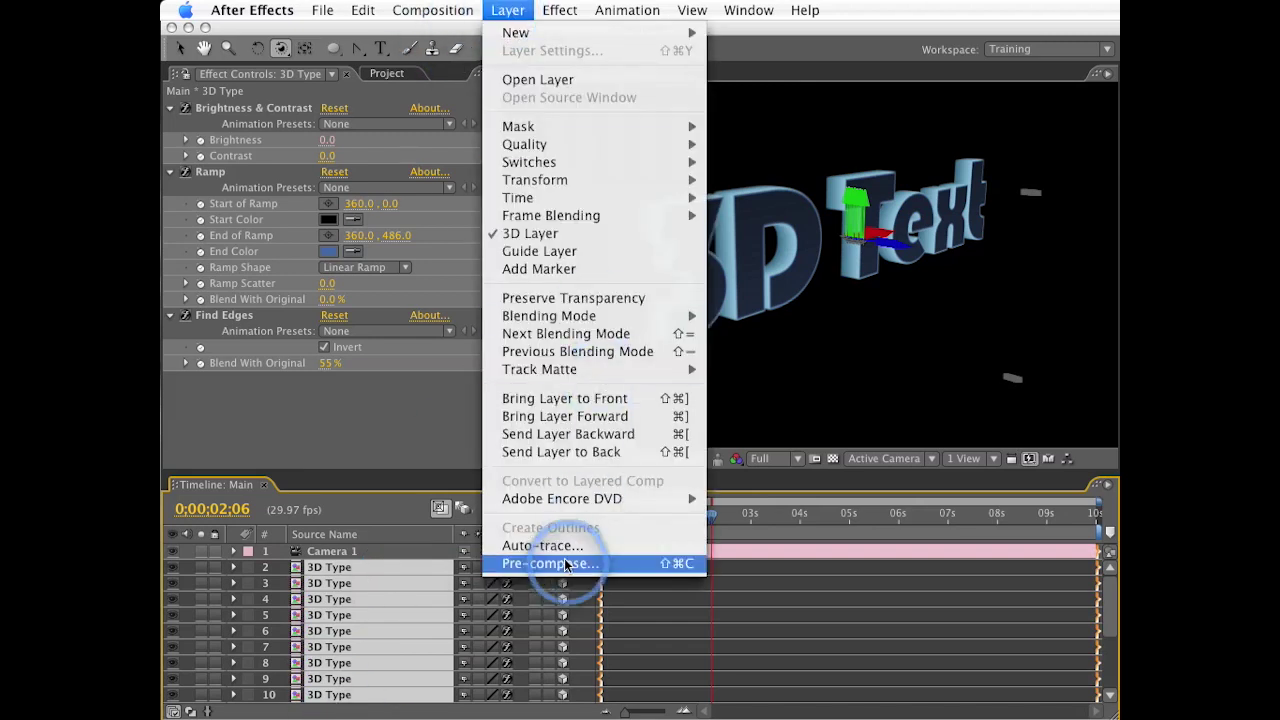
{"action": "left_click_drag", "start_coordinate": [480, 10], "coordinate": [552, 570]}
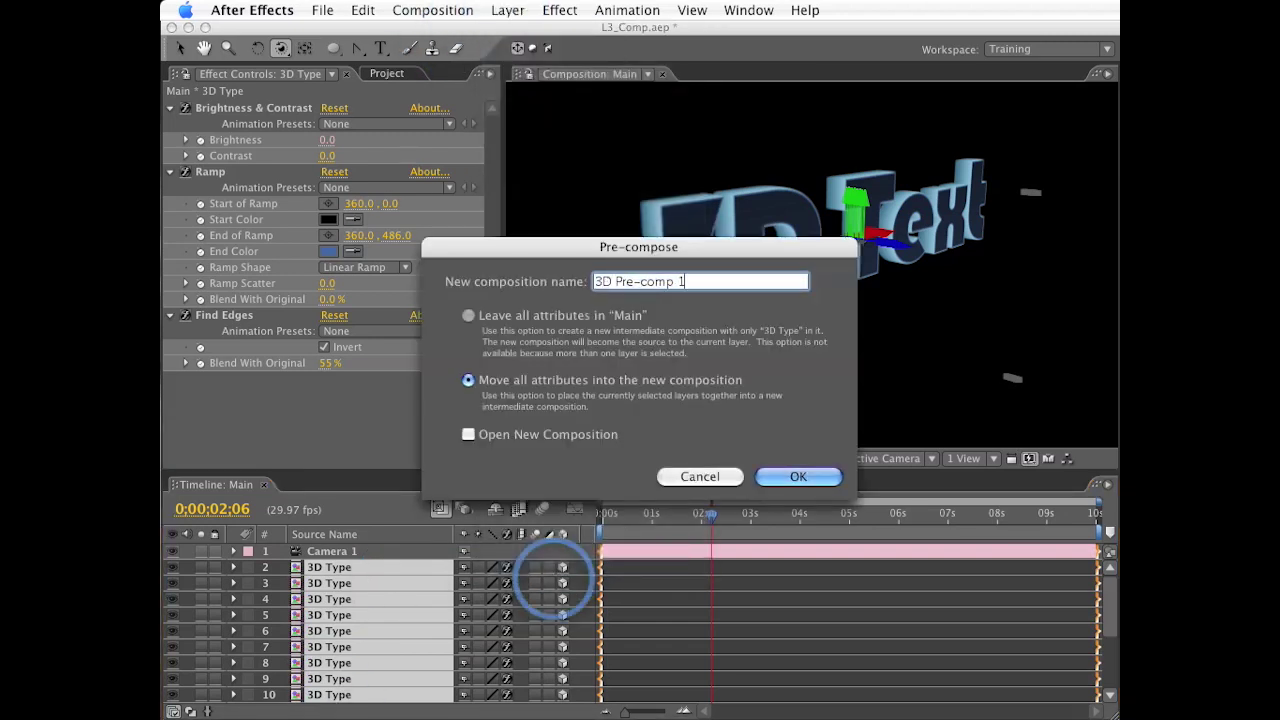
{"action": "key", "text": "Return"}
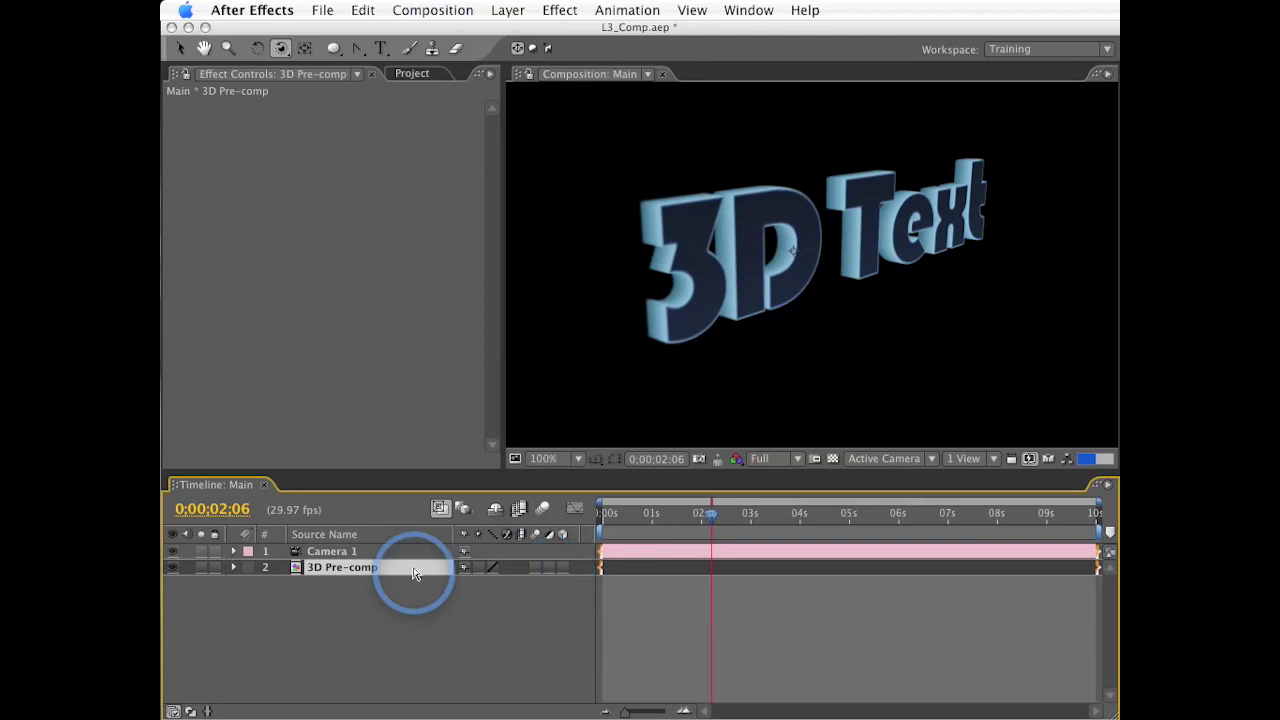
Step: Enable 3D and Collapse Transformations on 3D Pre-comp and rotate it slightly
{"action": "left_click", "coordinate": [563, 567]}
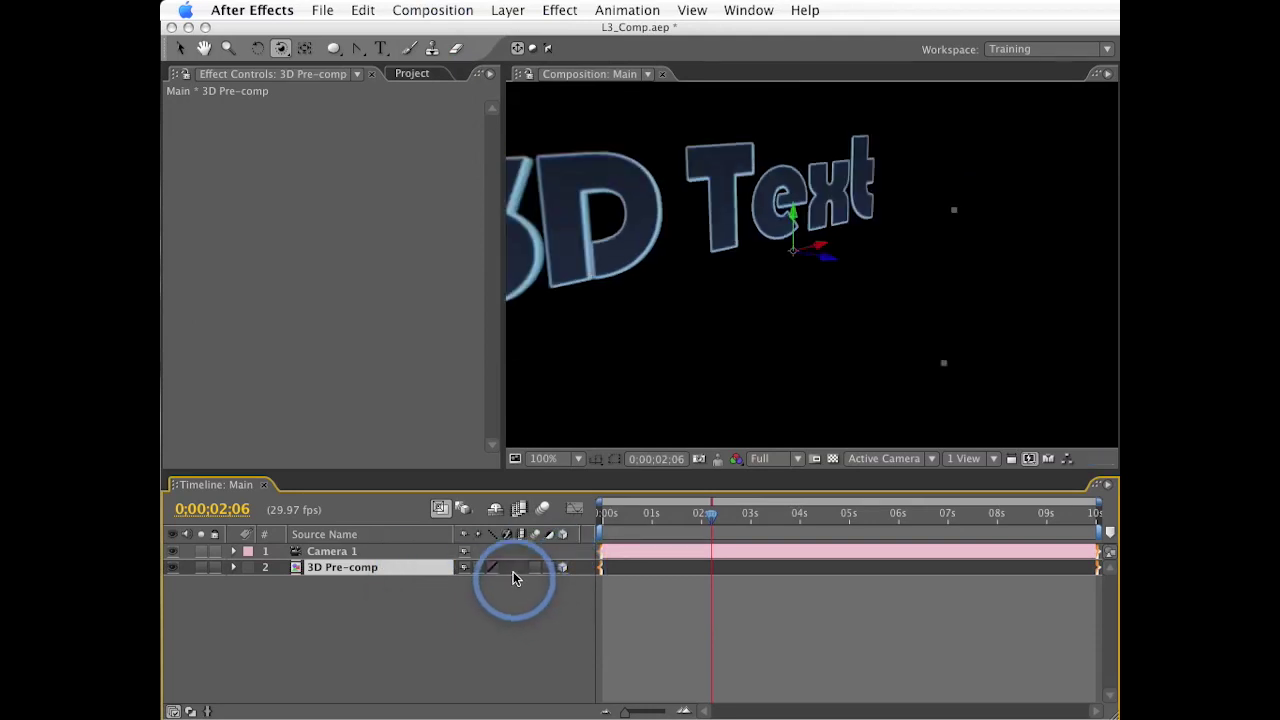
{"action": "left_click", "coordinate": [478, 567]}
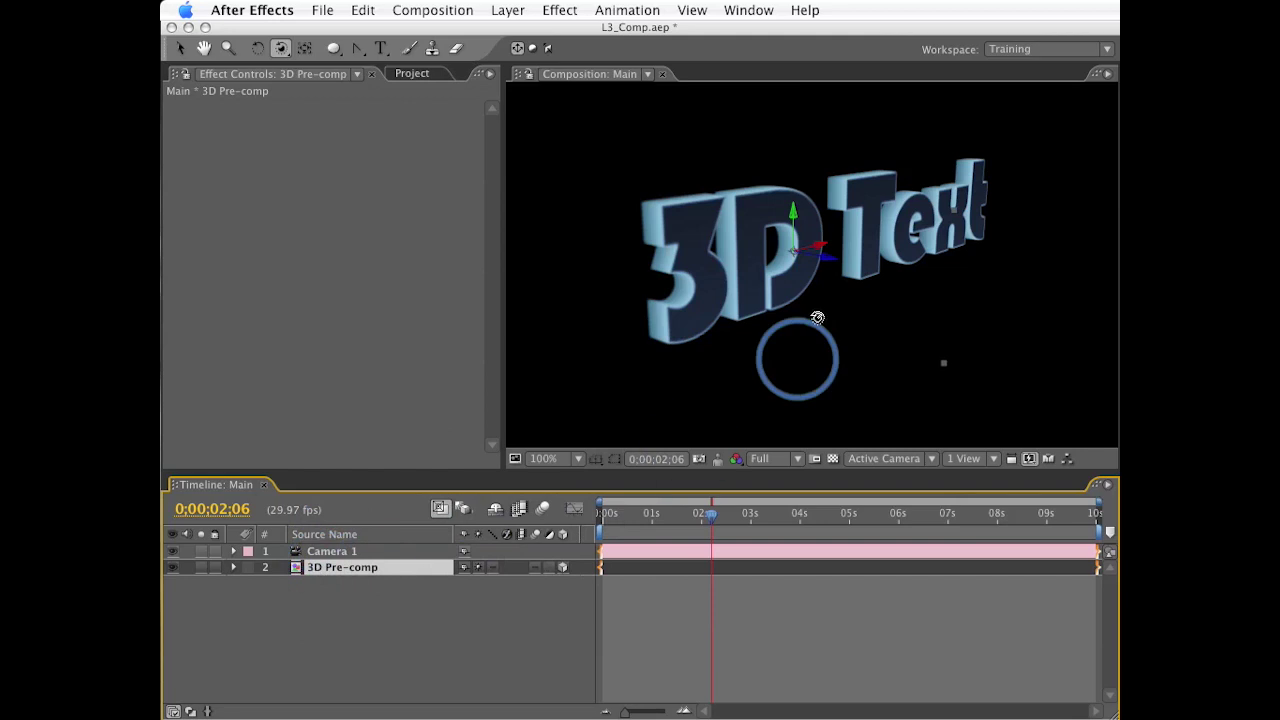
{"action": "key", "text": "w"}
{"action": "mouse_move", "coordinate": [793, 215]}
{"action": "left_mouse_down"}
{"action": "mouse_move", "coordinate": [815, 252]}
{"action": "mouse_move", "coordinate": [790, 244]}
{"action": "left_mouse_up"}
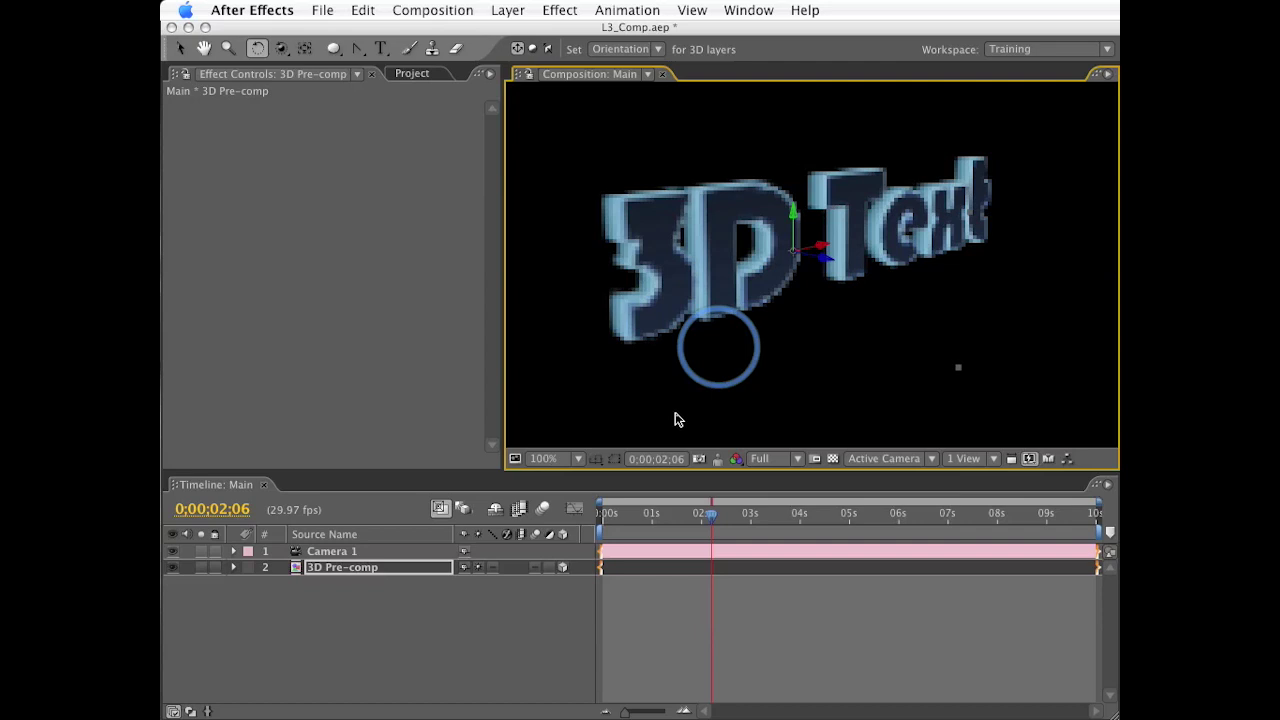
{"action": "left_click", "coordinate": [420, 567]}
{"action": "left_click", "coordinate": [508, 10]}
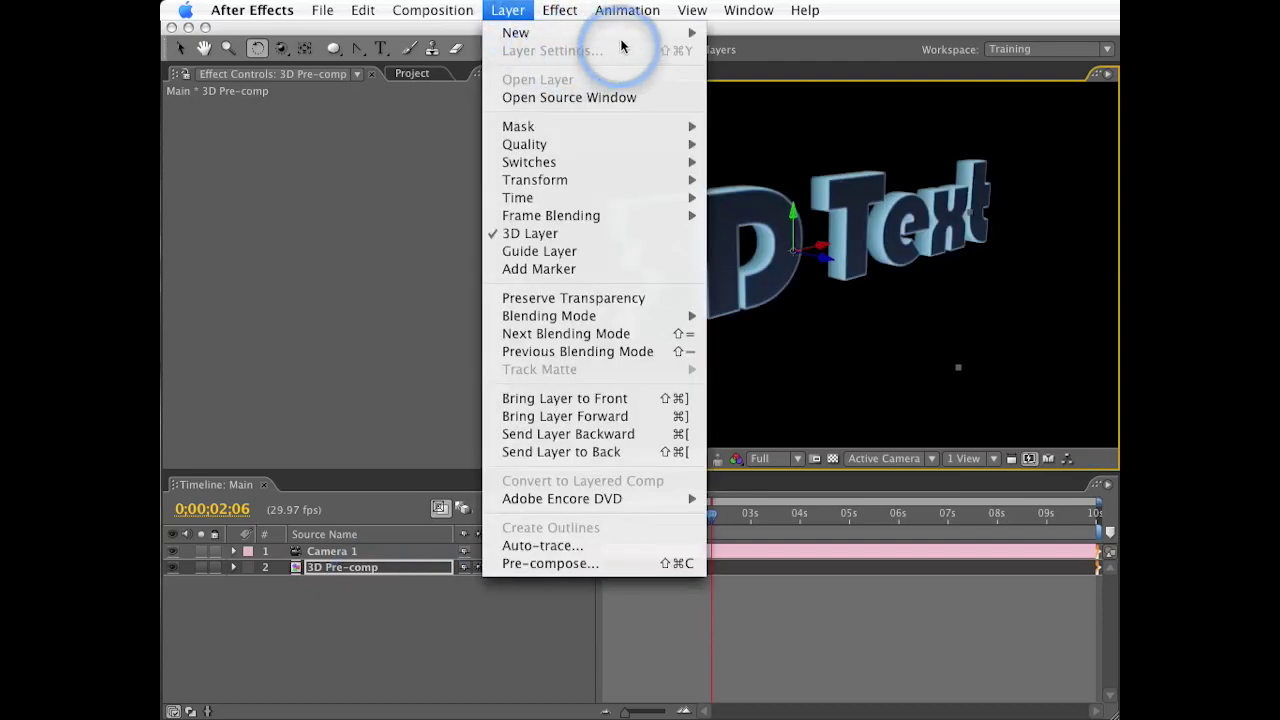
Step: Add Light 1 and a blue solid named Floor to the comp
{"action": "mouse_move", "coordinate": [516, 33]}
{"action": "left_click", "coordinate": [757, 76]}
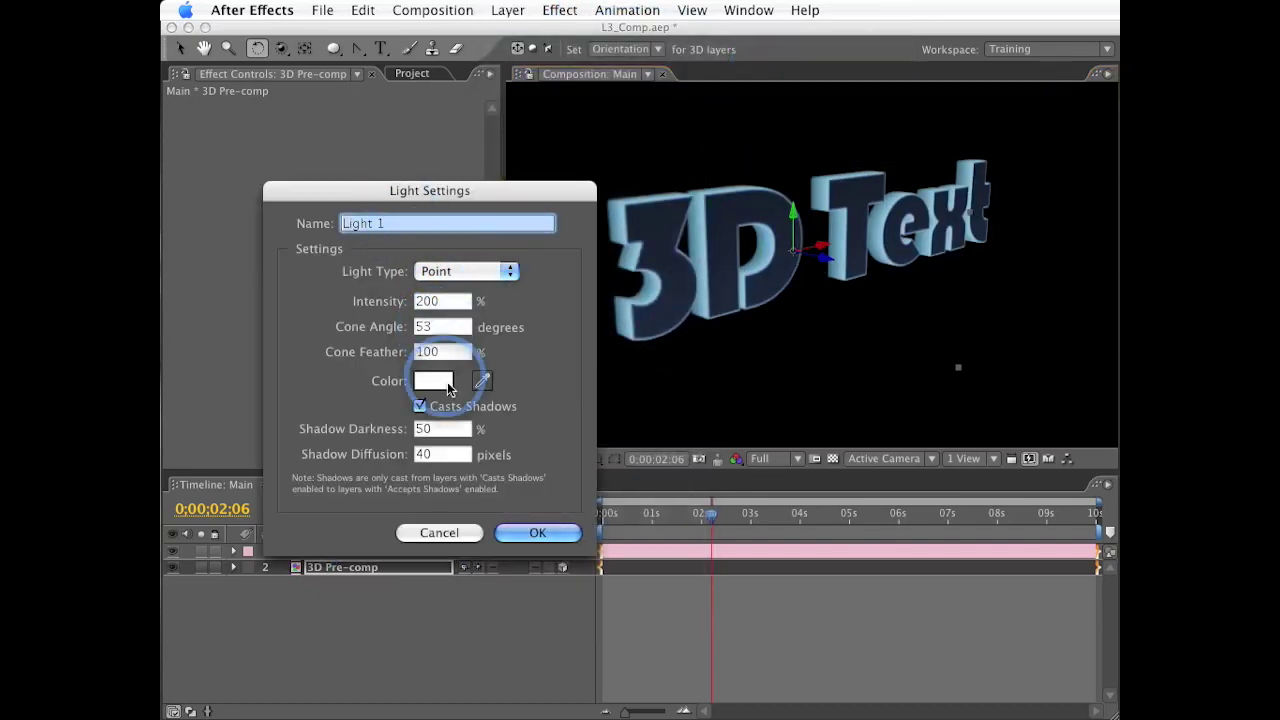
{"action": "key", "text": "Return"}
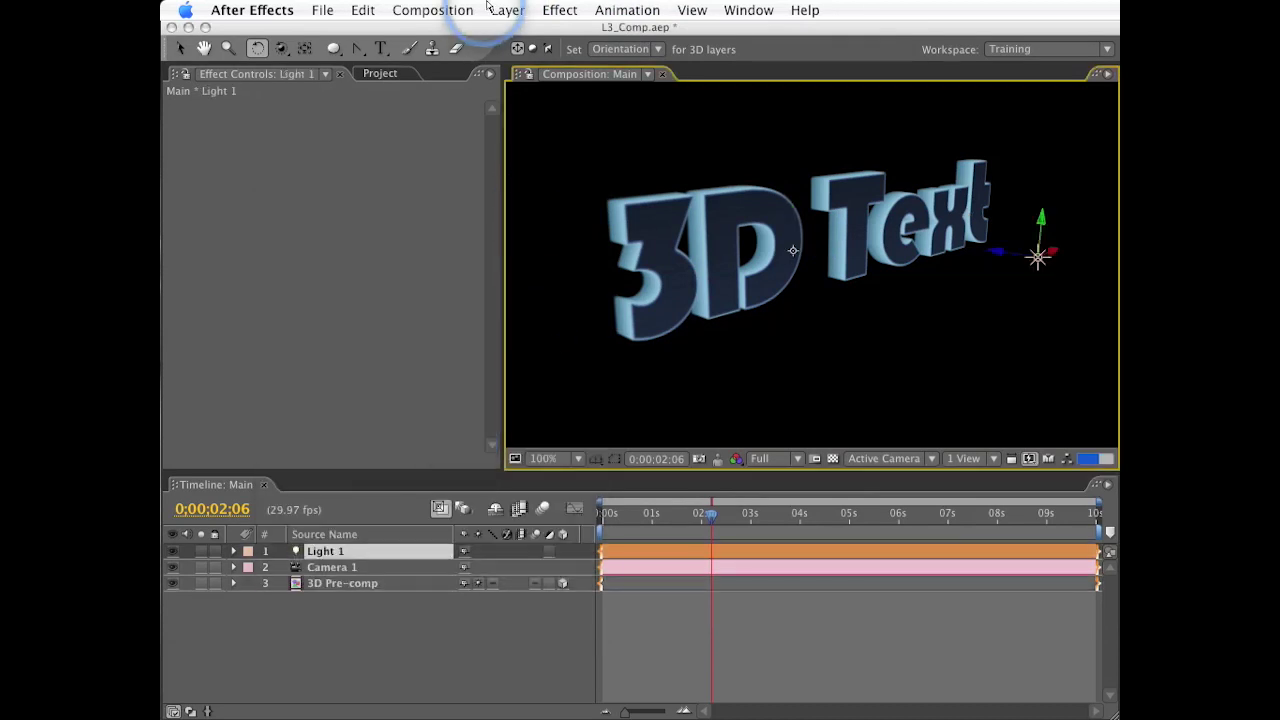
{"action": "left_click", "coordinate": [508, 11]}
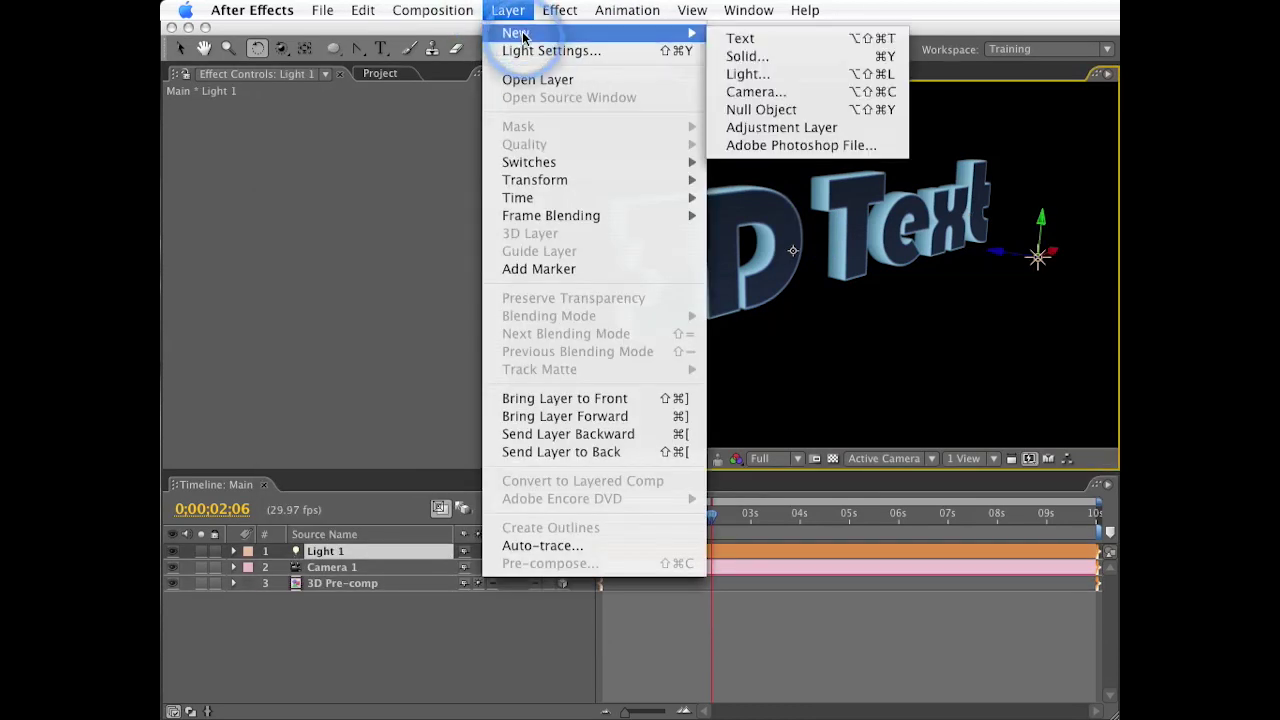
{"action": "left_click", "coordinate": [775, 60]}
{"action": "type", "text": "Floor"}
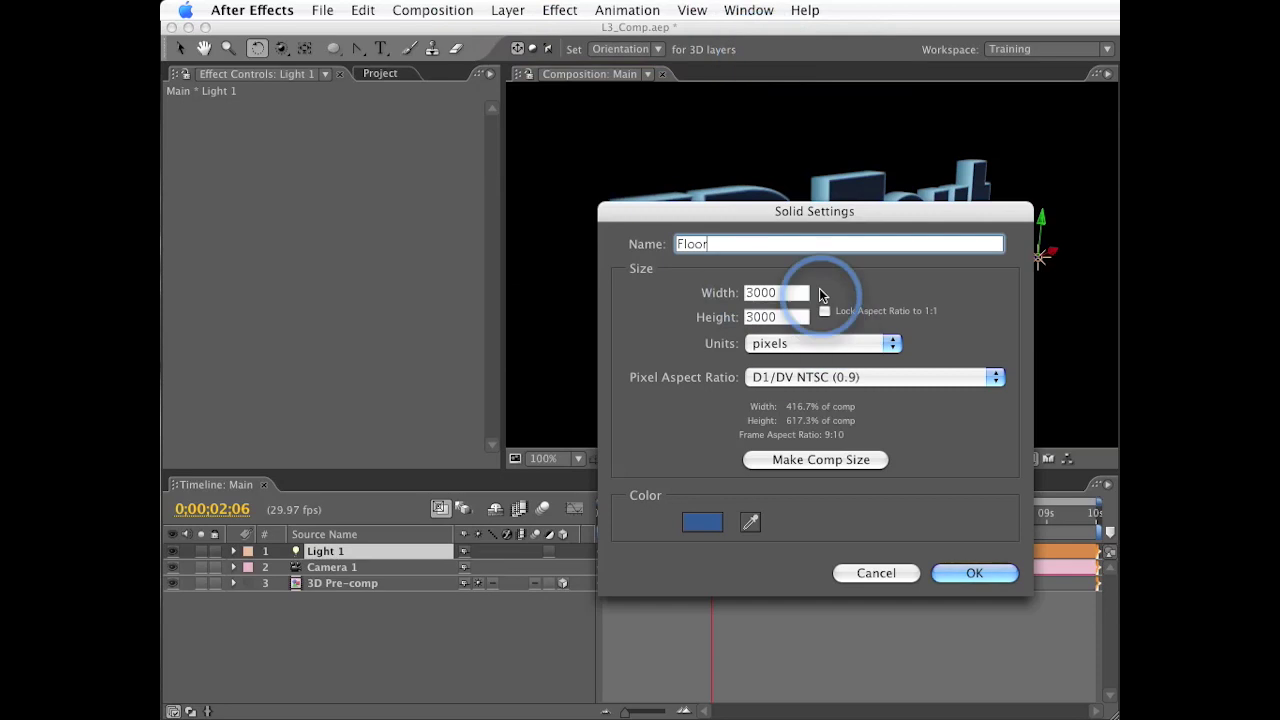
{"action": "key", "text": "Tab"}
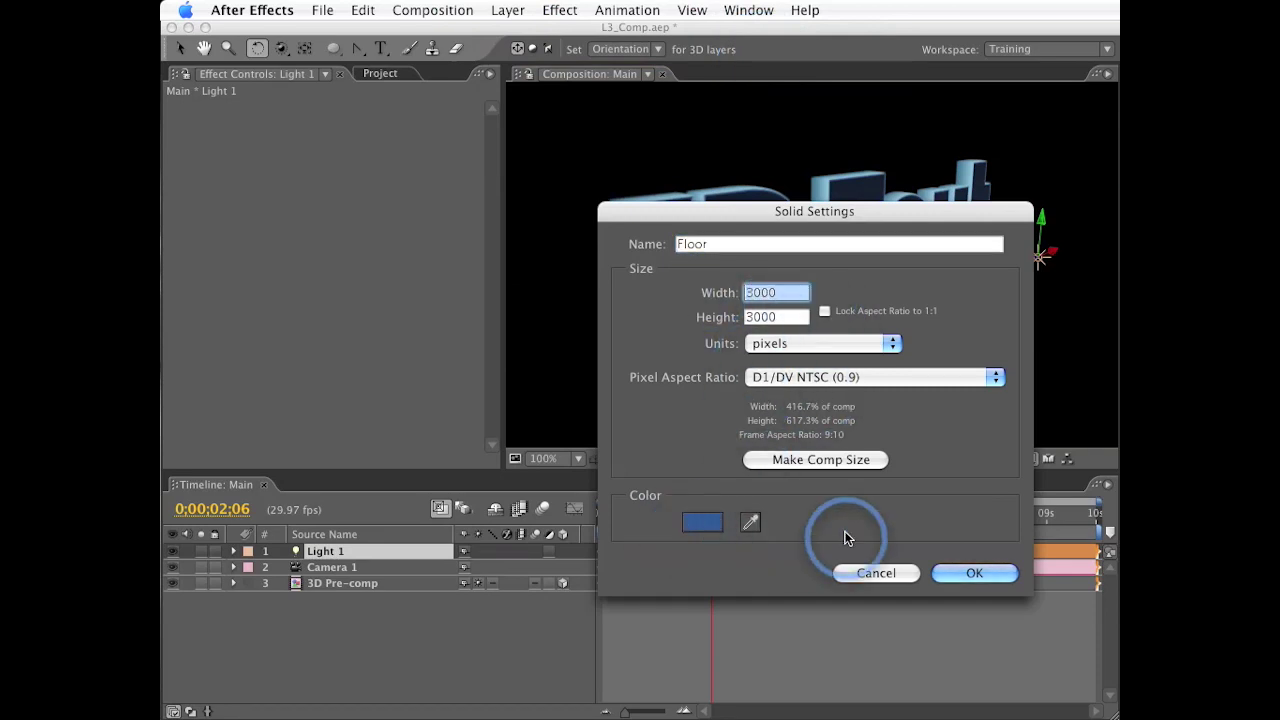
{"action": "left_click", "coordinate": [974, 573]}
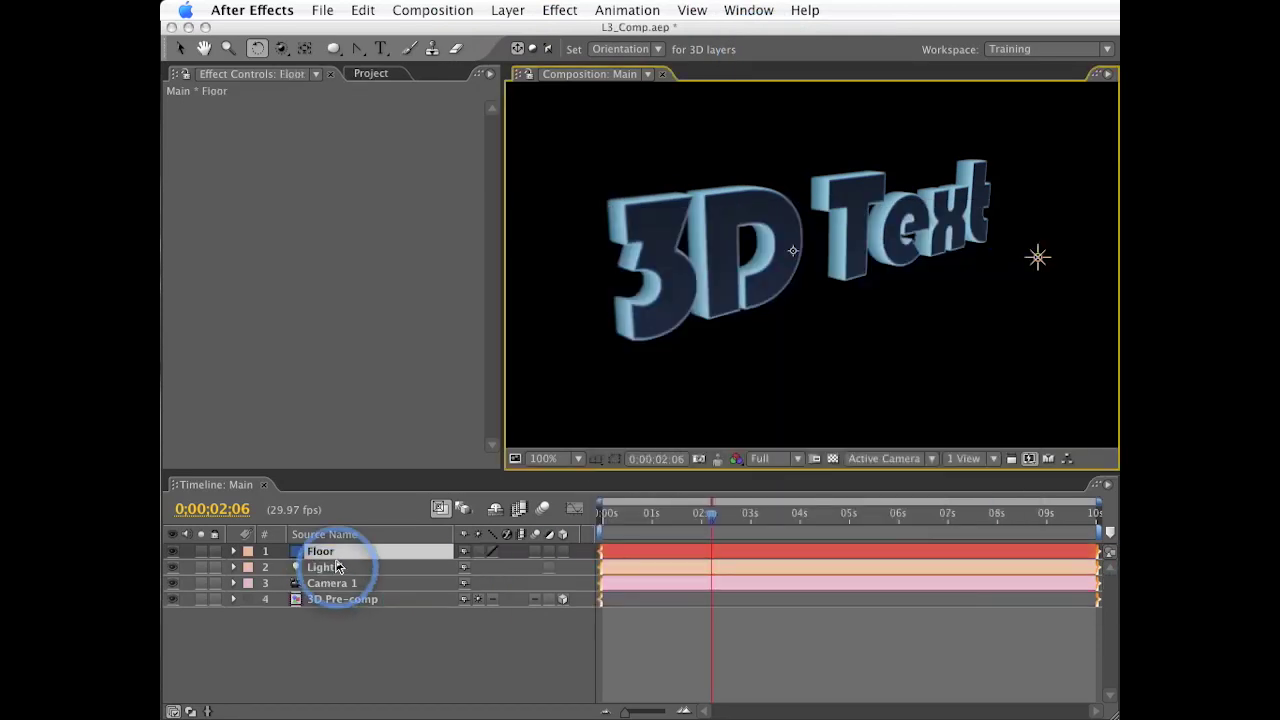
Step: Move Floor below 3D Pre-comp and set its X orientation to 90°
{"action": "left_click_drag", "start_coordinate": [332, 626], "coordinate": [335, 620]}
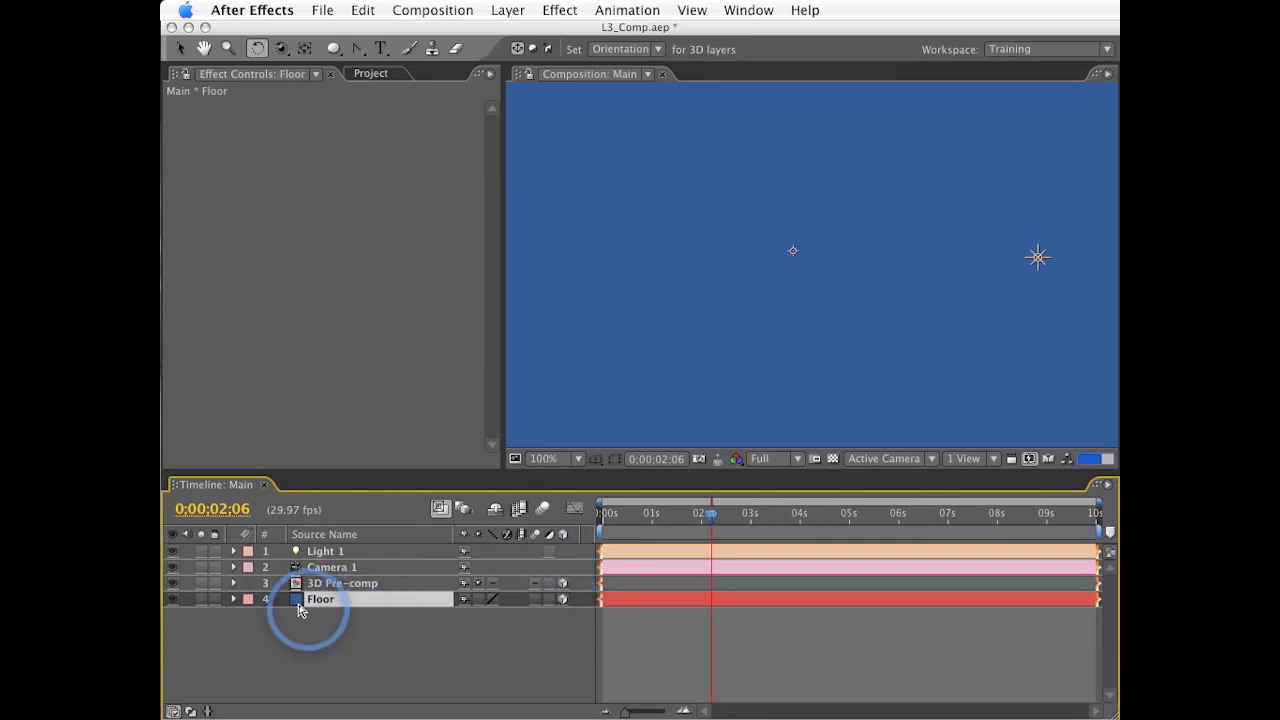
{"action": "key", "text": "r"}
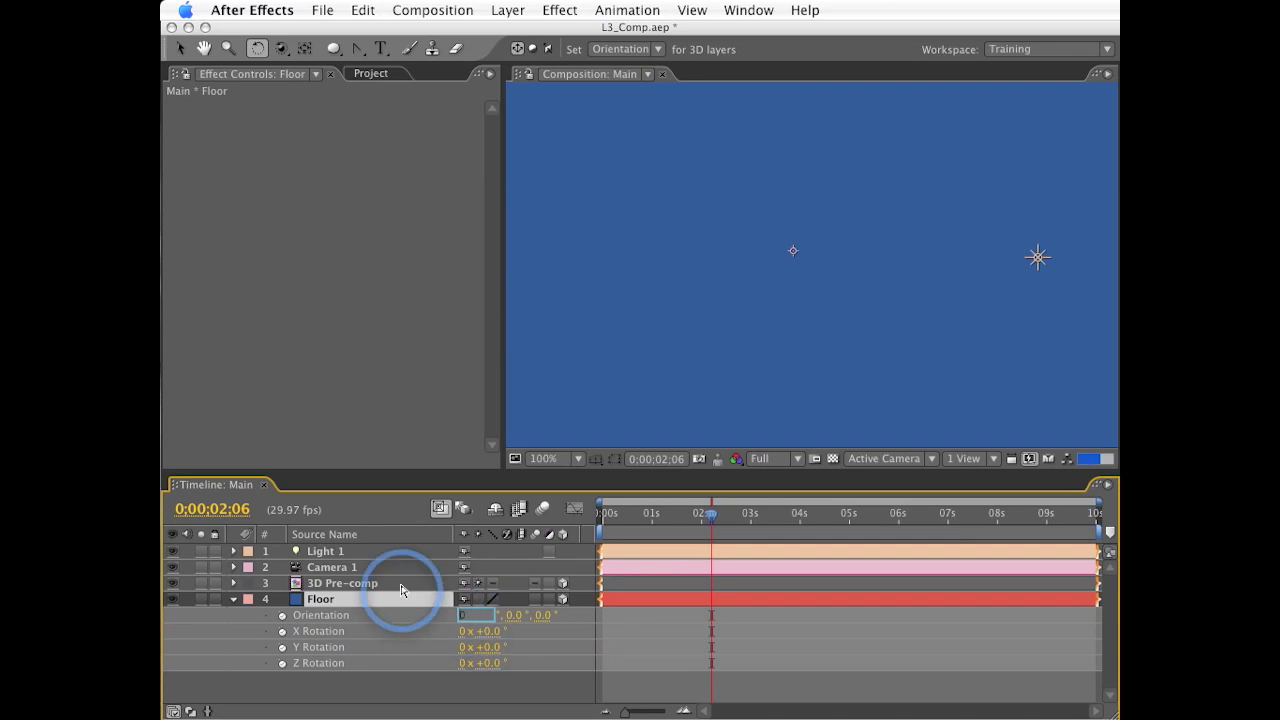
{"action": "type", "text": "90"}
{"action": "key", "text": "Return"}
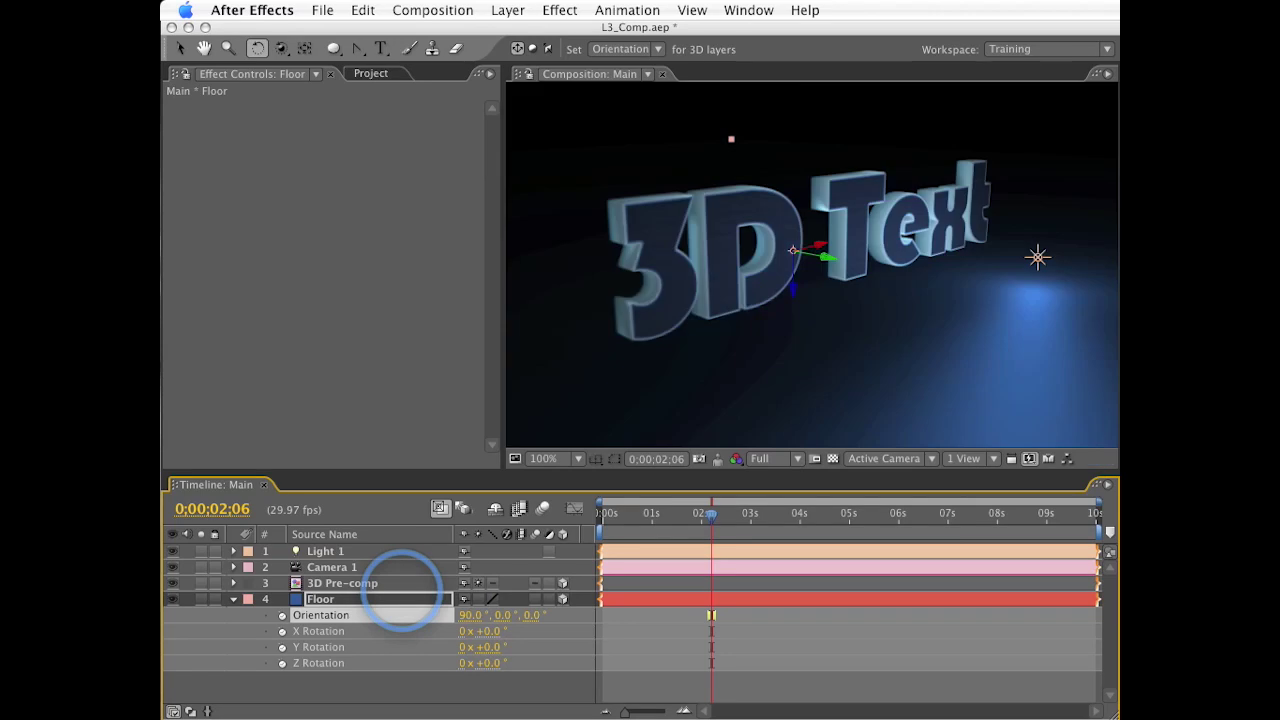
Step: Nudge Light 1 higher above the text, then select the 3D Pre-comp layer
{"action": "left_click", "coordinate": [380, 551]}
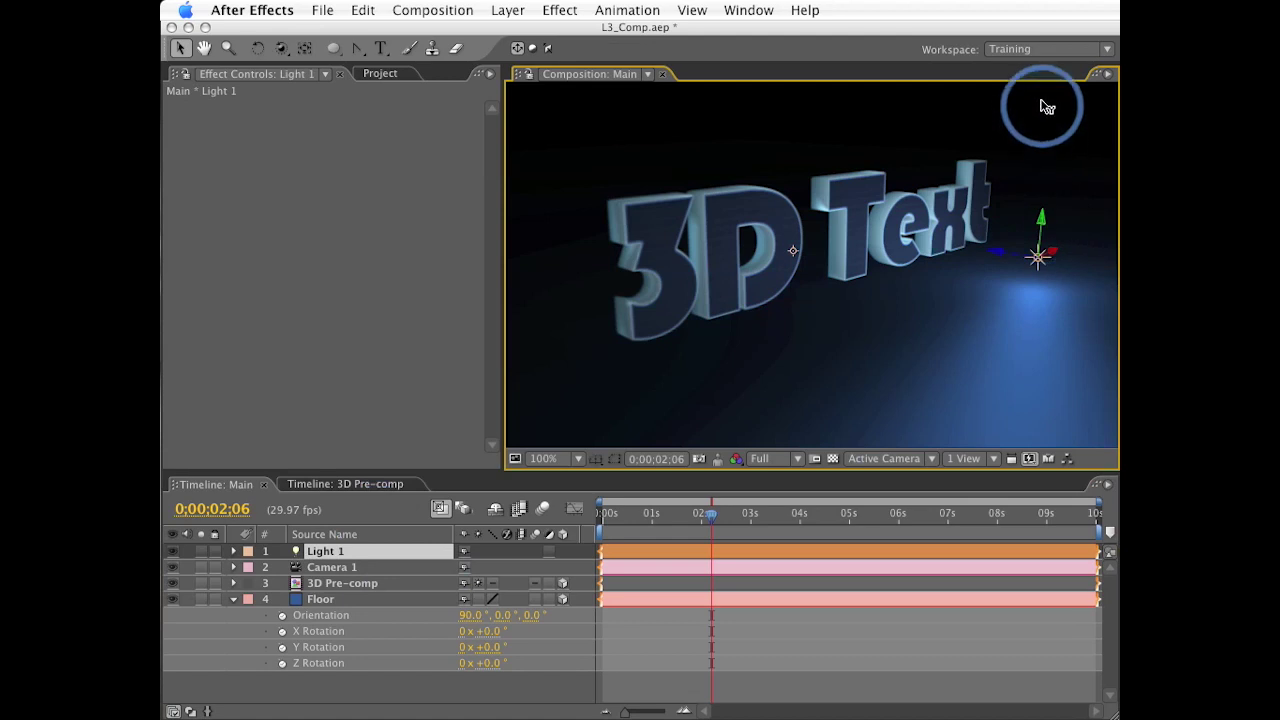
{"action": "key", "text": "shift+Up"}
{"action": "key", "text": "Return"}
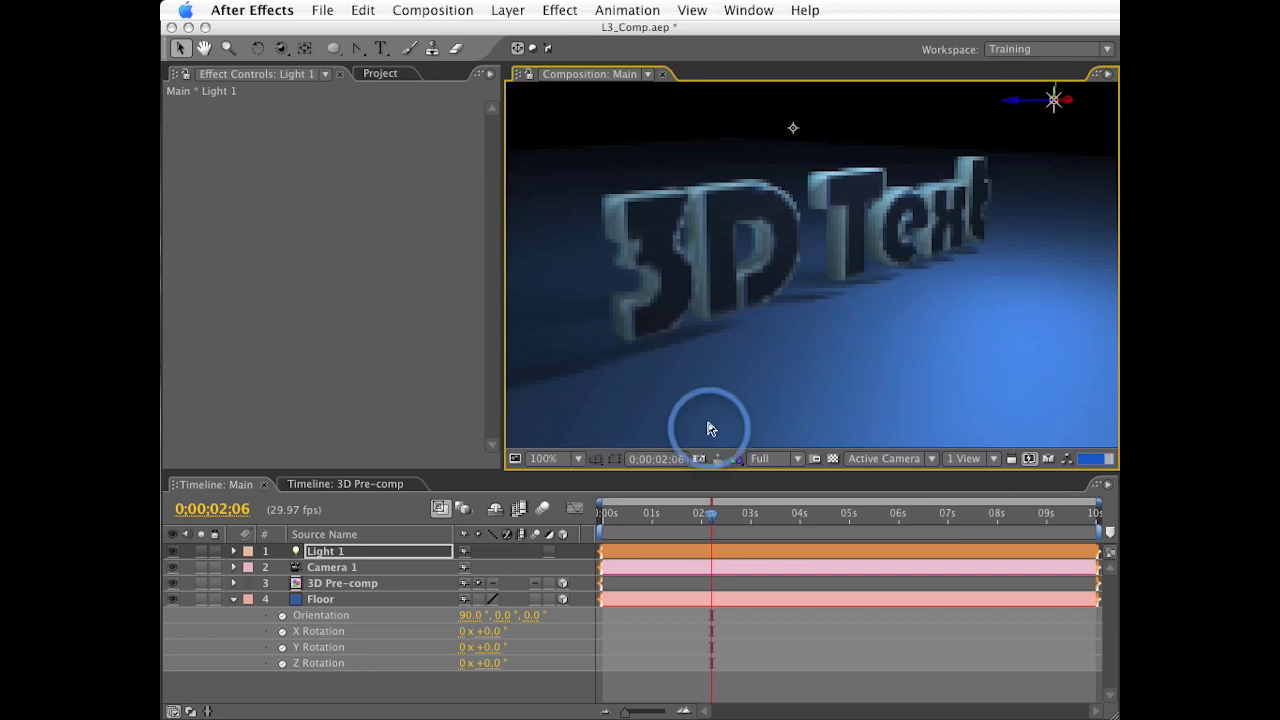
{"action": "left_click", "coordinate": [358, 588]}
Step: Show 3D Pre-comp's Material Options and toggle its quality switch on and back off
{"action": "key", "text": "a"}
{"action": "key", "text": "a"}
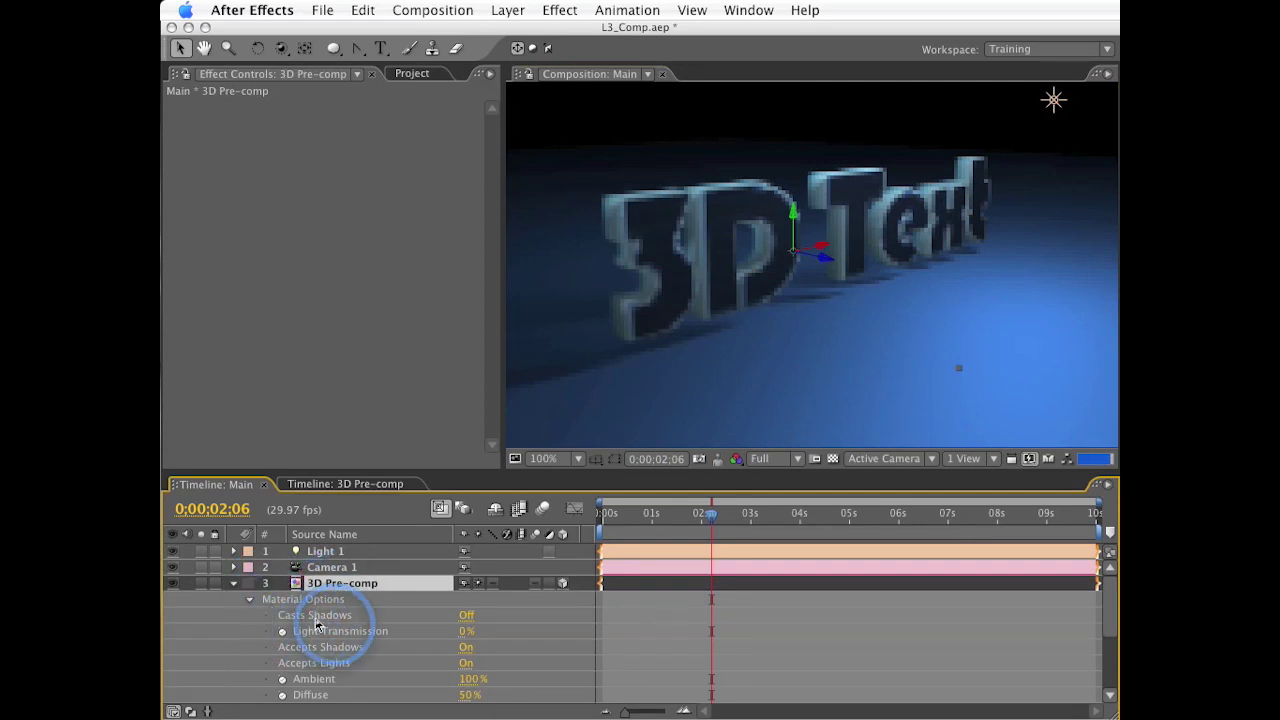
{"action": "left_click", "coordinate": [479, 583]}
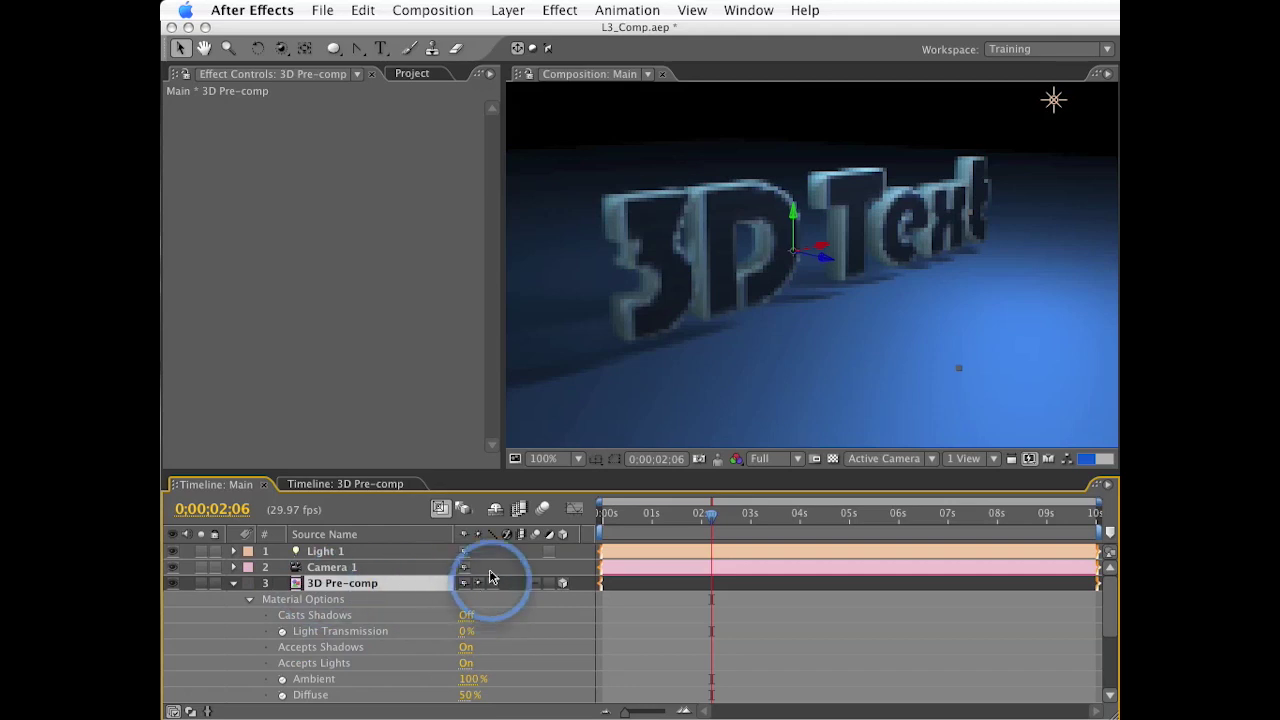
{"action": "left_click", "coordinate": [481, 586]}
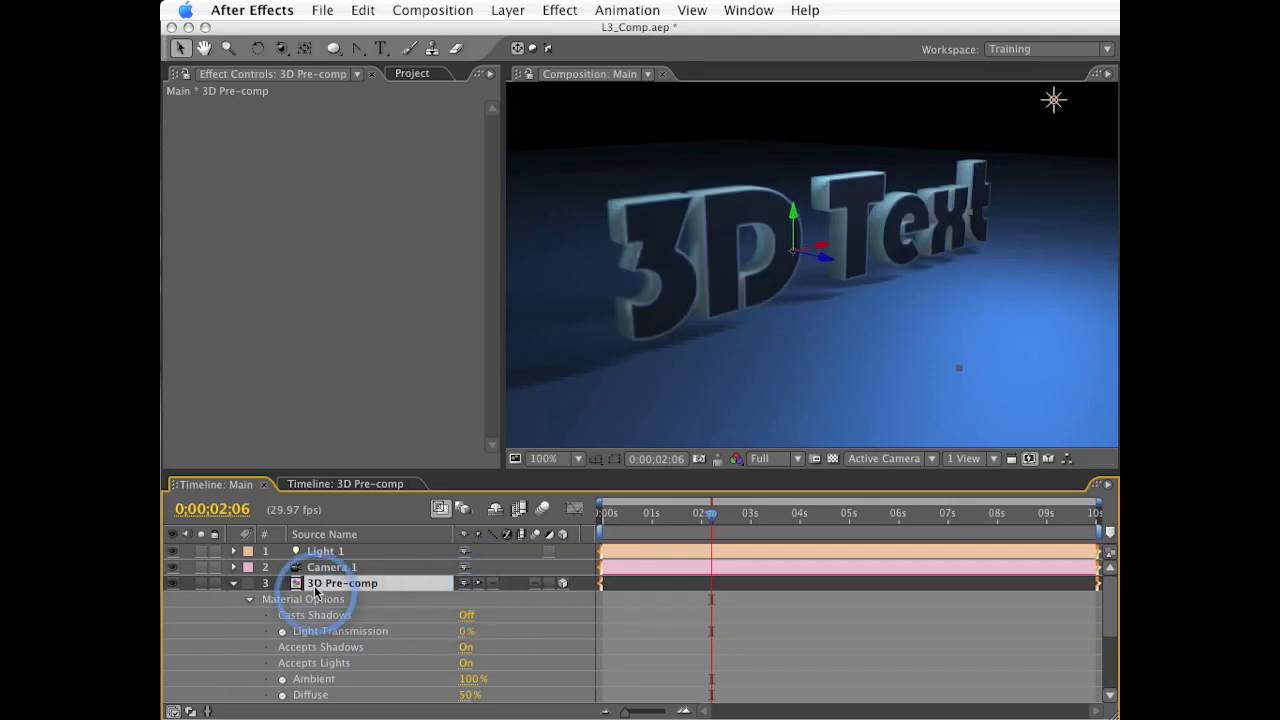
Step: Inside 3D Pre-comp, inspect the material settings of 3D Type layers 1 and 2
{"action": "double_click", "coordinate": [346, 582]}
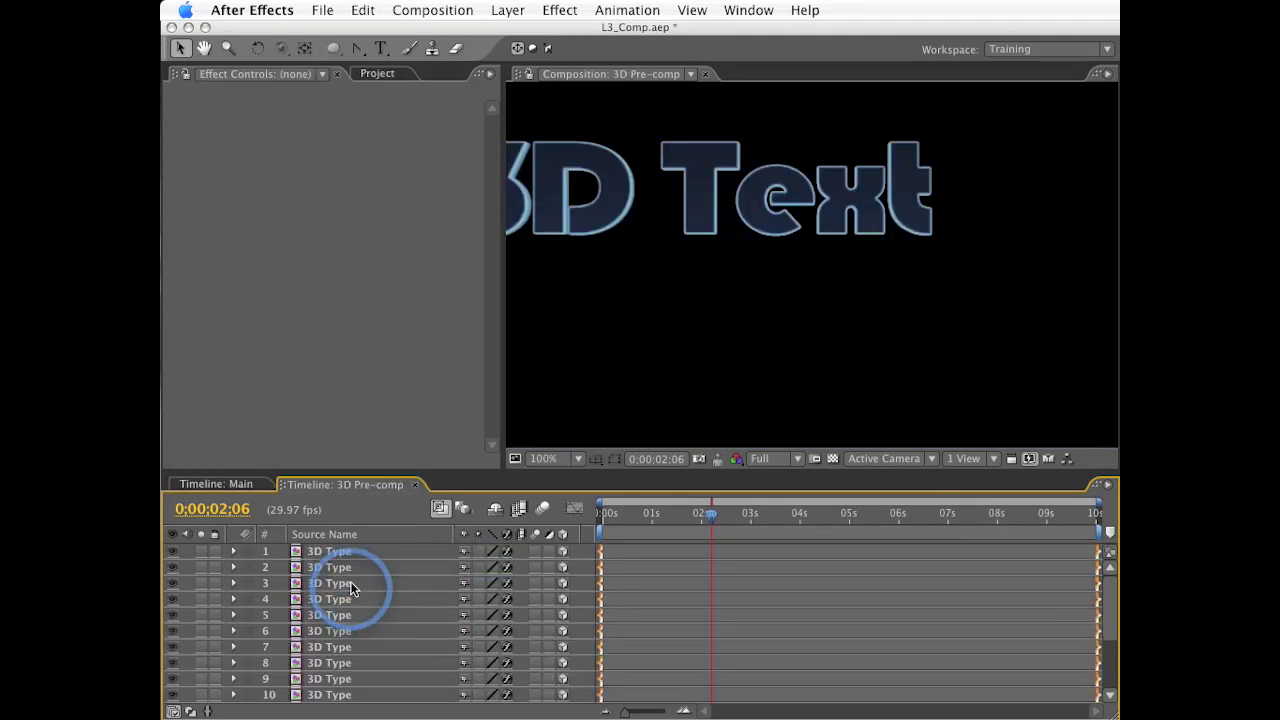
{"action": "left_click", "coordinate": [340, 551]}
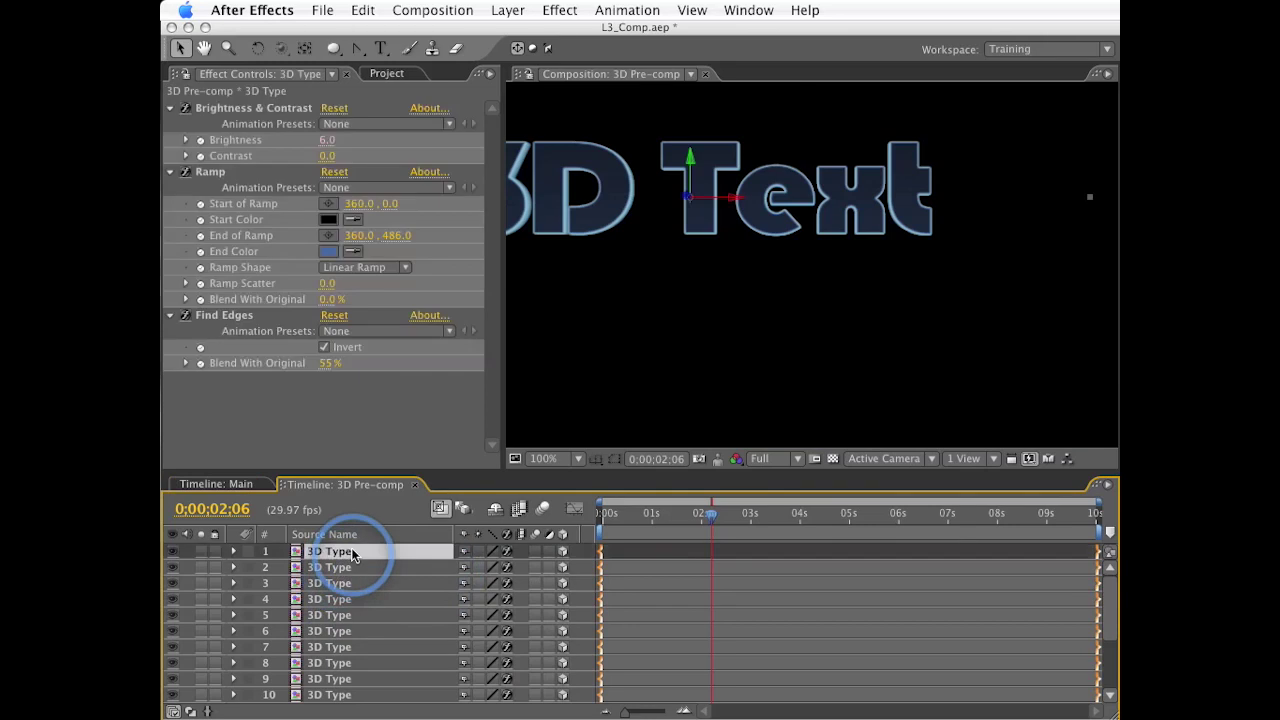
{"action": "key", "text": "a"}
{"action": "key", "text": "a"}
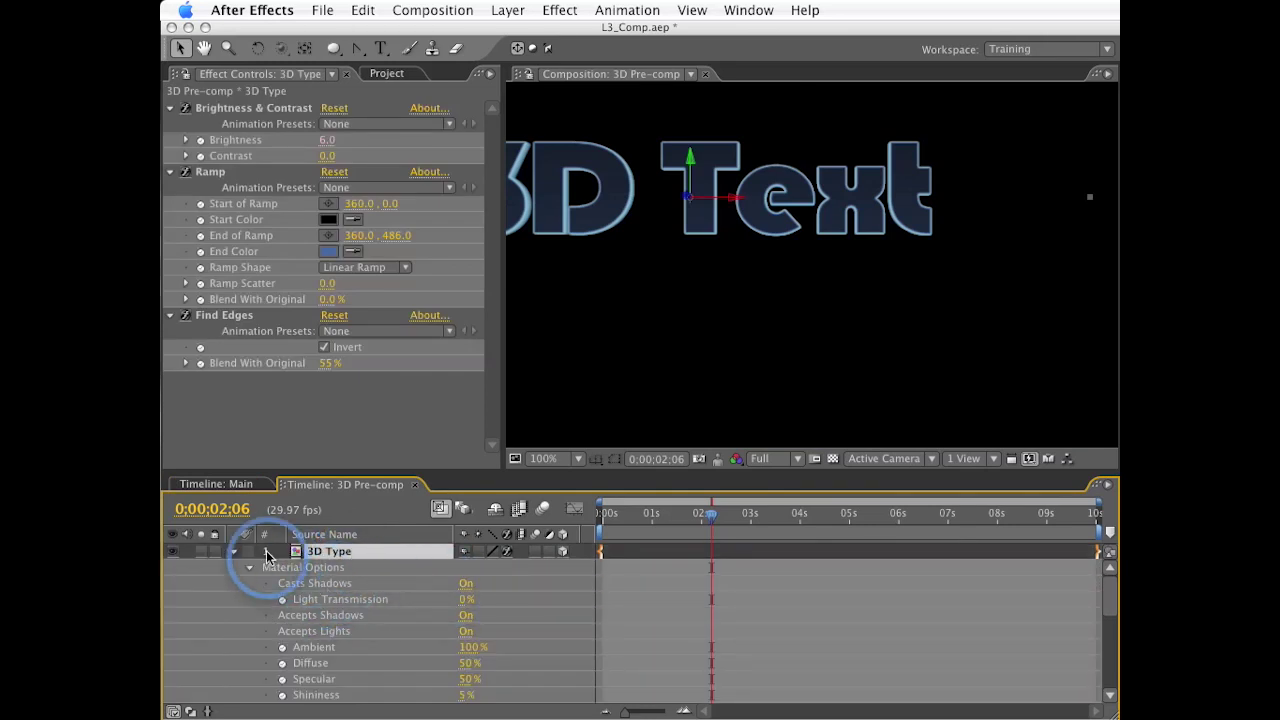
{"action": "left_click", "coordinate": [233, 551]}
{"action": "left_click", "coordinate": [325, 567]}
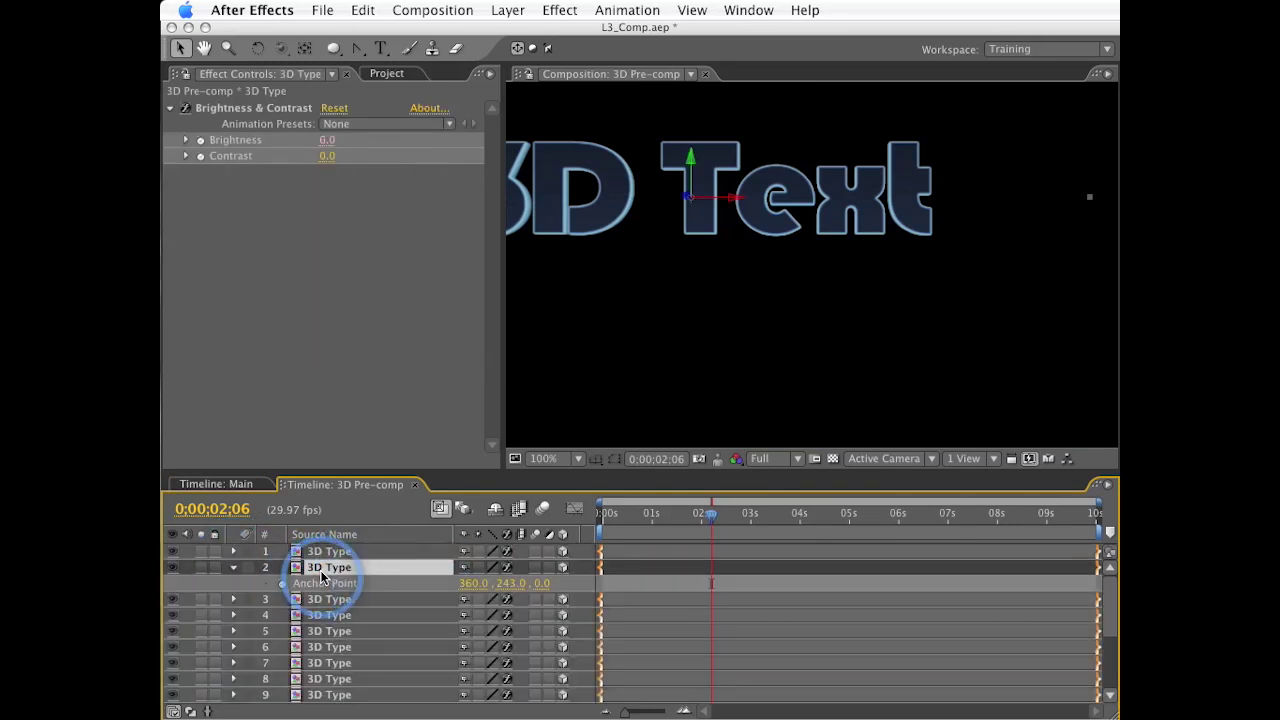
{"action": "key", "text": "a"}
{"action": "key", "text": "a"}
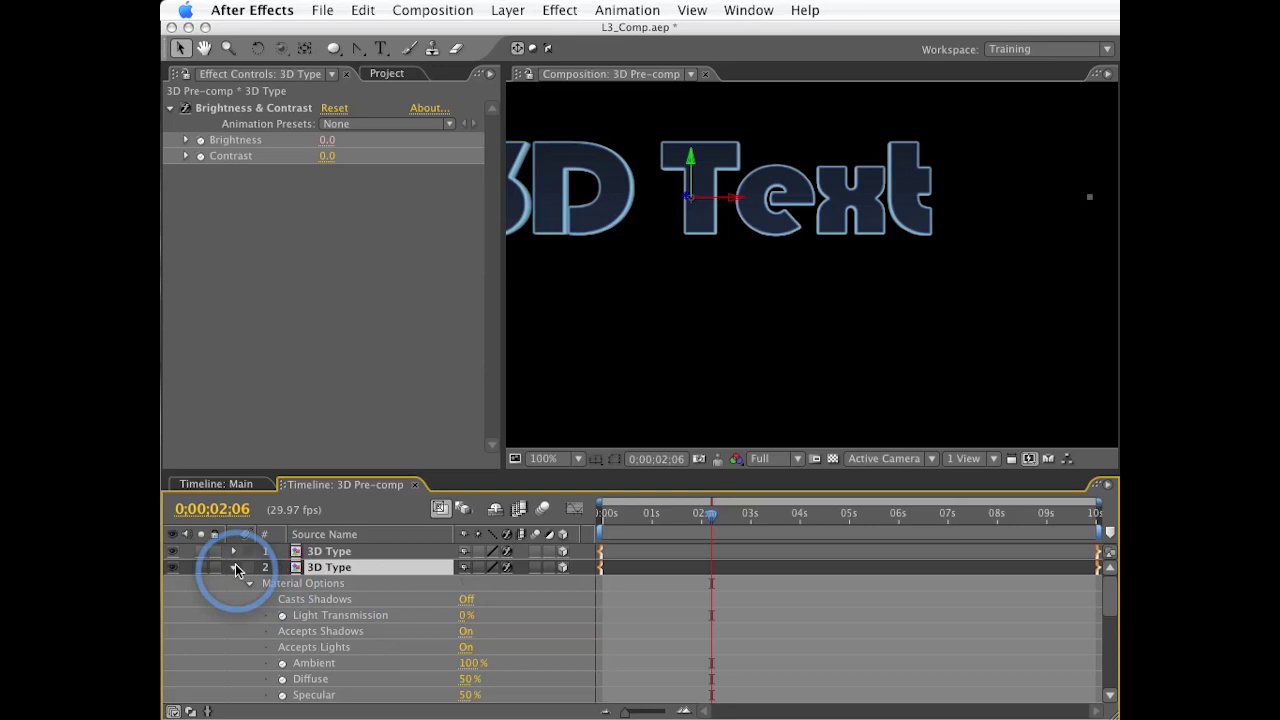
{"action": "left_click", "coordinate": [235, 567]}
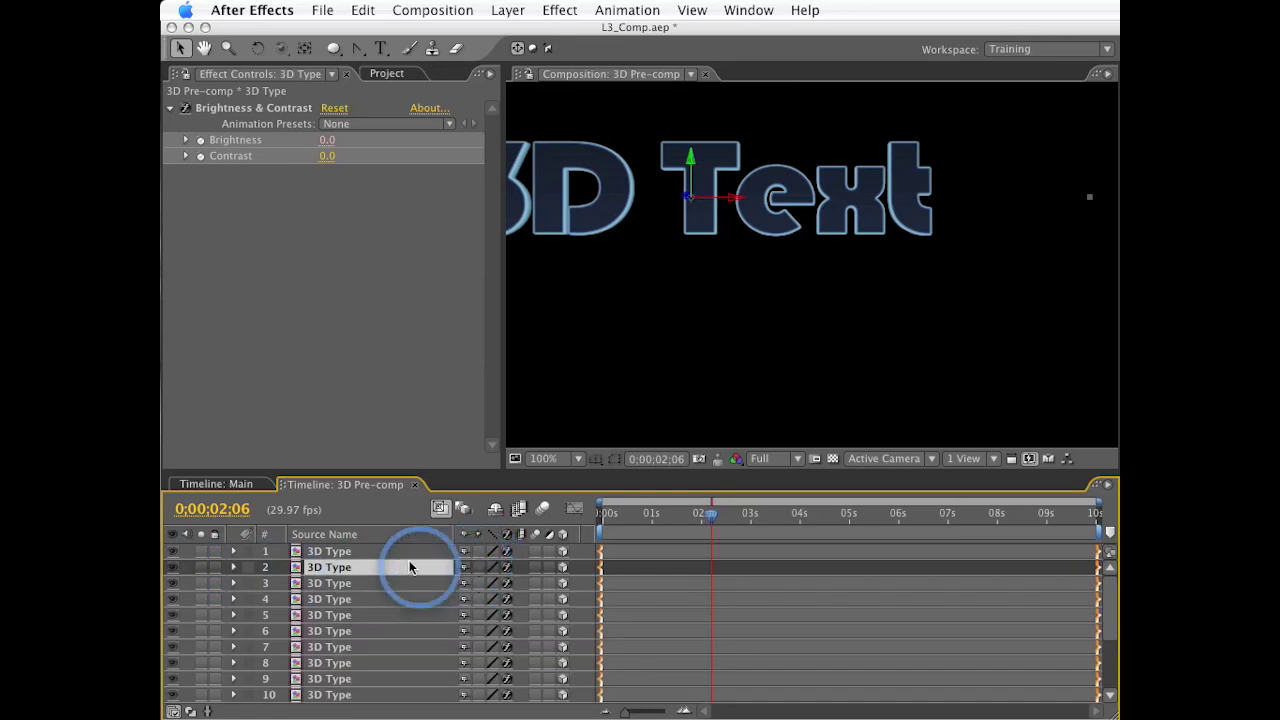
Step: Open the 3D Type precomp, then step back through 3D Pre-comp to Main
{"action": "left_click", "coordinate": [352, 549]}
{"action": "double_click", "coordinate": [352, 549]}
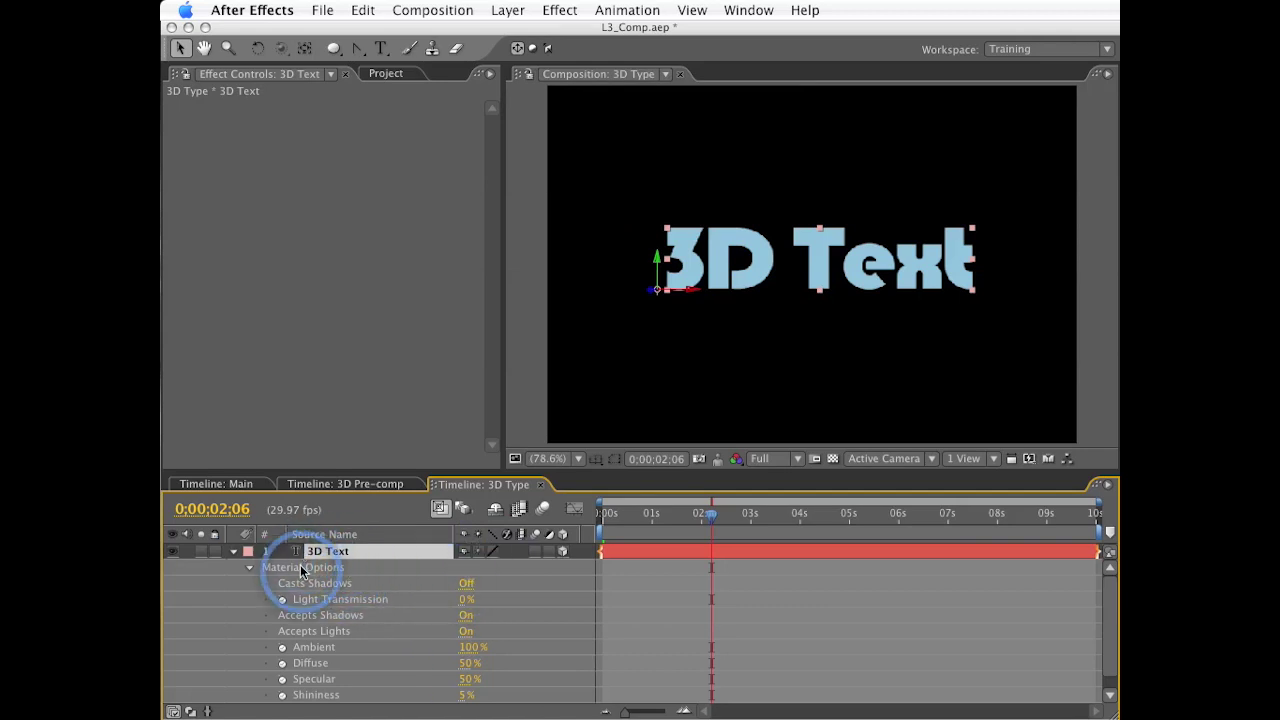
{"action": "left_click", "coordinate": [378, 485]}
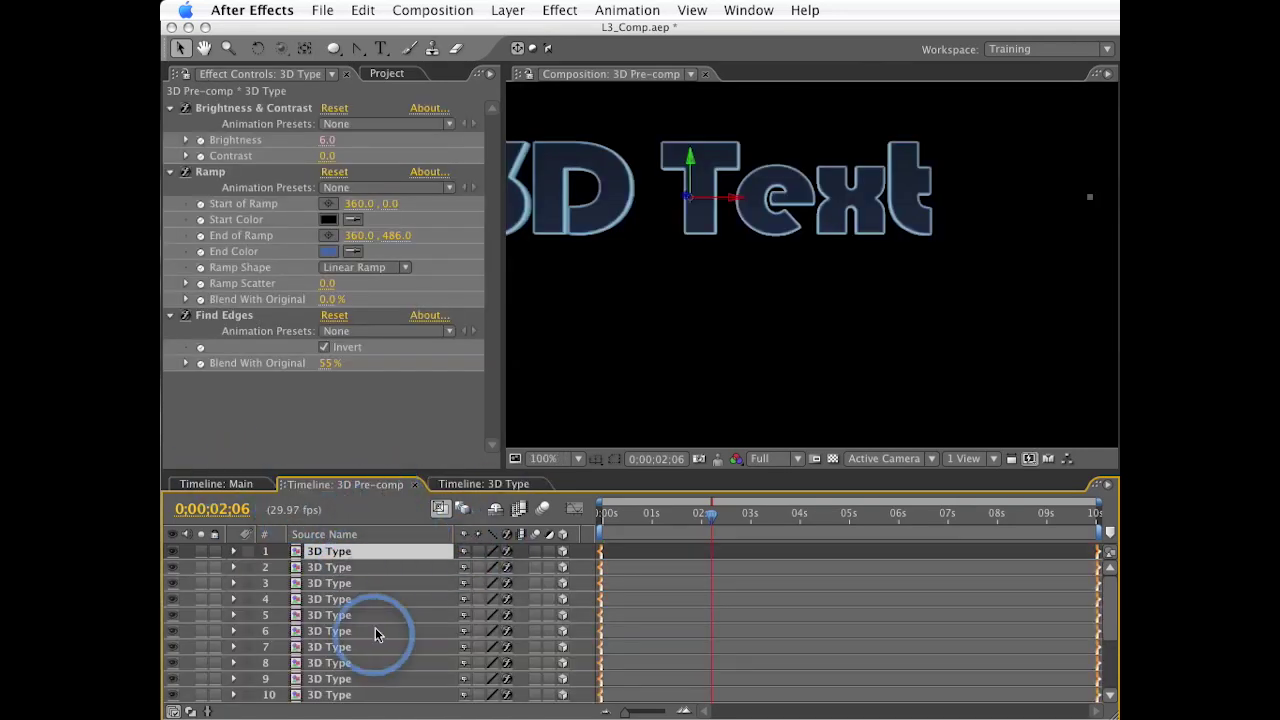
{"action": "scroll", "coordinate": [388, 630], "scroll_direction": "down", "scroll_amount": 3}
{"action": "scroll", "coordinate": [340, 650], "scroll_direction": "down", "scroll_amount": 1}
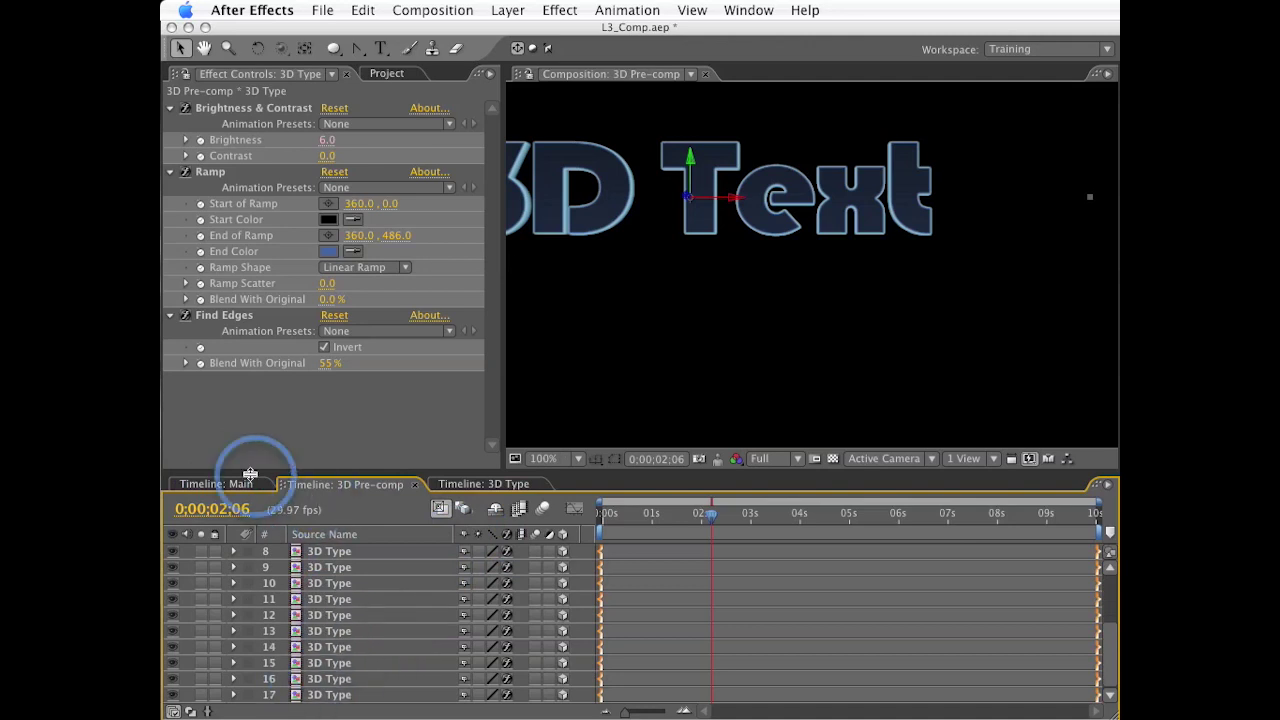
{"action": "left_click", "coordinate": [238, 486]}
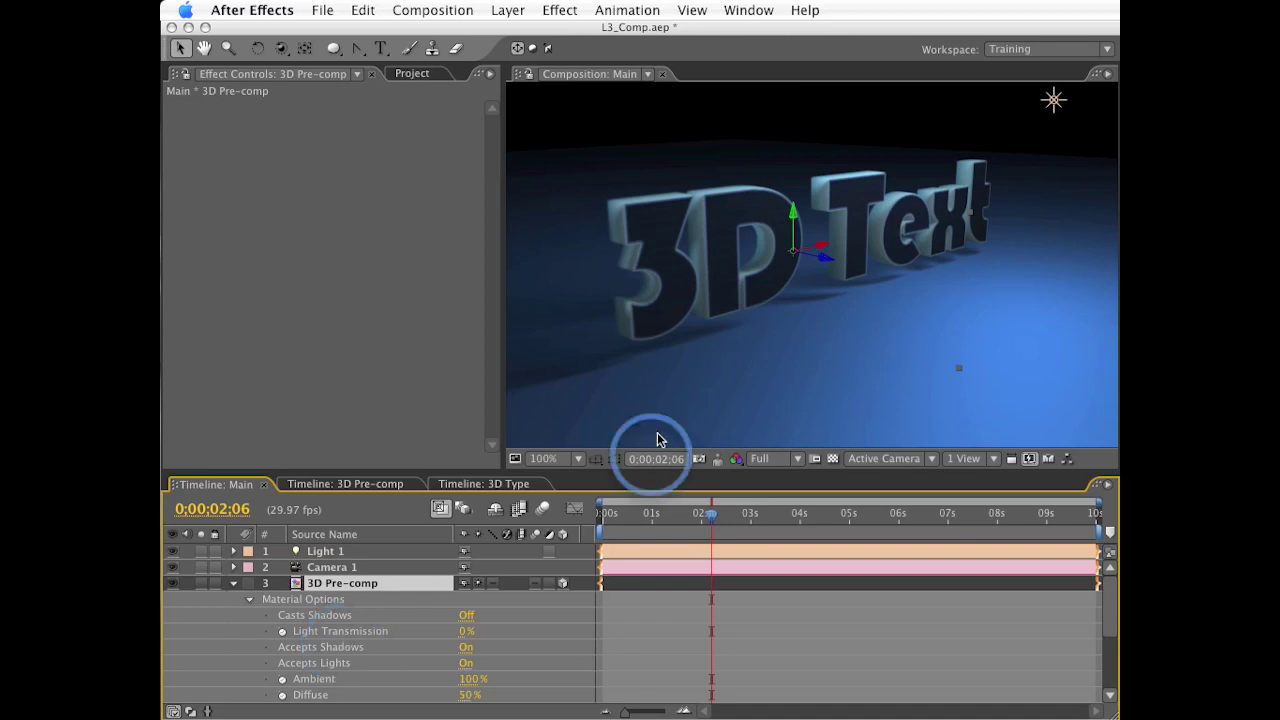
Step: Reopen 3D Pre-comp and show layer 1's material settings
{"action": "double_click", "coordinate": [331, 583]}
{"action": "left_click", "coordinate": [328, 552]}
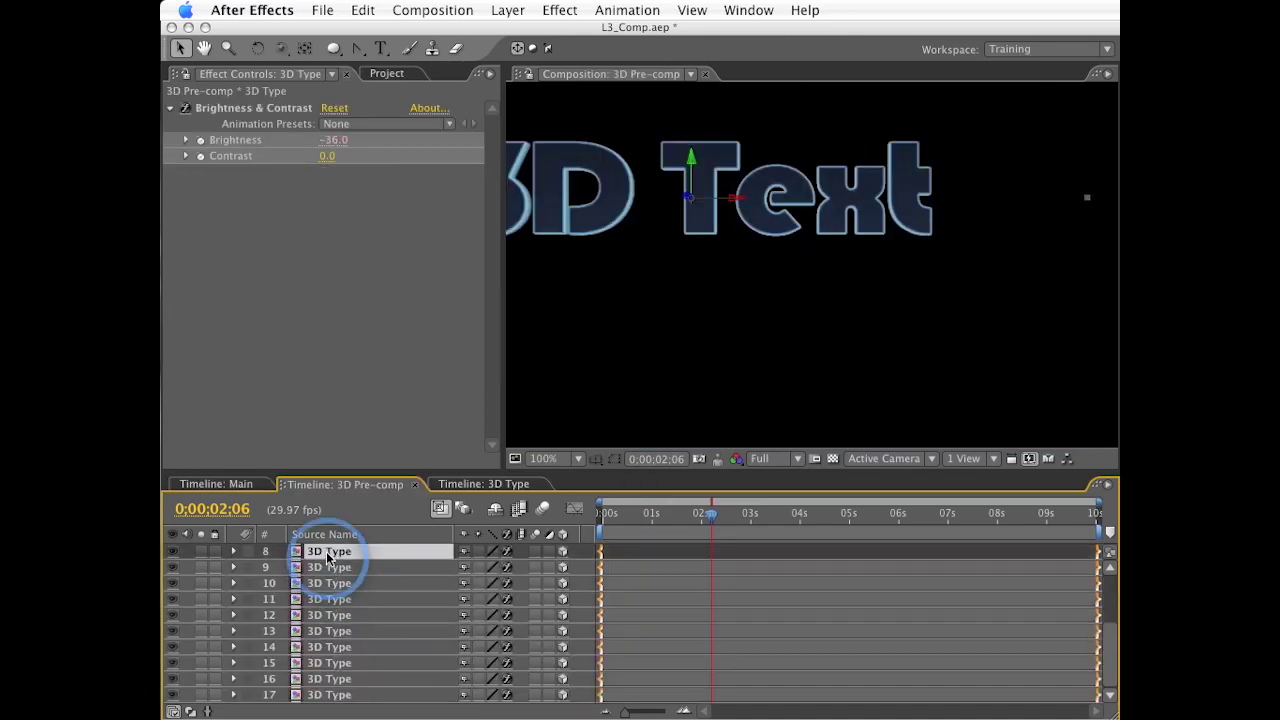
{"action": "scroll", "coordinate": [329, 552], "scroll_direction": "up", "scroll_amount": 3}
{"action": "left_click", "coordinate": [329, 551]}
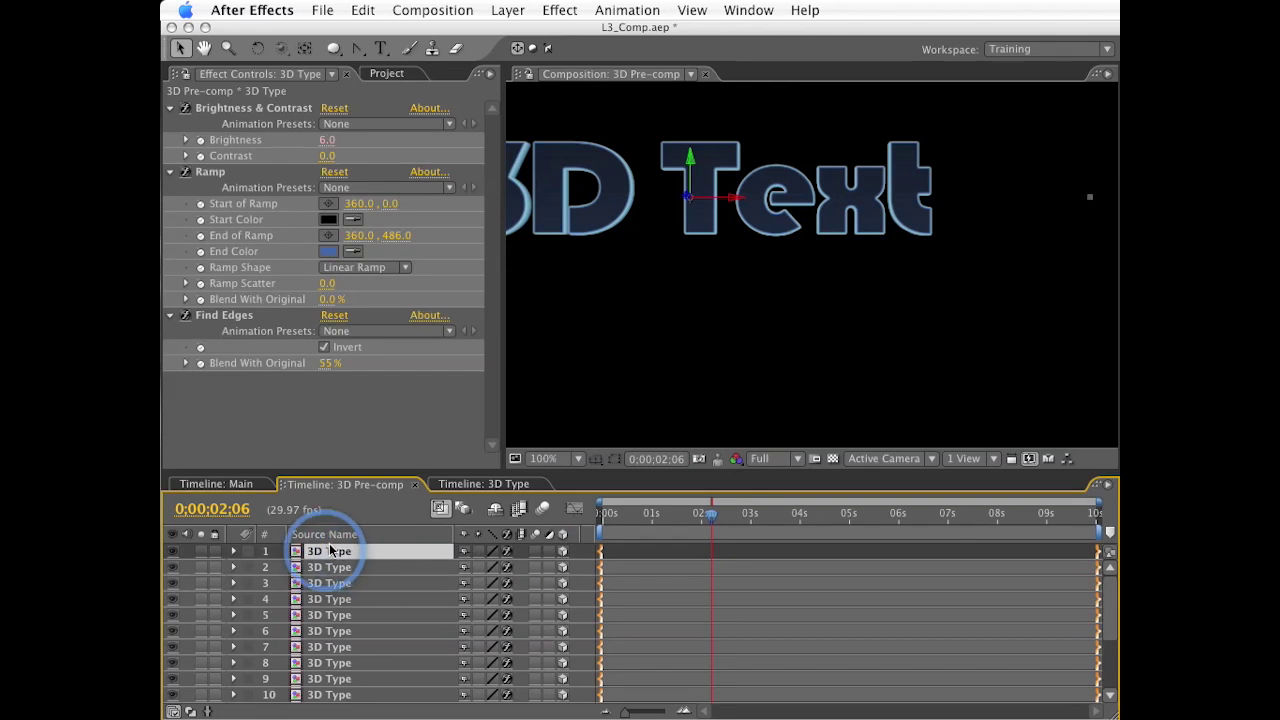
{"action": "key", "text": "a"}
{"action": "key", "text": "a"}
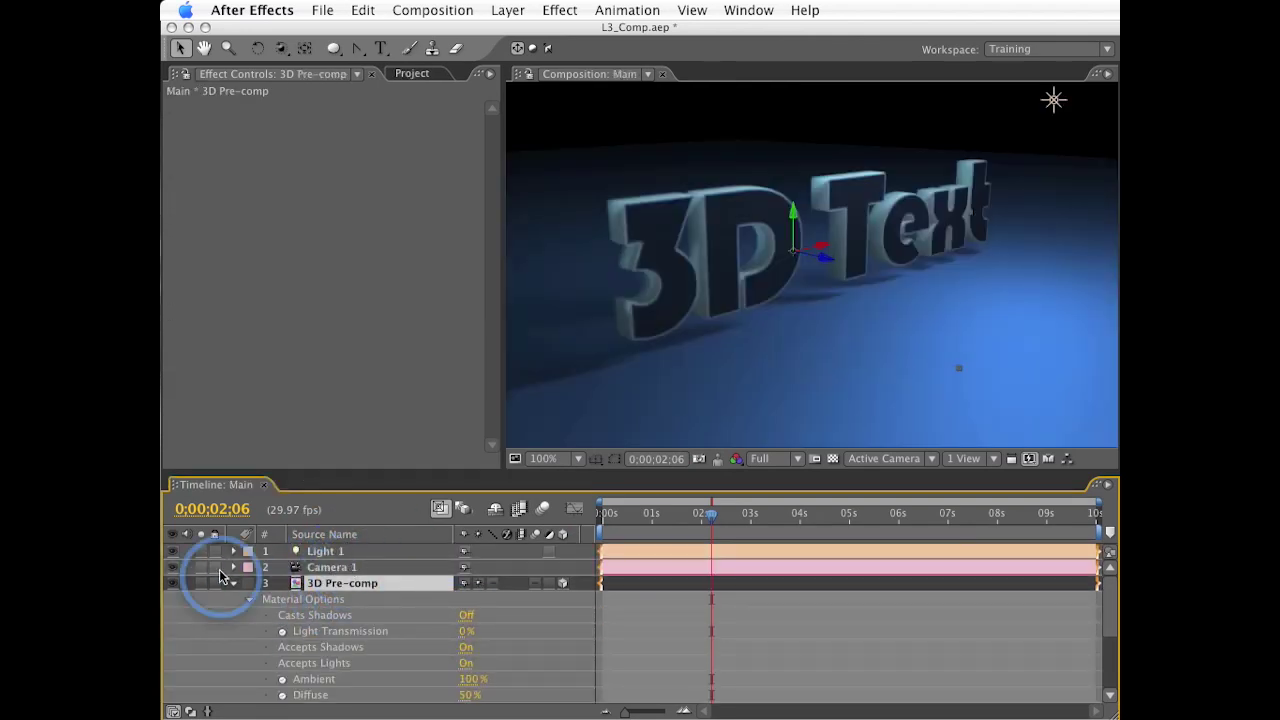
Step: Lower the 3D text a few pixels and turn on Draft 3D for an unlit preview
{"action": "left_click", "coordinate": [235, 583]}
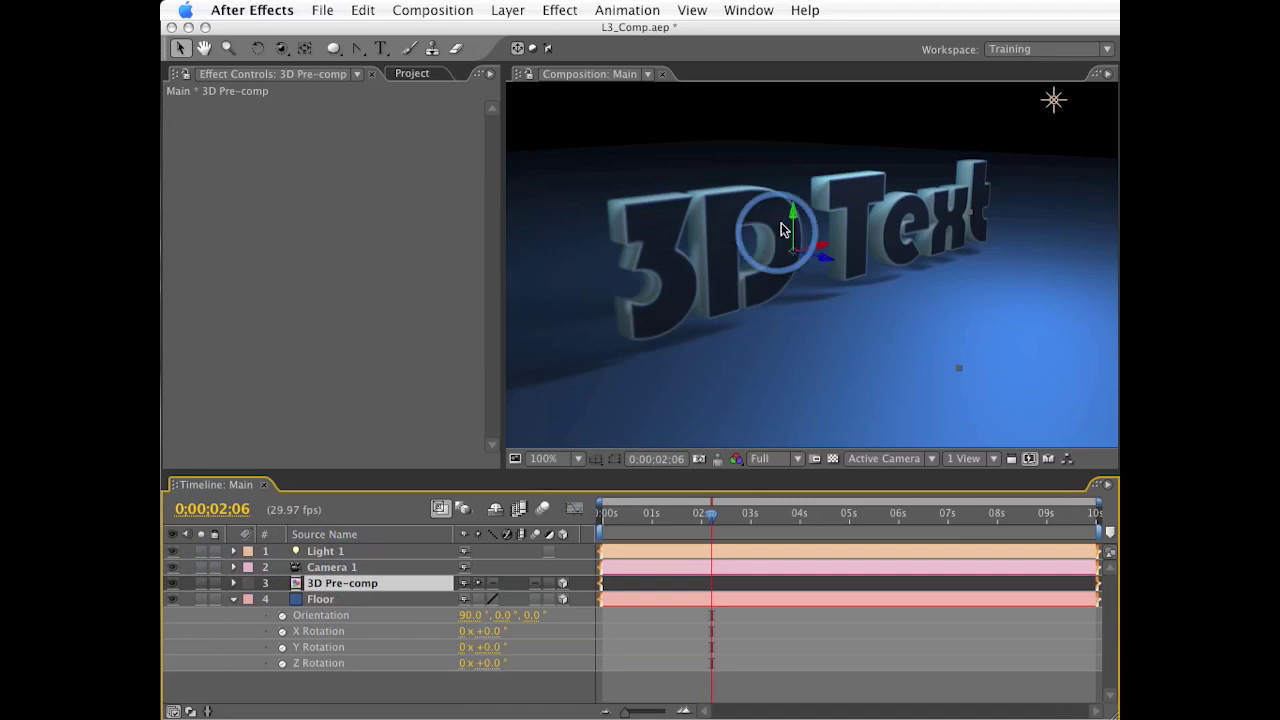
{"action": "left_click_drag", "start_coordinate": [791, 209], "coordinate": [797, 229]}
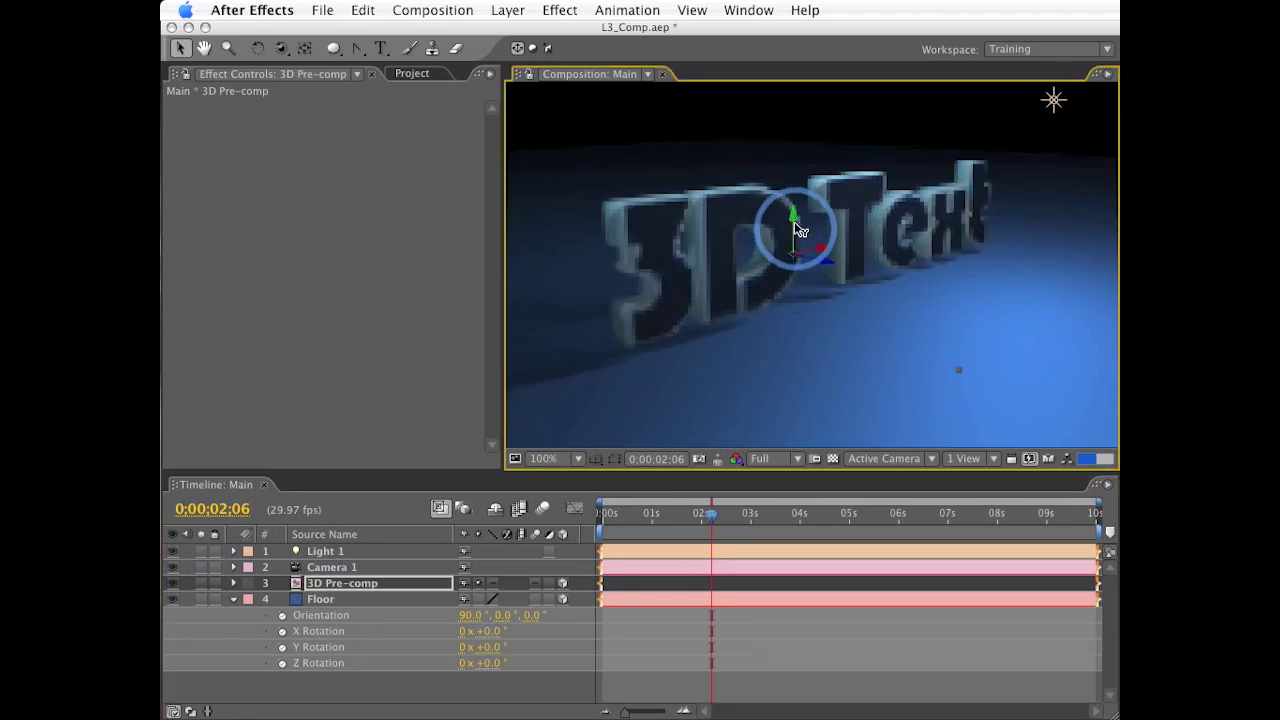
{"action": "left_click_drag", "start_coordinate": [797, 229], "coordinate": [797, 231]}
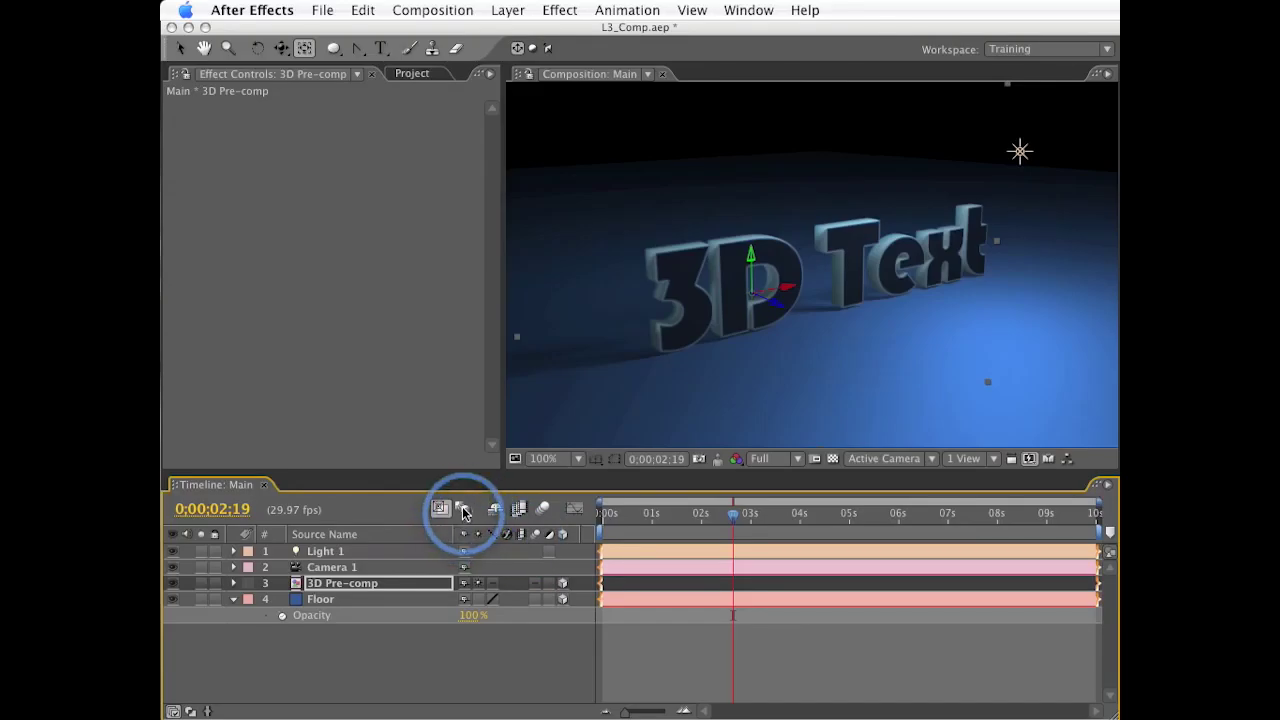
{"action": "left_click", "coordinate": [463, 511]}
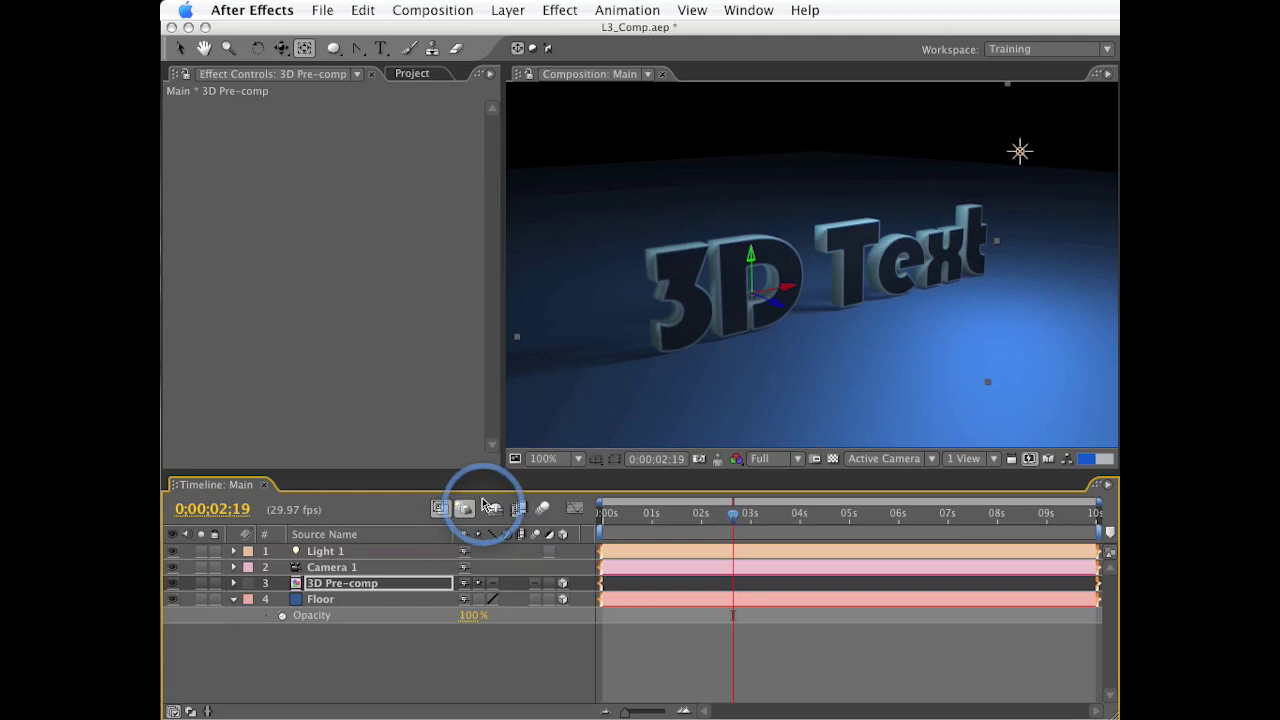
{"action": "left_click", "coordinate": [485, 505]}
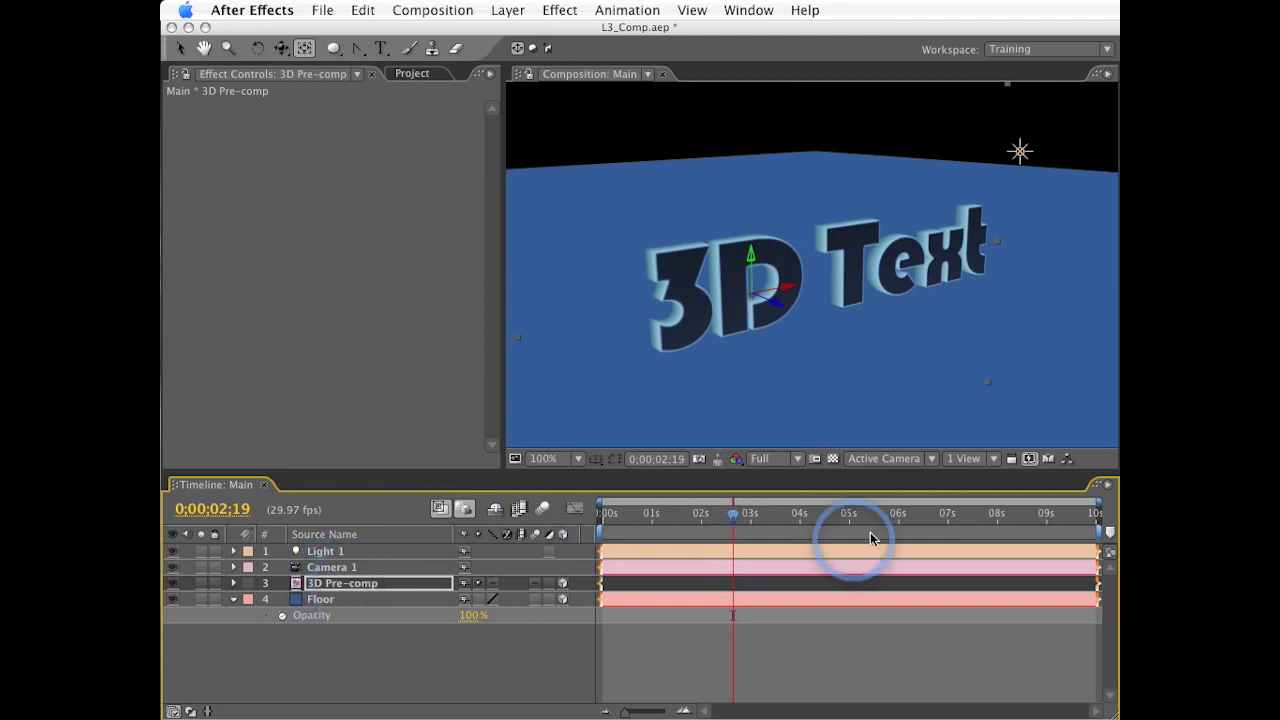
Step: In the Front view, zoom toward the text's base and nudge it slightly left along X
{"action": "left_click", "coordinate": [885, 458]}
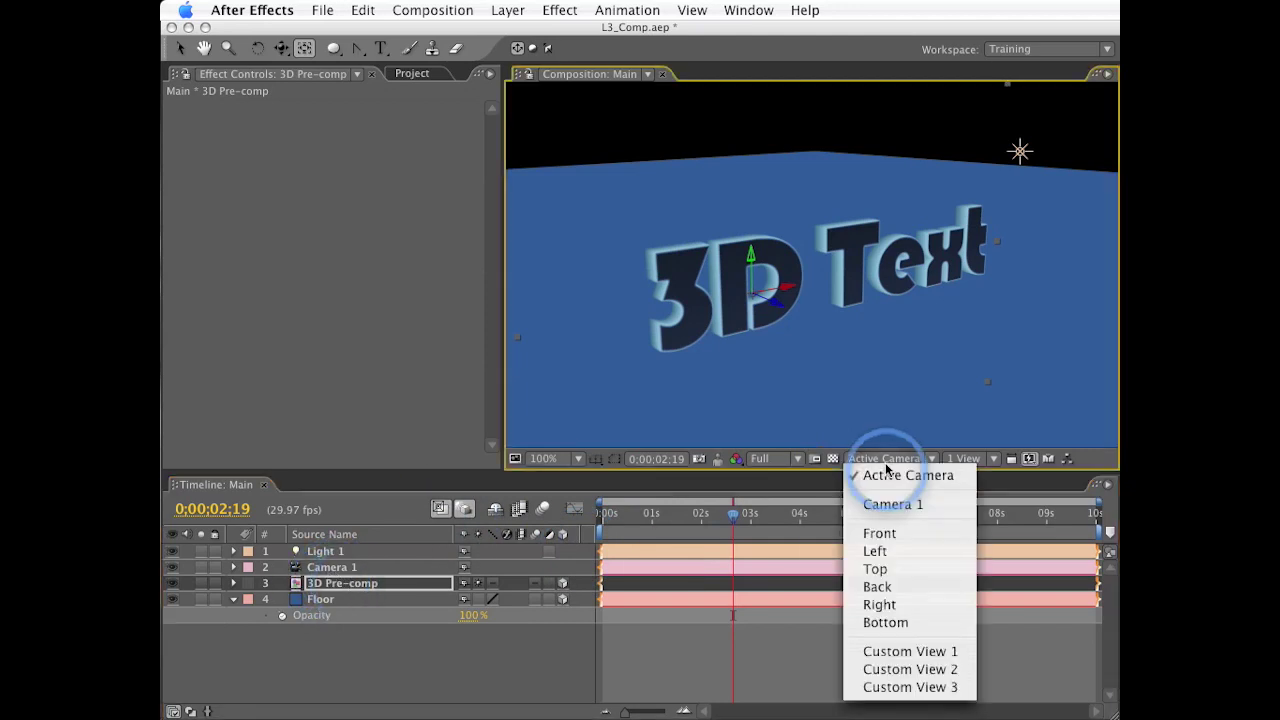
{"action": "left_click", "coordinate": [886, 538]}
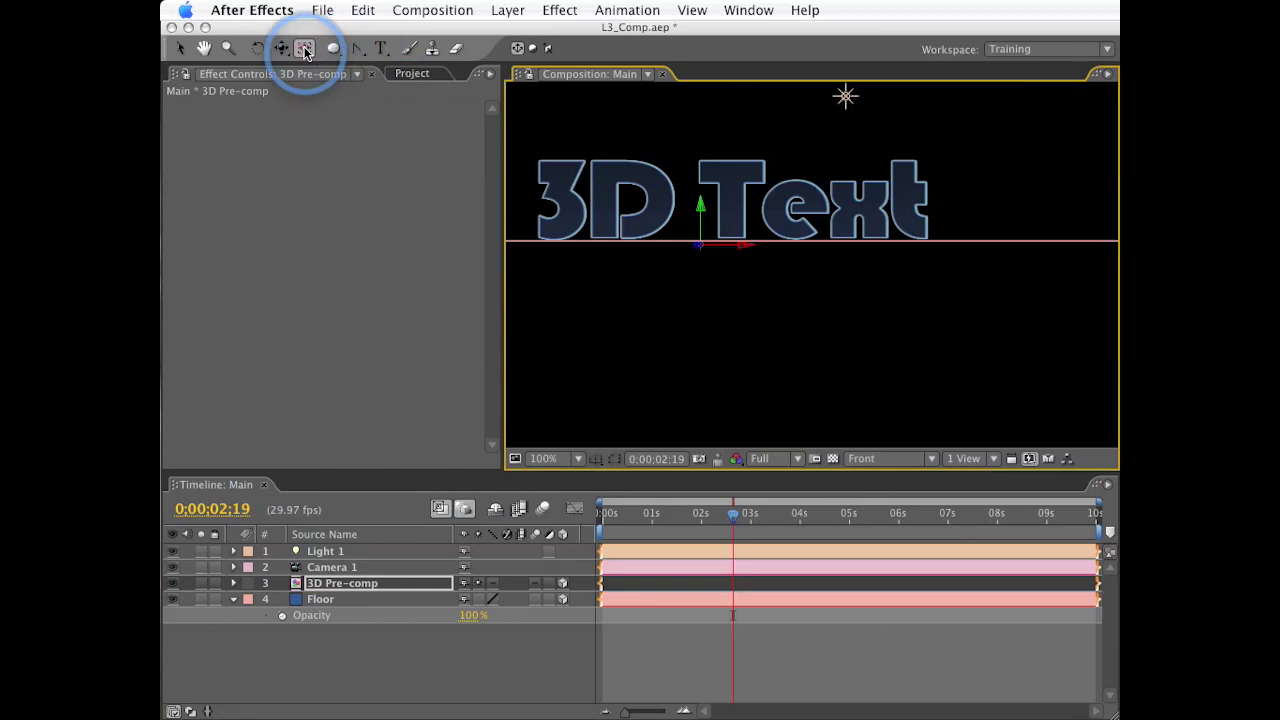
{"action": "left_click_drag", "start_coordinate": [750, 353], "coordinate": [870, 383]}
{"action": "scroll", "coordinate": [870, 383], "scroll_direction": "up", "scroll_amount": 1}
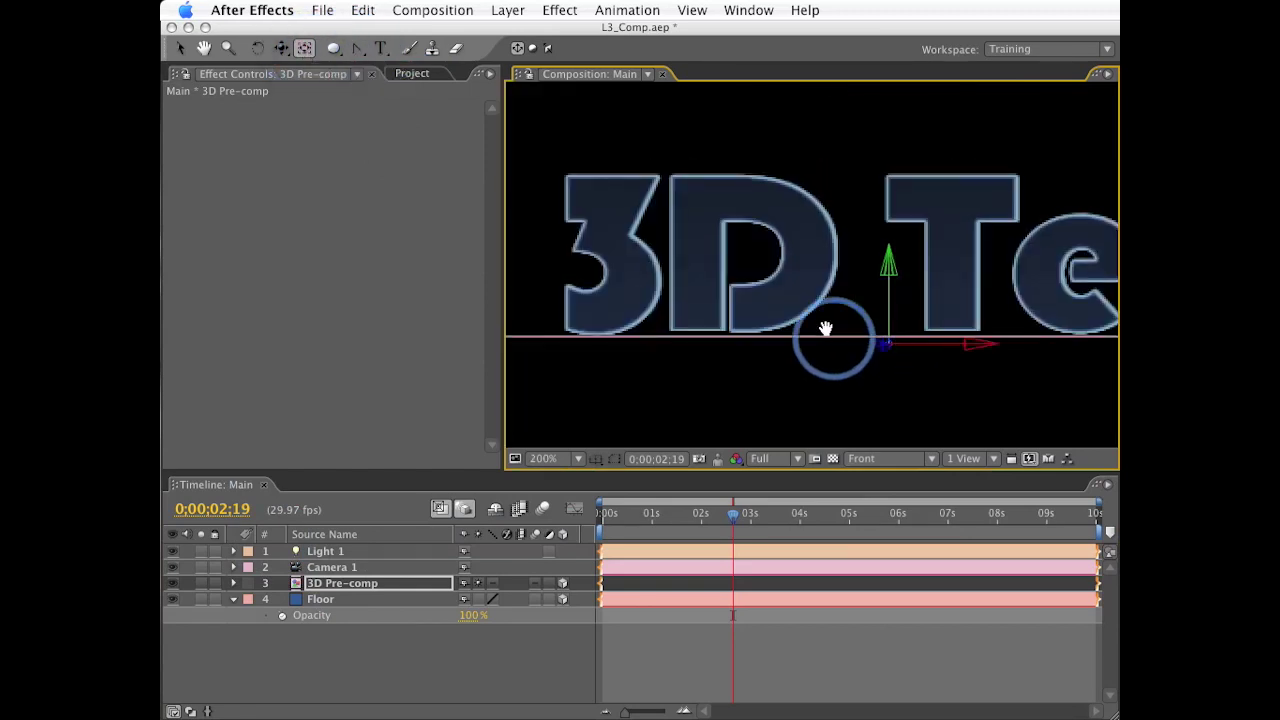
{"action": "scroll", "coordinate": [829, 329], "scroll_direction": "up", "scroll_amount": 1}
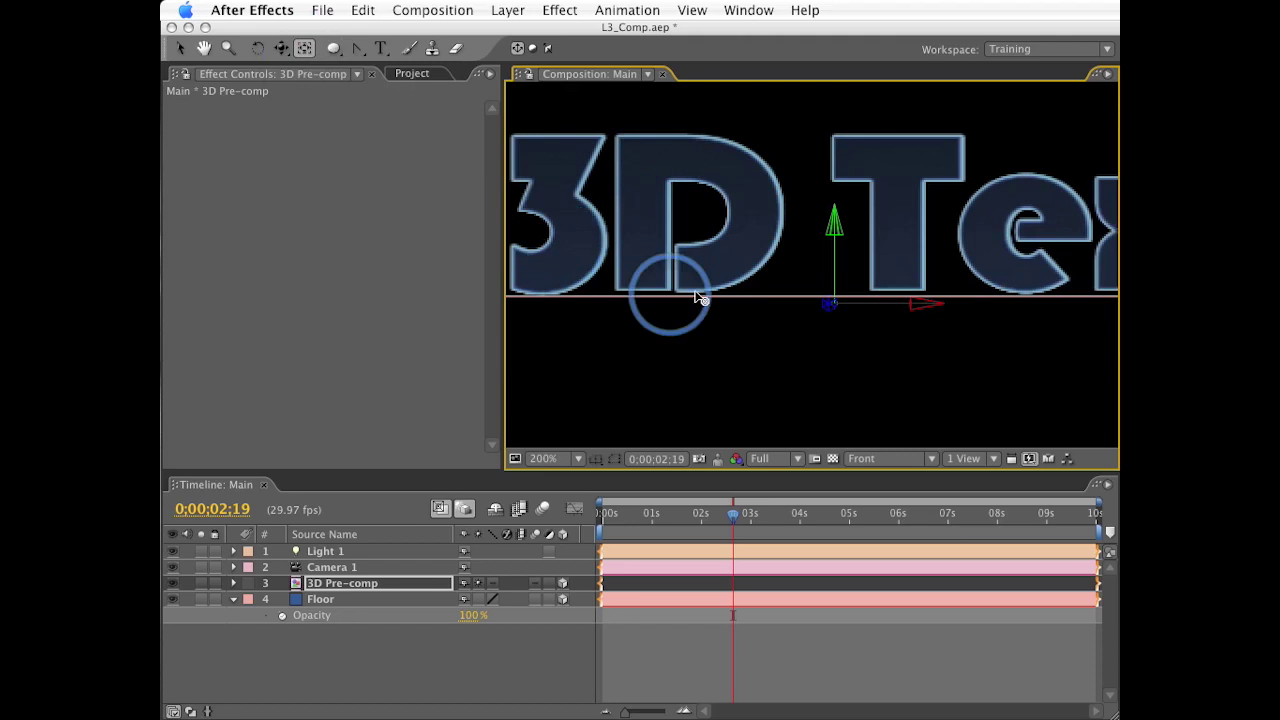
{"action": "scroll", "coordinate": [837, 309], "scroll_direction": "up", "scroll_amount": 2}
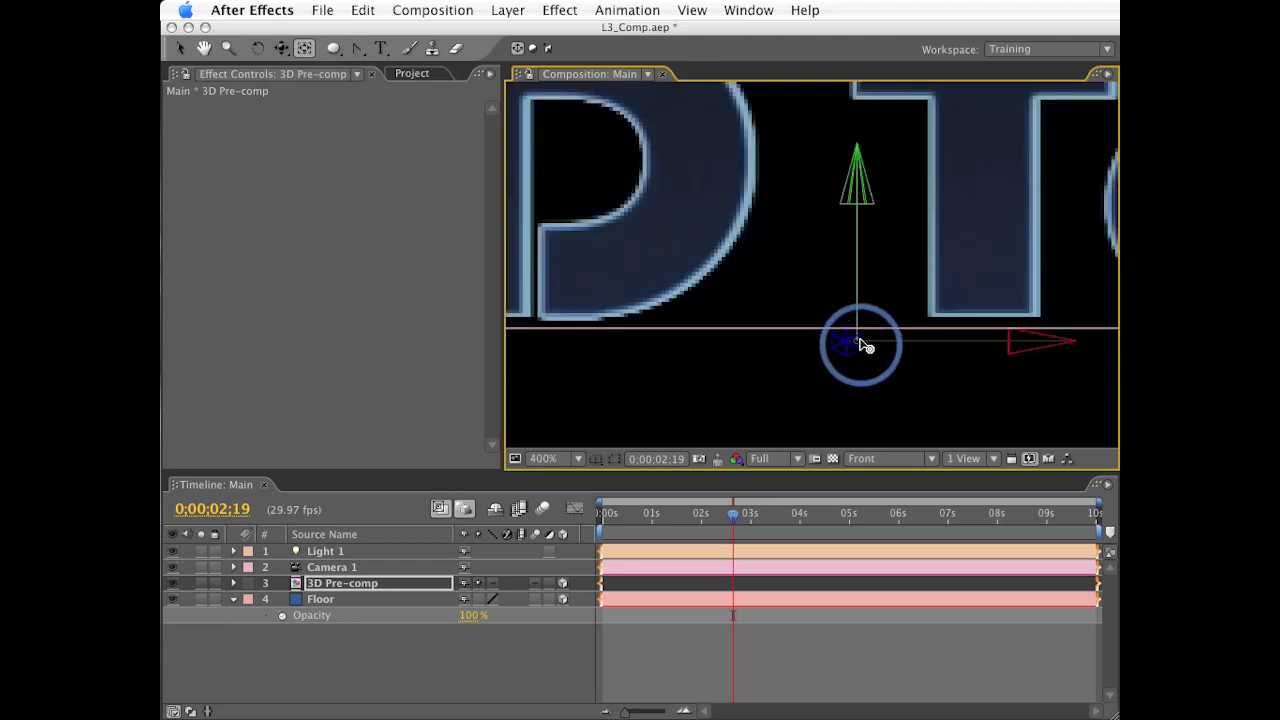
{"action": "left_click_drag", "start_coordinate": [864, 346], "coordinate": [860, 347]}
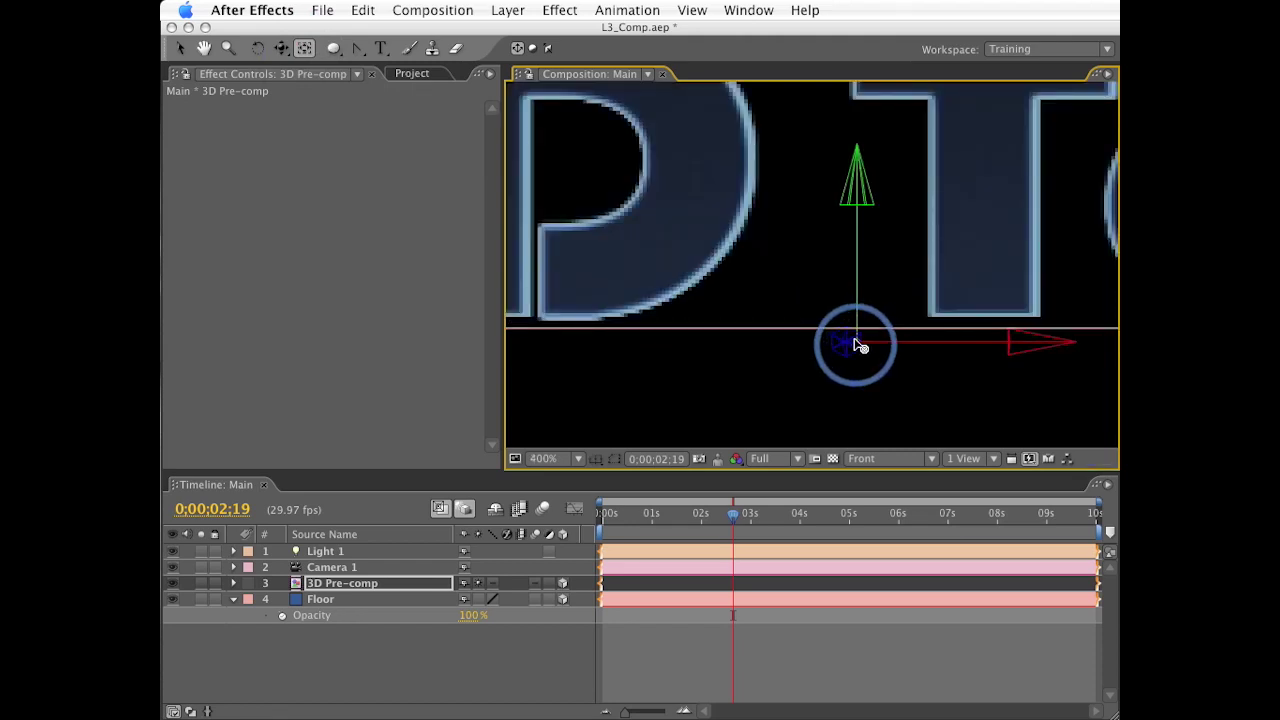
{"action": "scroll", "coordinate": [862, 335], "scroll_direction": "down", "scroll_amount": 2}
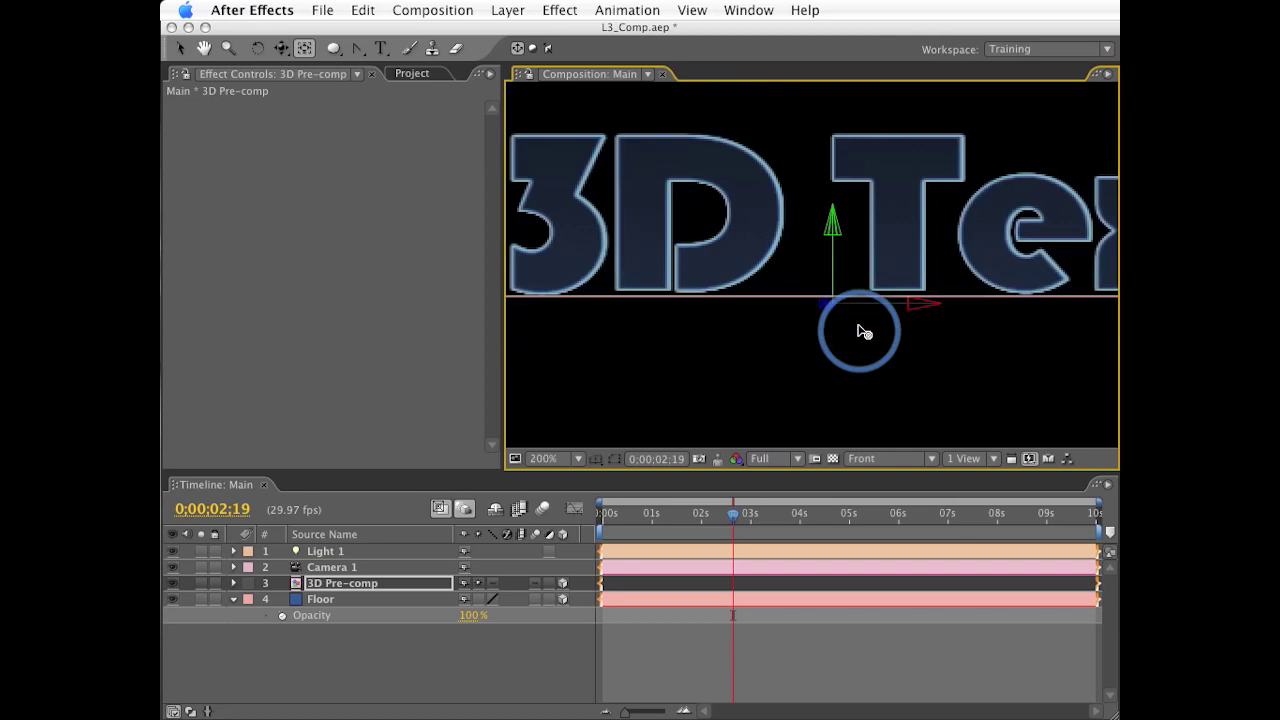
{"action": "scroll", "coordinate": [862, 333], "scroll_direction": "down", "scroll_amount": 1}
Step: Return to the Active Camera view and orbit to a new angle on the text
{"action": "left_click", "coordinate": [871, 457]}
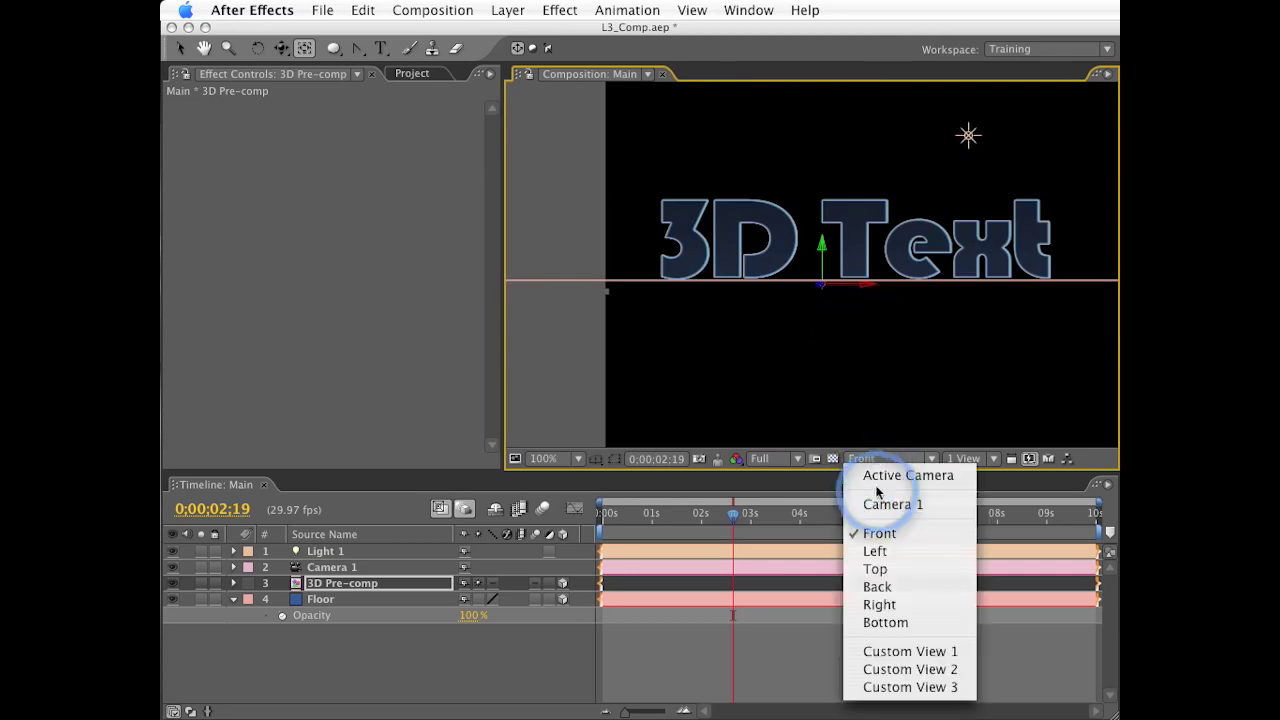
{"action": "left_click", "coordinate": [877, 480]}
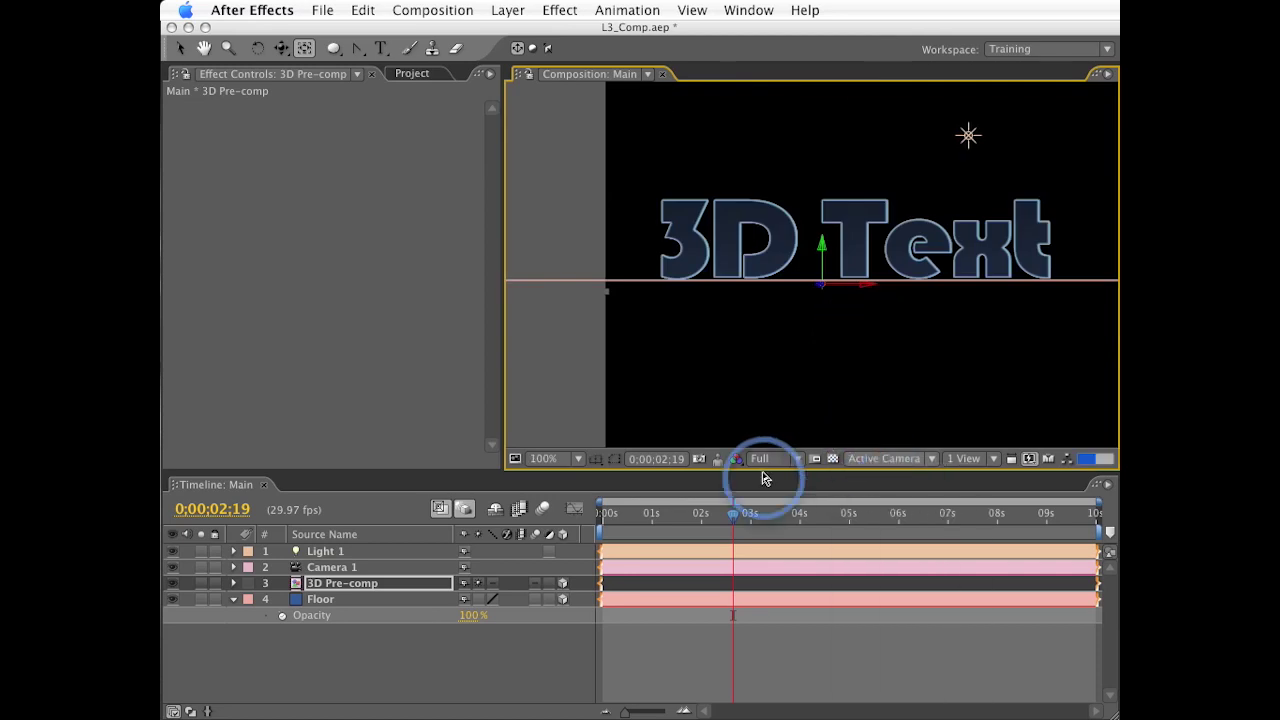
{"action": "left_click", "coordinate": [383, 615]}
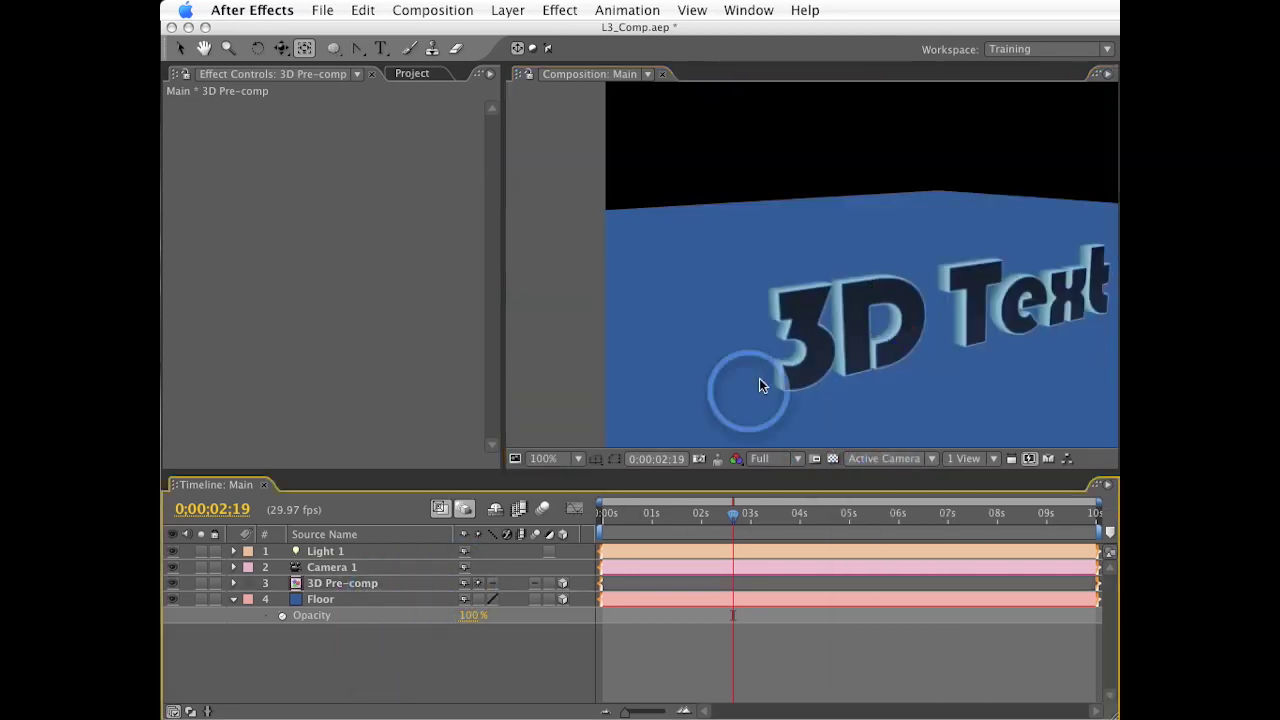
{"action": "left_click_drag", "start_coordinate": [759, 386], "coordinate": [843, 342]}
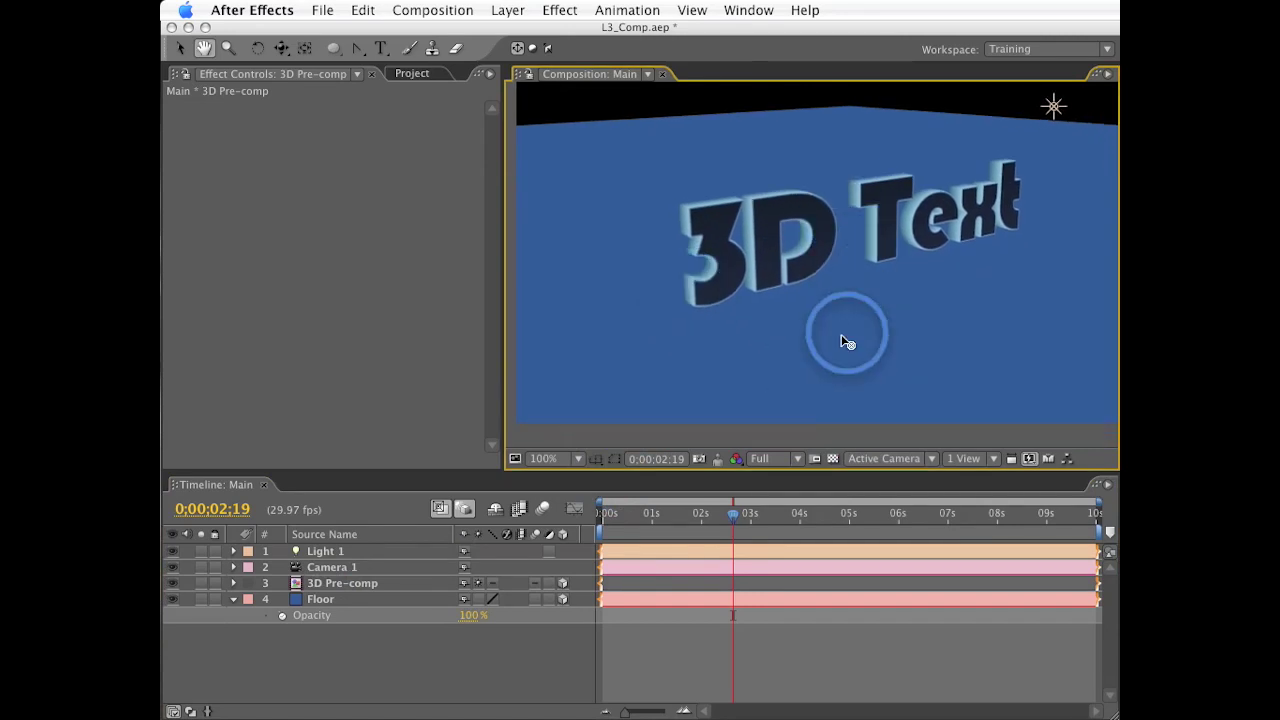
Step: Set the Floor layer's opacity to 90%
{"action": "left_click", "coordinate": [471, 616]}
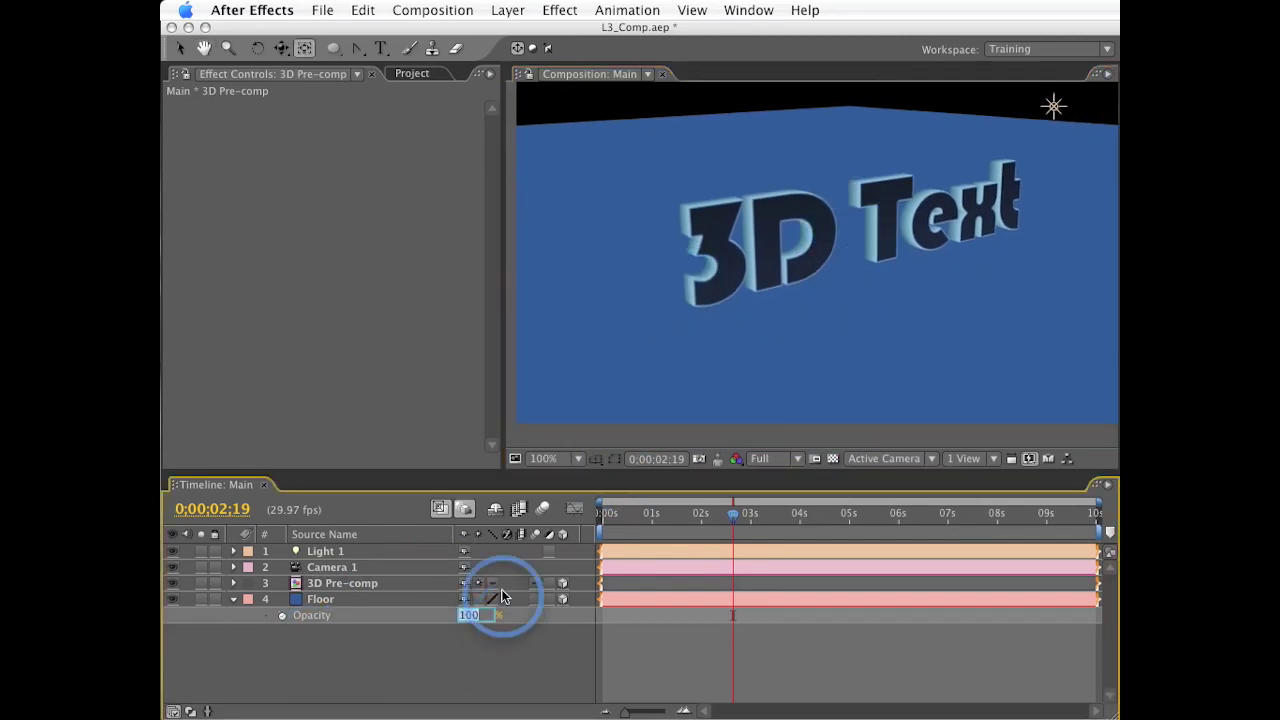
{"action": "type", "text": "90"}
{"action": "key", "text": "Return"}
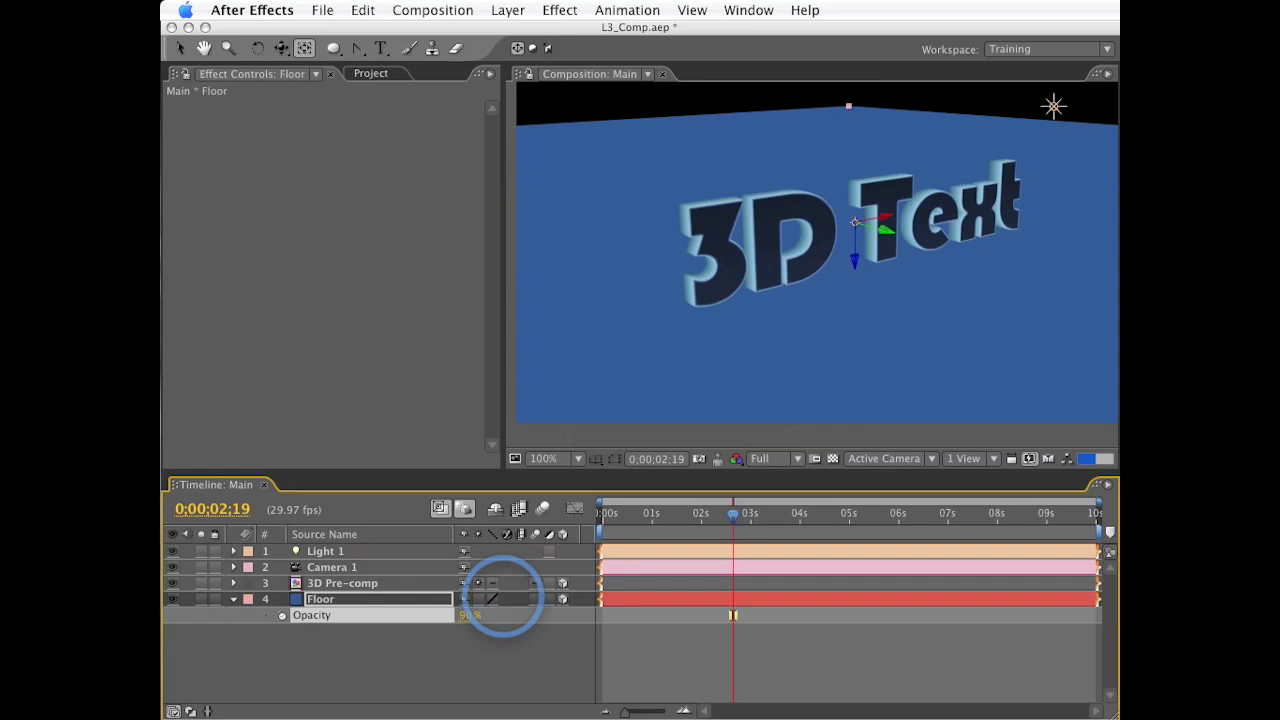
Step: Duplicate 3D Pre-comp and set the copy's scale to 100, -100, 100
{"action": "left_click", "coordinate": [367, 578]}
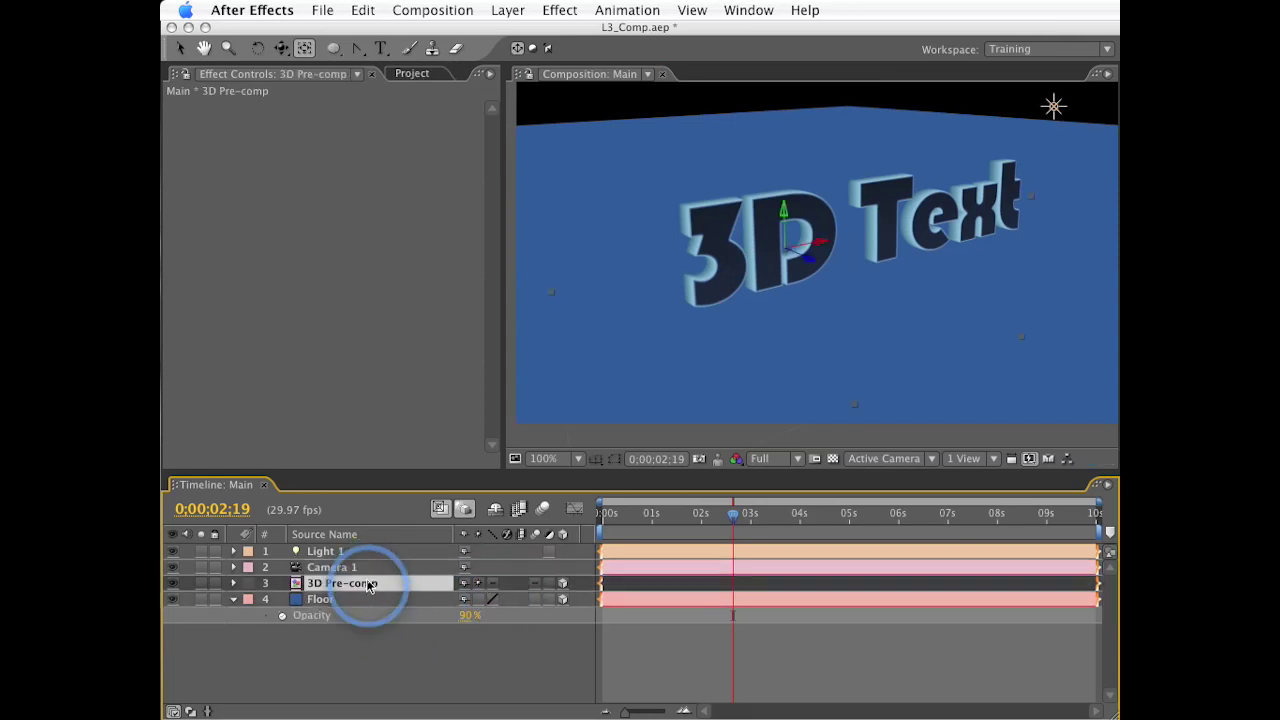
{"action": "key", "text": "ctrl+d"}
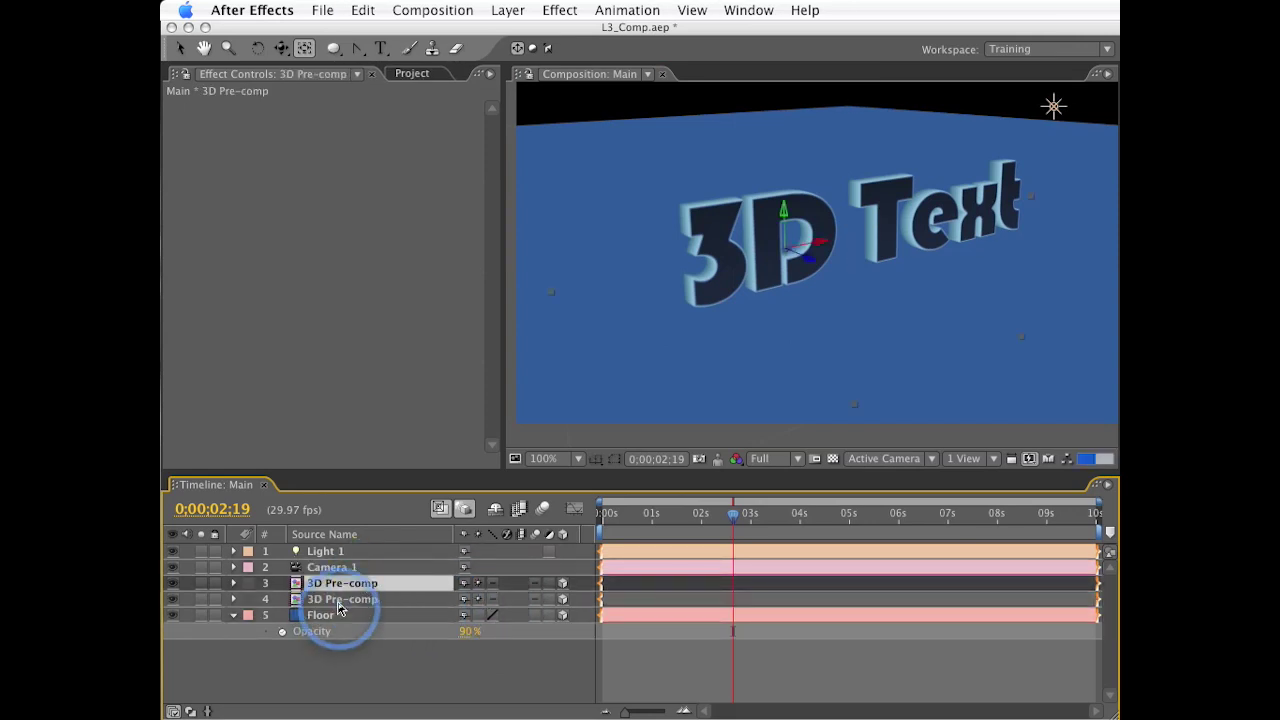
{"action": "left_click", "coordinate": [340, 600]}
{"action": "key", "text": "s"}
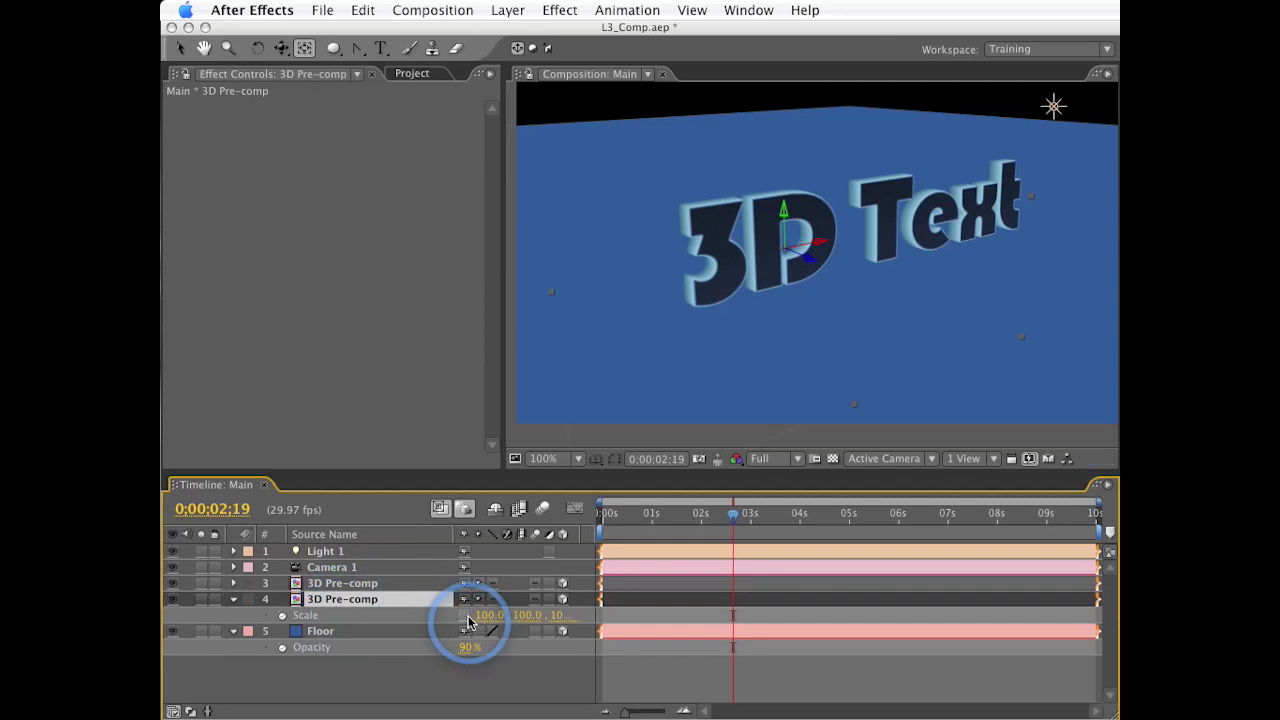
{"action": "left_click", "coordinate": [528, 624]}
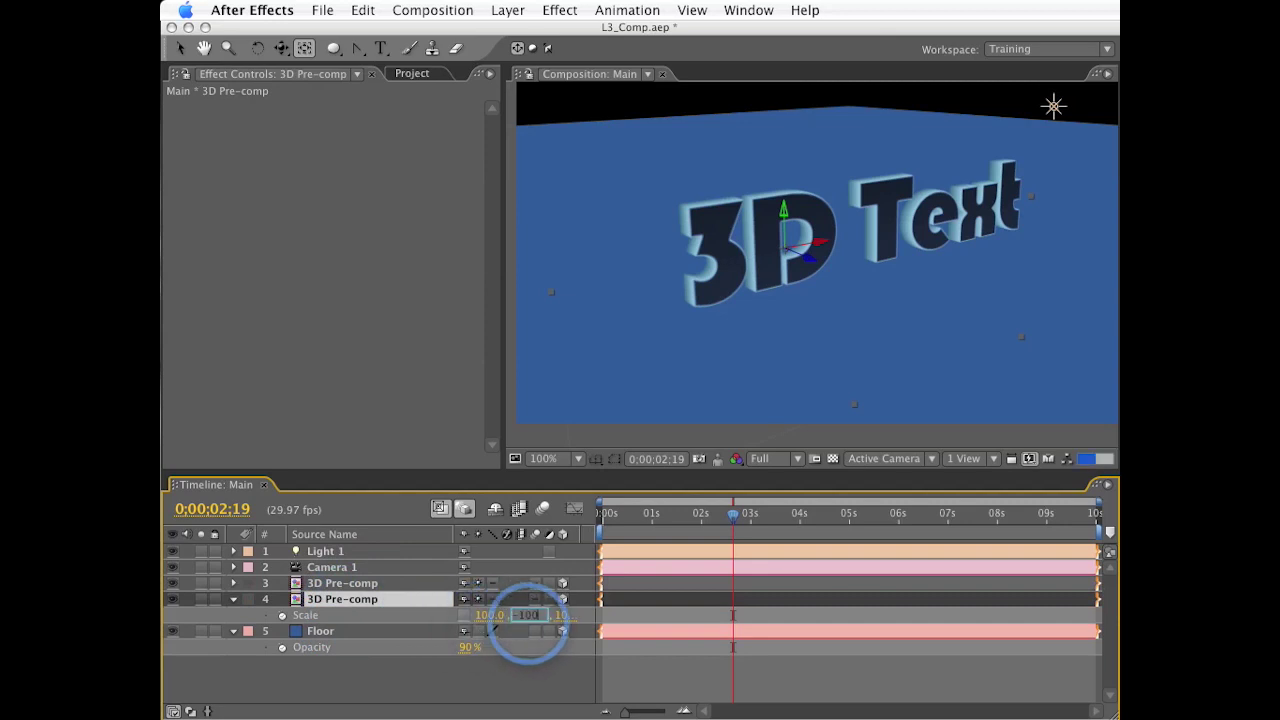
{"action": "left_click", "coordinate": [840, 186]}
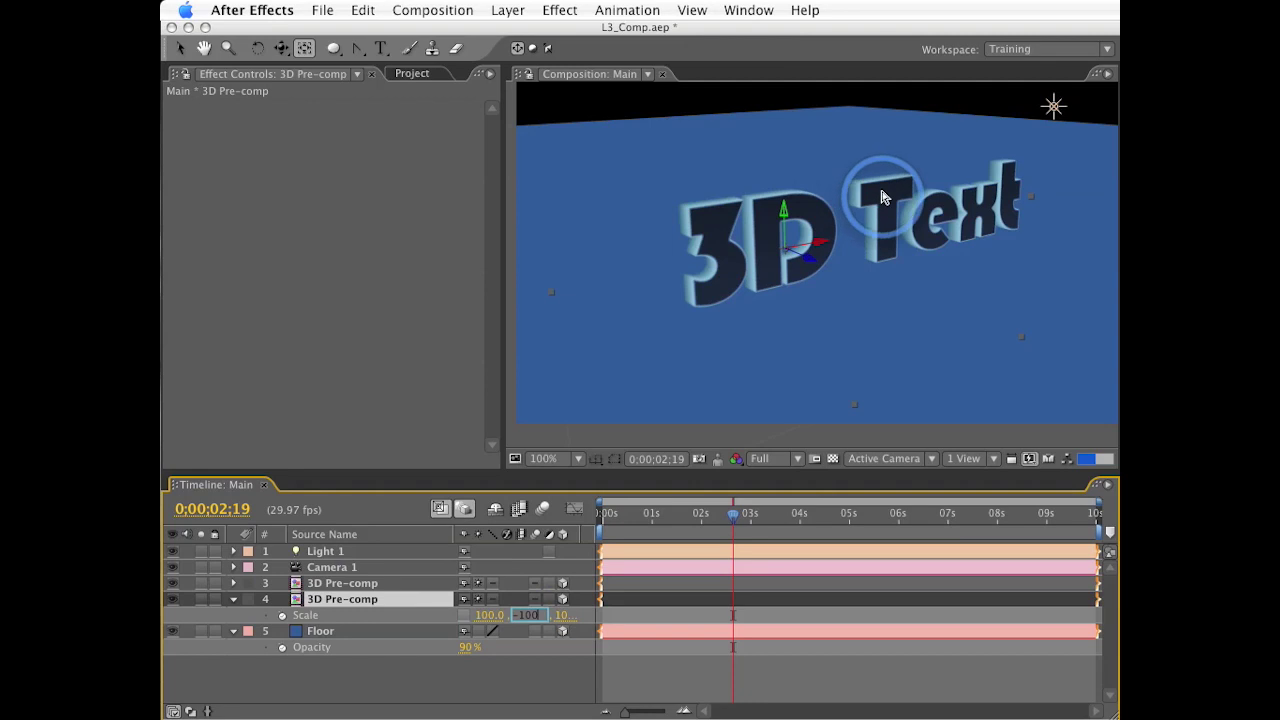
{"action": "key", "text": "Return"}
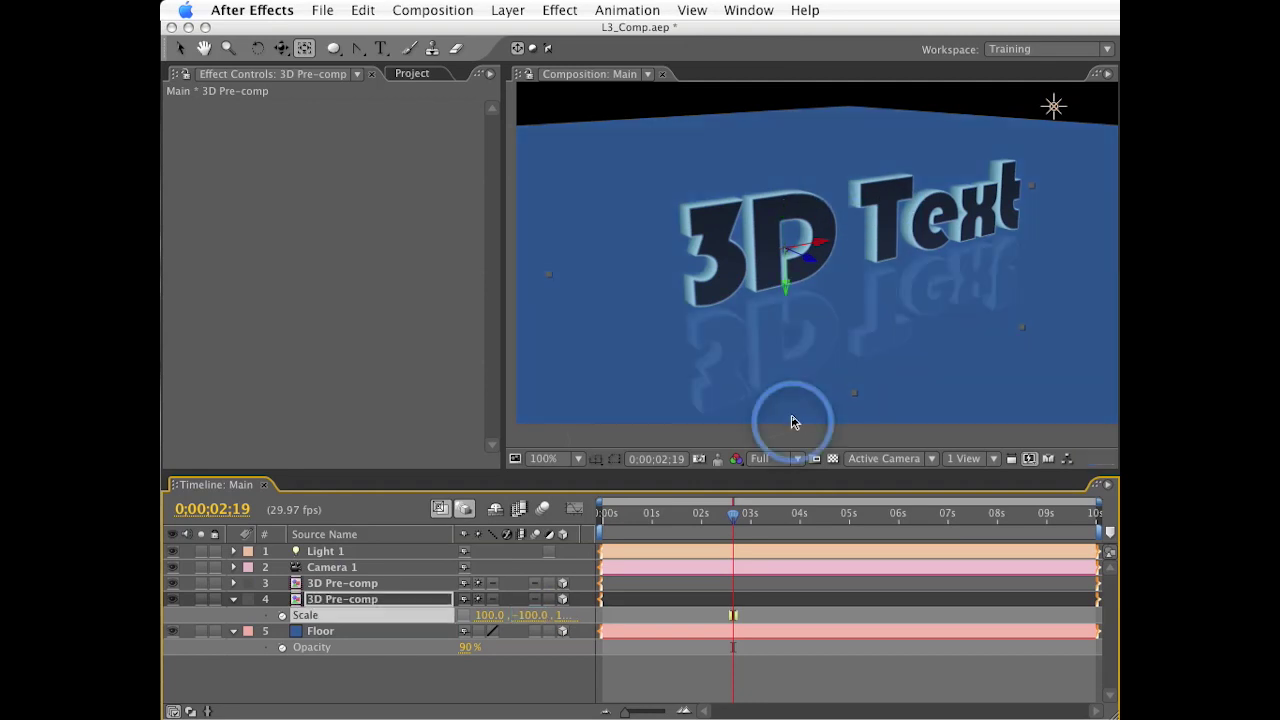
Step: Turn off Draft 3D, keep Fast Previews interactive, and orbit Camera 1 around the shaded text and reflection
{"action": "left_click", "coordinate": [468, 512]}
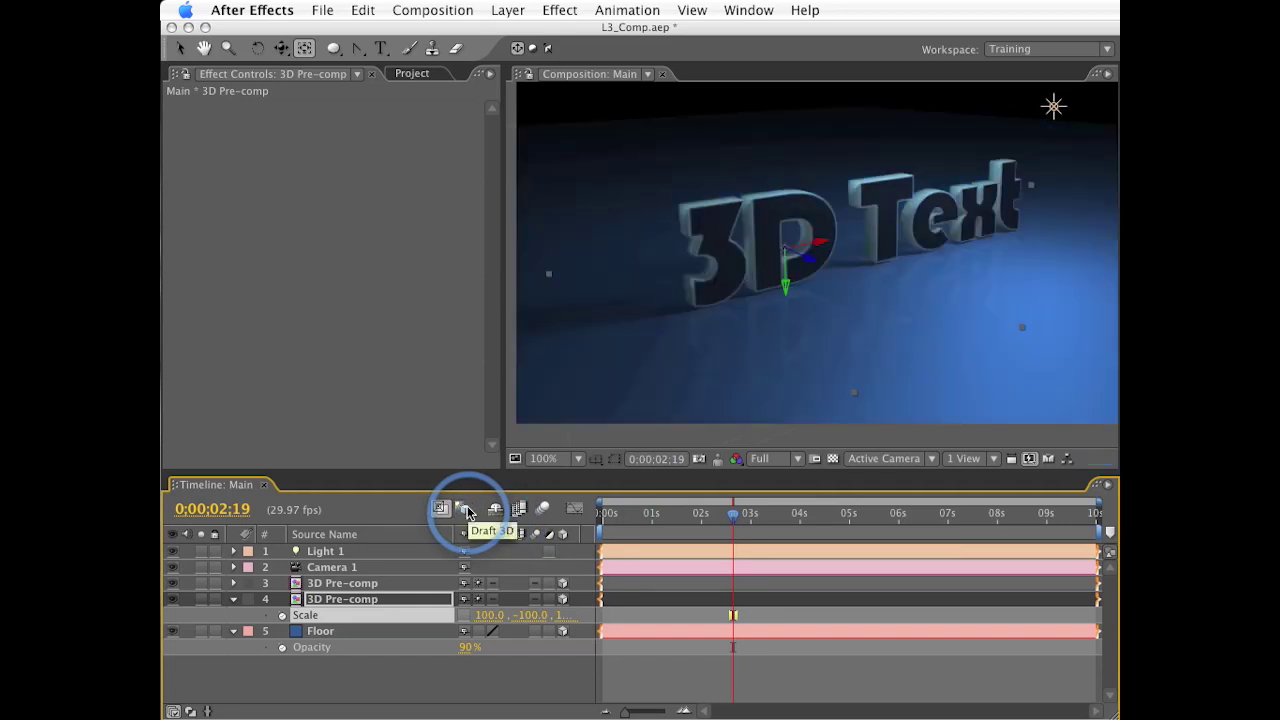
{"action": "key", "text": "c"}
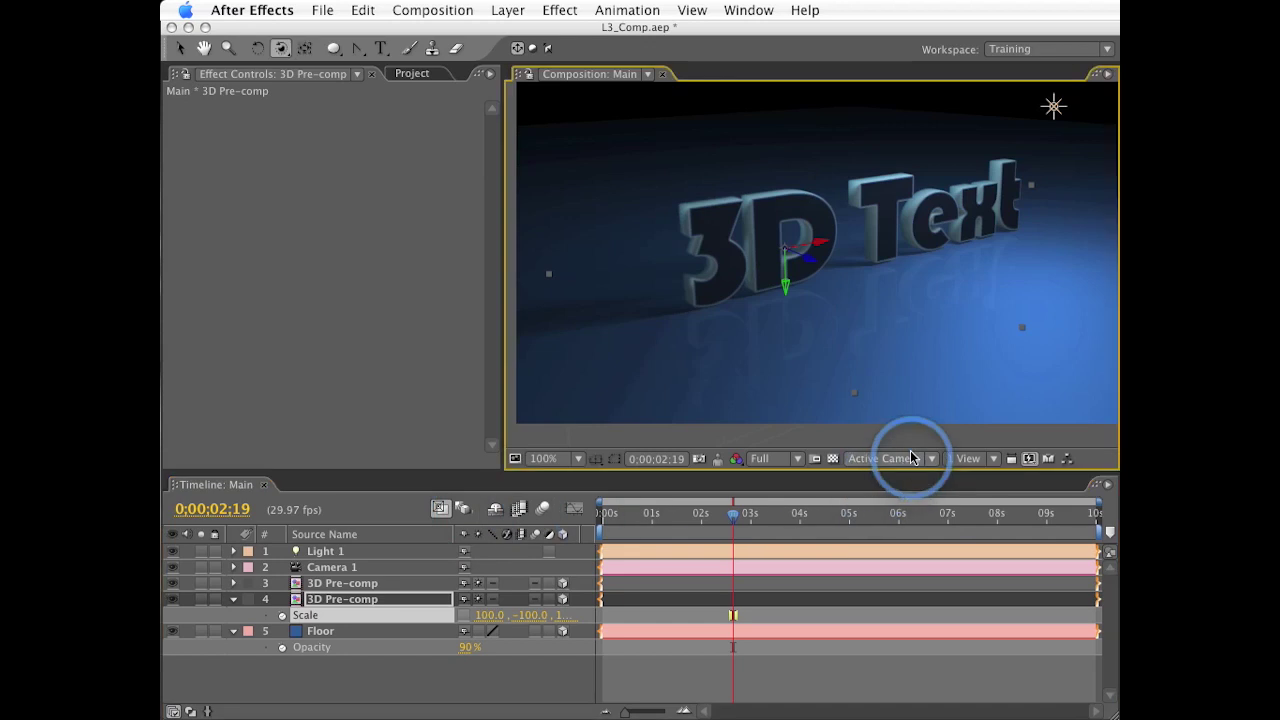
{"action": "left_click", "coordinate": [1029, 460]}
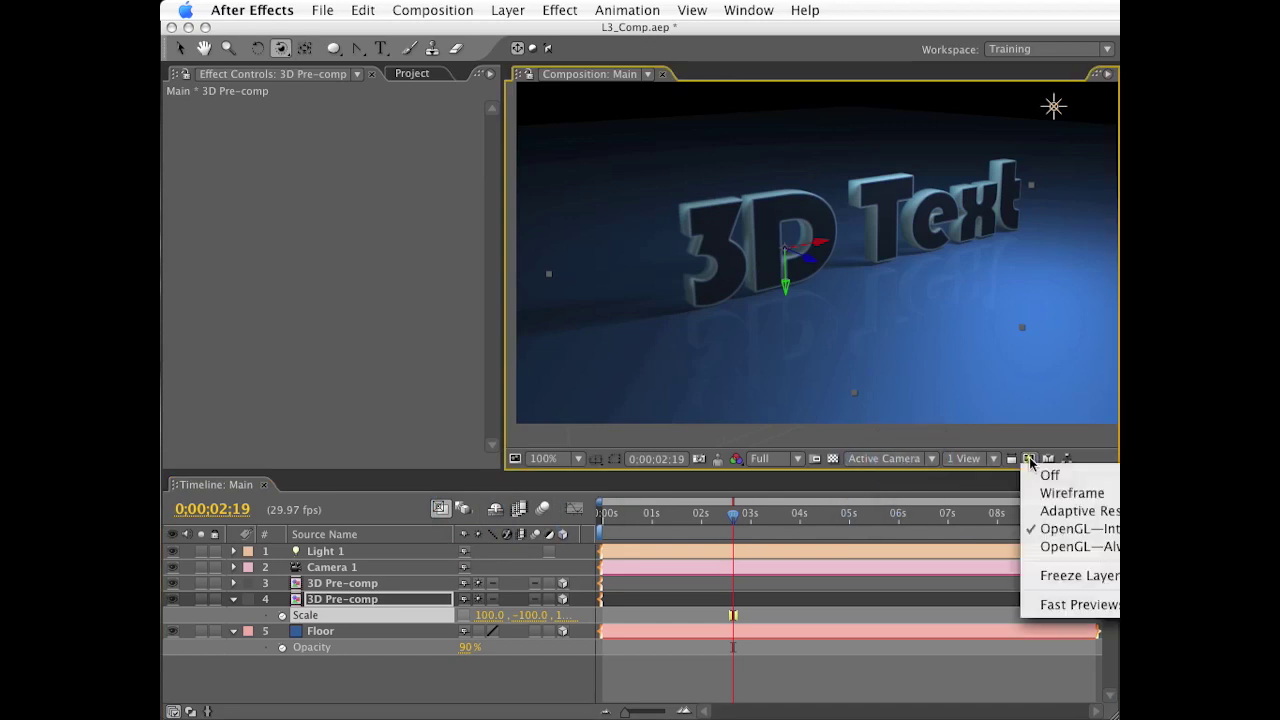
{"action": "left_click", "coordinate": [1058, 528]}
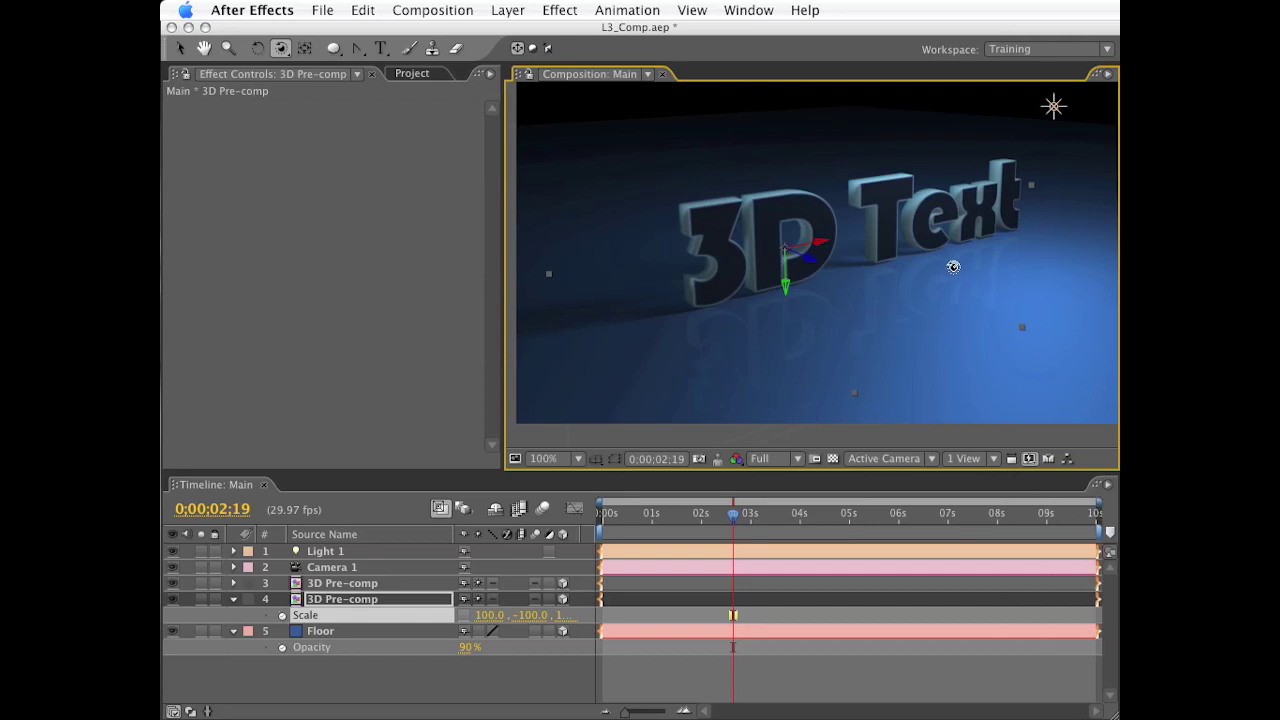
{"action": "mouse_move", "coordinate": [953, 267]}
{"action": "left_mouse_down"}
{"action": "mouse_move", "coordinate": [741, 267]}
{"action": "mouse_move", "coordinate": [769, 286]}
{"action": "mouse_move", "coordinate": [894, 286]}
{"action": "mouse_move", "coordinate": [1020, 263]}
{"action": "mouse_move", "coordinate": [986, 277]}
{"action": "mouse_move", "coordinate": [823, 280]}
{"action": "mouse_move", "coordinate": [737, 257]}
{"action": "mouse_move", "coordinate": [714, 269]}
{"action": "mouse_move", "coordinate": [800, 287]}
{"action": "mouse_move", "coordinate": [934, 277]}
{"action": "mouse_move", "coordinate": [657, 266]}
{"action": "mouse_move", "coordinate": [723, 277]}
{"action": "mouse_move", "coordinate": [569, 246]}
{"action": "mouse_move", "coordinate": [951, 260]}
{"action": "mouse_move", "coordinate": [689, 263]}
{"action": "mouse_move", "coordinate": [797, 277]}
{"action": "mouse_move", "coordinate": [730, 294]}
{"action": "mouse_move", "coordinate": [837, 297]}
{"action": "mouse_move", "coordinate": [803, 283]}
{"action": "mouse_move", "coordinate": [811, 315]}
{"action": "mouse_move", "coordinate": [812, 289]}
{"action": "left_mouse_up"}
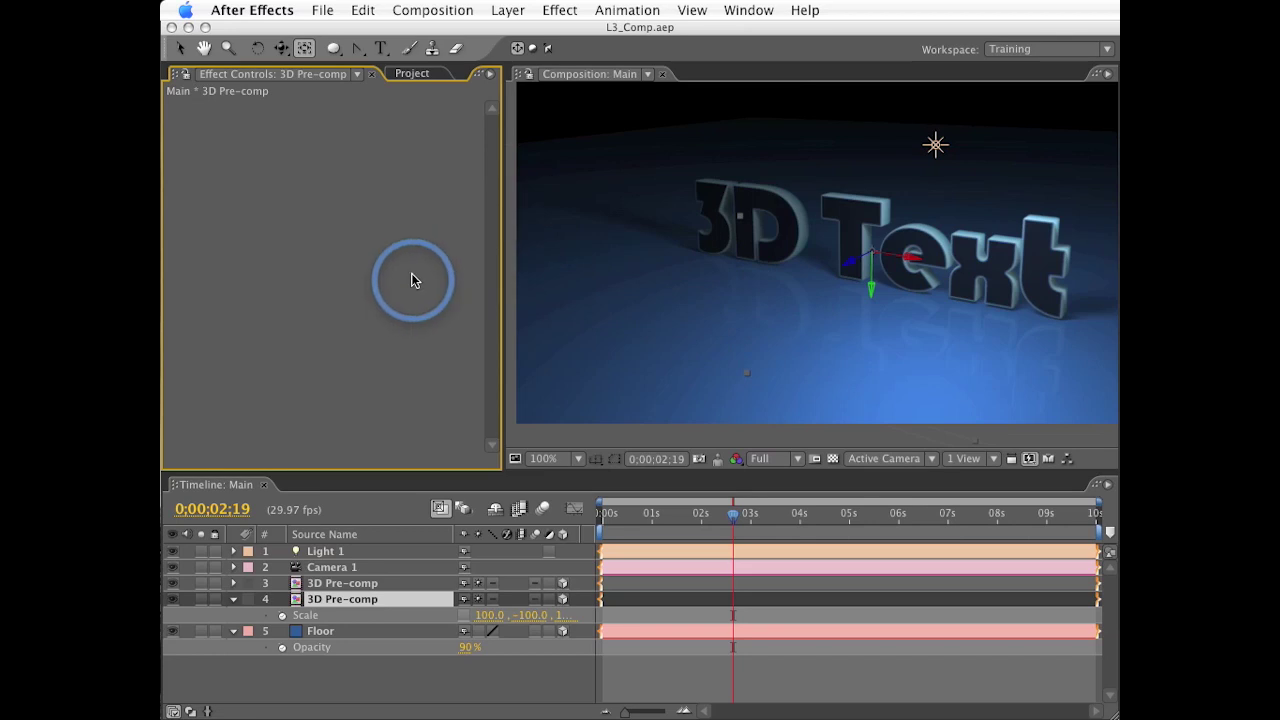
Step: Create a new composition named Sun Rays and view it at 50% magnification
{"action": "key", "text": "ctrl+n"}
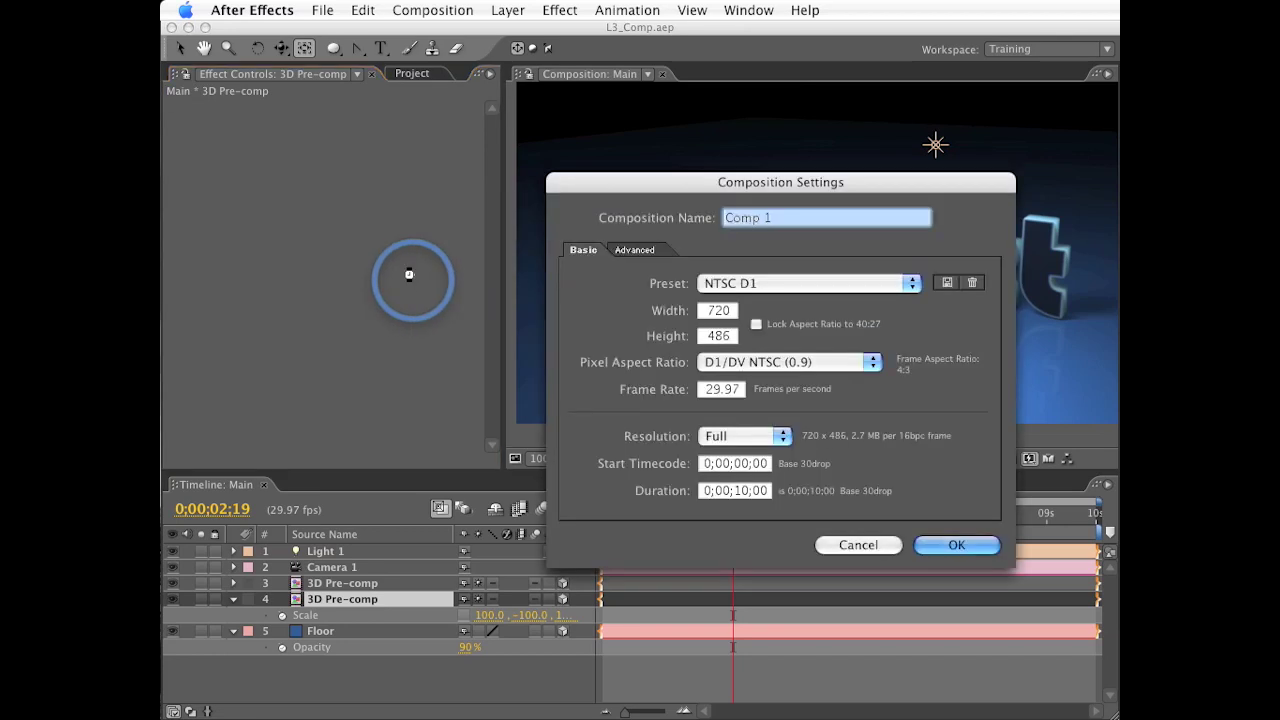
{"action": "type", "text": "Sun Rays"}
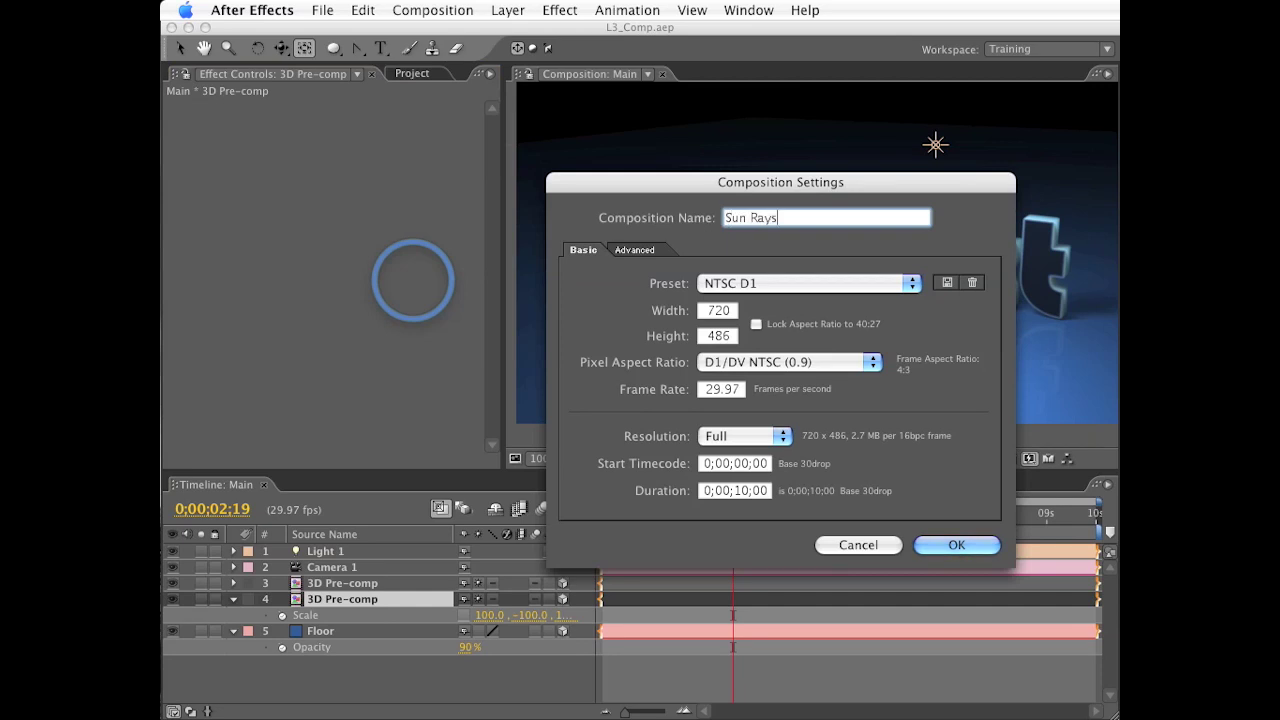
{"action": "key", "text": "Return"}
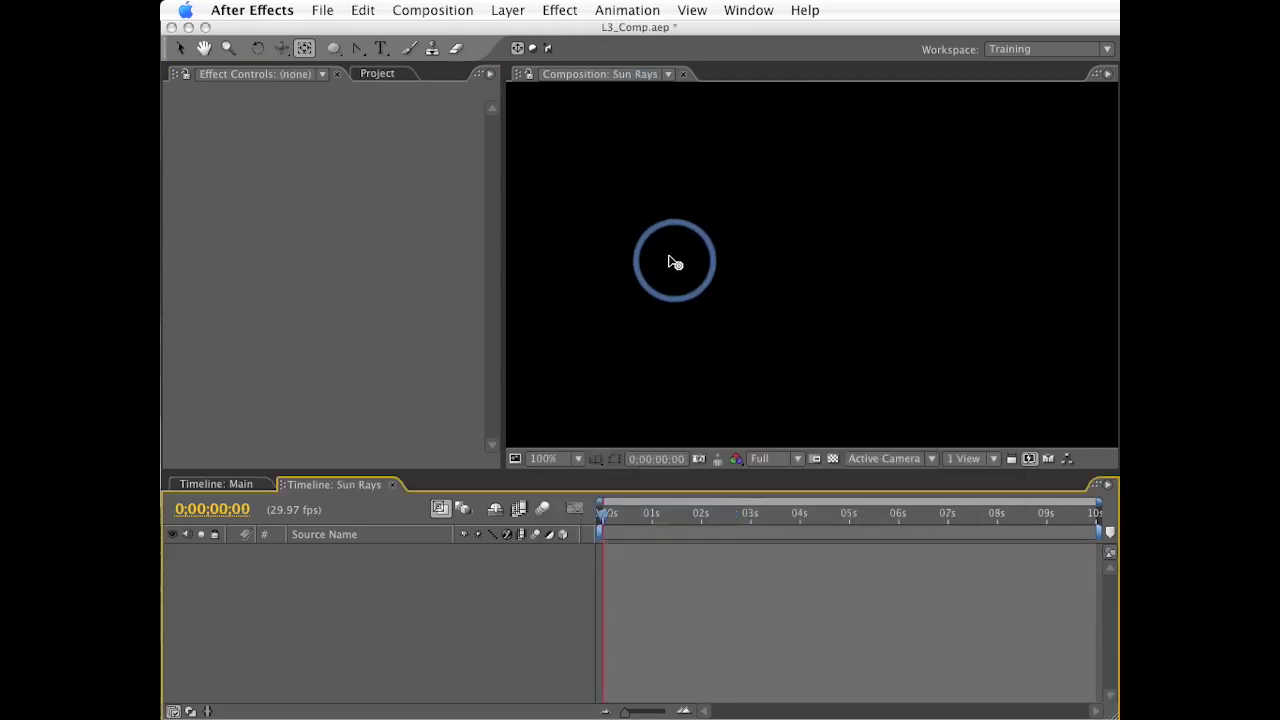
{"action": "key", "text": "comma"}
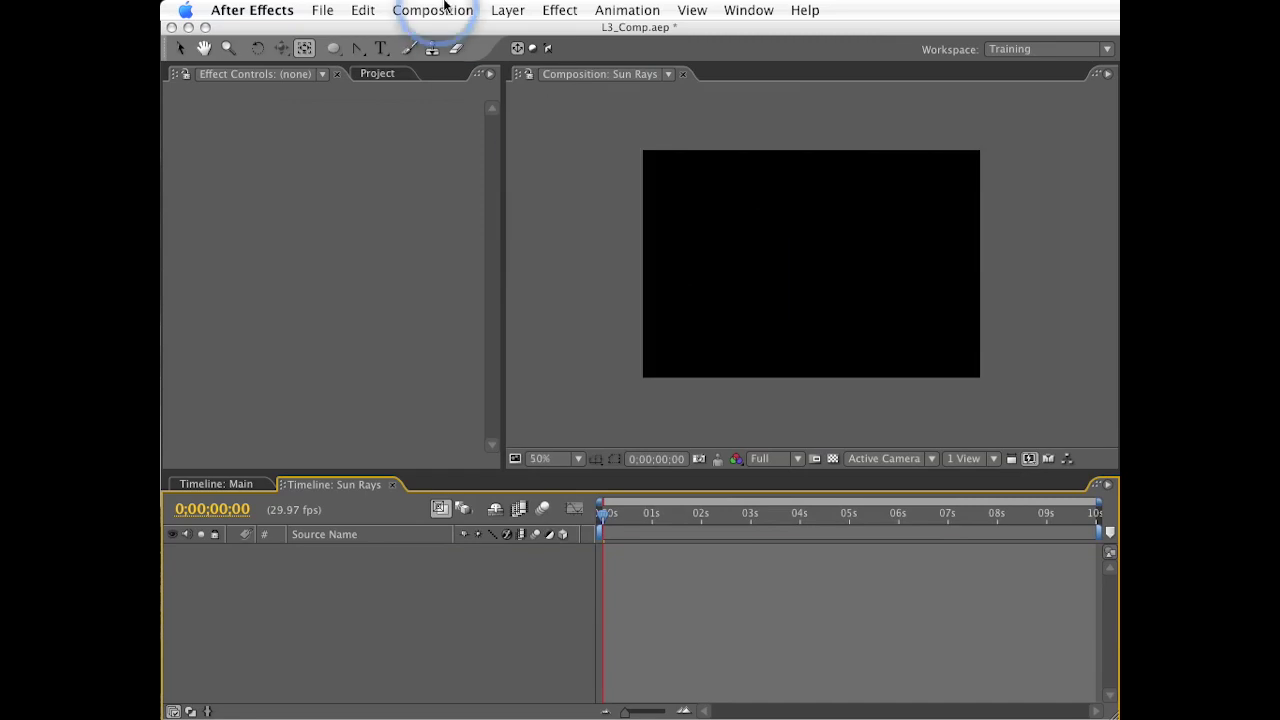
Step: Add a 300×900 light-blue (5894ED) solid layer named Ray
{"action": "left_click", "coordinate": [507, 10]}
{"action": "mouse_move", "coordinate": [516, 33]}
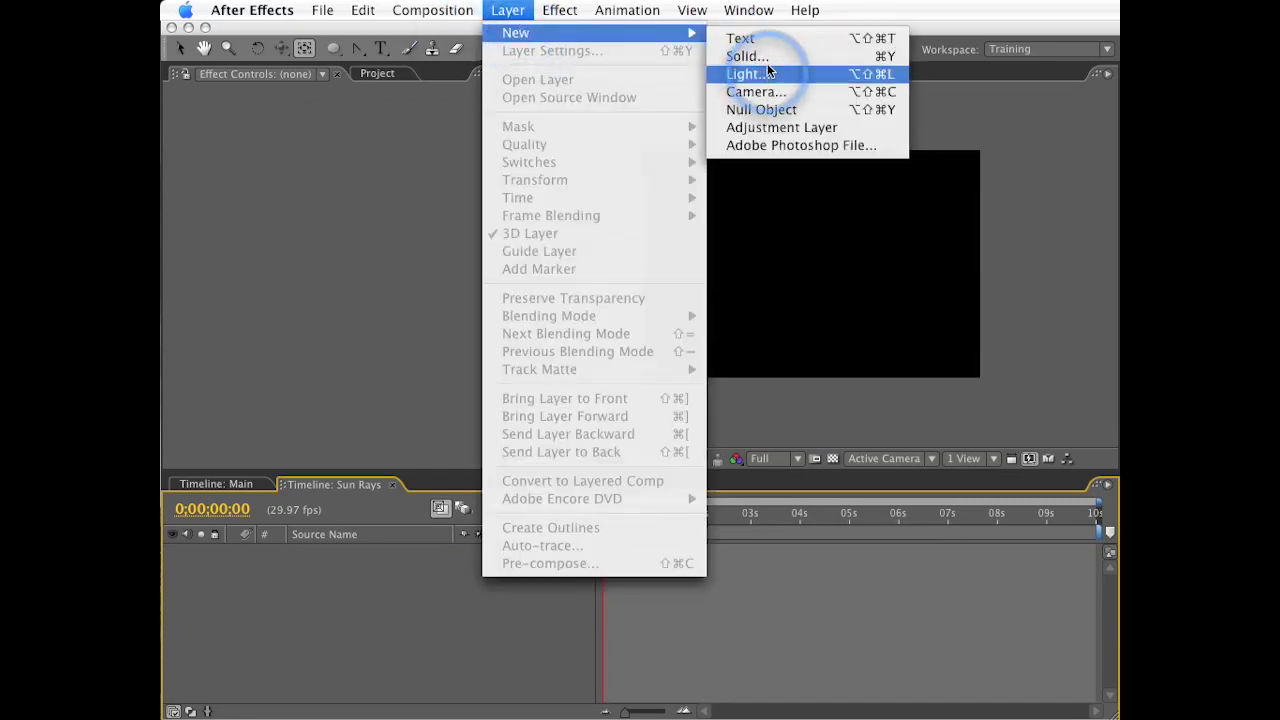
{"action": "left_click", "coordinate": [768, 58]}
{"action": "key", "text": "Tab"}
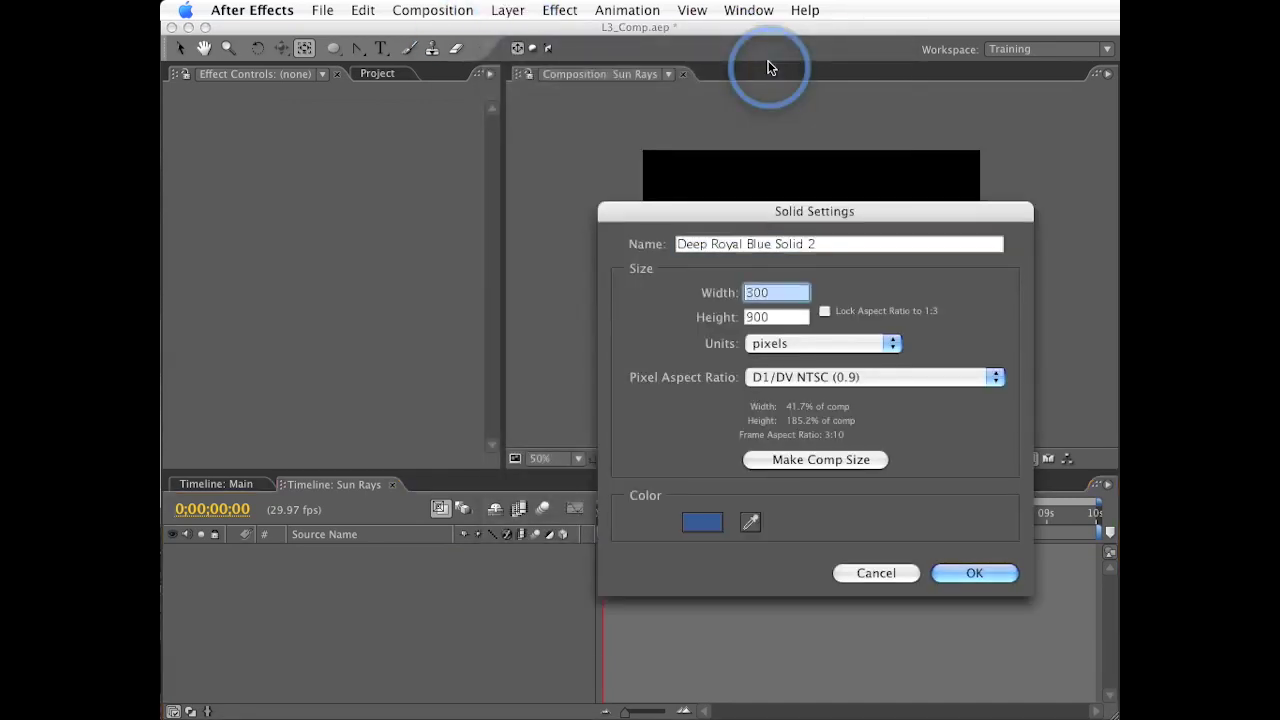
{"action": "key", "text": "Tab"}
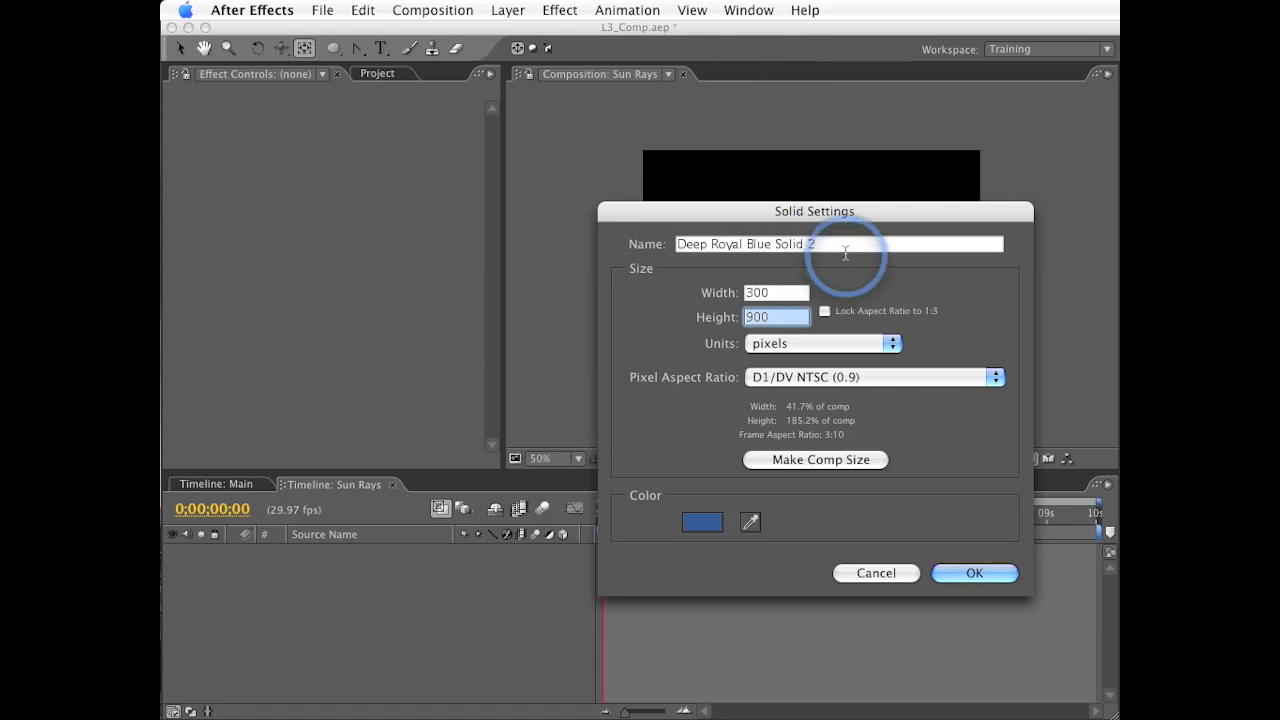
{"action": "key", "text": "Tab"}
{"action": "type", "text": "R"}
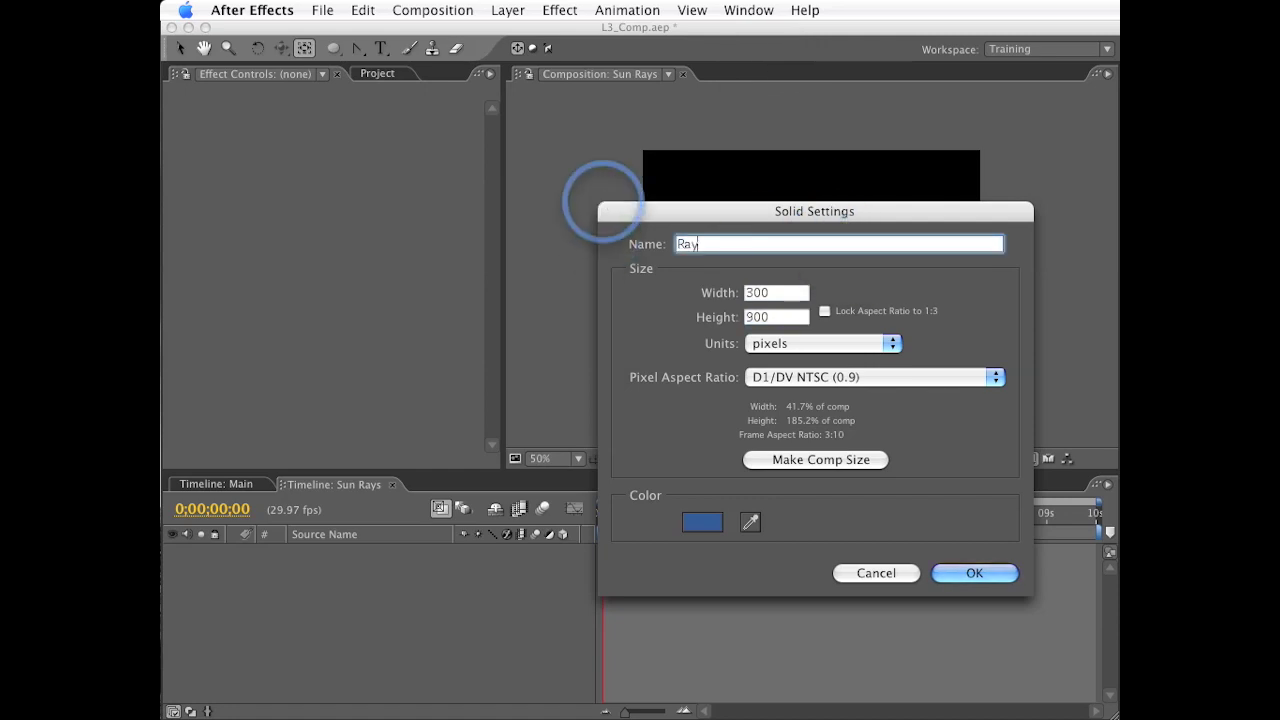
{"action": "left_click", "coordinate": [702, 521]}
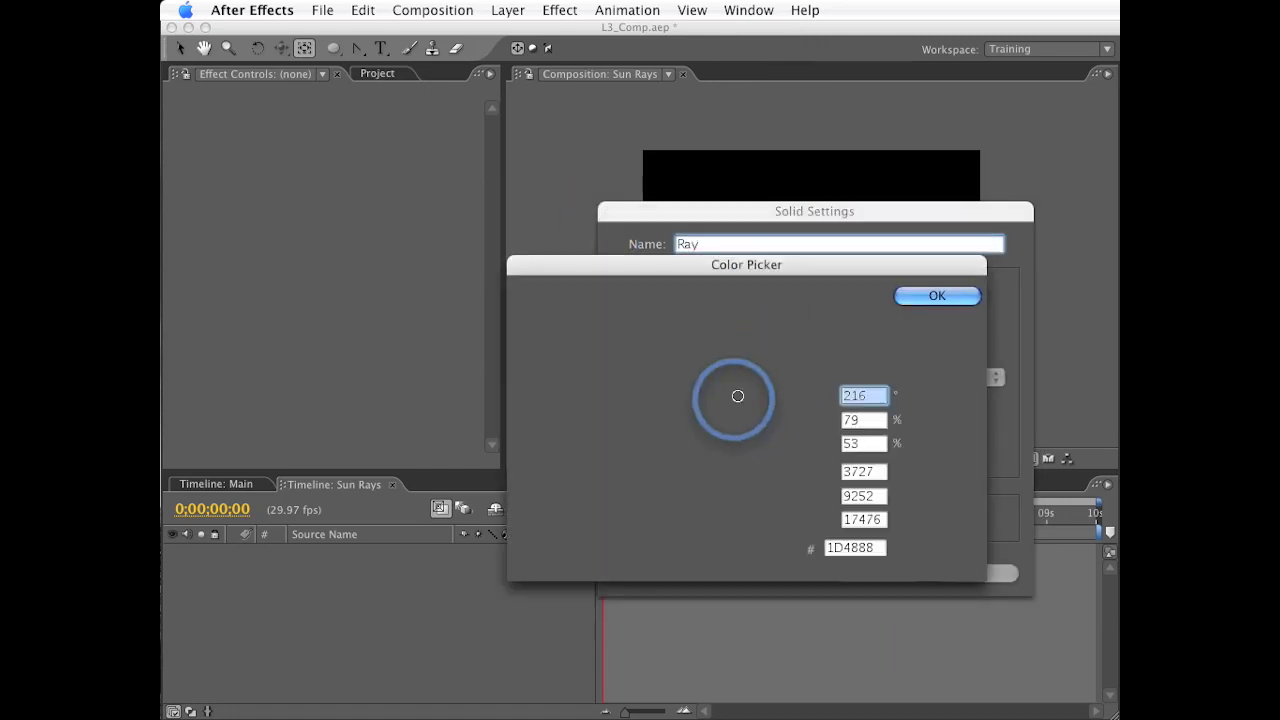
{"action": "left_click_drag", "start_coordinate": [749, 386], "coordinate": [669, 323]}
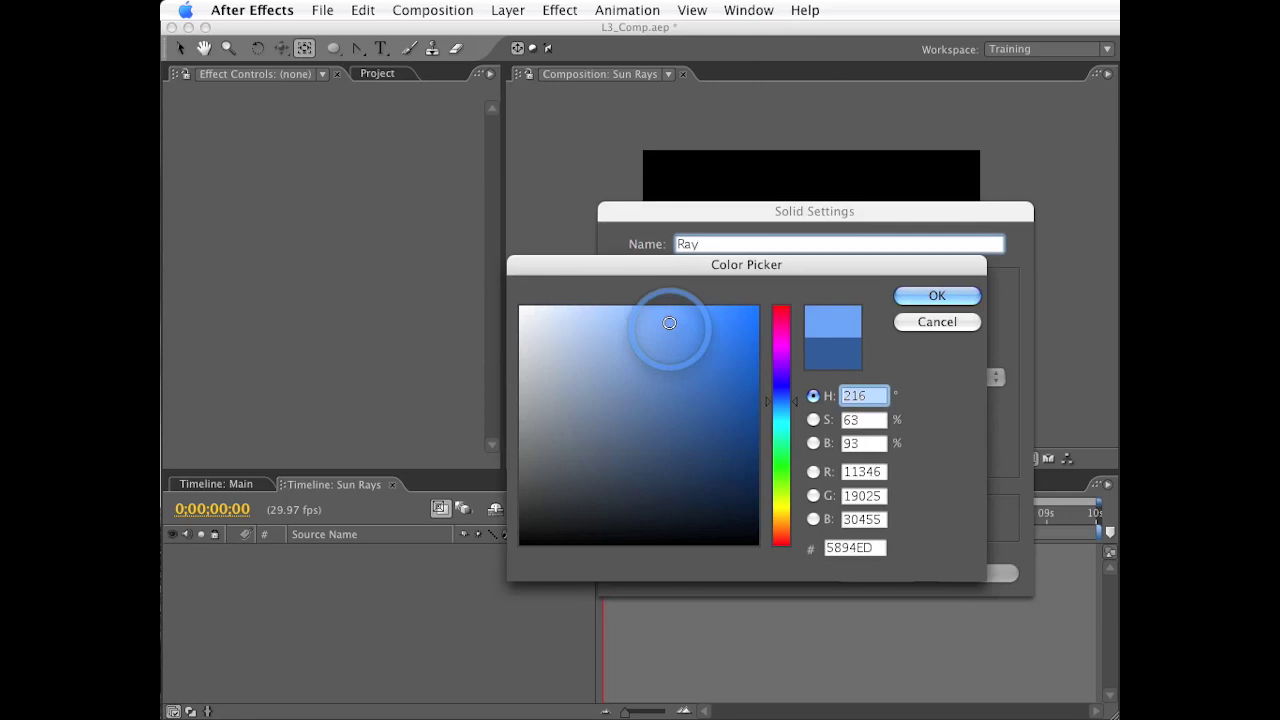
{"action": "key", "text": "Return"}
{"action": "key", "text": "Return"}
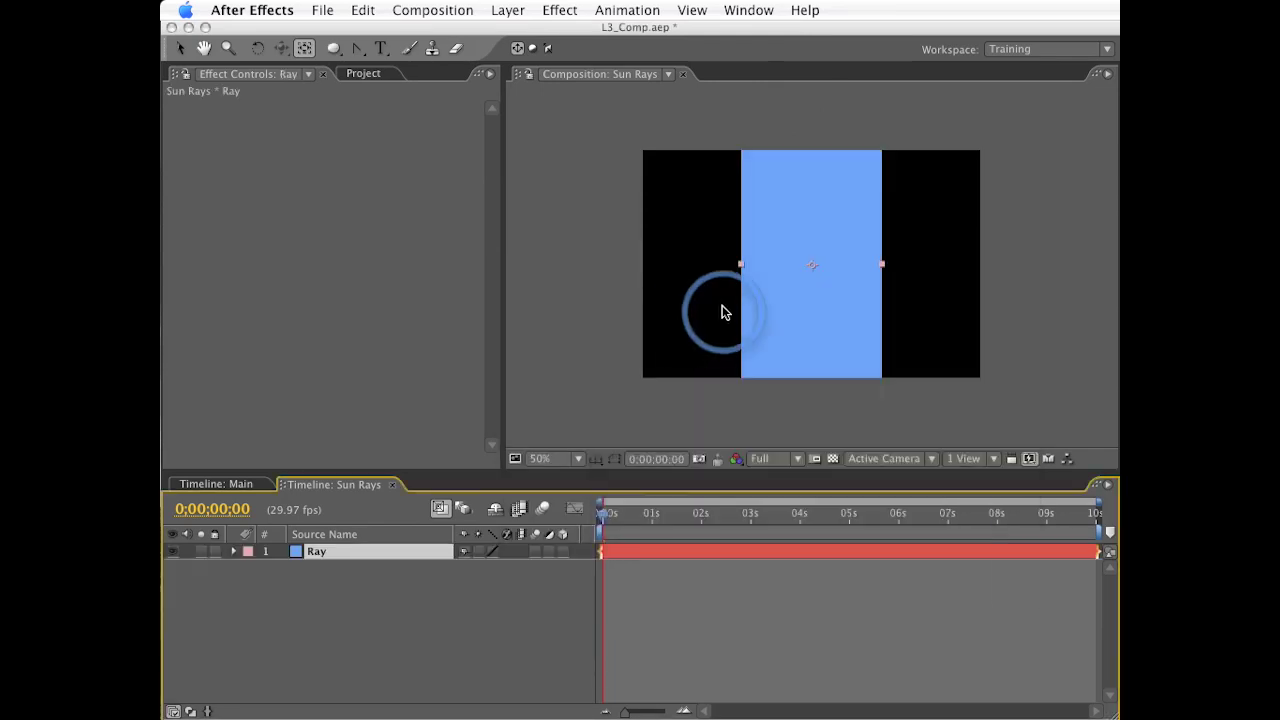
Step: Pre-compose Ray into Ray Comp 1, leaving all attributes in Sun Rays
{"action": "key", "text": "super+shift+c"}
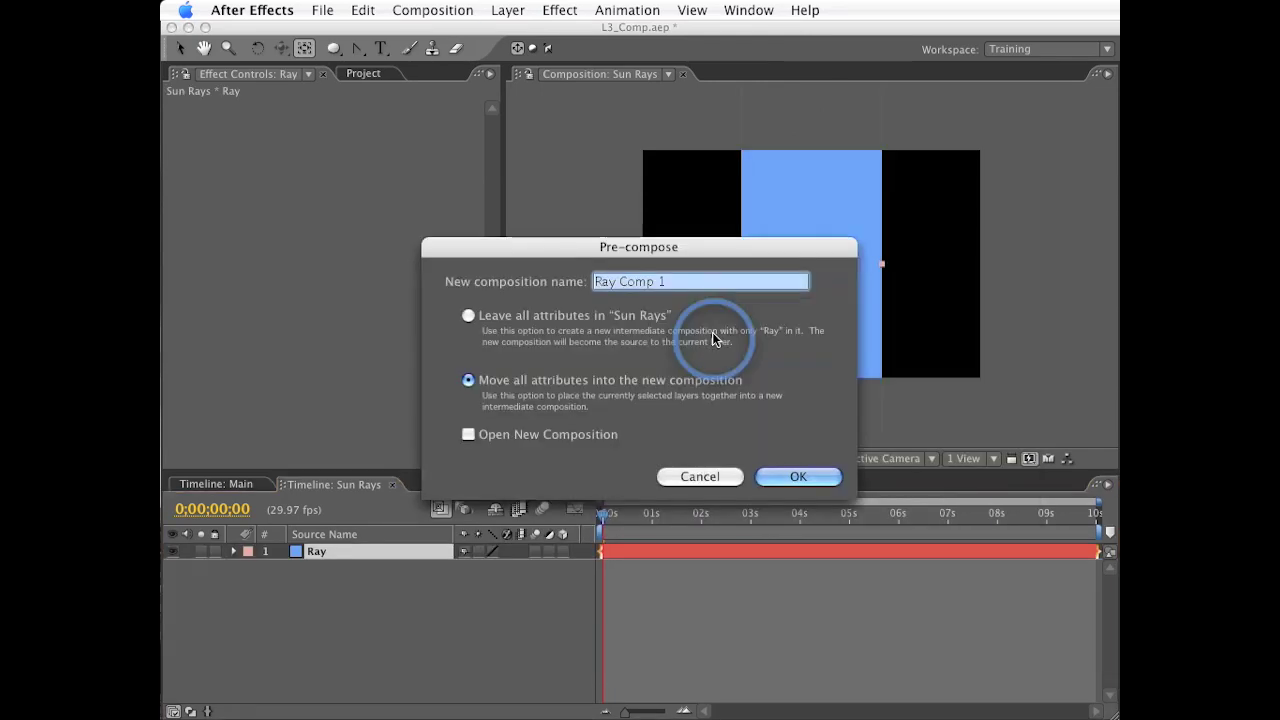
{"action": "left_click", "coordinate": [572, 316]}
{"action": "key", "text": "Return"}
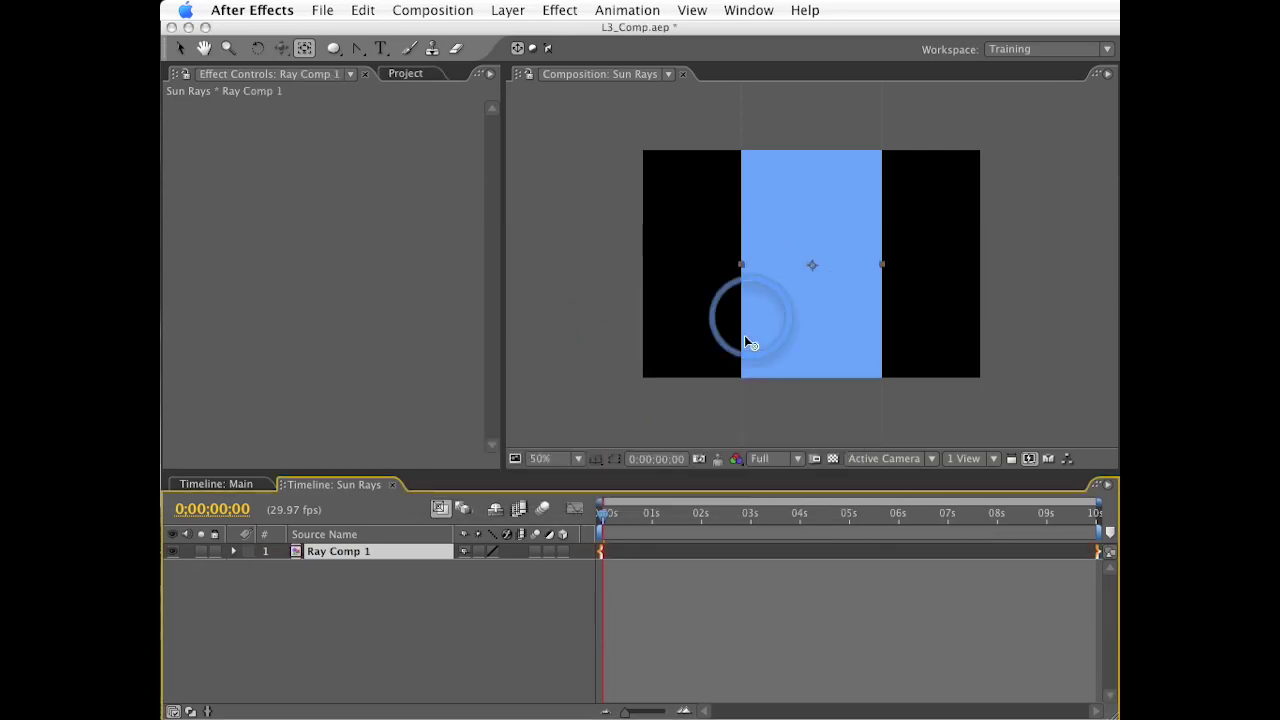
Step: In Ray Comp 1's Layer panel, drag the anchor point down to the ray's bottom edge
{"action": "double_click", "coordinate": [330, 551], "text": "alt"}
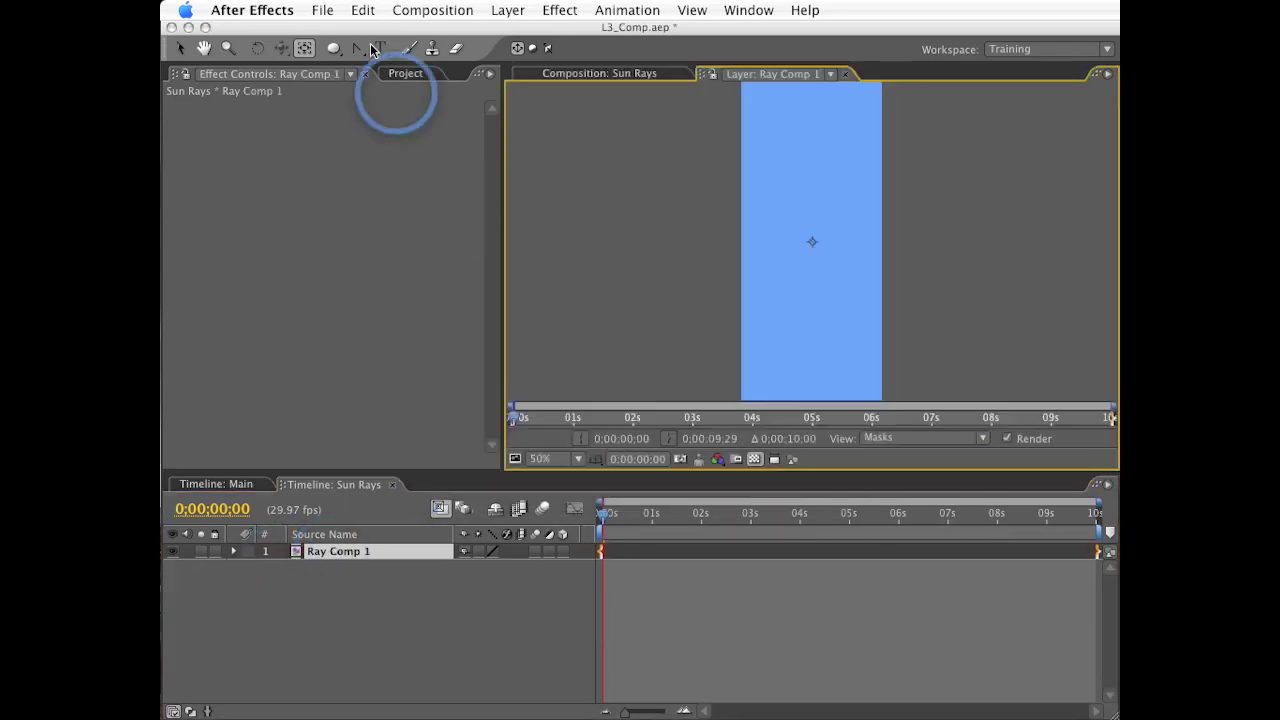
{"action": "left_click", "coordinate": [830, 257]}
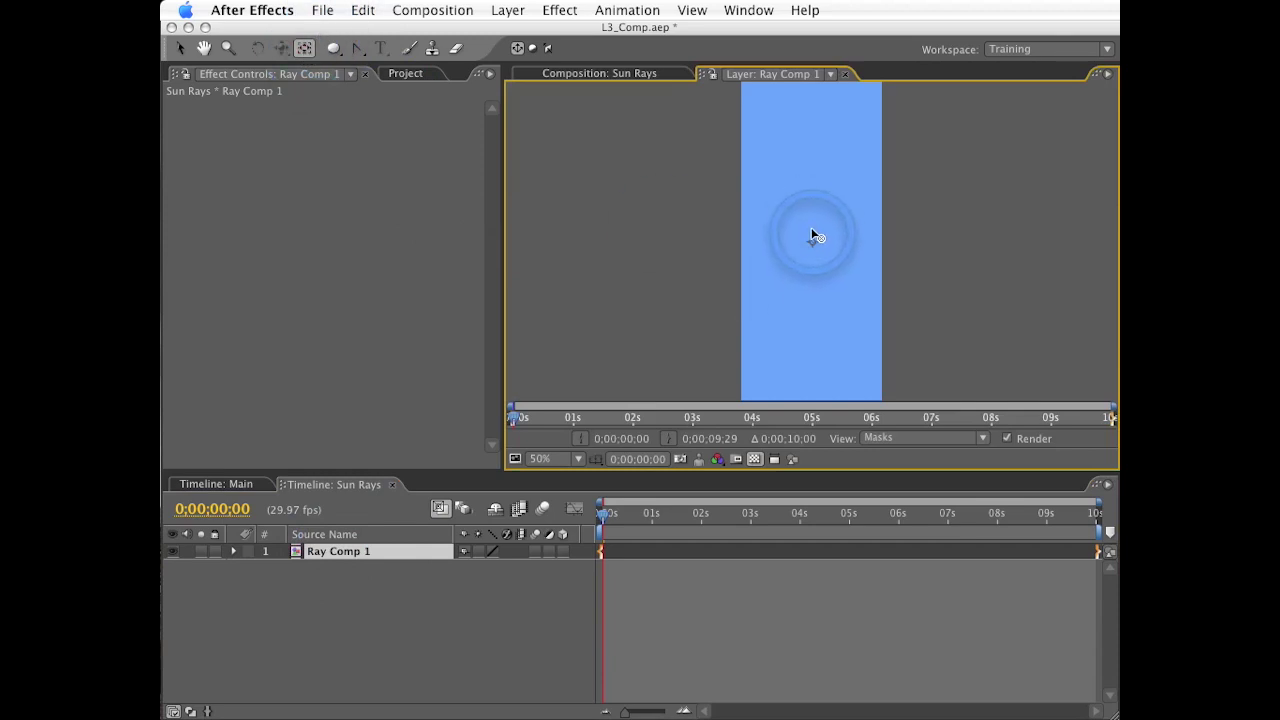
{"action": "key", "text": "grave"}
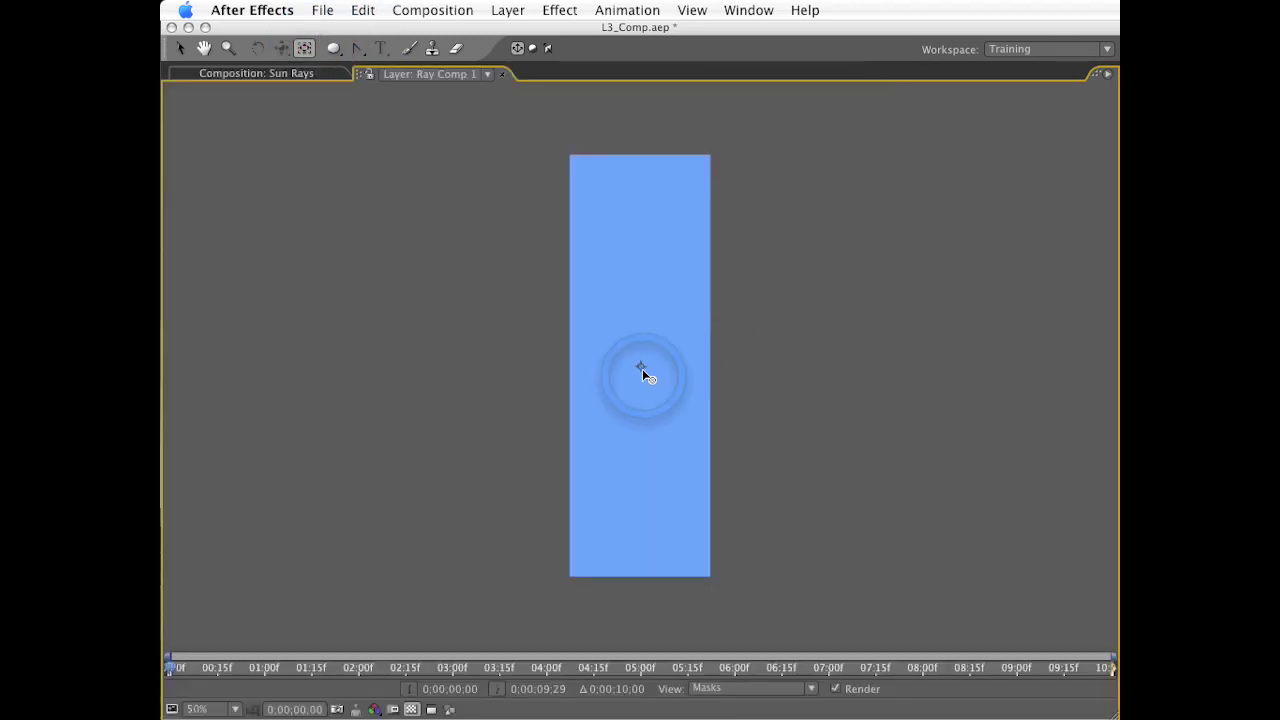
{"action": "left_click", "coordinate": [650, 456]}
{"action": "left_click_drag", "start_coordinate": [650, 456], "coordinate": [647, 559]}
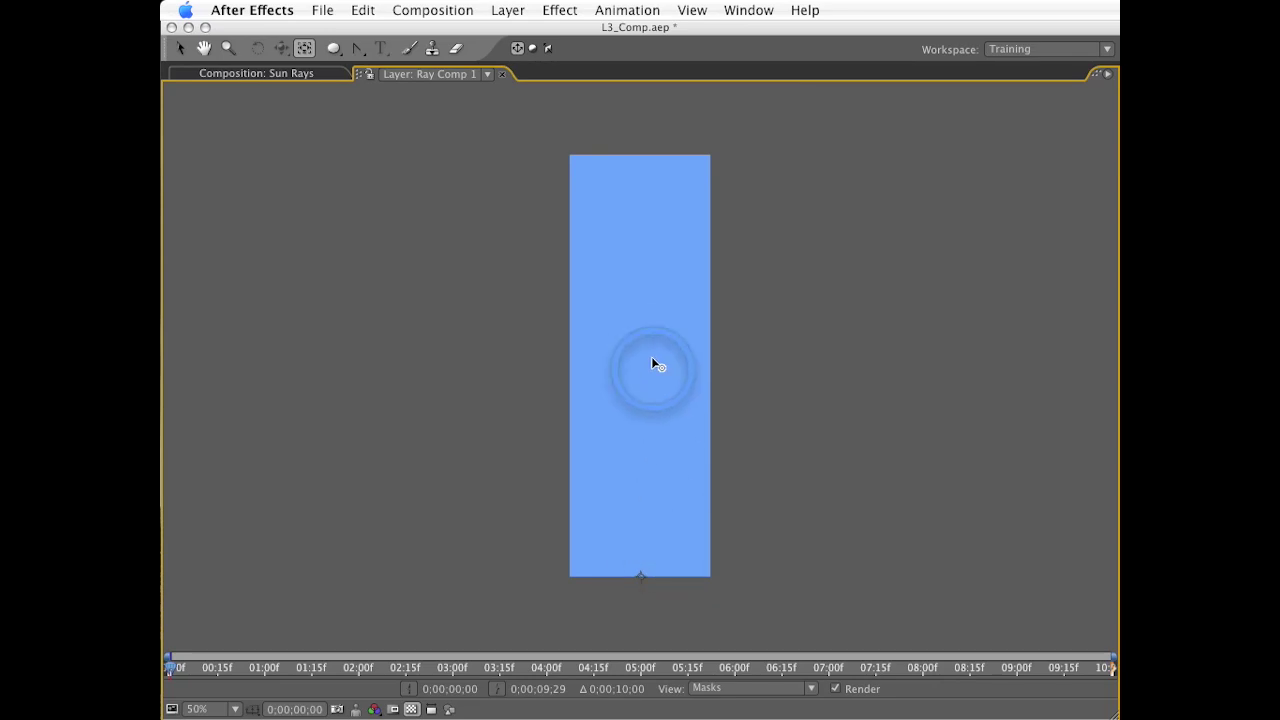
{"action": "key", "text": "grave"}
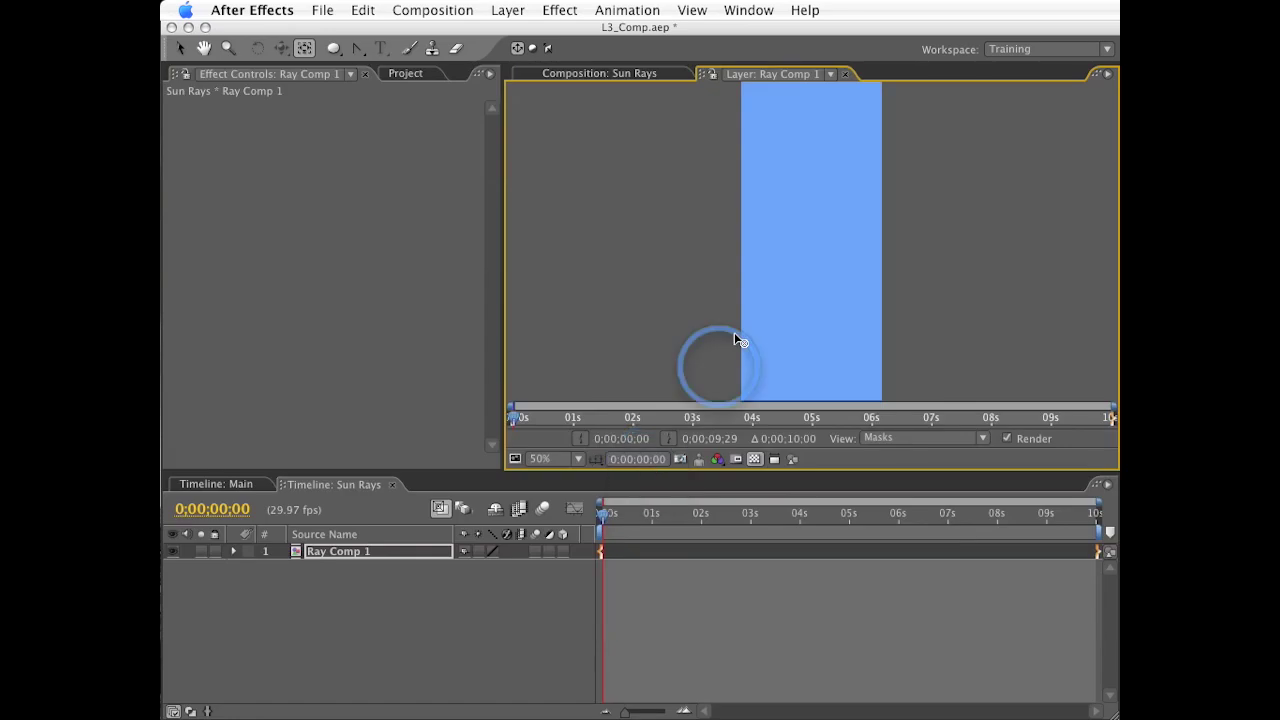
Step: Close the Layer view and open the Ray Comp 1 precomp for mask drawing
{"action": "left_click", "coordinate": [849, 76]}
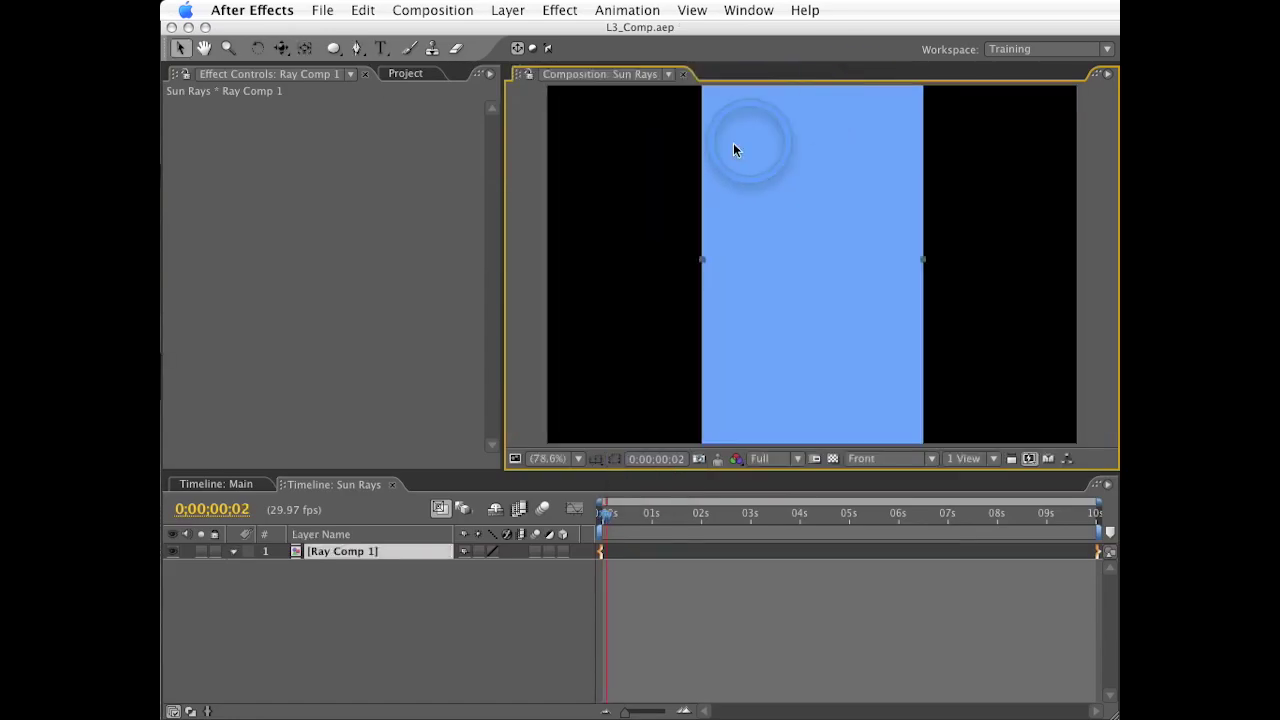
{"action": "left_click", "coordinate": [350, 555]}
{"action": "double_click", "coordinate": [360, 549]}
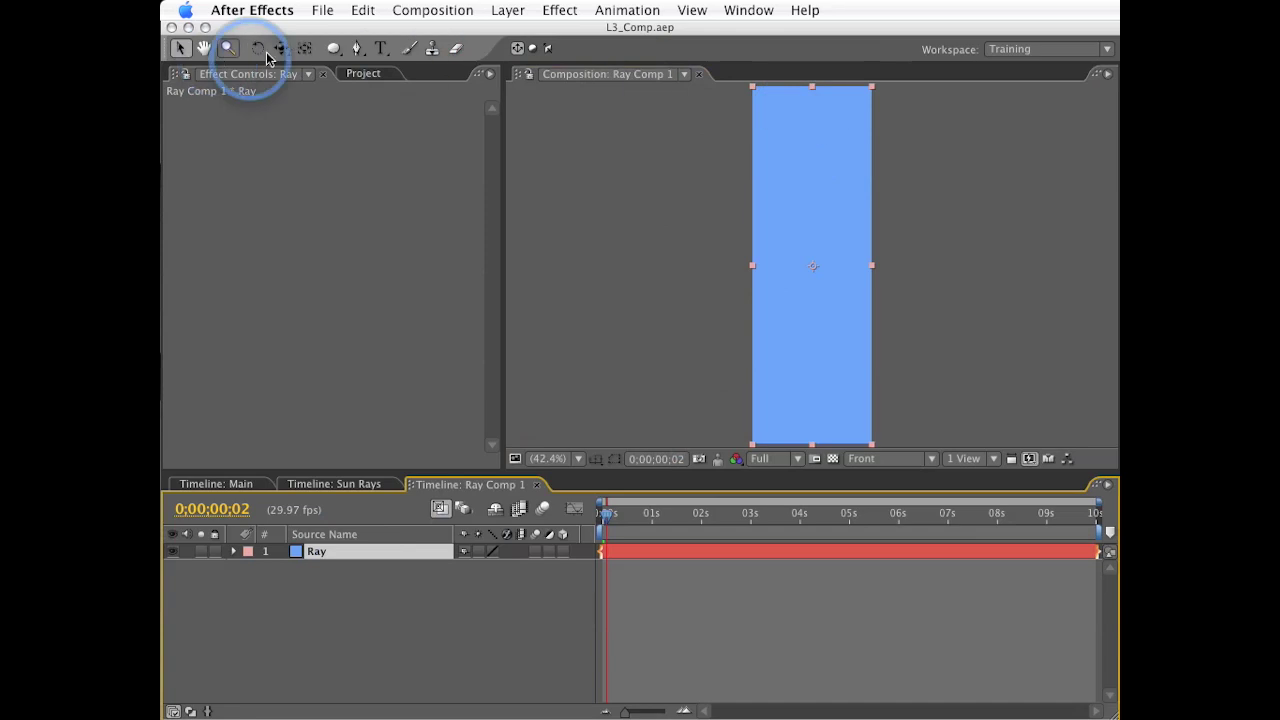
{"action": "left_click", "coordinate": [356, 49]}
{"action": "key", "text": "grave"}
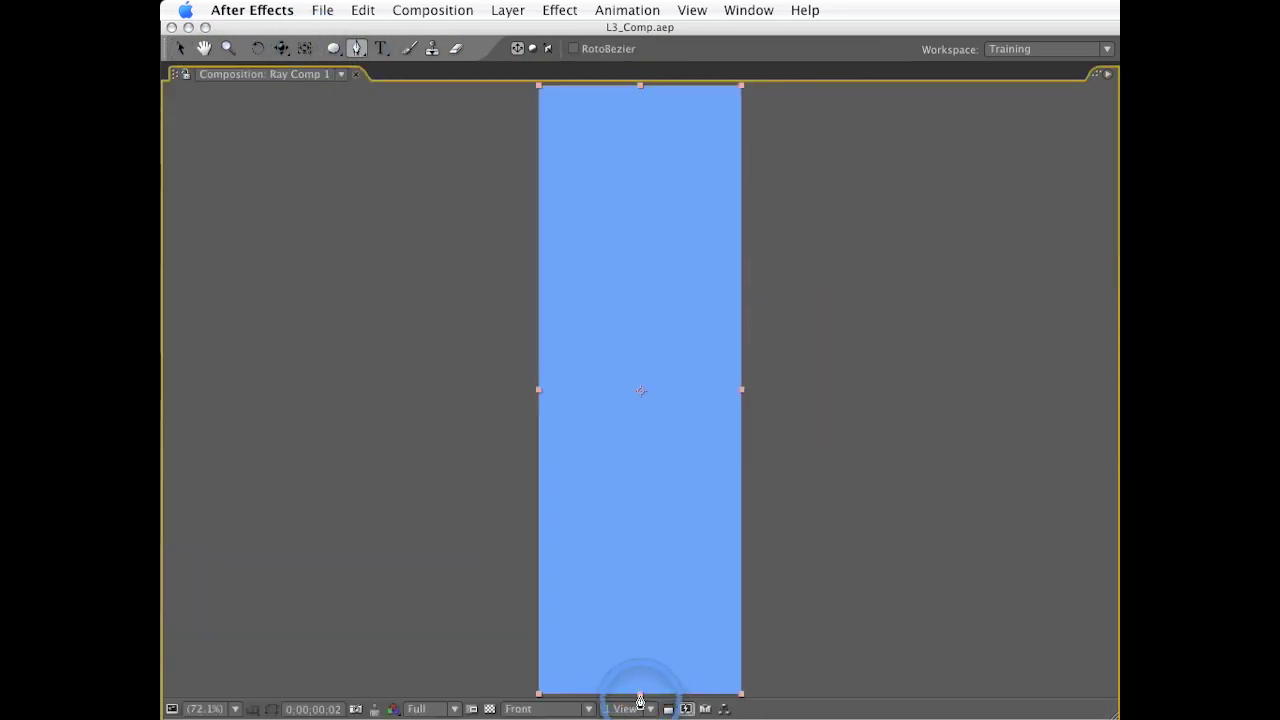
Step: Draw a triangular mask tapering the ray to a point, then return to Sun Rays
{"action": "left_click_drag", "start_coordinate": [640, 700], "coordinate": [539, 101]}
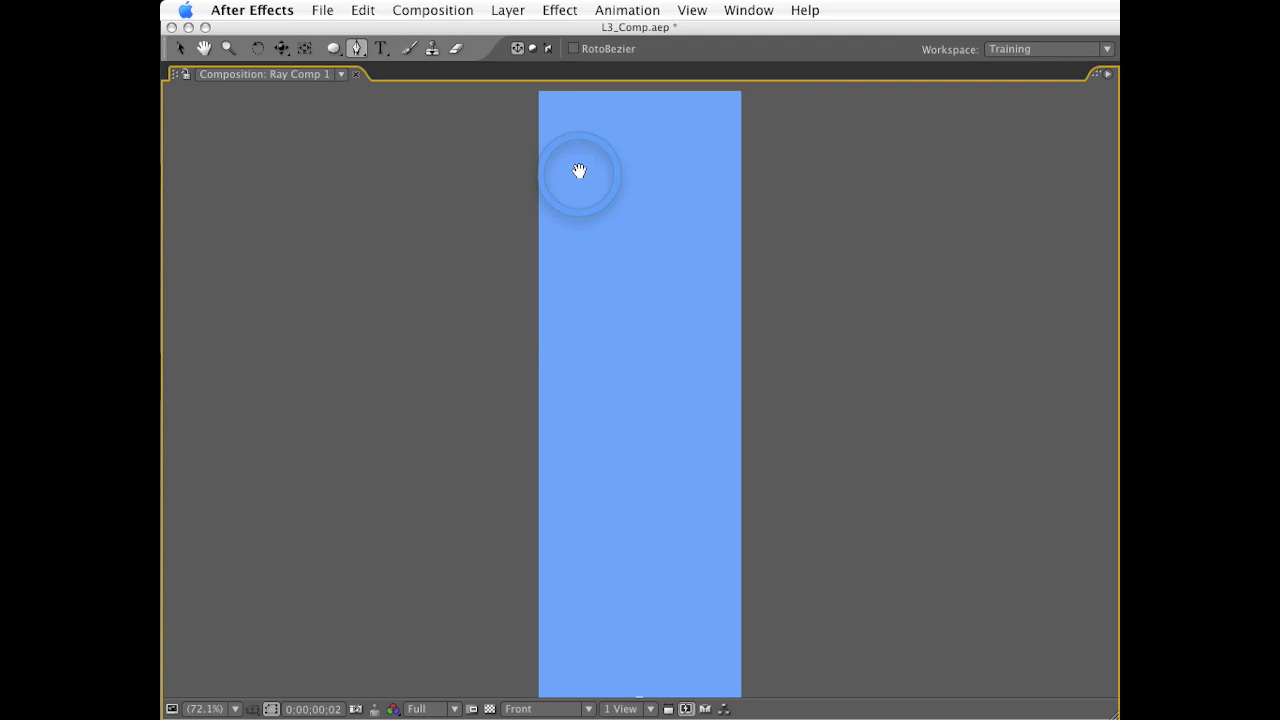
{"action": "left_click", "coordinate": [539, 95]}
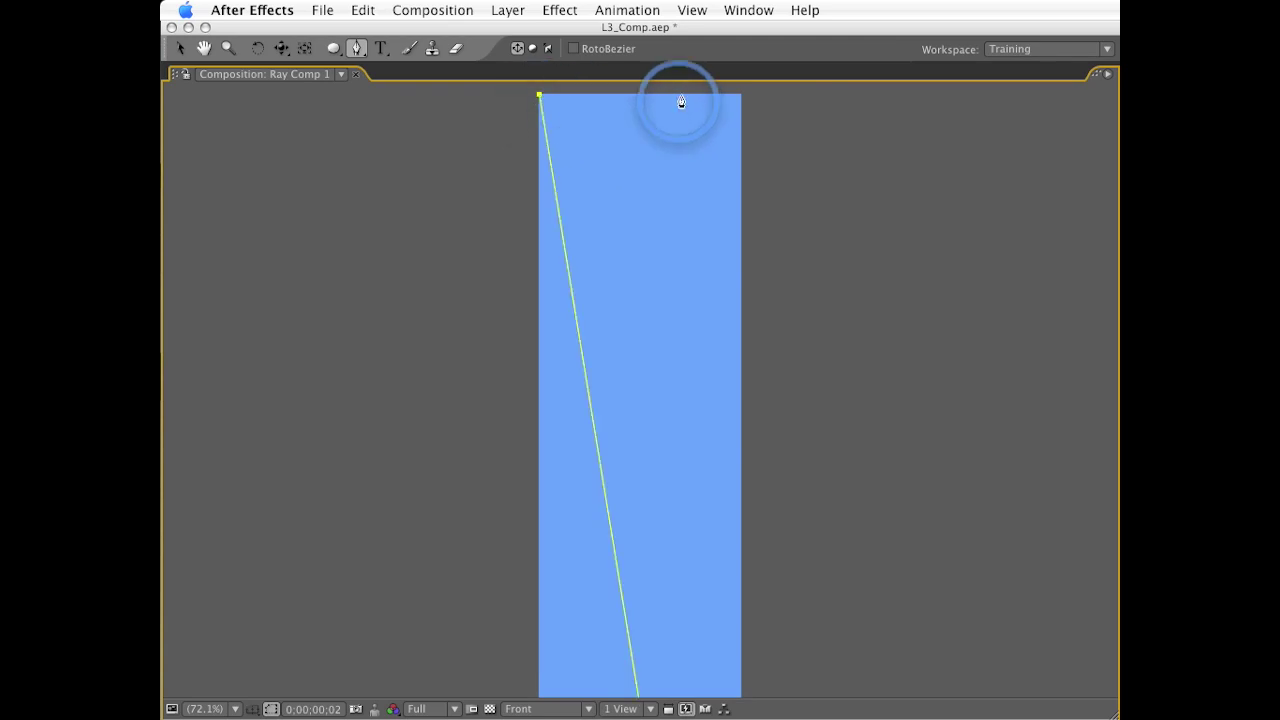
{"action": "left_click", "coordinate": [740, 95]}
{"action": "scroll", "coordinate": [634, 663], "scroll_direction": "down", "scroll_amount": 2}
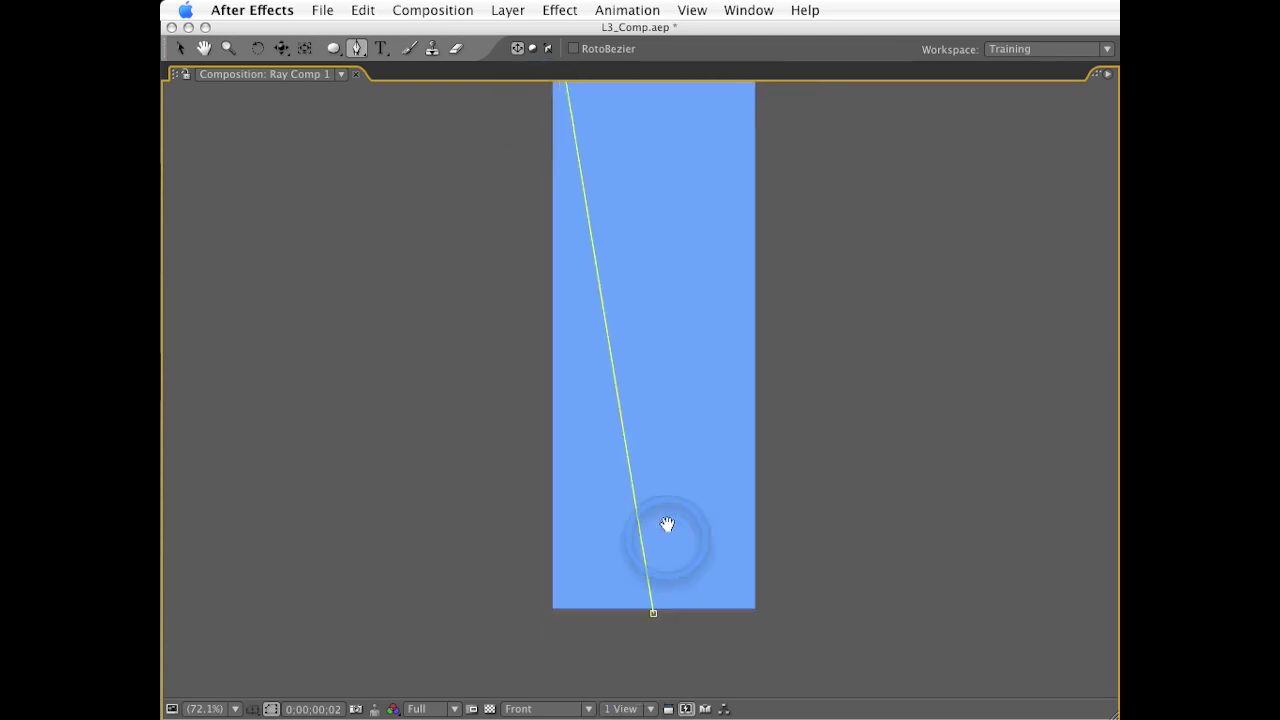
{"action": "scroll", "coordinate": [666, 523], "scroll_direction": "down", "scroll_amount": 3}
{"action": "left_click", "coordinate": [661, 517]}
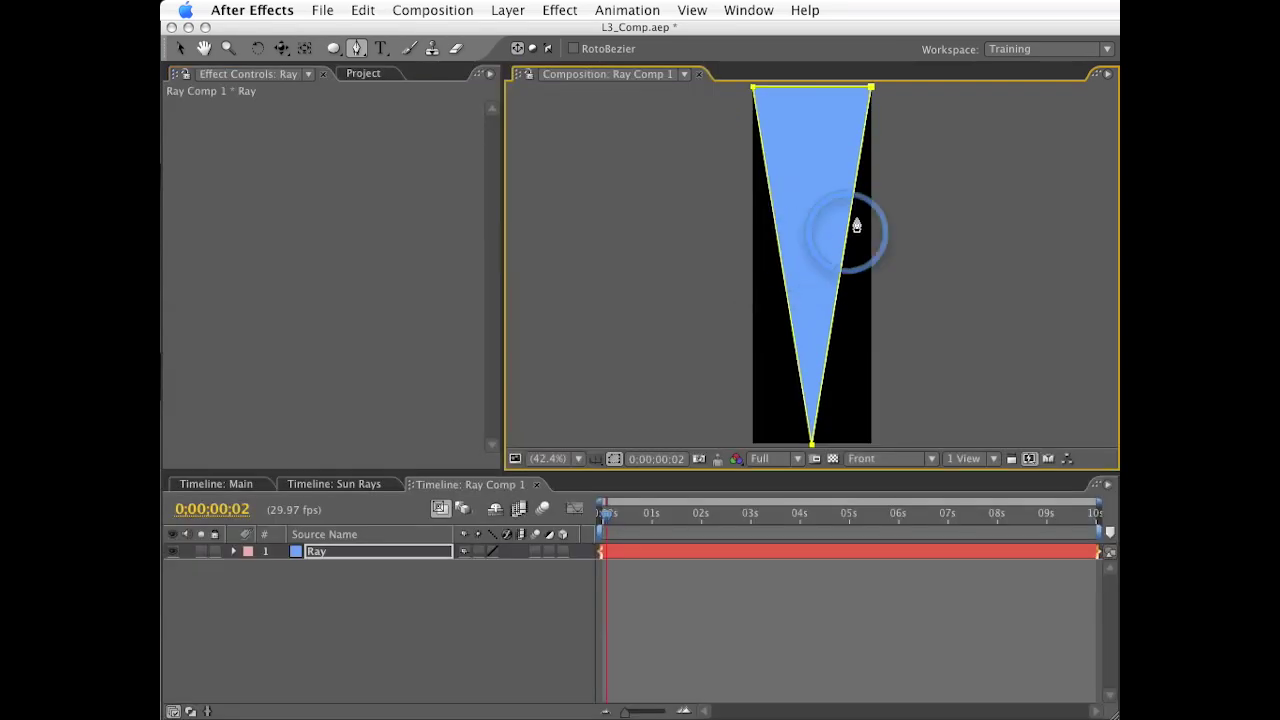
{"action": "left_click", "coordinate": [350, 596]}
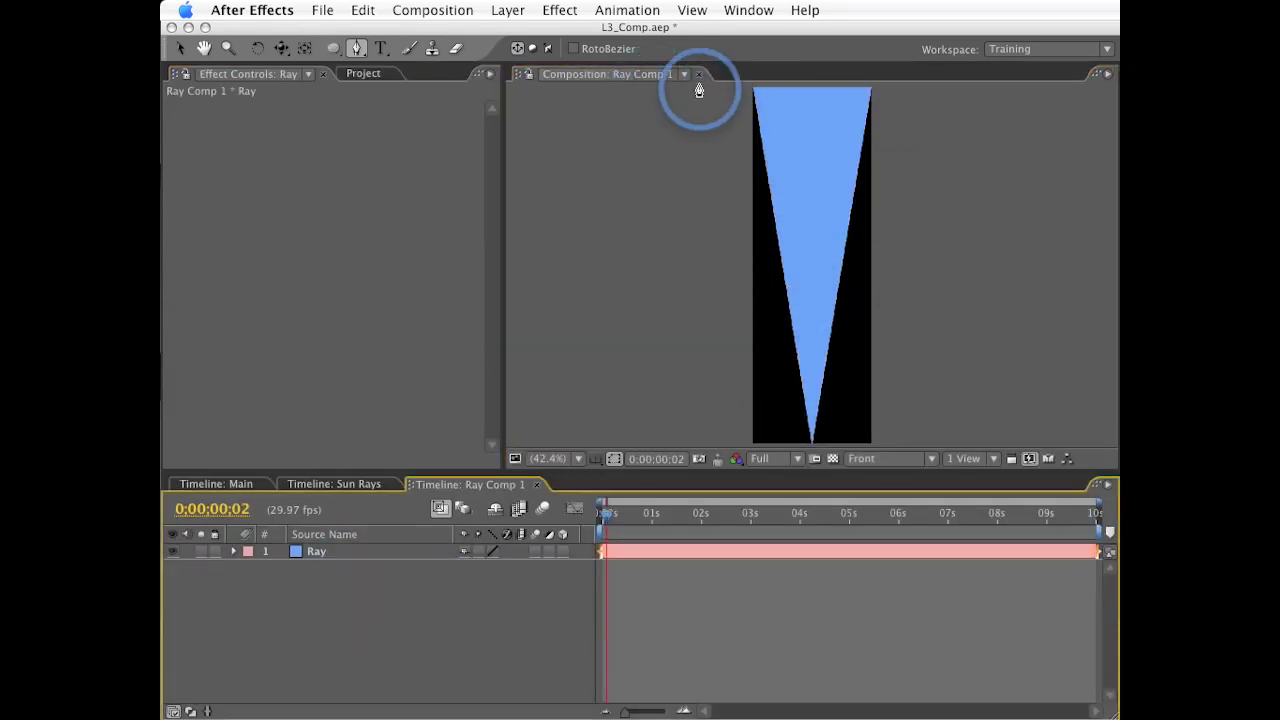
{"action": "key", "text": "ctrl+w"}
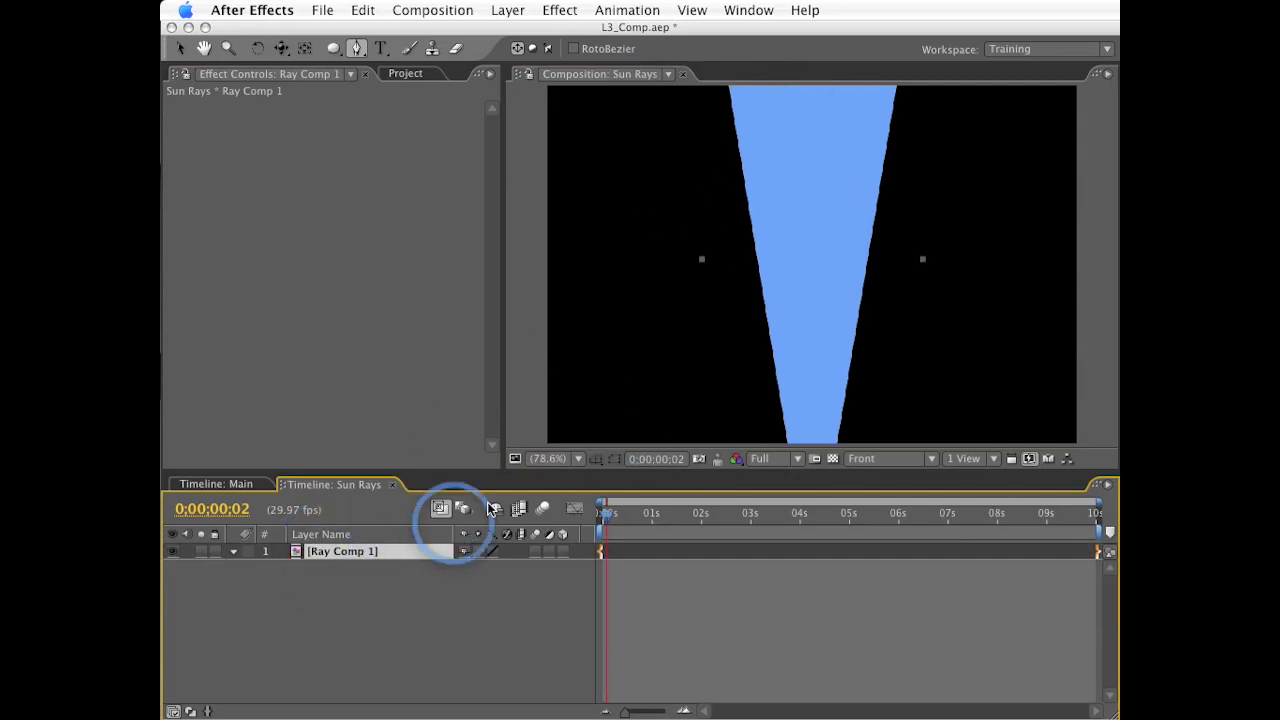
Step: Move Ray Comp 1 up and nudge it until its narrow tip meets the comp centre
{"action": "key", "text": "v"}
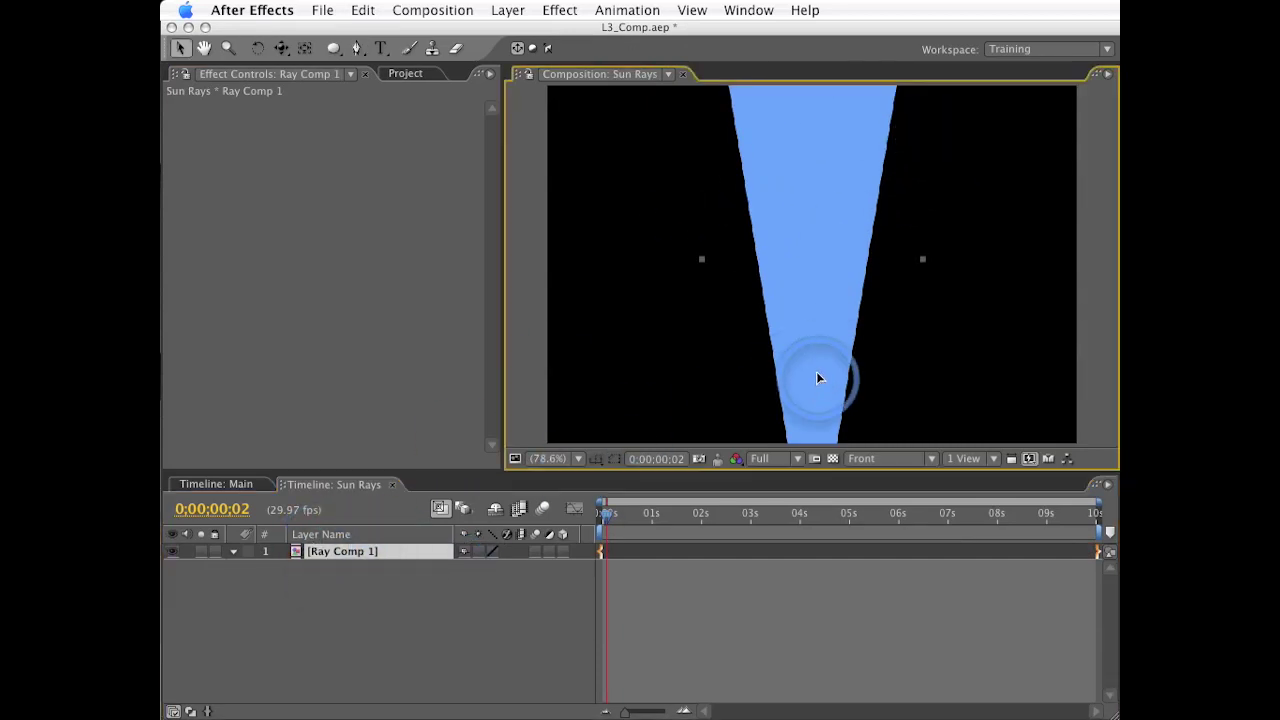
{"action": "left_click_drag", "start_coordinate": [816, 371], "coordinate": [810, 178]}
{"action": "key", "text": "apostrophe"}
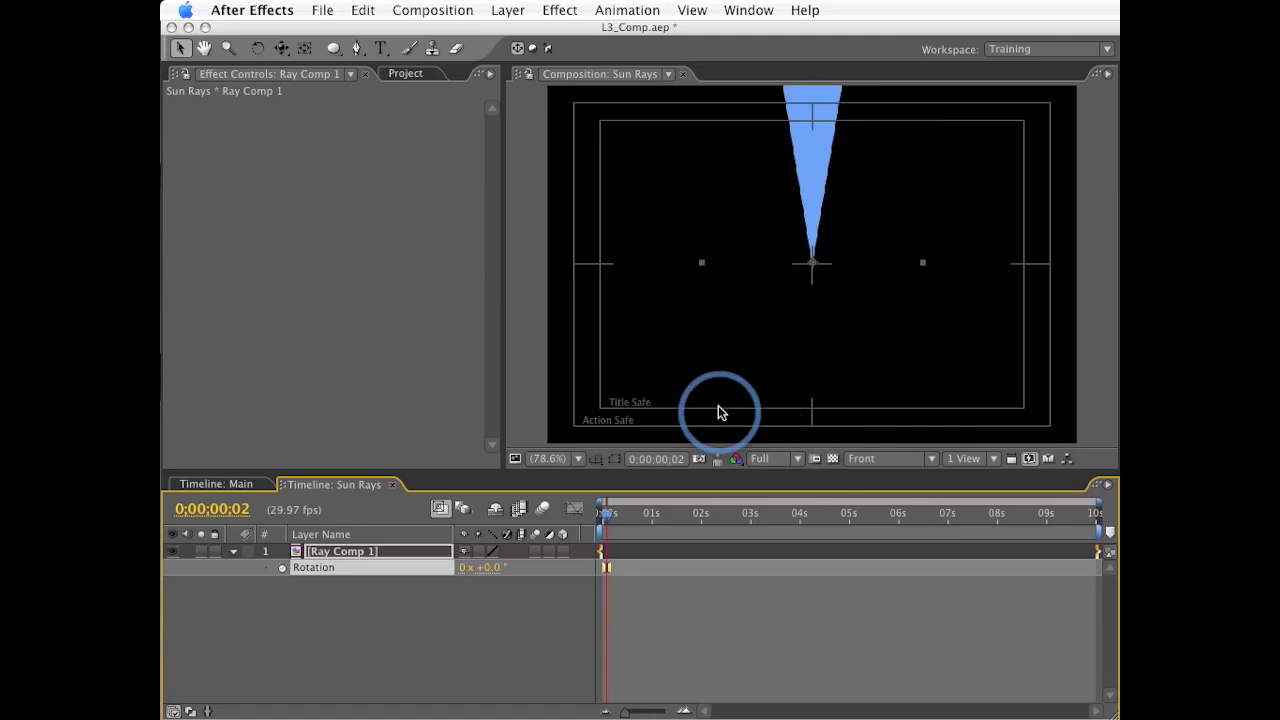
Step: Add a new null object layer named Controller
{"action": "left_click", "coordinate": [509, 12]}
{"action": "mouse_move", "coordinate": [516, 33]}
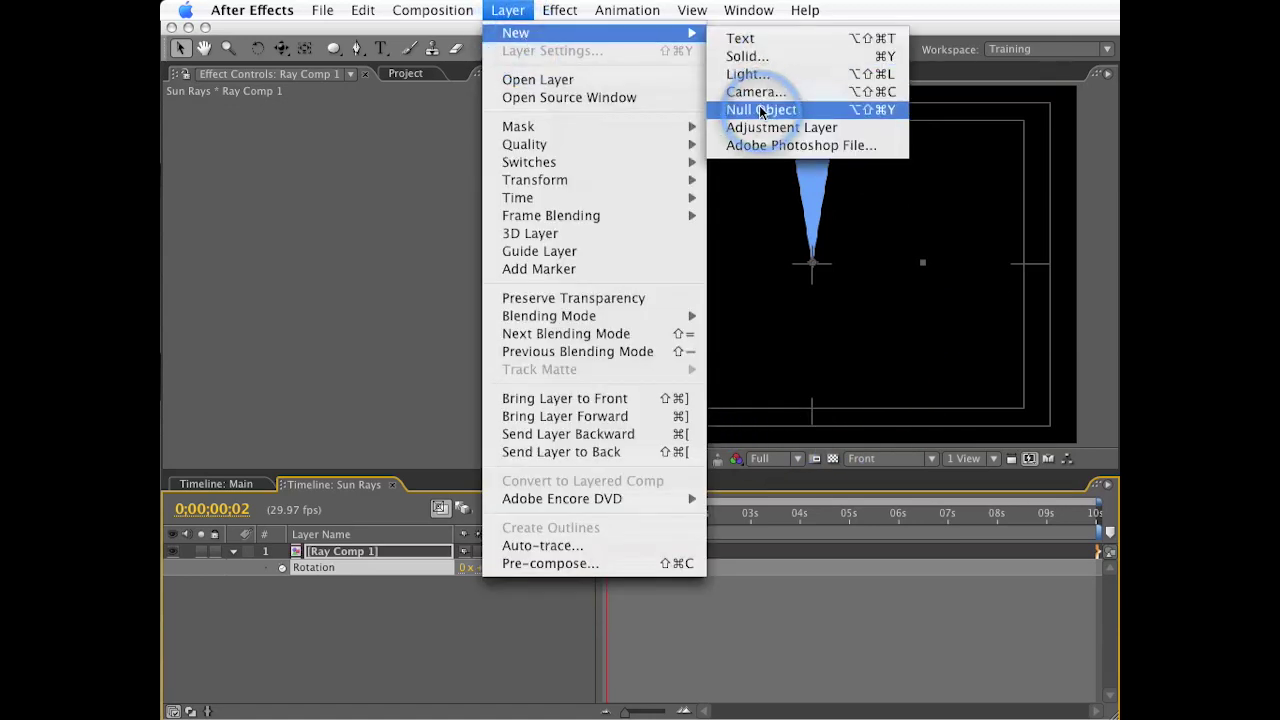
{"action": "left_click", "coordinate": [761, 110]}
{"action": "key", "text": "ctrl+shift+y"}
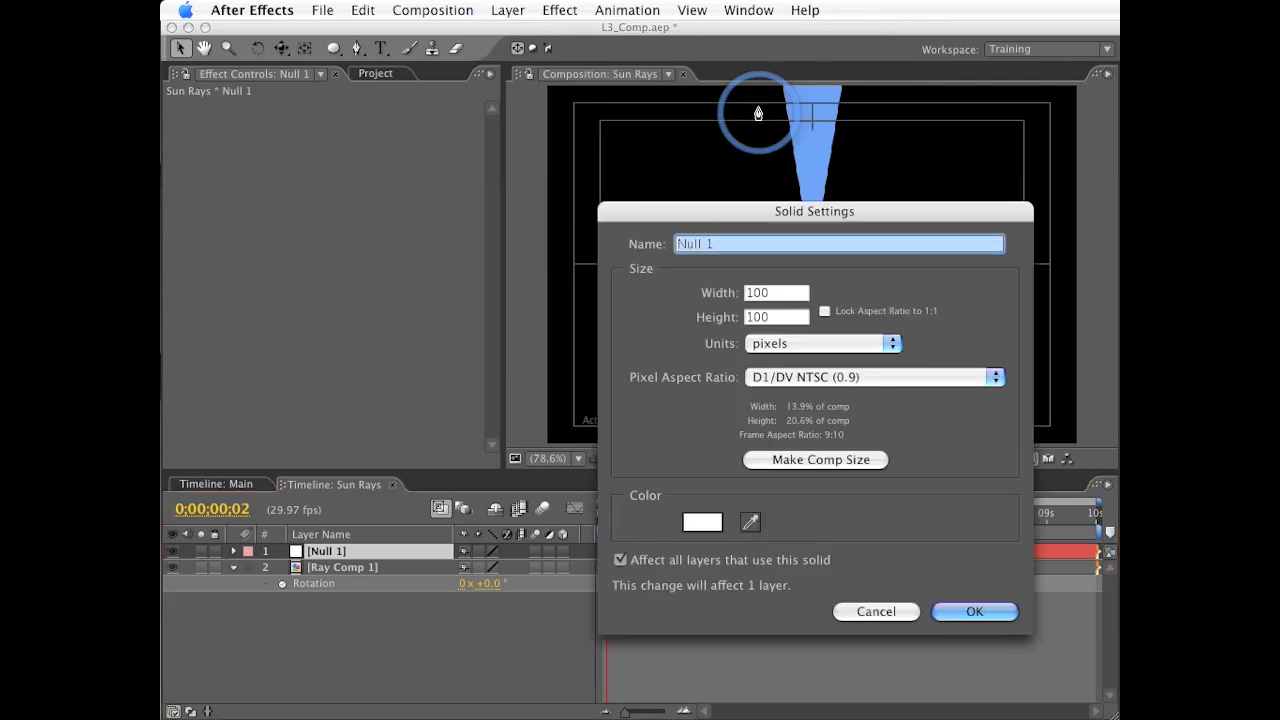
{"action": "type", "text": "Controller"}
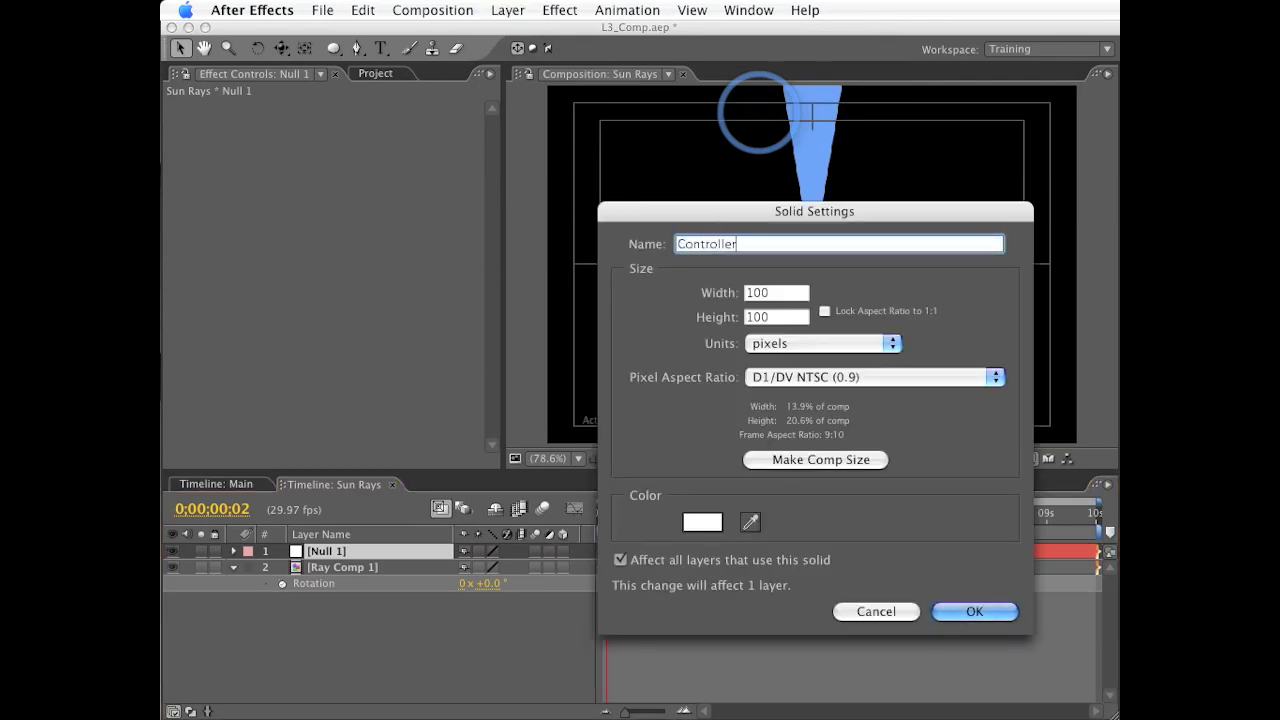
{"action": "key", "text": "Return"}
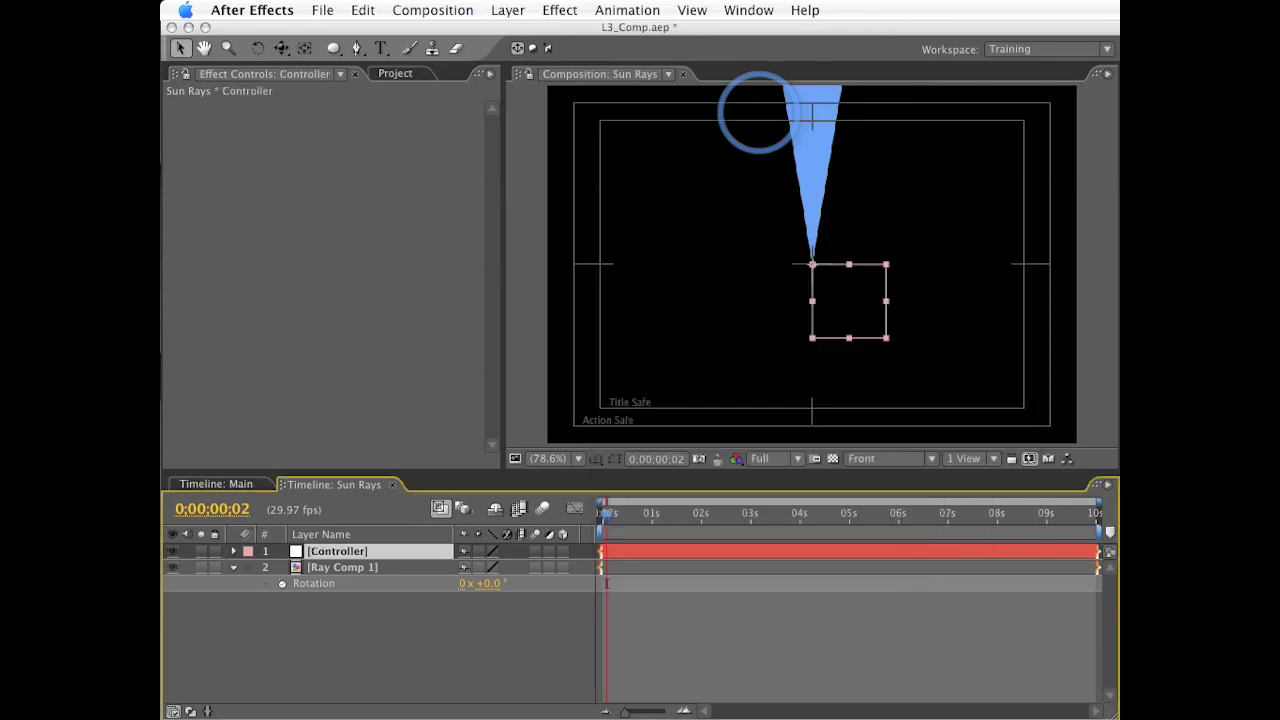
Step: Apply a Slider Control effect to Controller and rename it Fan Out
{"action": "left_click", "coordinate": [574, 9]}
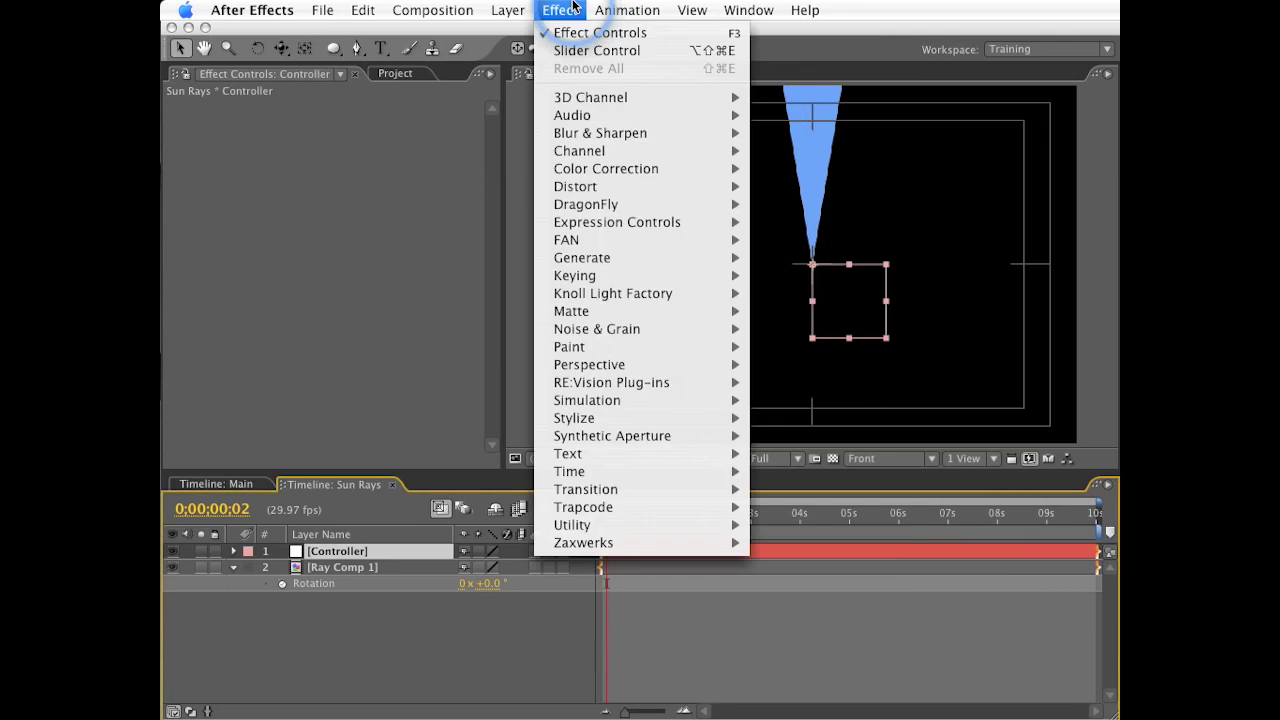
{"action": "mouse_move", "coordinate": [617, 222]}
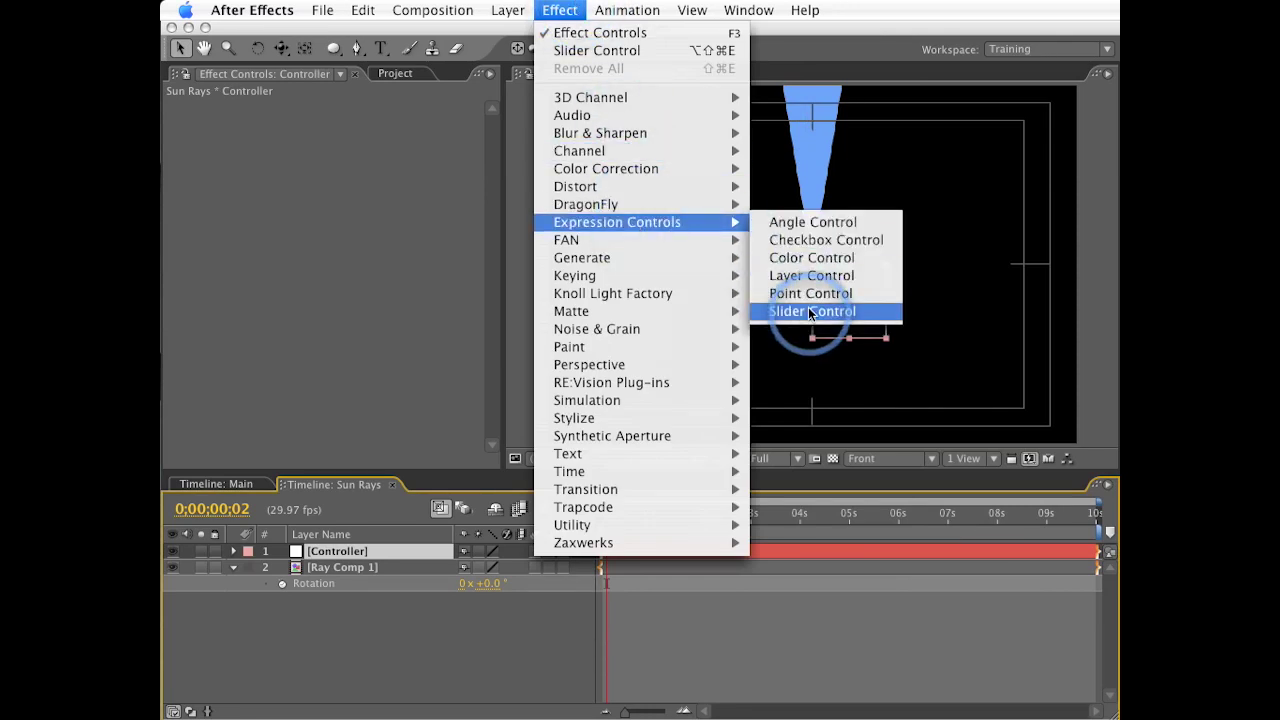
{"action": "left_click", "coordinate": [809, 311]}
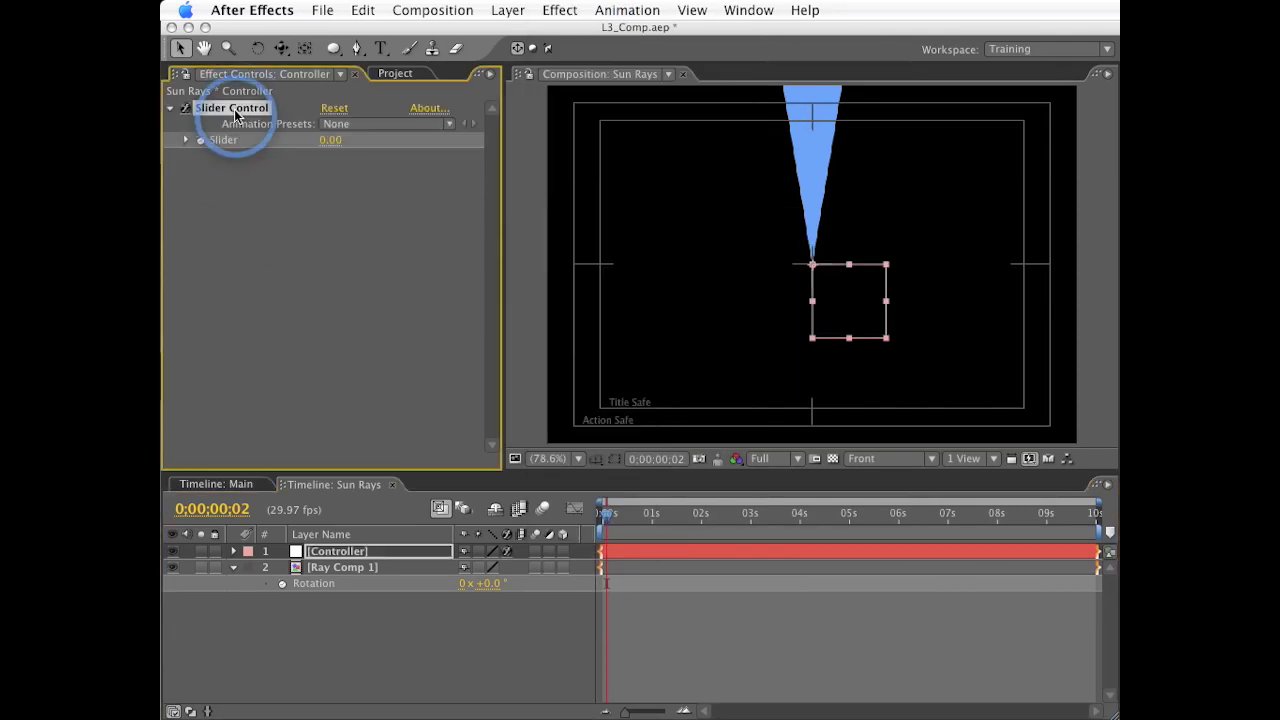
{"action": "key", "text": "Return"}
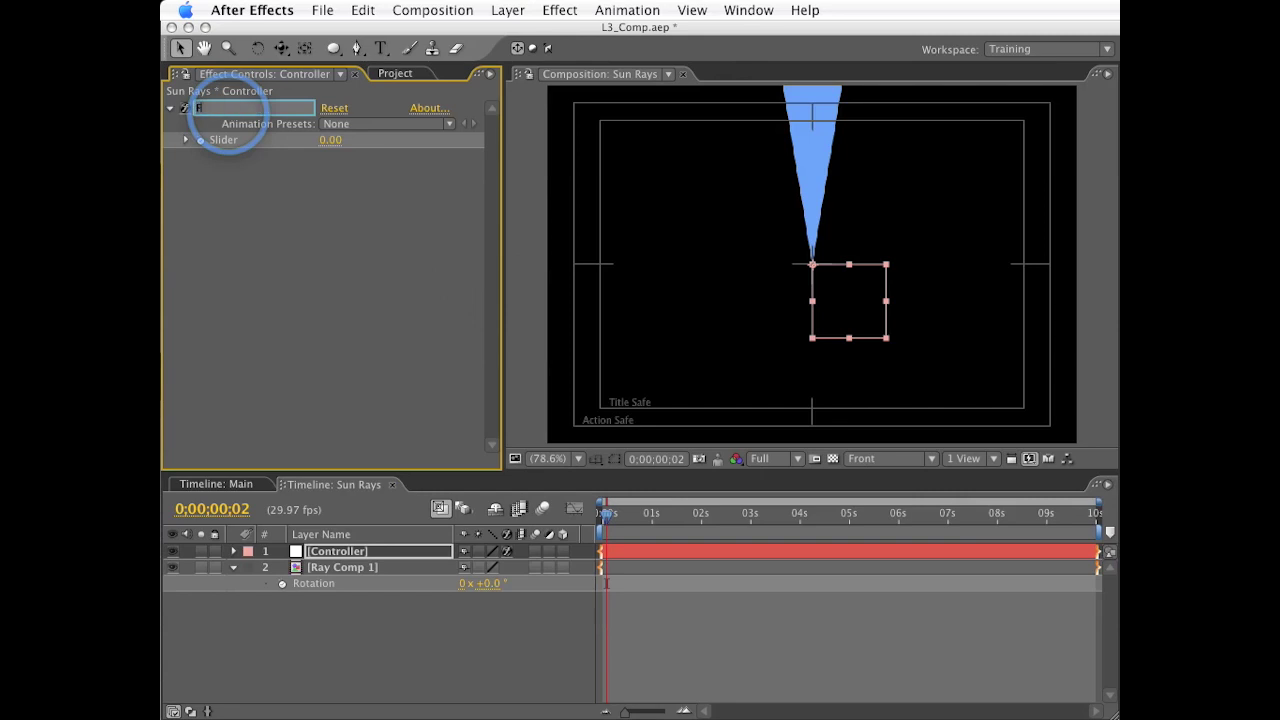
{"action": "key", "text": "Return"}
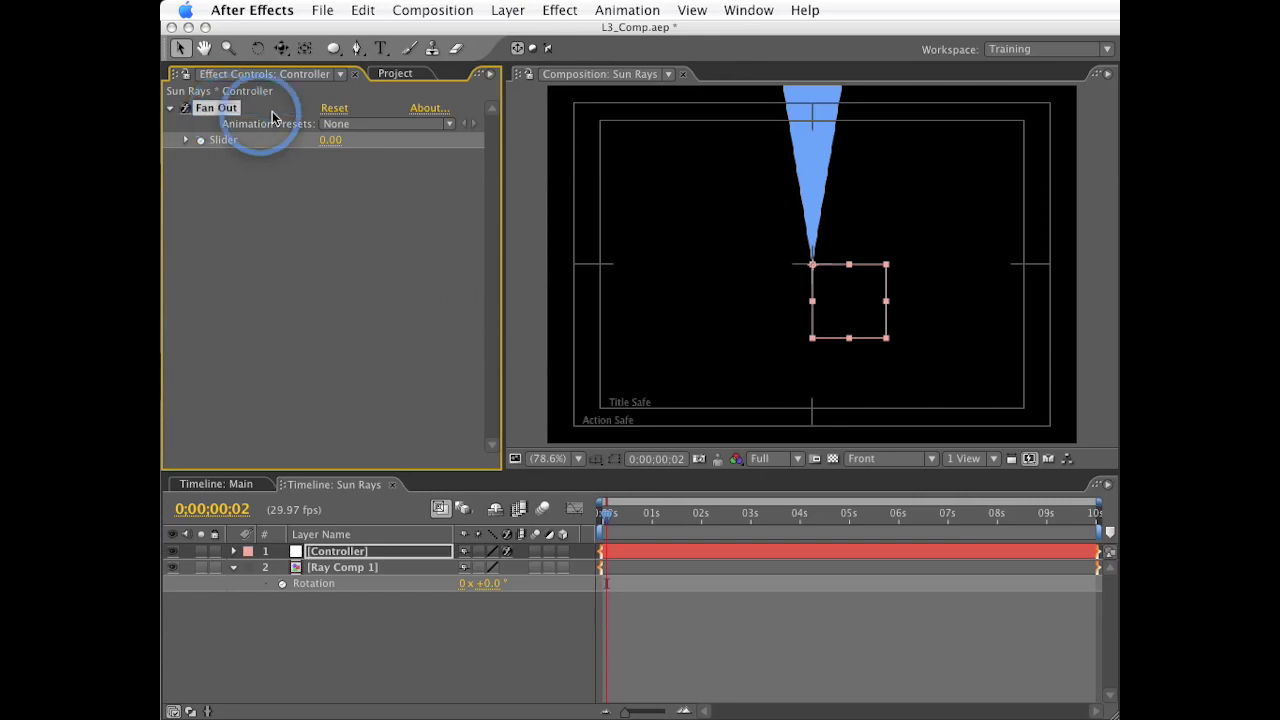
Step: Give Ray Comp 1's Rotation an index expression
{"action": "left_click", "coordinate": [347, 563]}
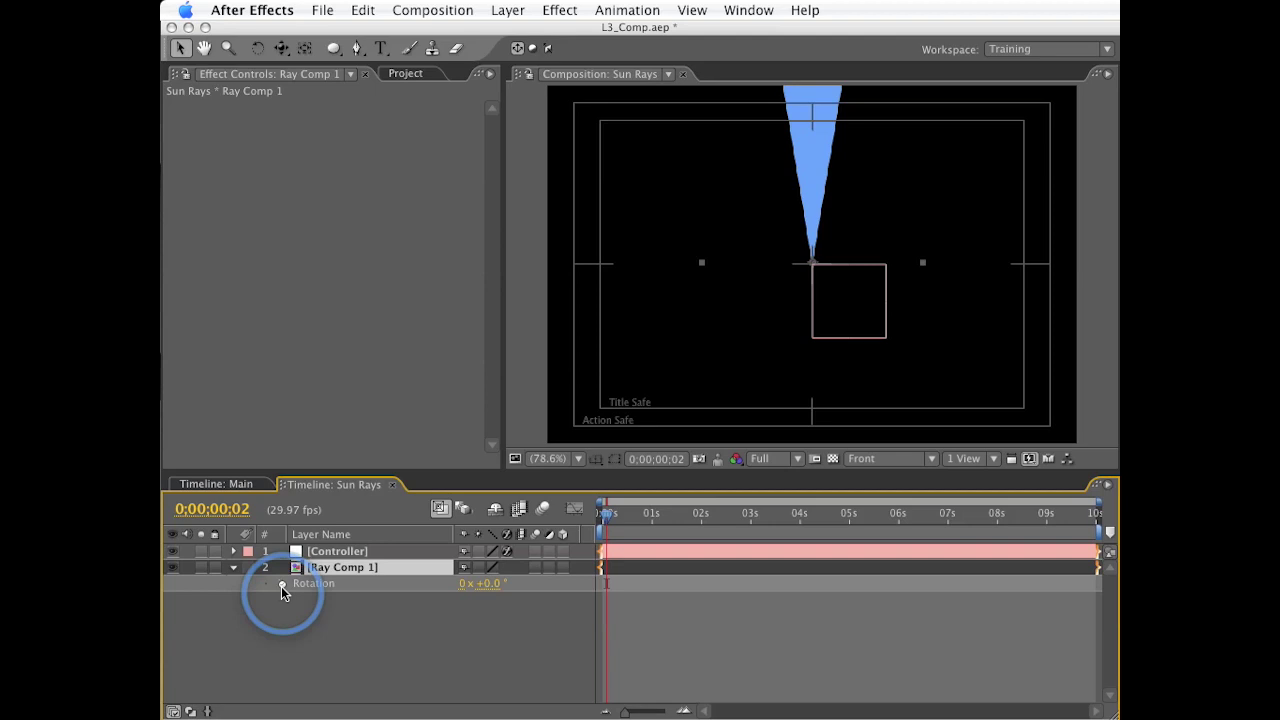
{"action": "left_click_drag", "start_coordinate": [281, 586], "coordinate": [335, 560]}
{"action": "key", "text": "e"}
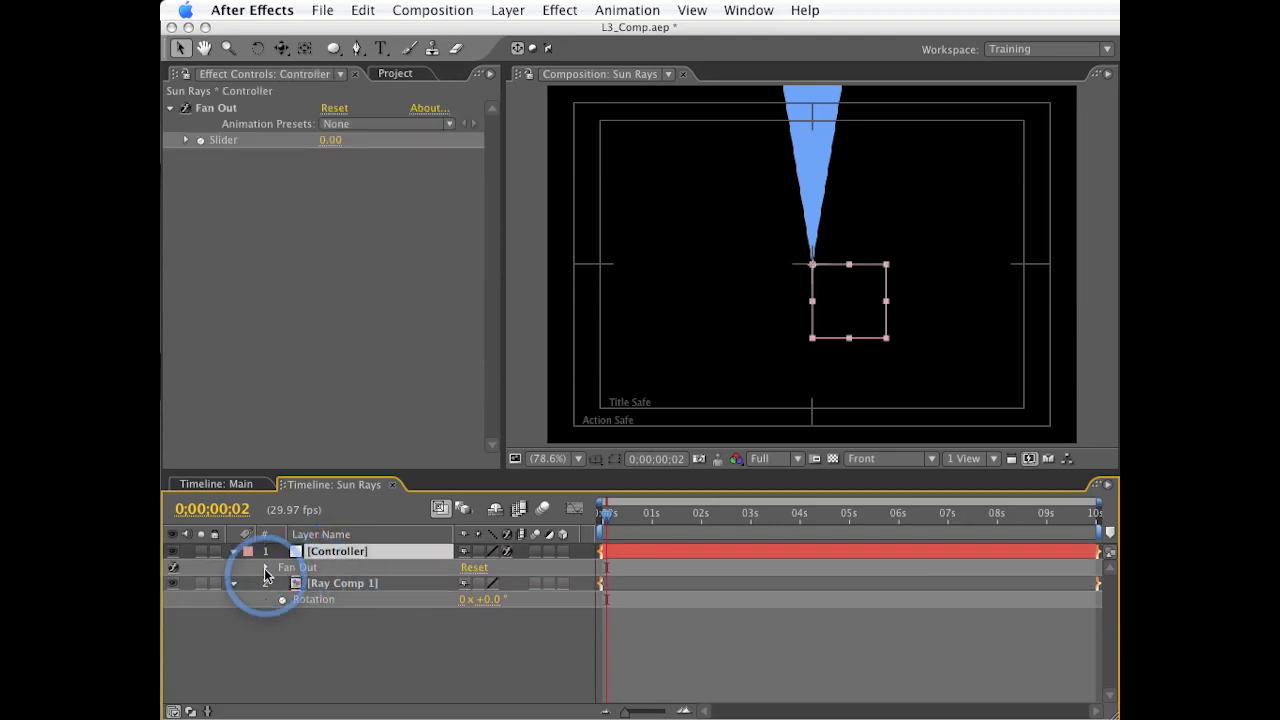
{"action": "left_click", "coordinate": [265, 567]}
{"action": "left_click", "coordinate": [282, 616], "text": "alt"}
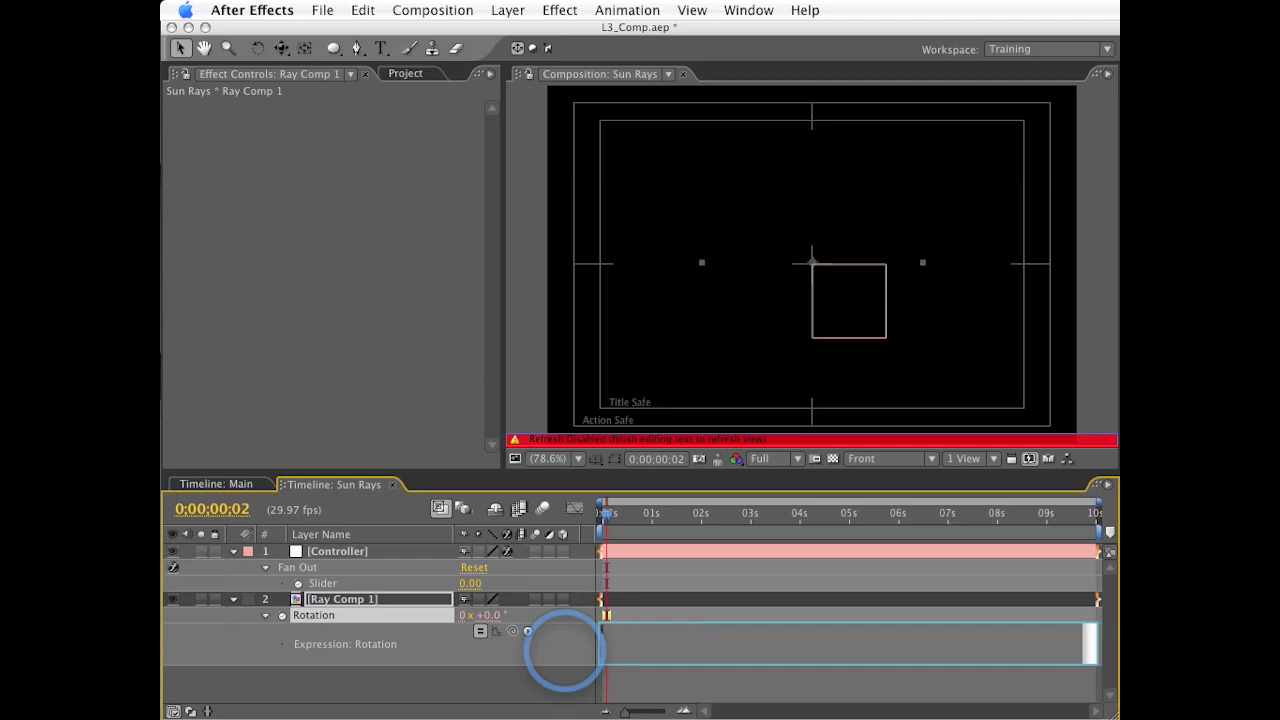
{"action": "type", "text": "index"}
{"action": "left_click", "coordinate": [563, 650]}
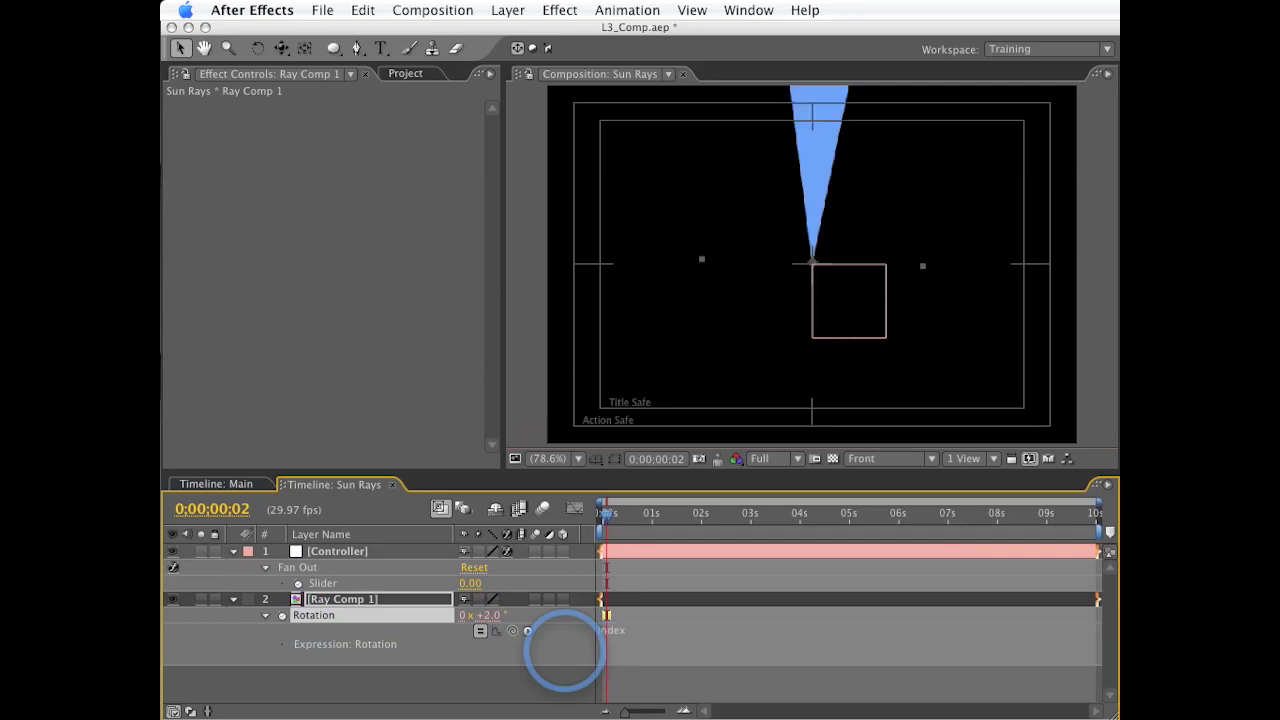
Step: Duplicate the ray to test the fan, then delete copies 3 through 7
{"action": "left_click", "coordinate": [350, 600]}
{"action": "key", "text": "ctrl+d"}
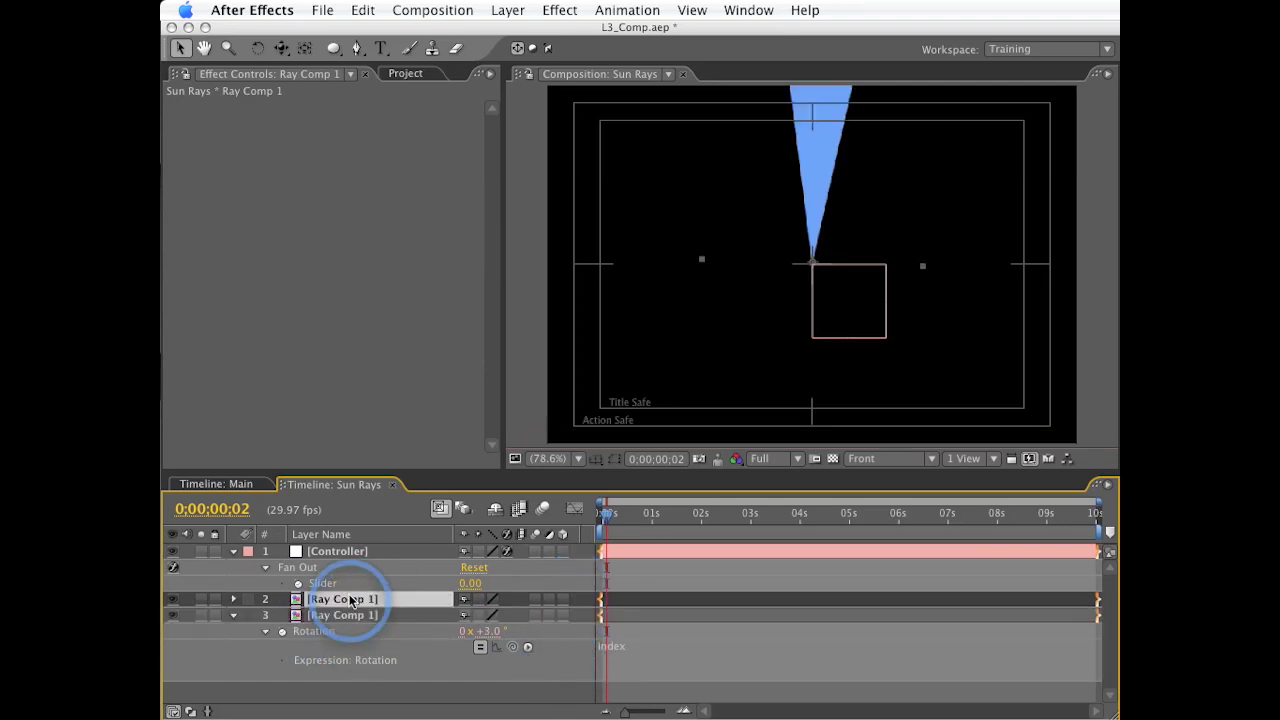
{"action": "key", "text": "ctrl+d"}
{"action": "key", "text": "ctrl+d"}
{"action": "key", "text": "ctrl+d"}
{"action": "key", "text": "ctrl+d"}
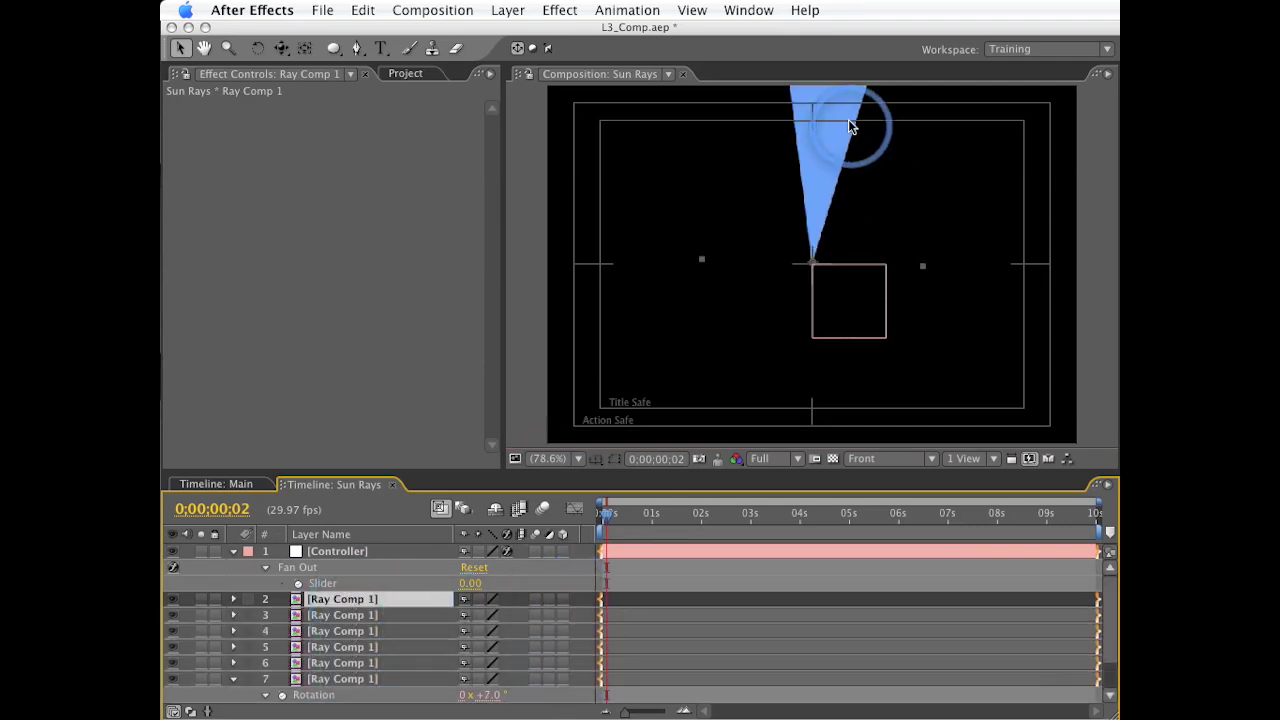
{"action": "left_click", "coordinate": [342, 679]}
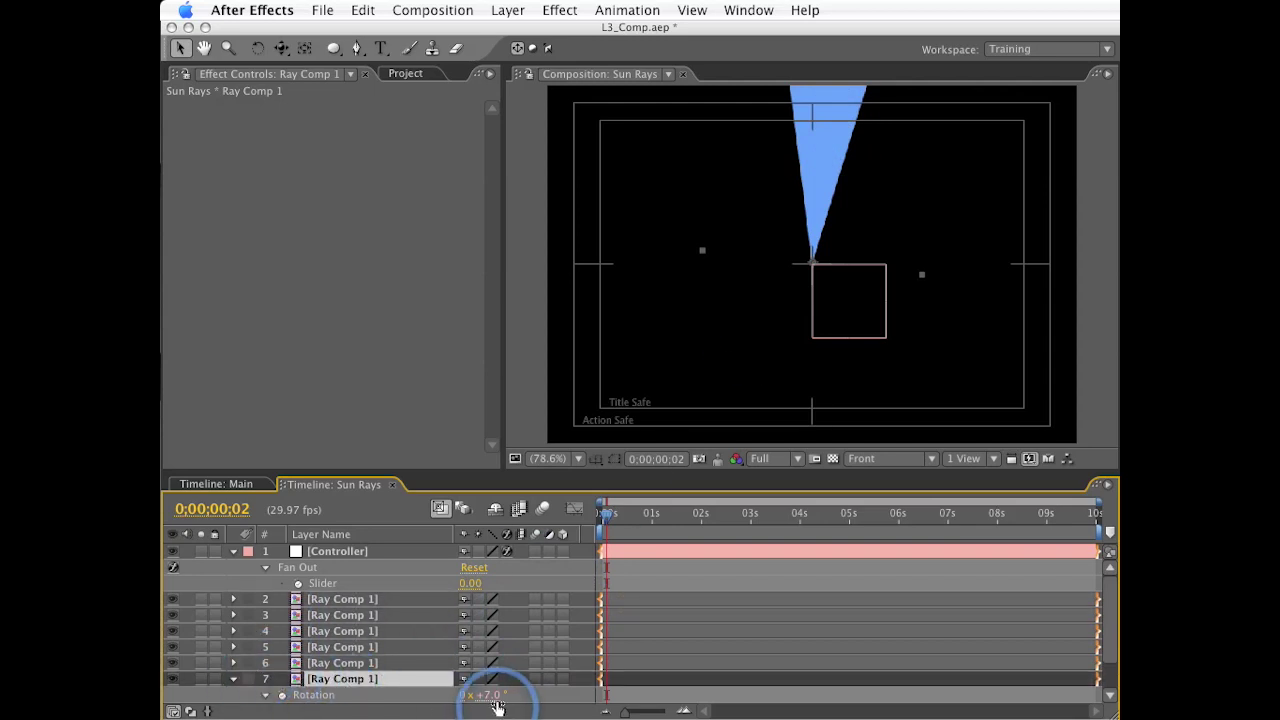
{"action": "left_click", "coordinate": [366, 615], "text": "shift"}
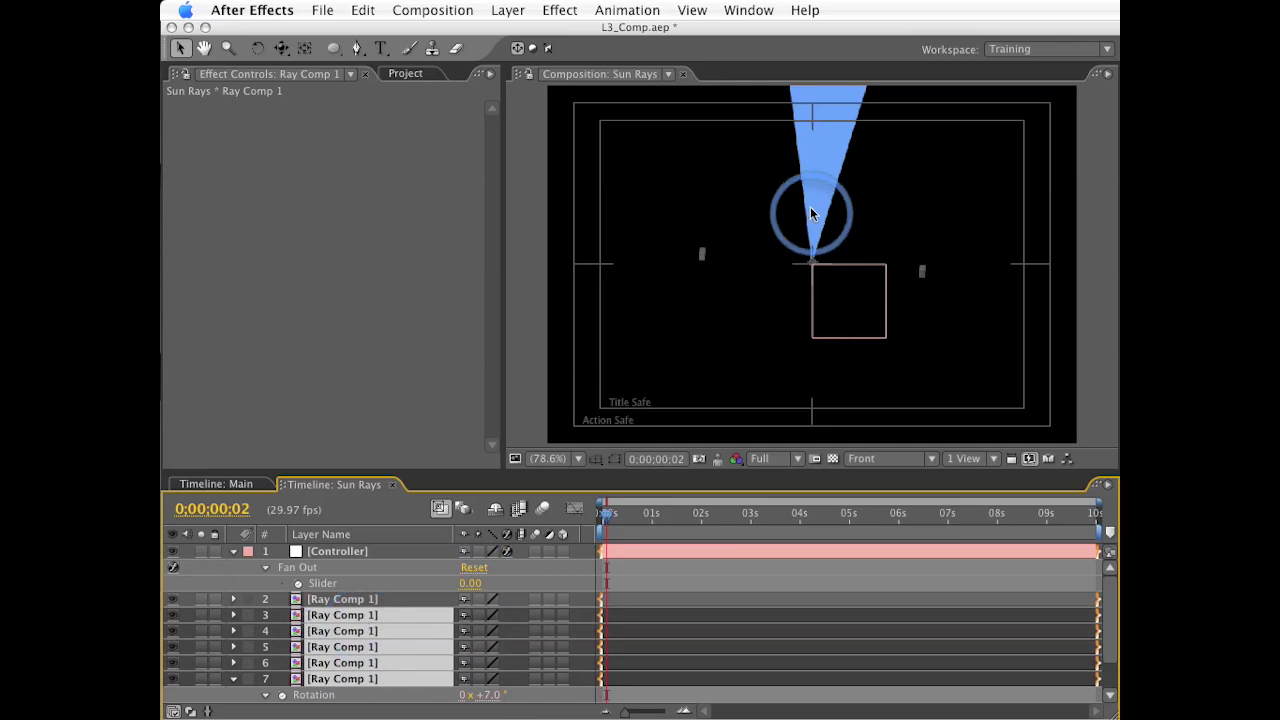
{"action": "key", "text": "Delete"}
Step: Reopen the ray's rotation expression and enlarge its field for editing
{"action": "left_click", "coordinate": [369, 599]}
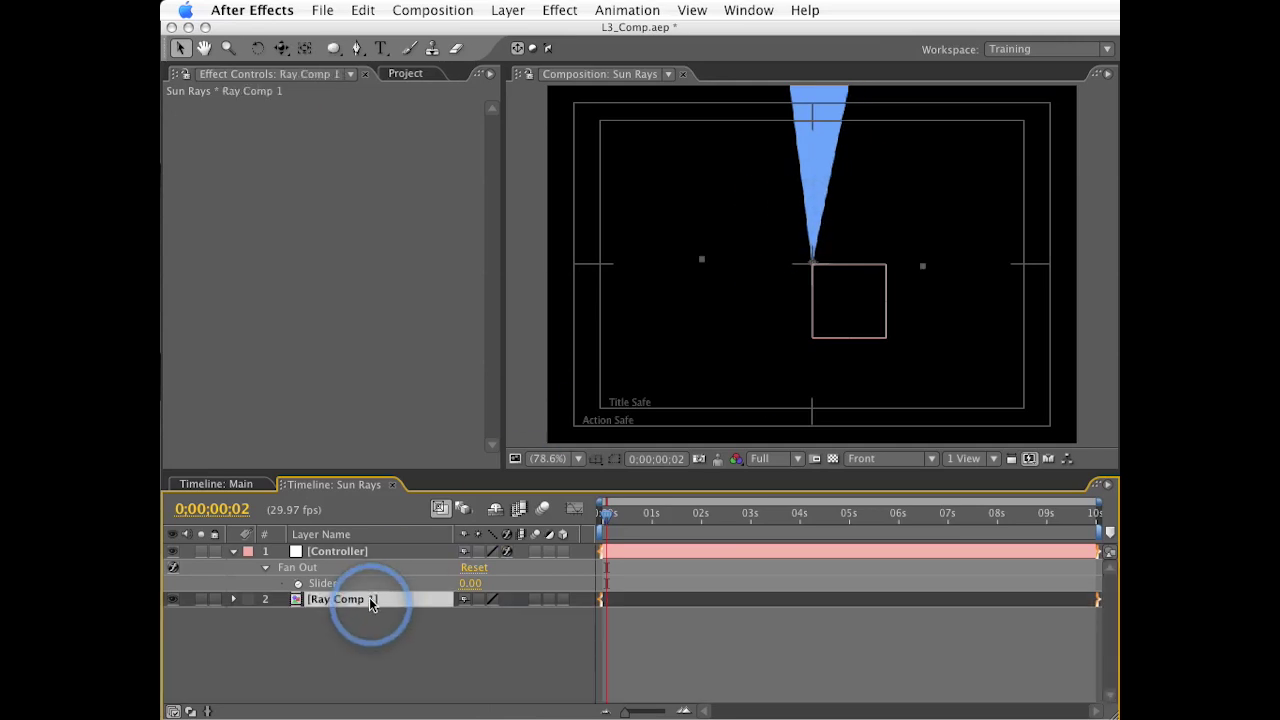
{"action": "key", "text": "e"}
{"action": "key", "text": "e"}
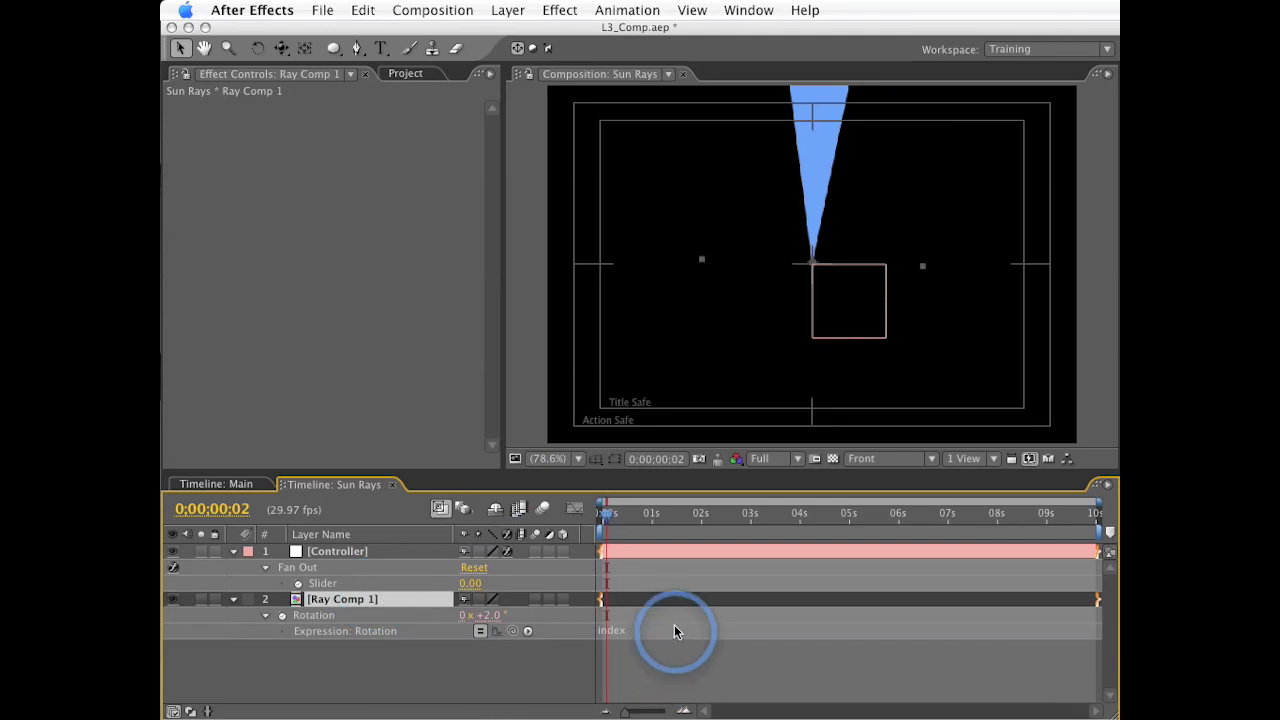
{"action": "left_click", "coordinate": [674, 630]}
{"action": "left_click_drag", "start_coordinate": [621, 637], "coordinate": [614, 680]}
{"action": "type", "text": "n ="}
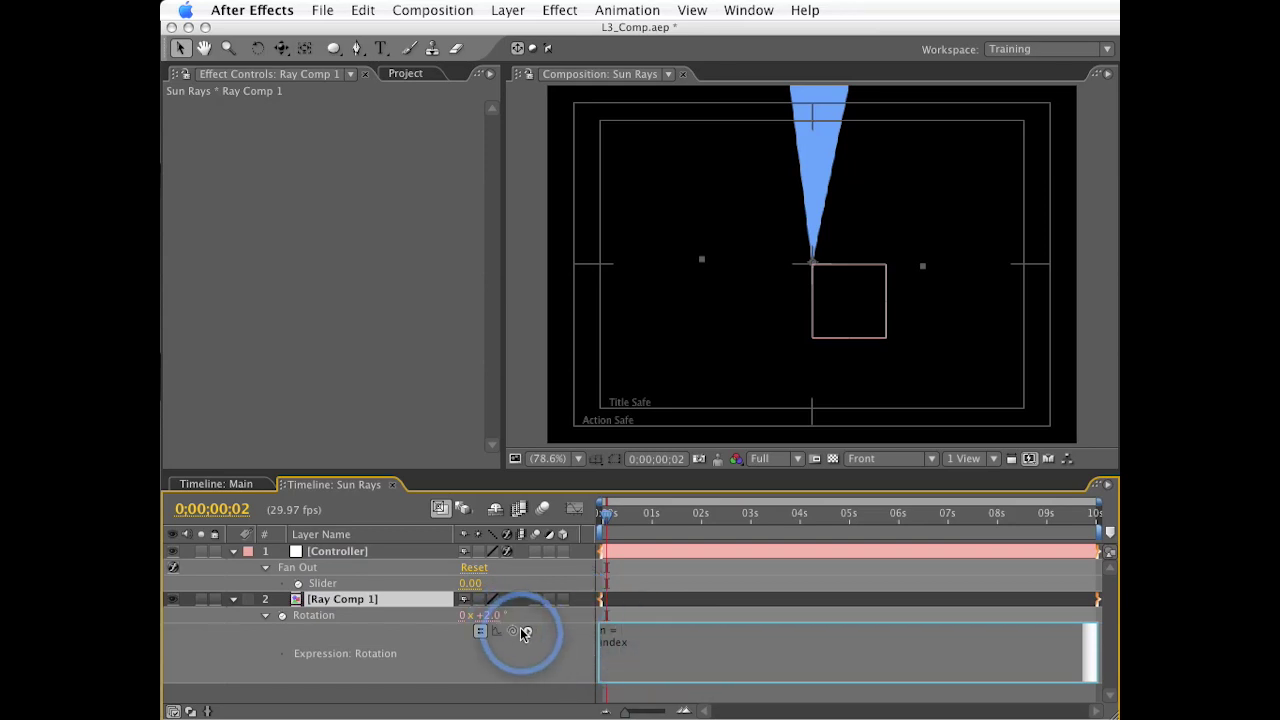
Step: Write the rotation expression as n = Controller's Fan Out slider, then index * n
{"action": "left_click_drag", "start_coordinate": [511, 633], "coordinate": [365, 580]}
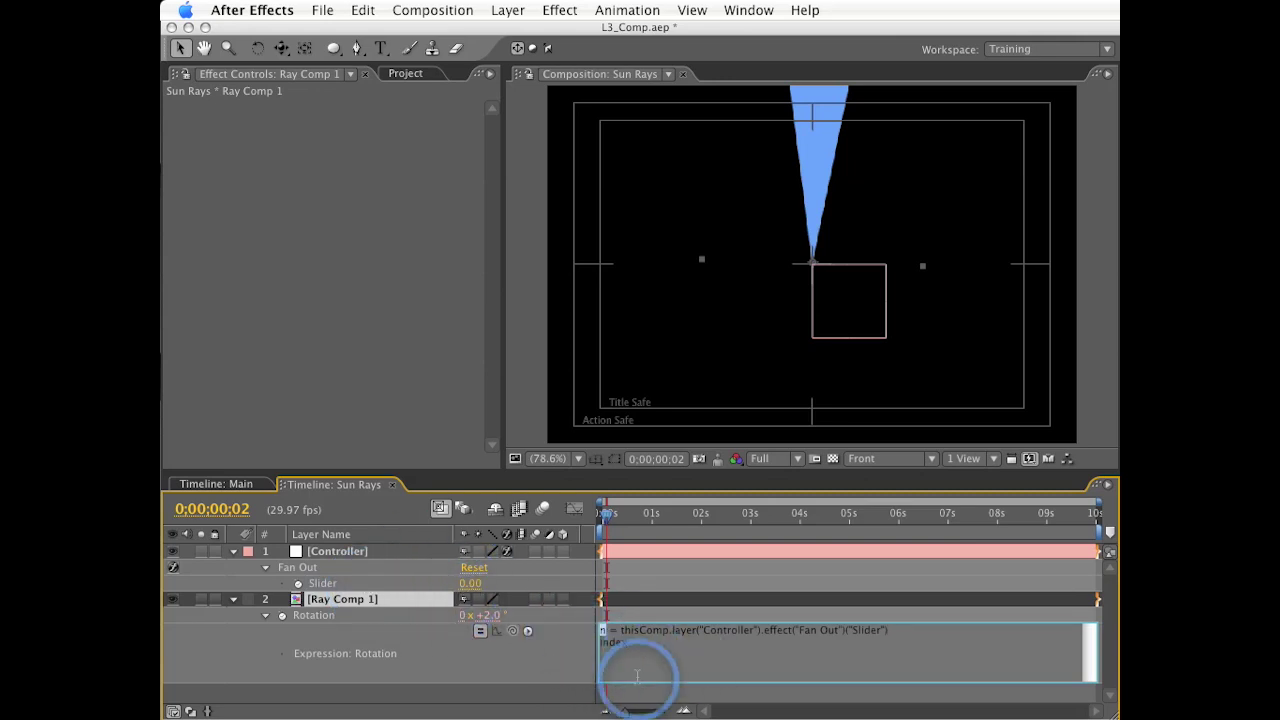
{"action": "left_click", "coordinate": [937, 638]}
{"action": "type", "text": "x * n"}
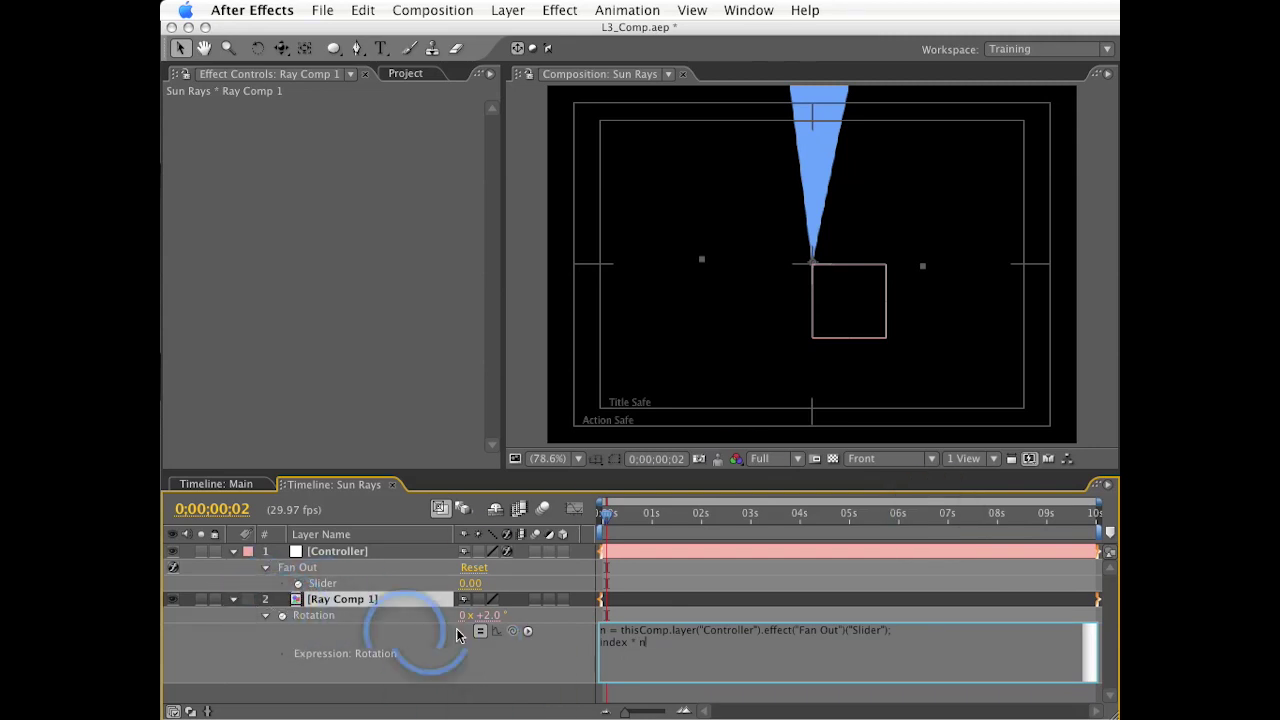
{"action": "left_click", "coordinate": [646, 643]}
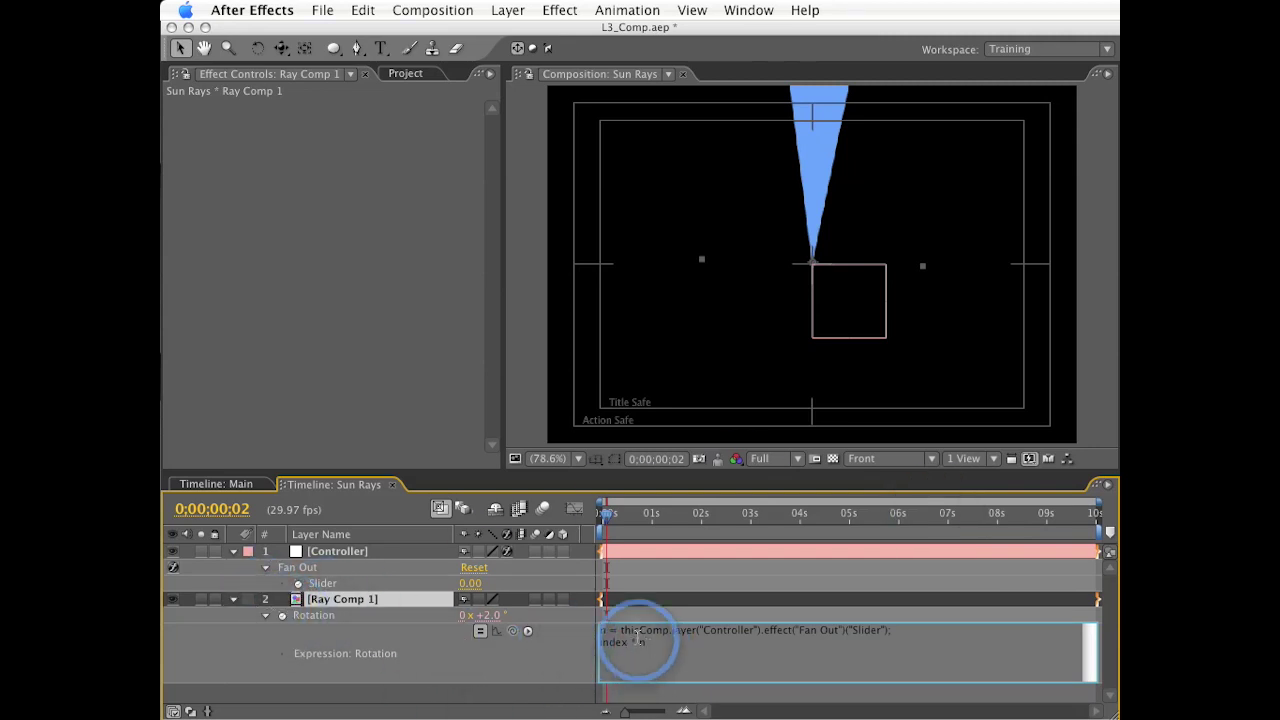
Step: Apply the rotation expression and set the Fan Out slider to 10
{"action": "left_click", "coordinate": [241, 641]}
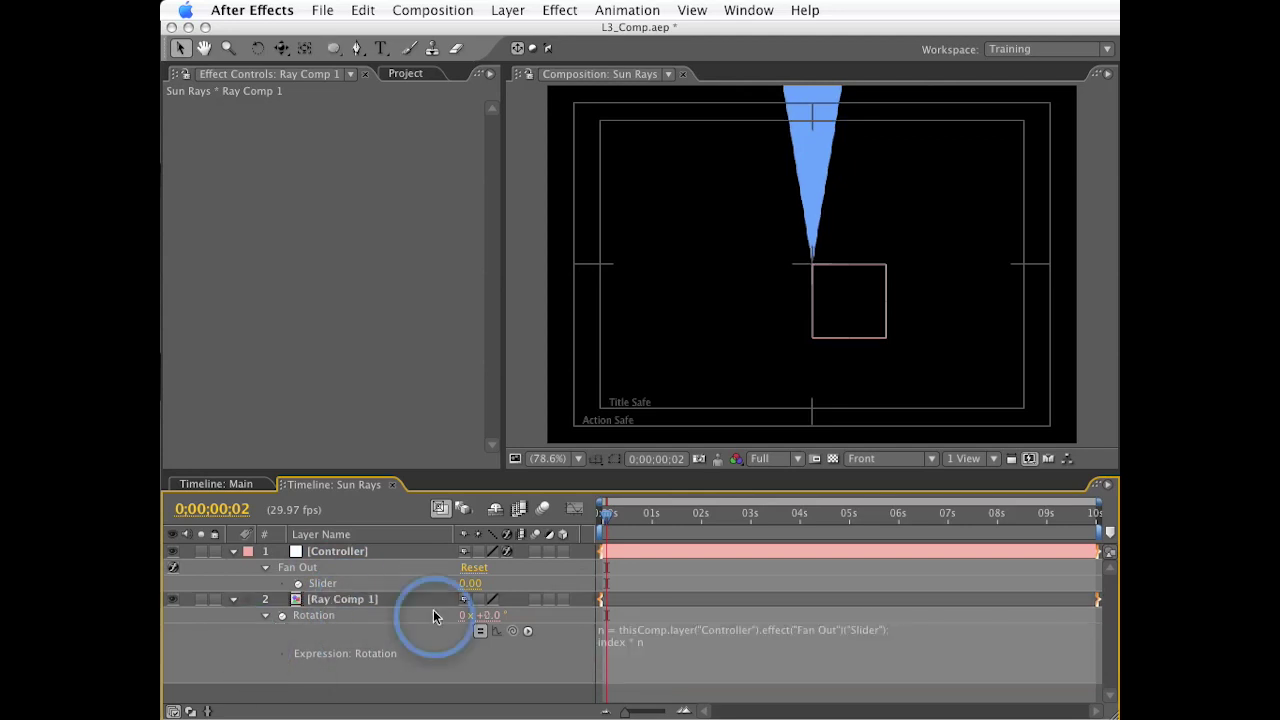
{"action": "left_click", "coordinate": [463, 584]}
{"action": "type", "text": "10"}
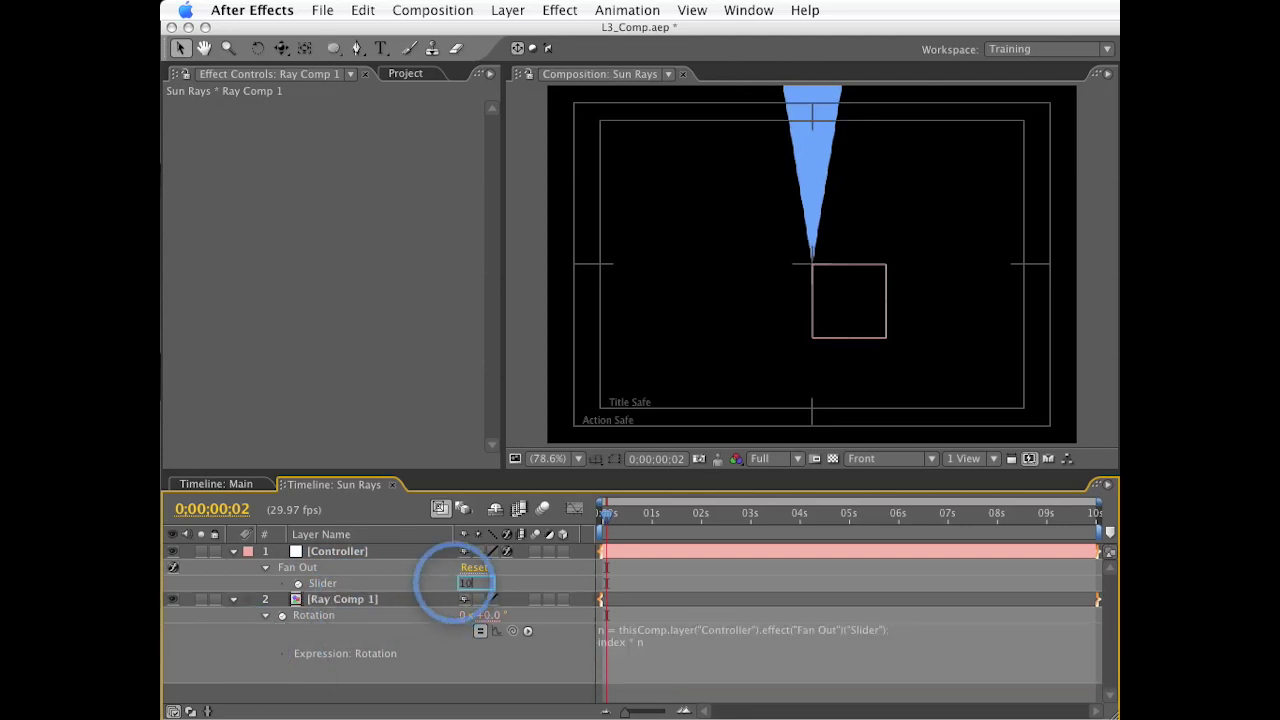
{"action": "key", "text": "Return"}
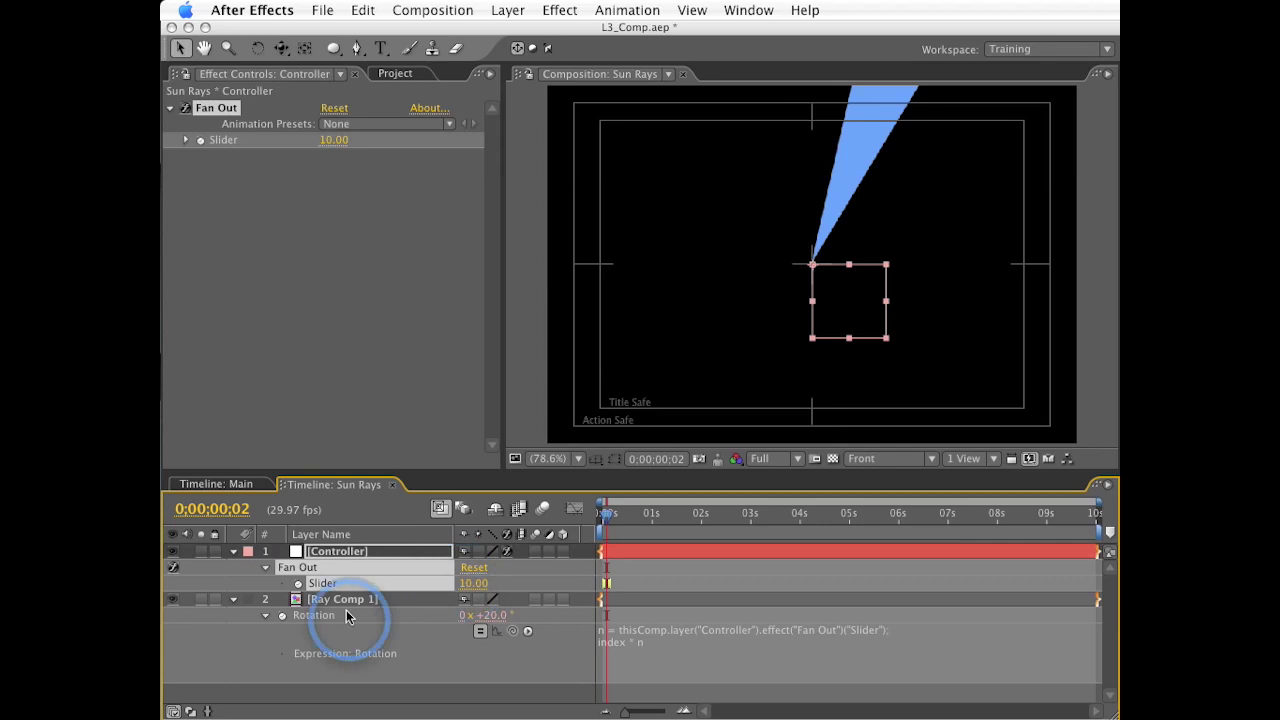
Step: Duplicate the ray to six copies, test Fan Out, then enter 0 for Fan Out
{"action": "left_click", "coordinate": [365, 599]}
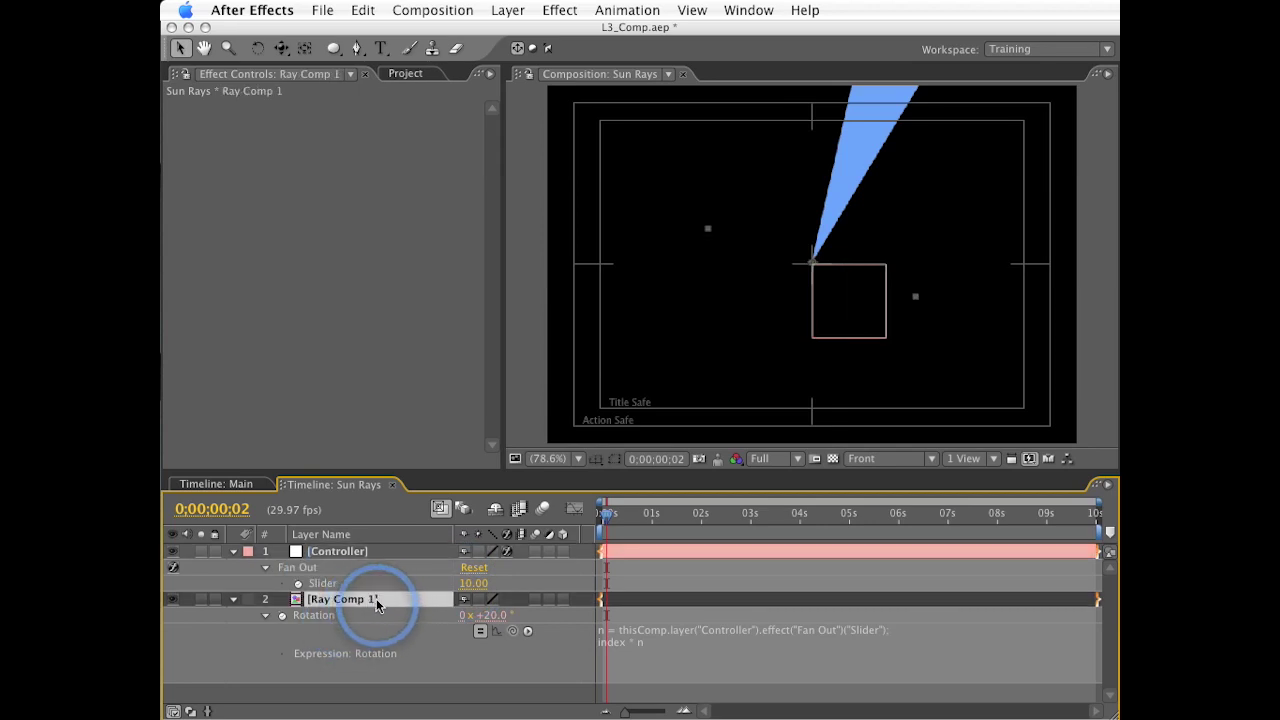
{"action": "key", "text": "e"}
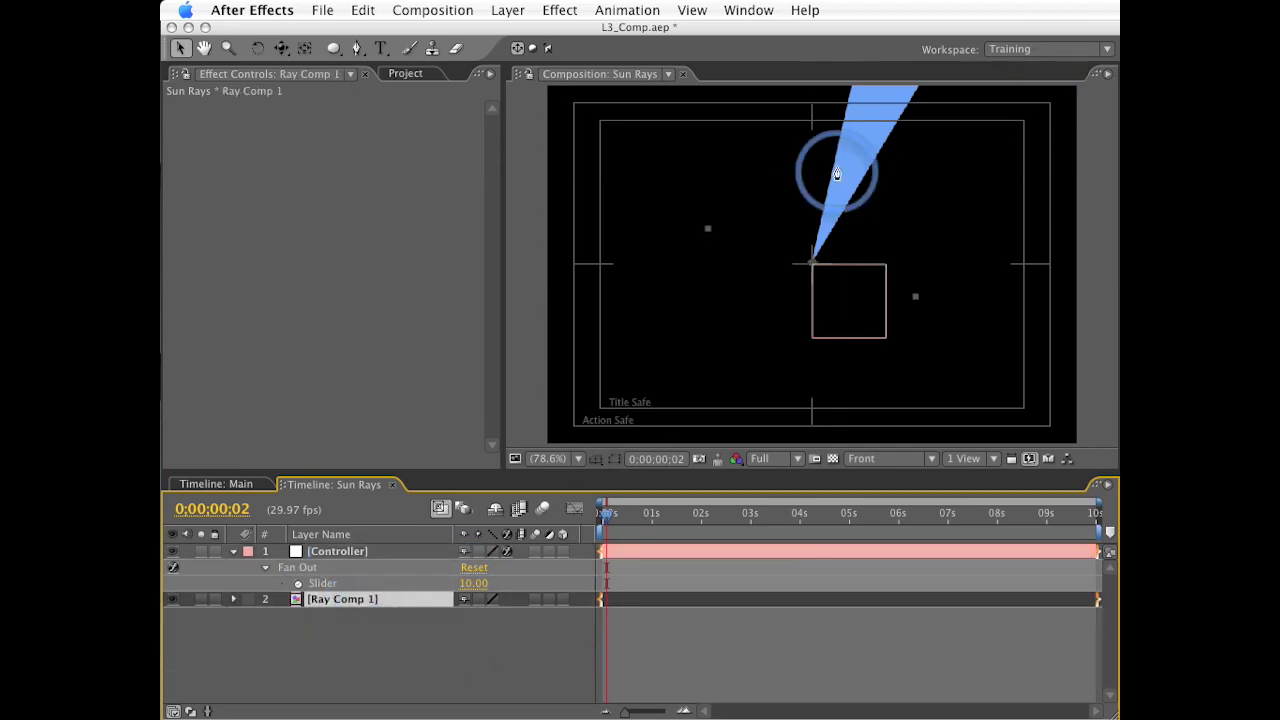
{"action": "key", "text": "ctrl+d"}
{"action": "key", "text": "ctrl+d"}
{"action": "key", "text": "ctrl+d"}
{"action": "key", "text": "ctrl+d"}
{"action": "key", "text": "ctrl+d"}
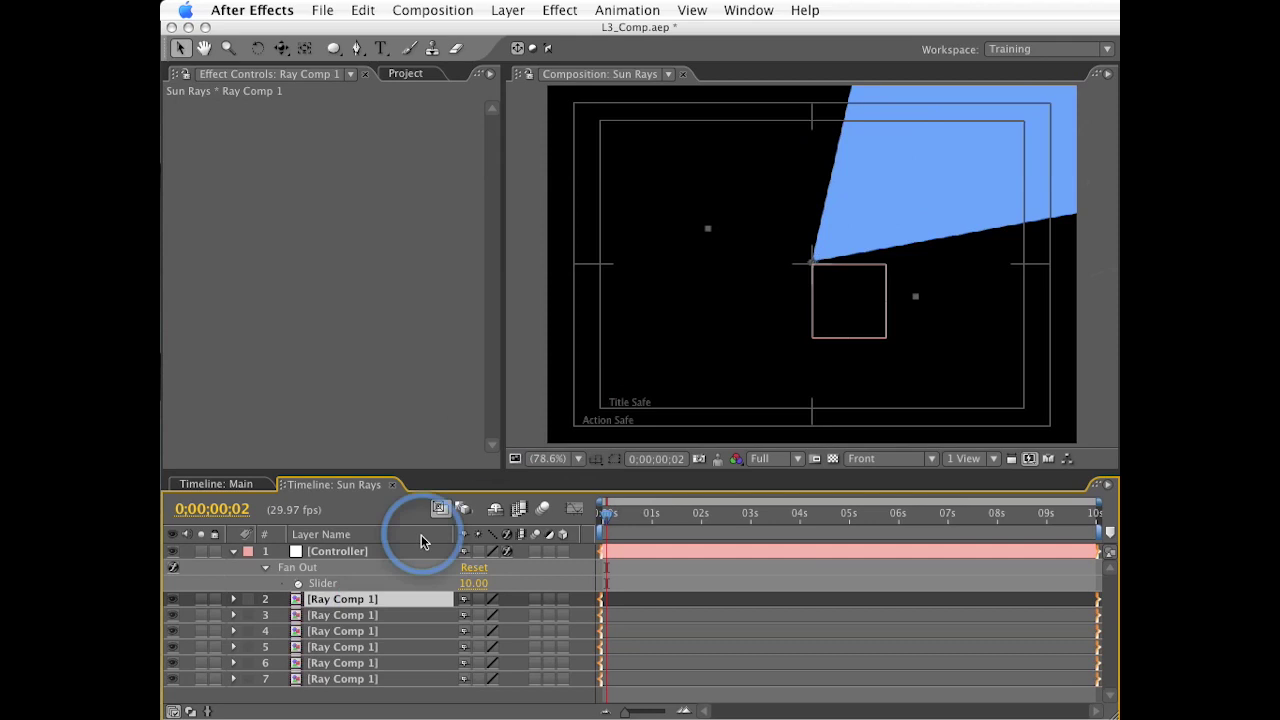
{"action": "left_click_drag", "start_coordinate": [472, 583], "coordinate": [474, 583]}
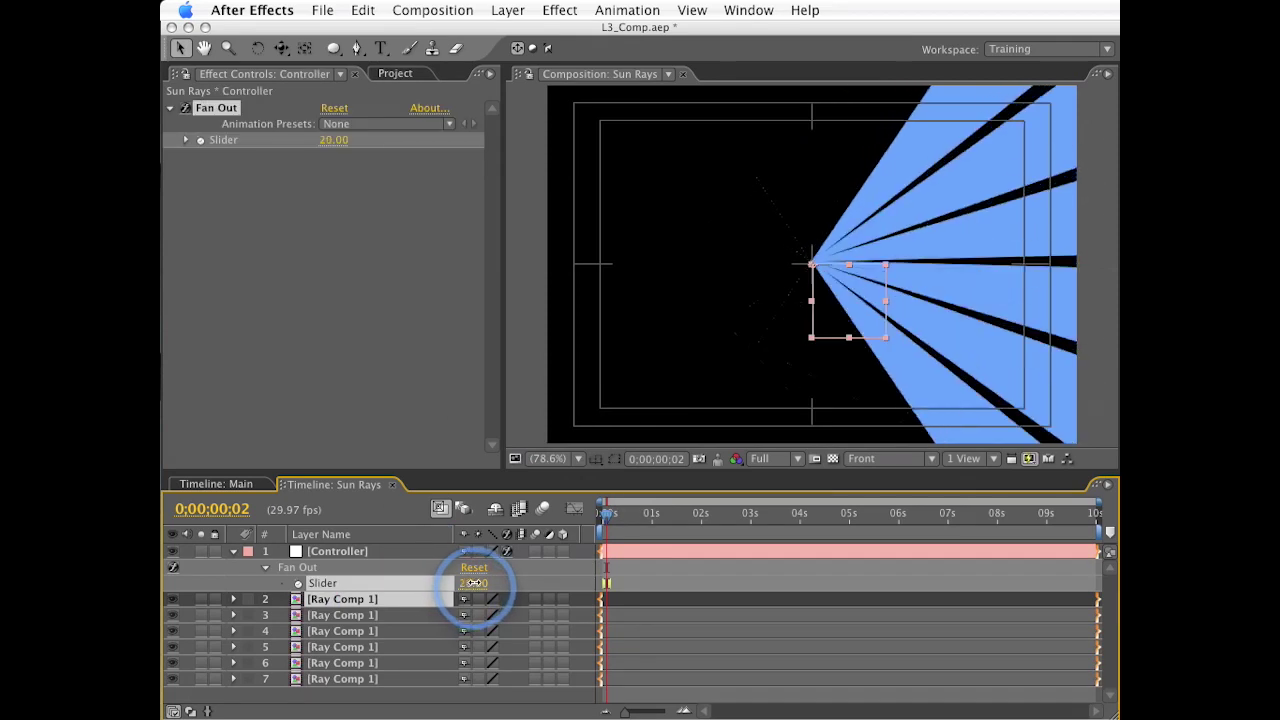
{"action": "left_click", "coordinate": [840, 302]}
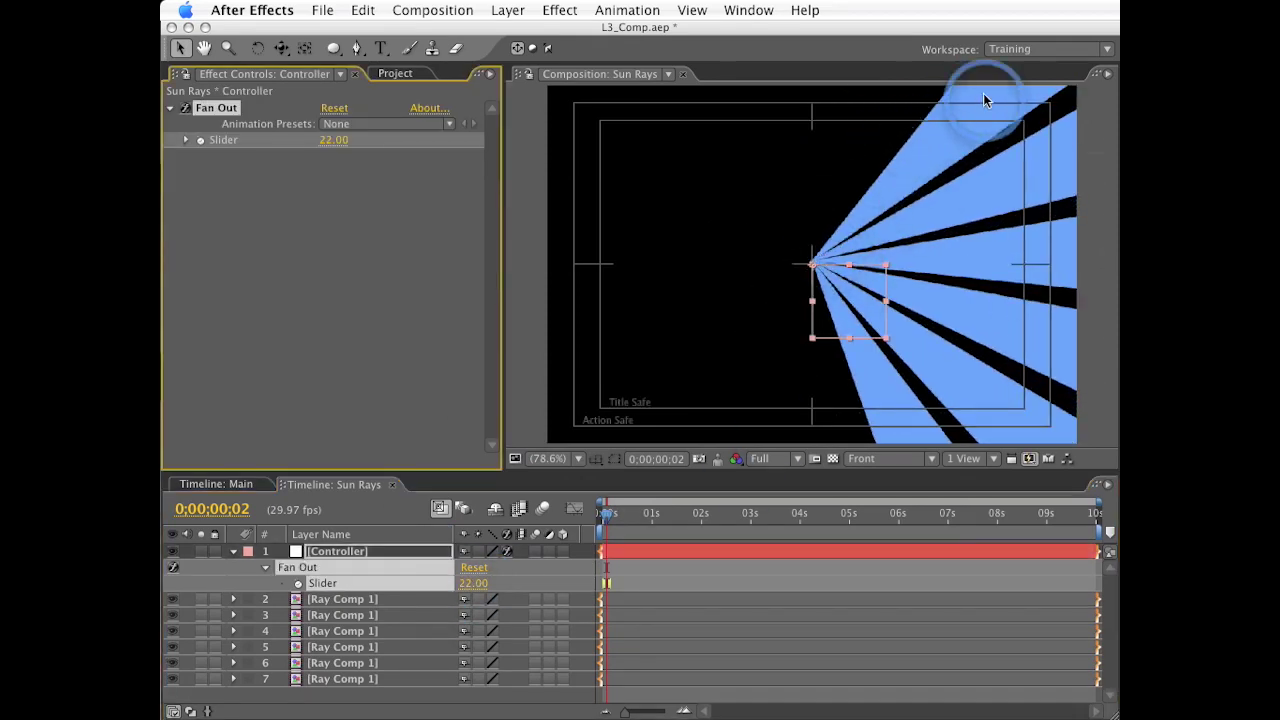
{"action": "left_click", "coordinate": [470, 584]}
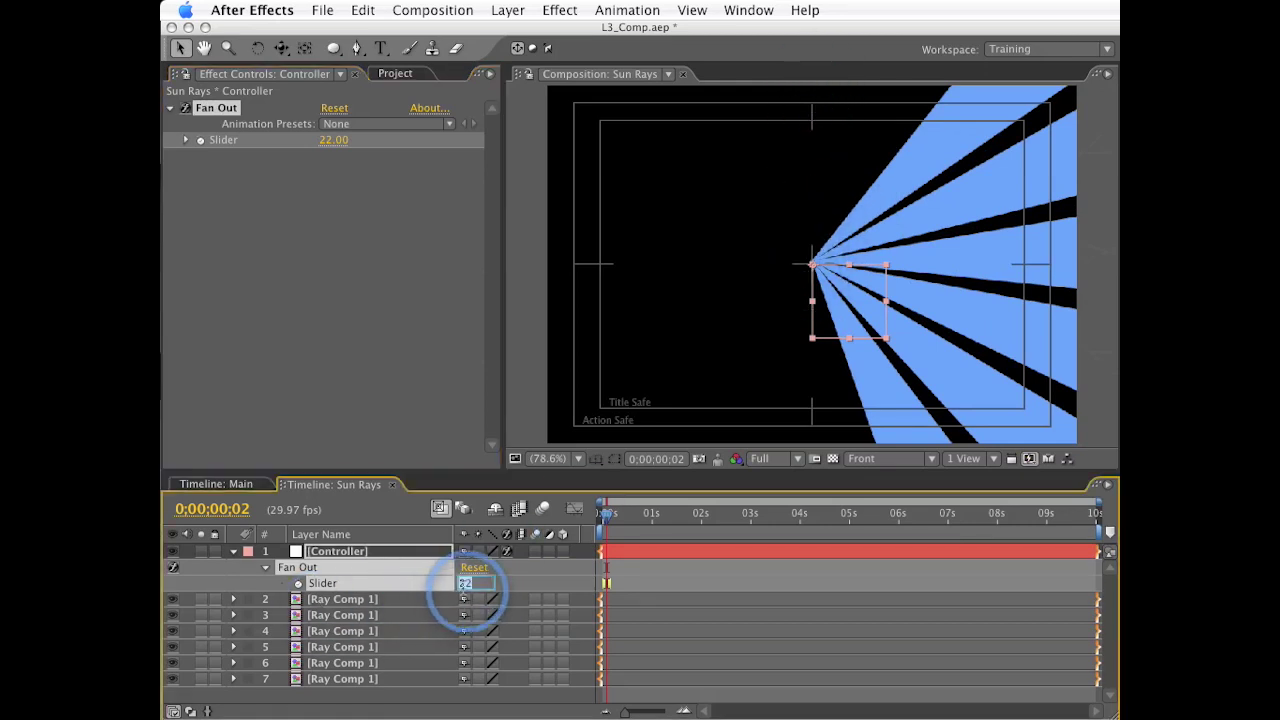
Step: Delete Ray Comp 1 layers 3–7, leaving a single ray layer
{"action": "left_click", "coordinate": [343, 679]}
{"action": "left_click", "coordinate": [354, 614], "text": "shift"}
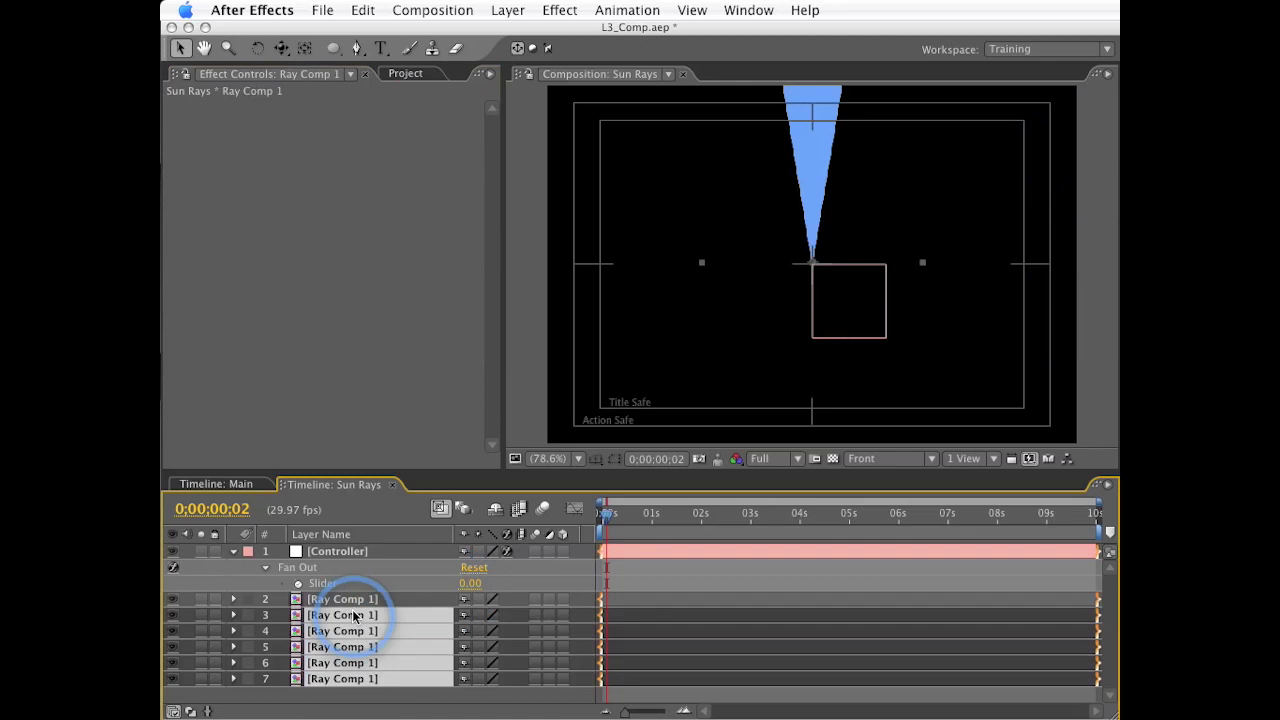
{"action": "key", "text": "Delete"}
Step: Edit the ray's Rotation expression so its second line reads (index - 2) * n
{"action": "left_click", "coordinate": [344, 600]}
{"action": "key", "text": "e"}
{"action": "key", "text": "e"}
{"action": "left_click", "coordinate": [633, 632]}
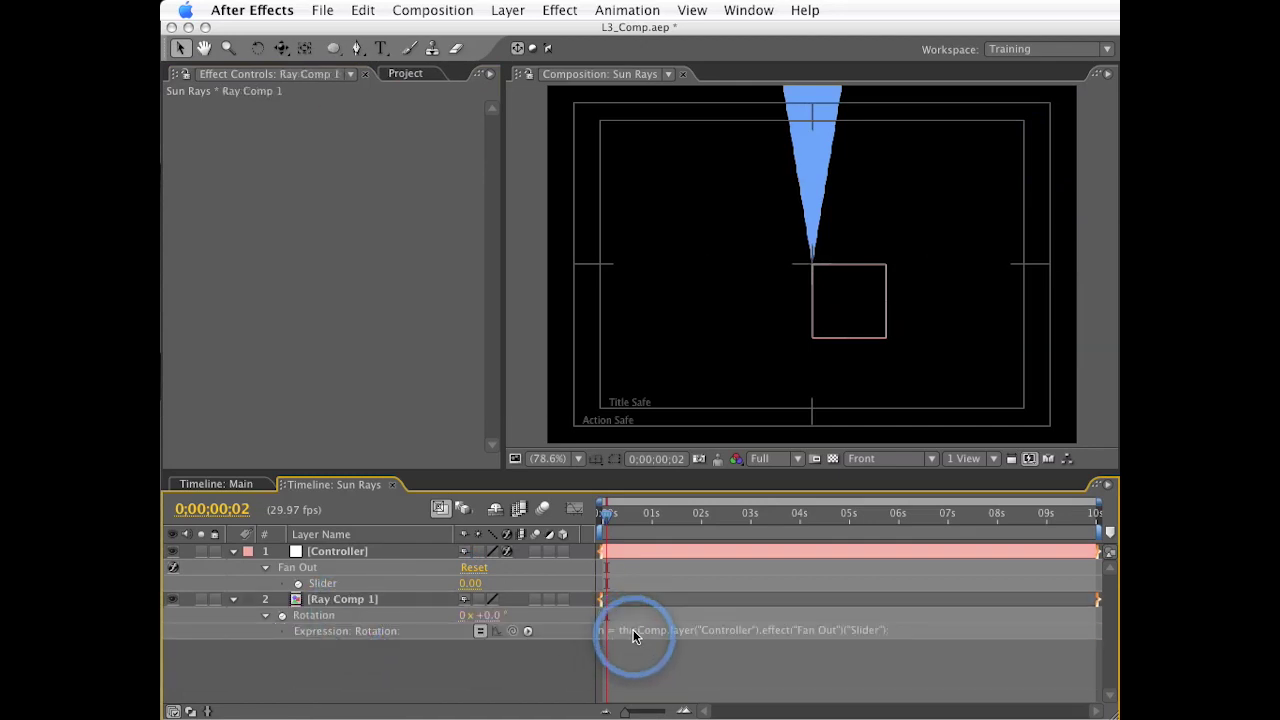
{"action": "double_click", "coordinate": [613, 642]}
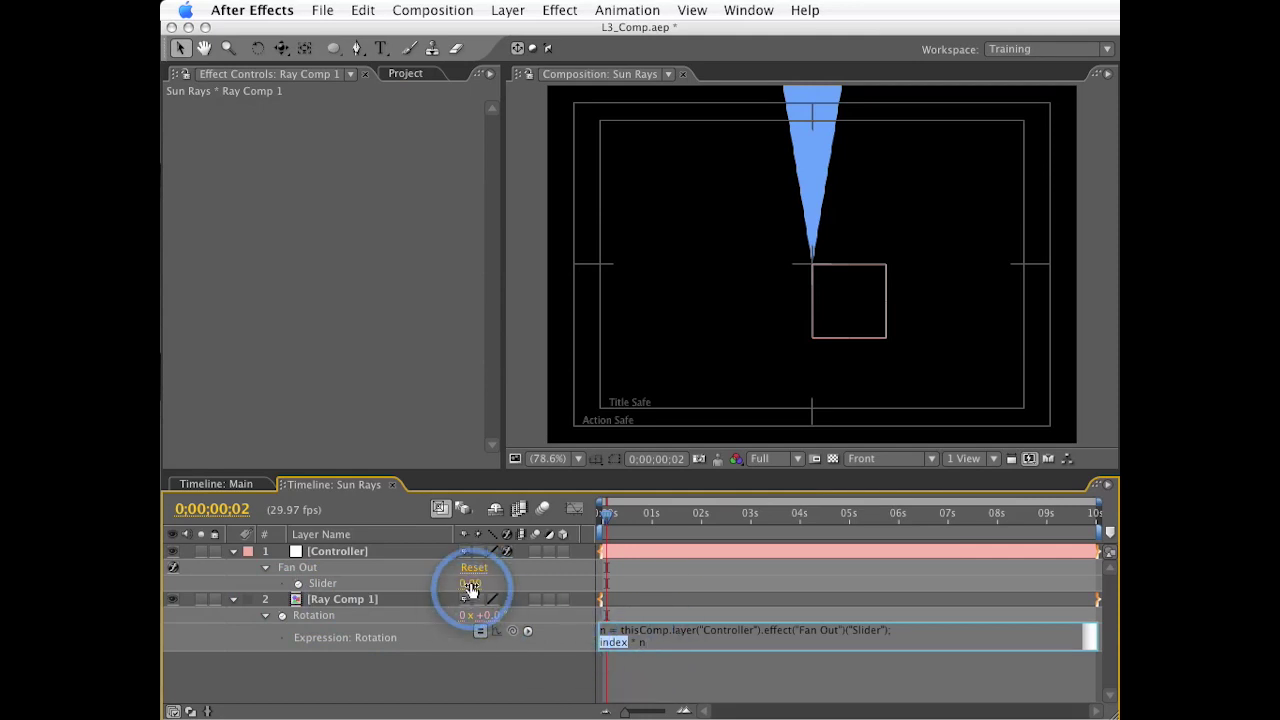
{"action": "left_click", "coordinate": [829, 252]}
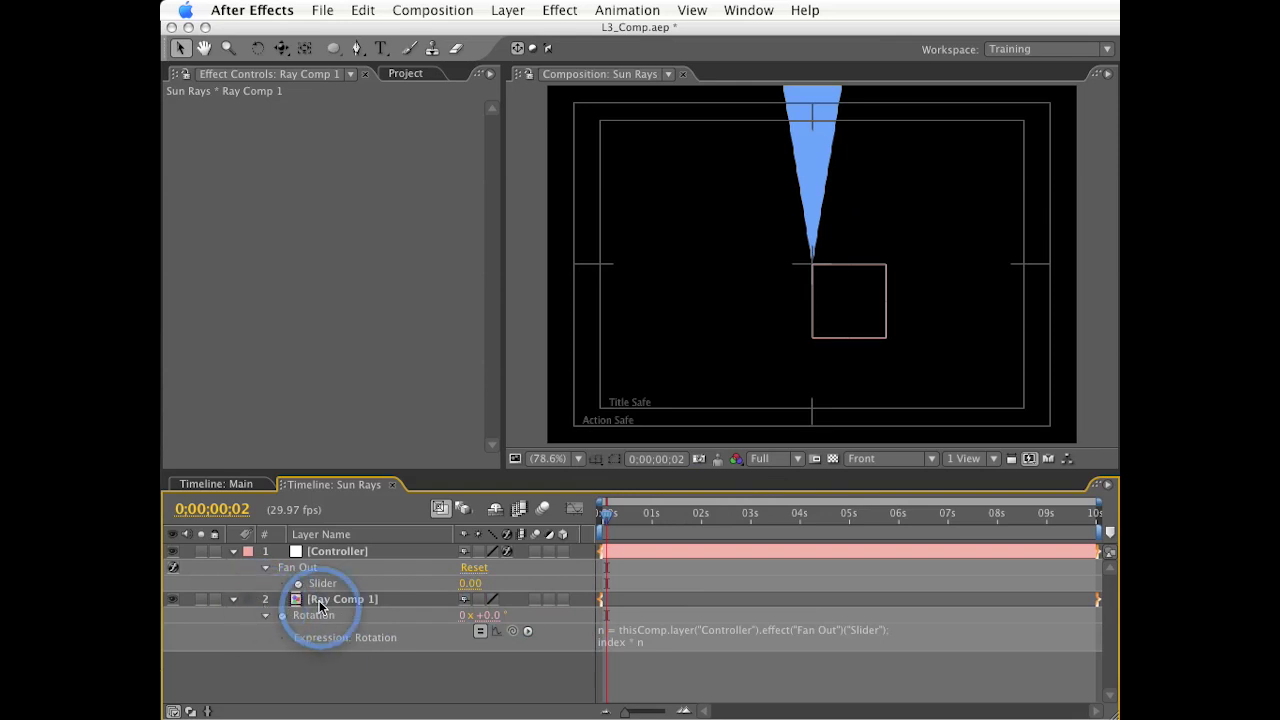
{"action": "left_click", "coordinate": [625, 643]}
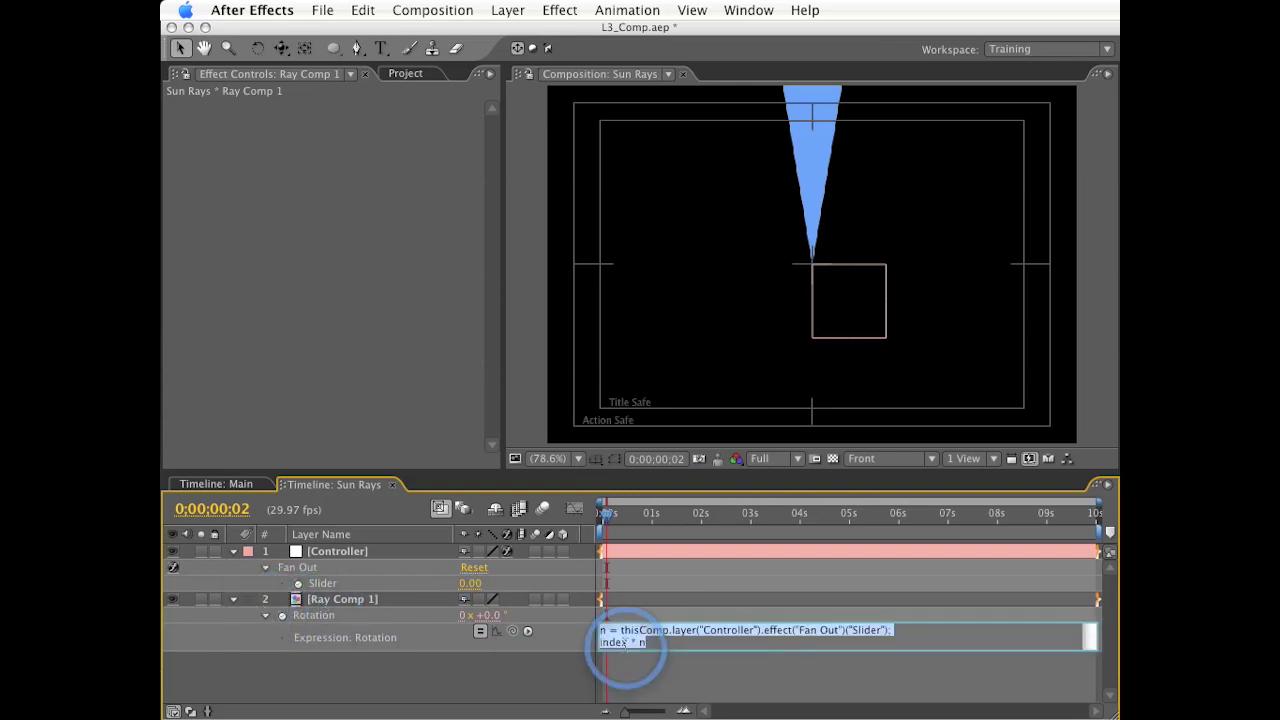
{"action": "type", "text": "- 2)"}
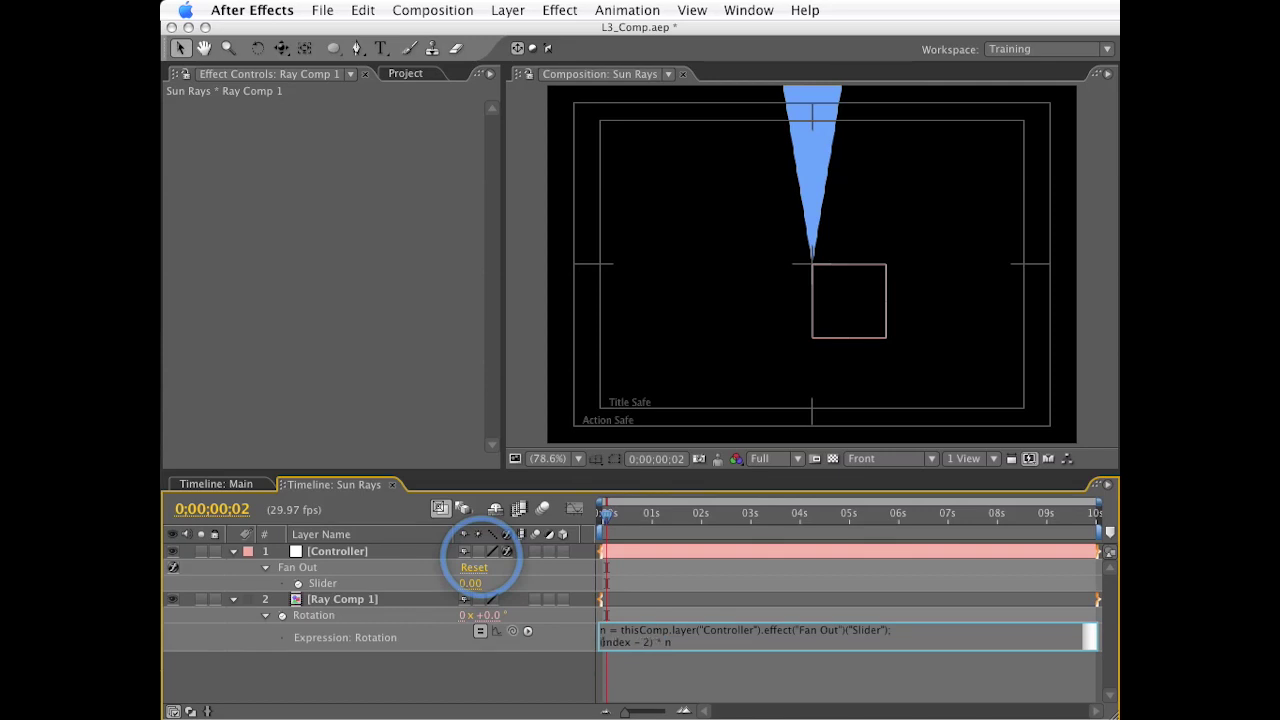
{"action": "left_click", "coordinate": [612, 640]}
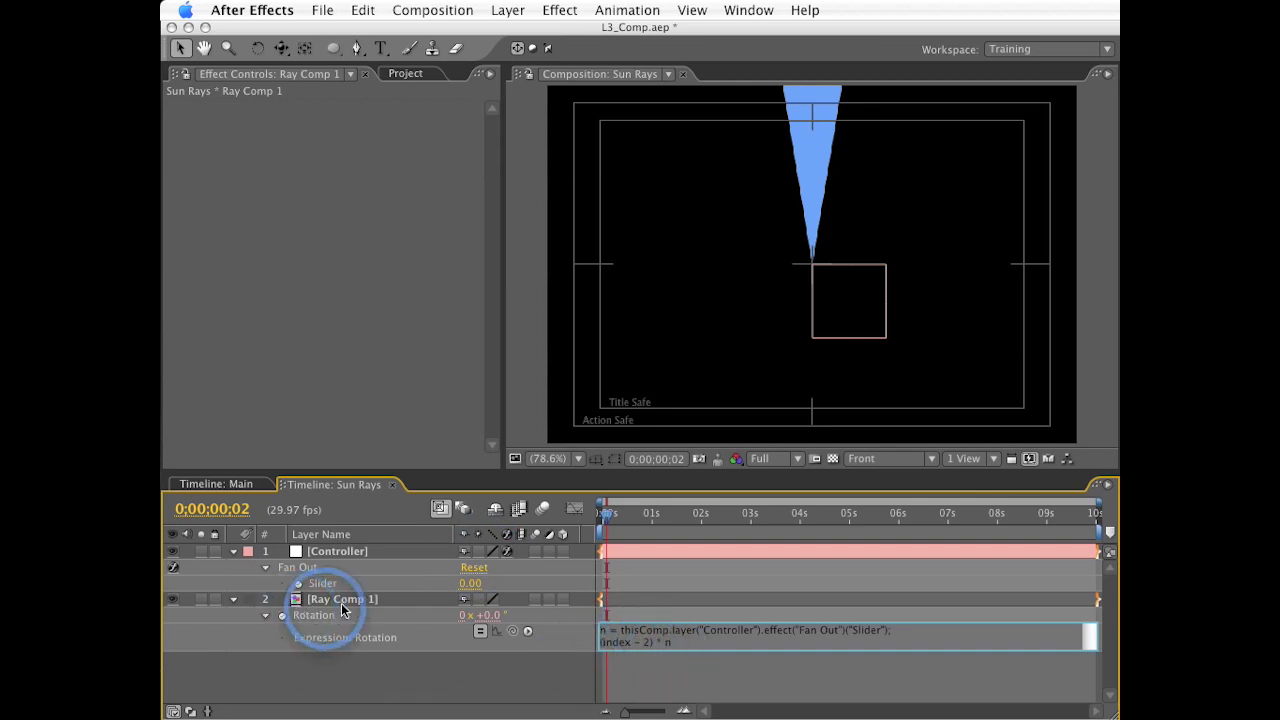
{"action": "left_click", "coordinate": [651, 641]}
{"action": "type", "text": ")"}
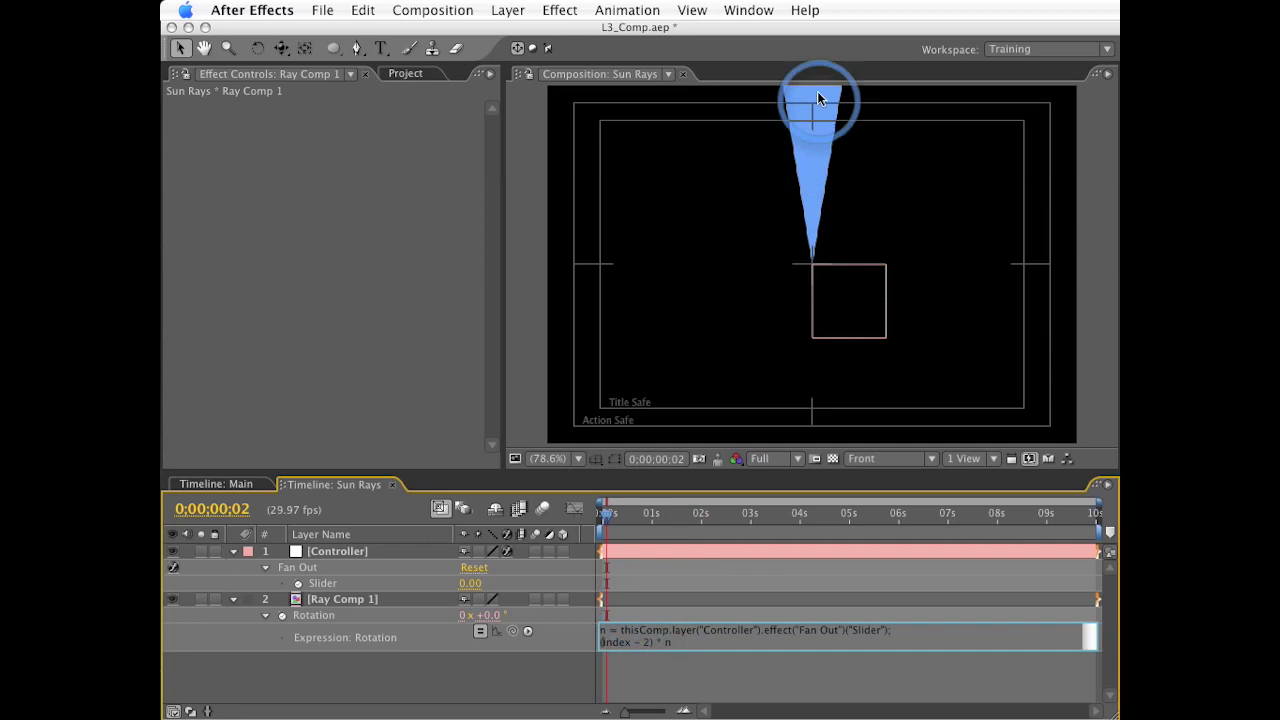
Step: Duplicate the ray layer, spread the copies with Fan Out 25, and open Ray Comp 1
{"action": "left_click", "coordinate": [353, 668]}
{"action": "left_click", "coordinate": [342, 599]}
{"action": "key", "text": "ctrl+d"}
{"action": "key", "text": "ctrl+d"}
{"action": "key", "text": "ctrl+d"}
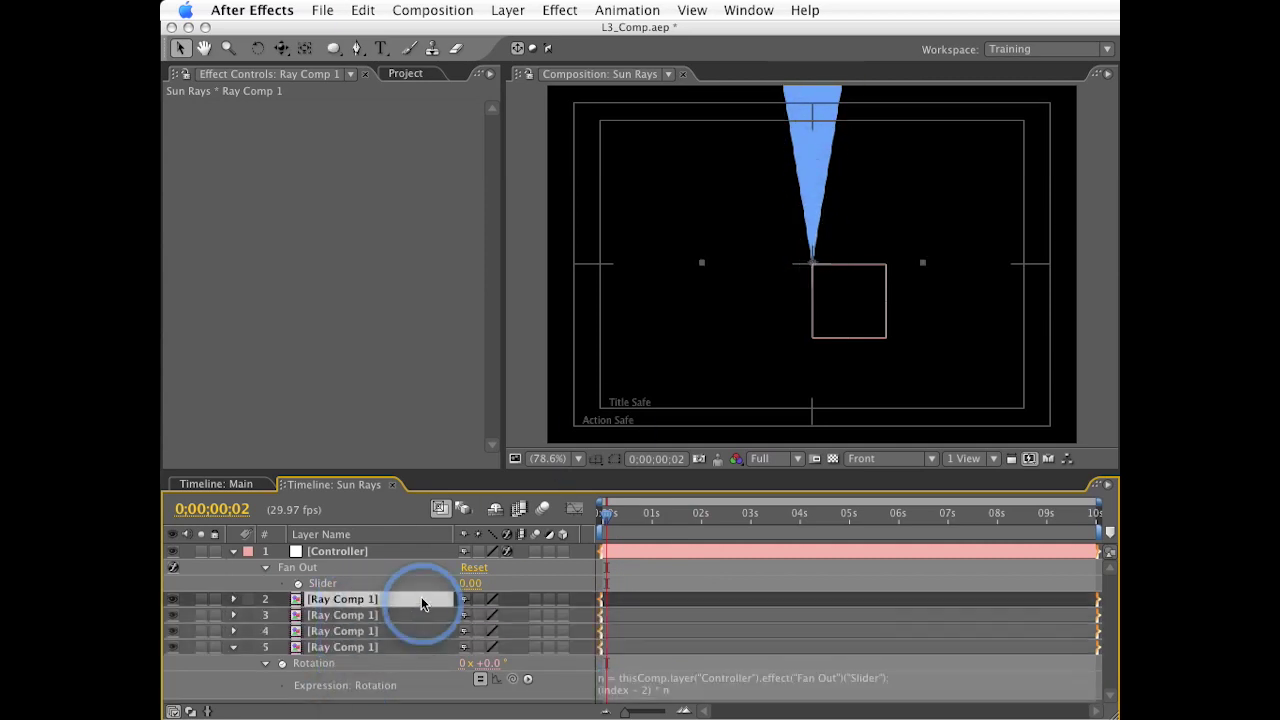
{"action": "key", "text": "ctrl+d"}
{"action": "key", "text": "ctrl+d"}
{"action": "key", "text": "ctrl+d"}
{"action": "mouse_move", "coordinate": [467, 583]}
{"action": "left_mouse_down"}
{"action": "mouse_move", "coordinate": [495, 583]}
{"action": "mouse_move", "coordinate": [462, 586]}
{"action": "left_mouse_up"}
{"action": "left_click", "coordinate": [358, 620]}
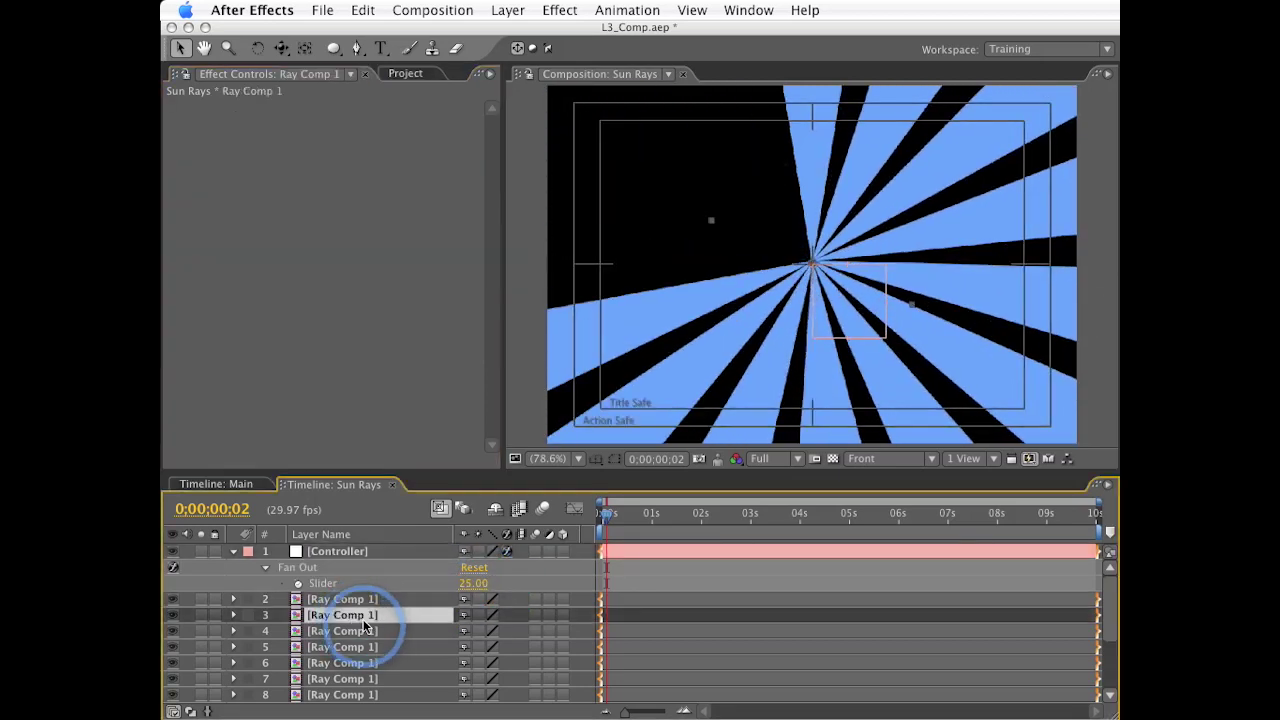
{"action": "double_click", "coordinate": [358, 620]}
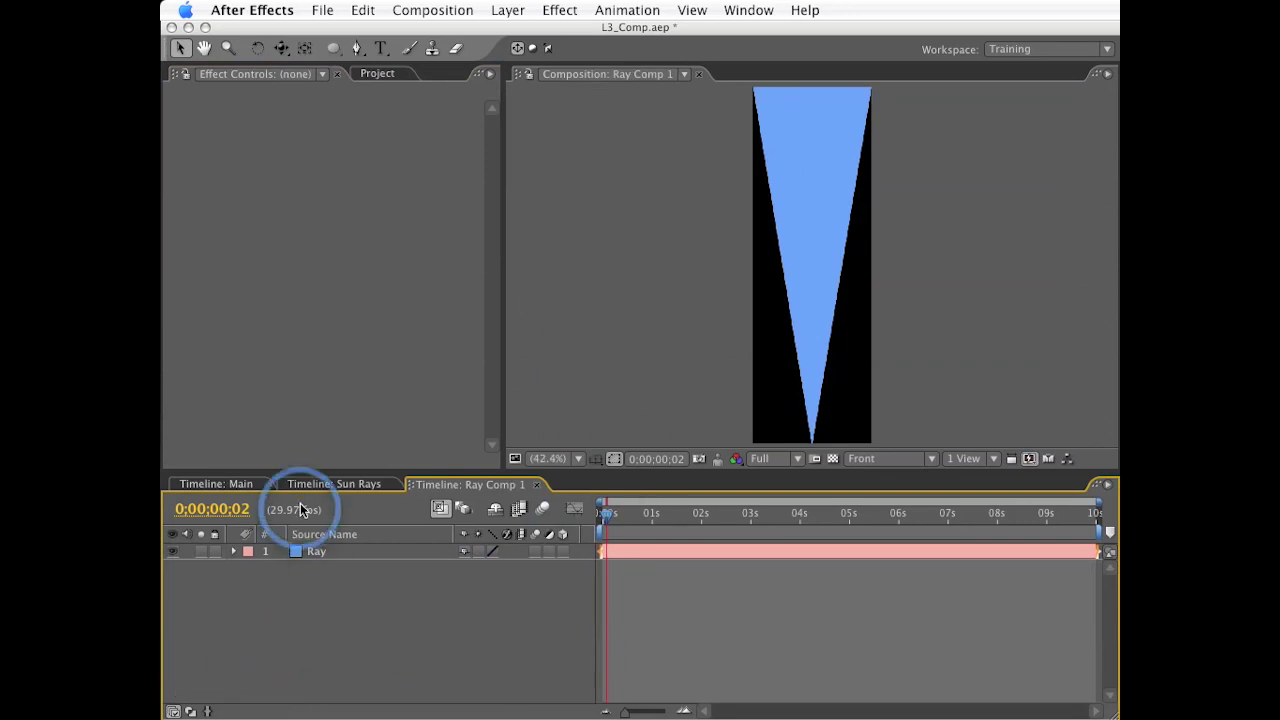
Step: Pull the Ray mask's top-left and top-right vertices inward, then close Ray Comp 1
{"action": "left_click", "coordinate": [339, 550]}
{"action": "key", "text": "m"}
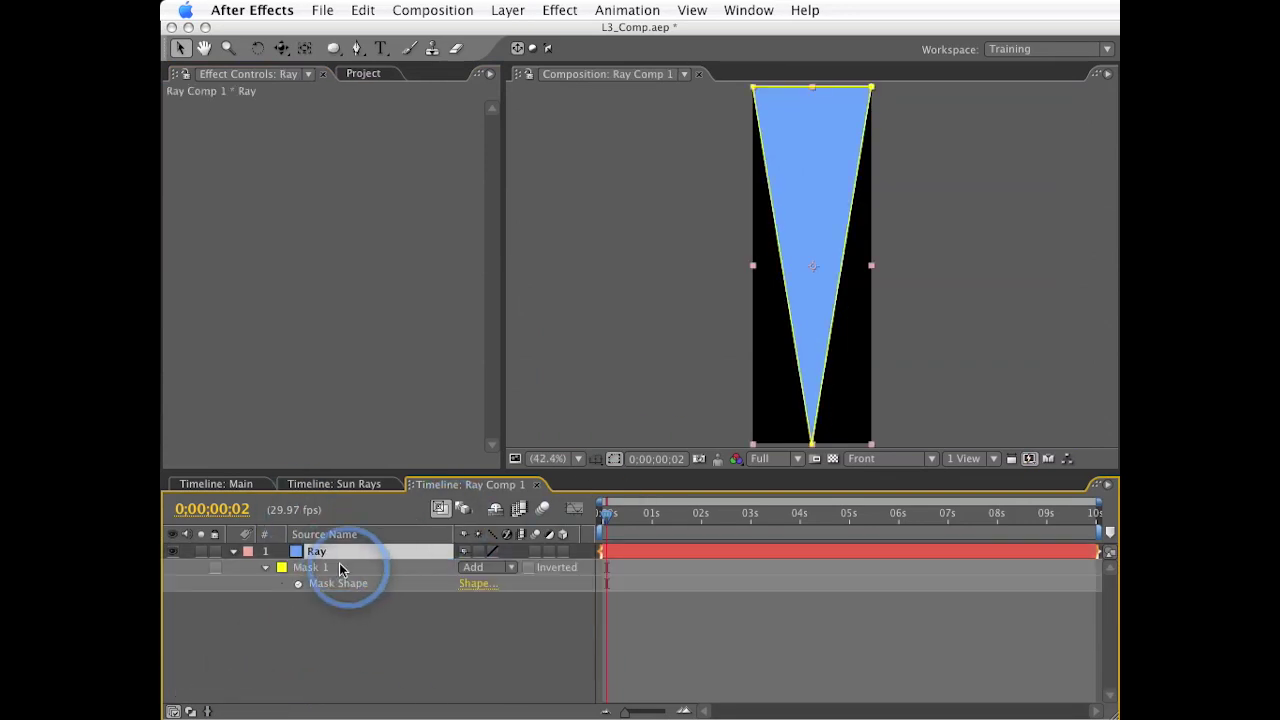
{"action": "left_click", "coordinate": [322, 566]}
{"action": "left_click", "coordinate": [715, 115]}
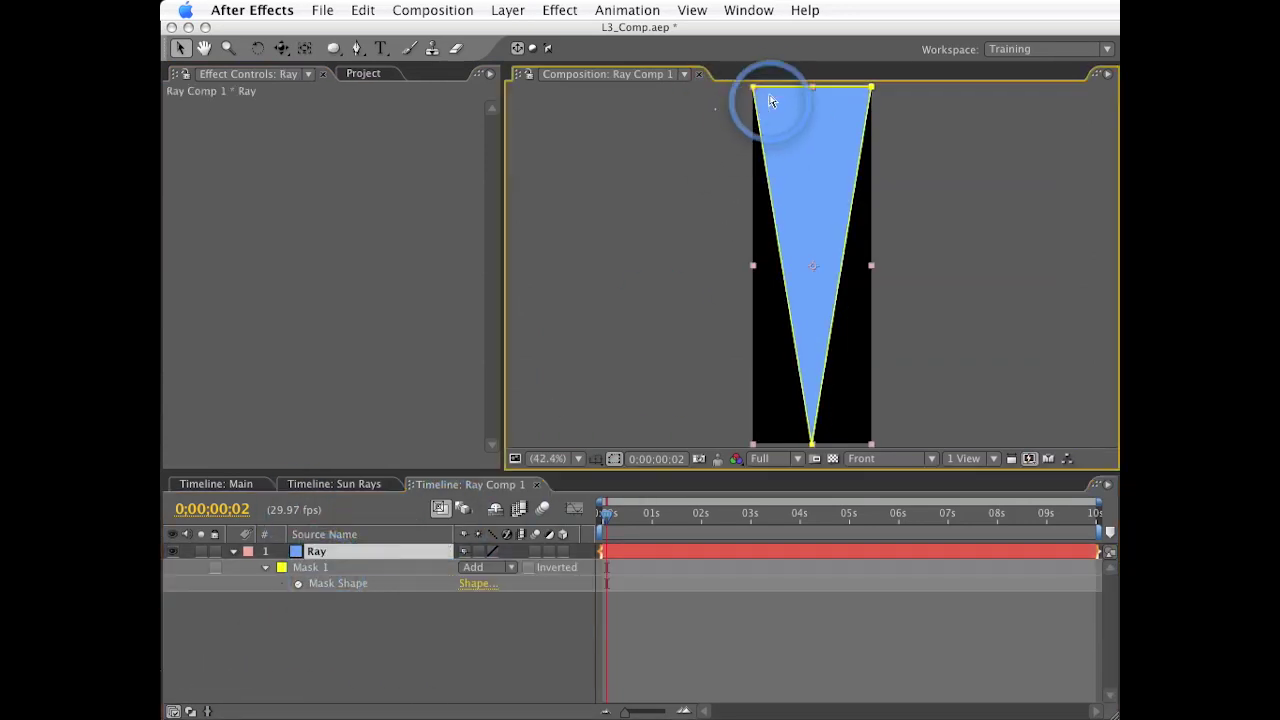
{"action": "left_click_drag", "start_coordinate": [754, 90], "coordinate": [775, 88]}
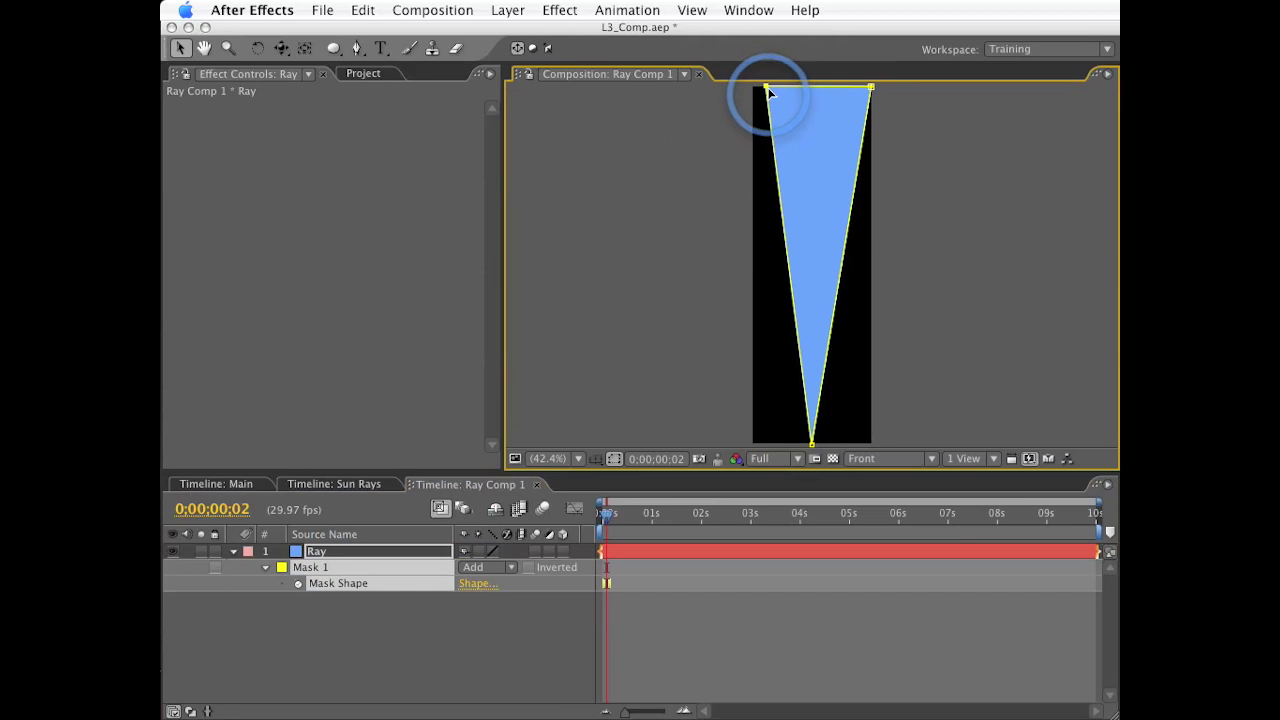
{"action": "double_click", "coordinate": [875, 88]}
{"action": "key", "text": "Return"}
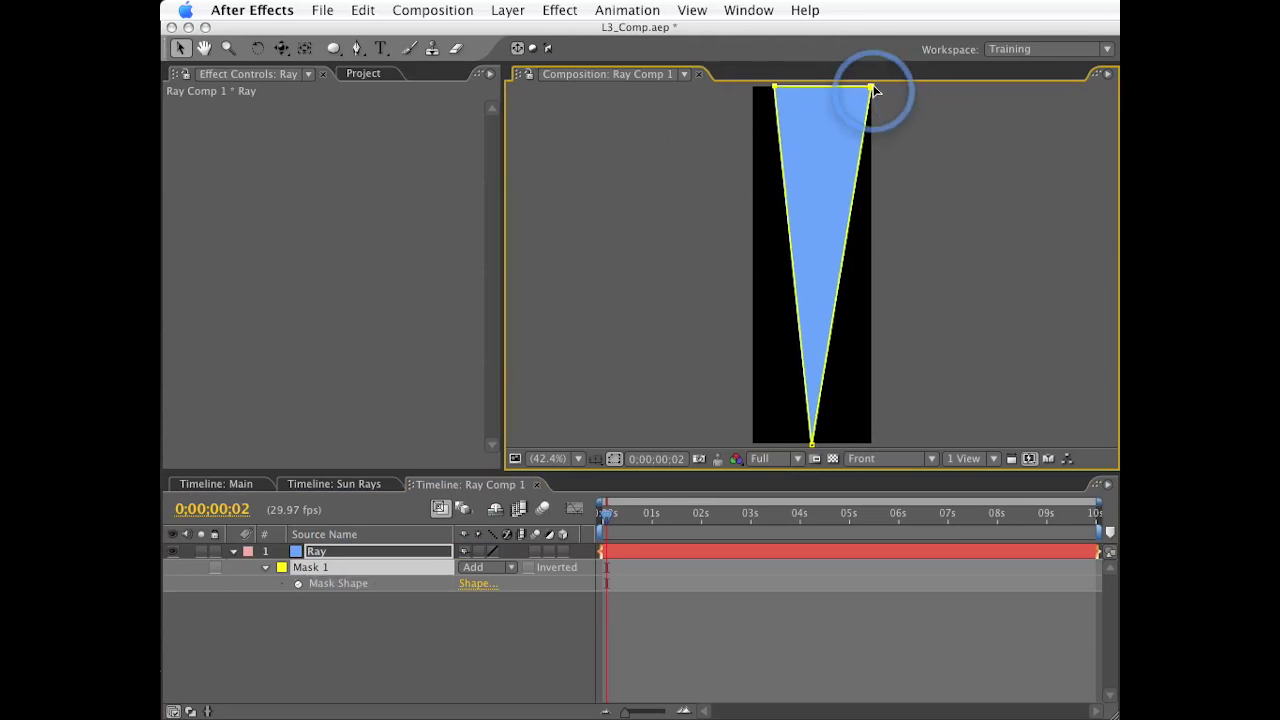
{"action": "left_click_drag", "start_coordinate": [874, 91], "coordinate": [780, 91]}
{"action": "double_click", "coordinate": [773, 88]}
{"action": "key", "text": "Return"}
{"action": "key", "text": "super+w"}
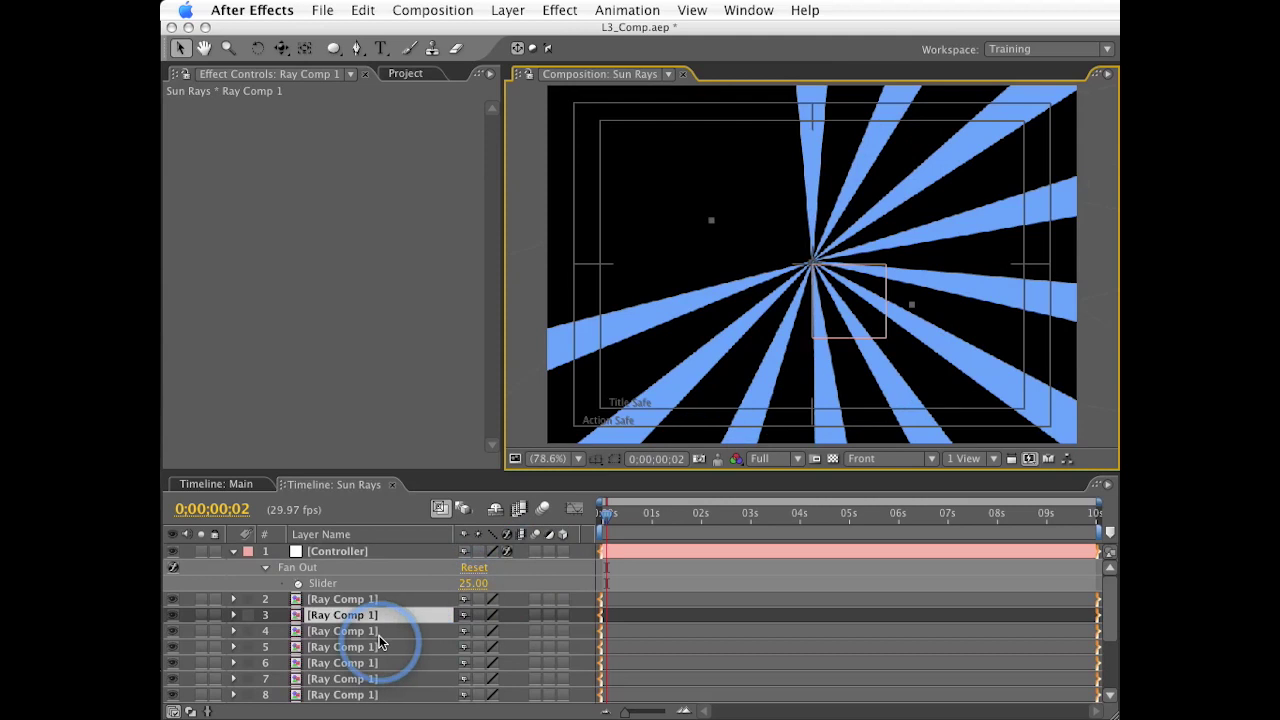
Step: Keyframe Fan Out from 0 at the start to 25 a few frames later, then preview
{"action": "left_click", "coordinate": [298, 585]}
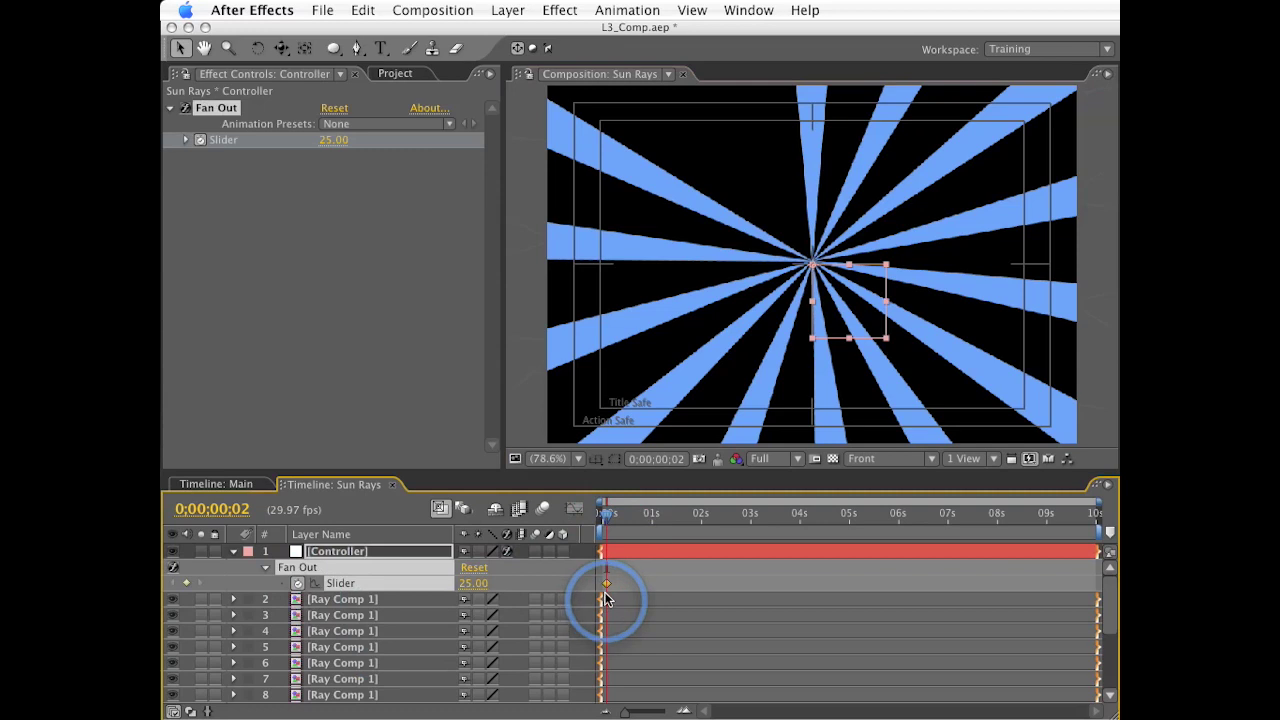
{"action": "left_click_drag", "start_coordinate": [607, 585], "coordinate": [628, 582]}
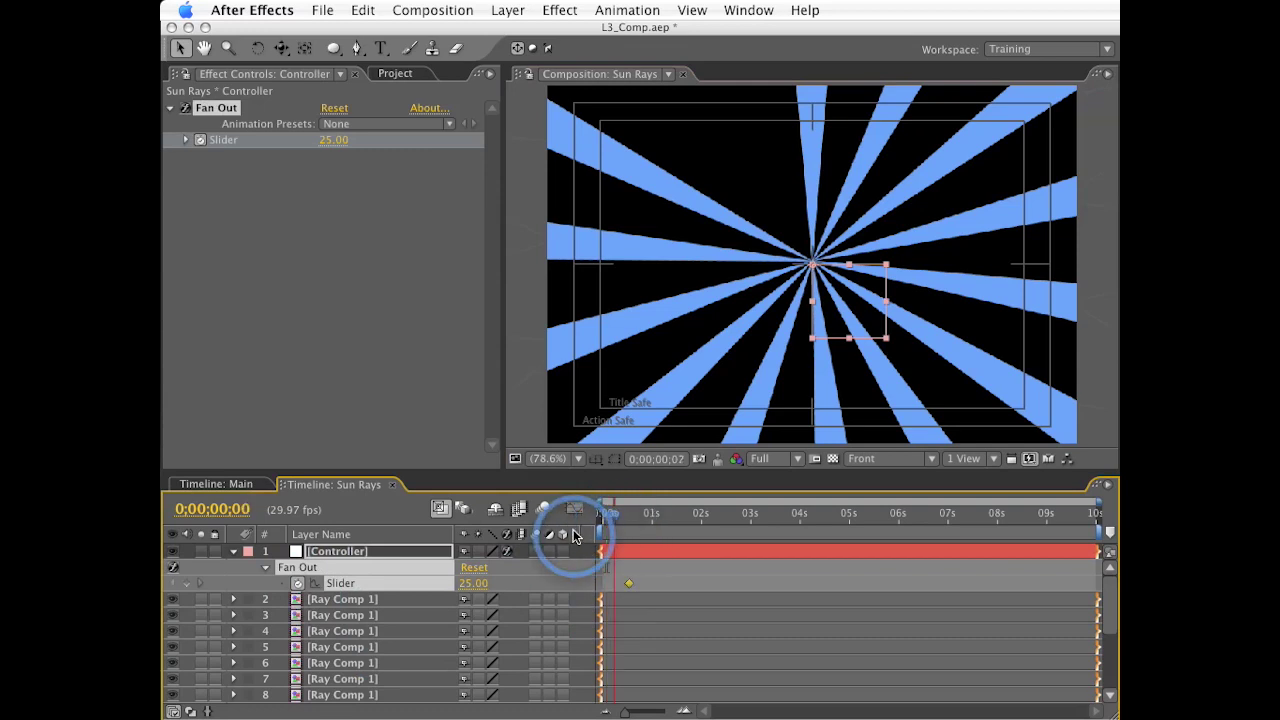
{"action": "key", "text": "Home"}
{"action": "left_click", "coordinate": [473, 583]}
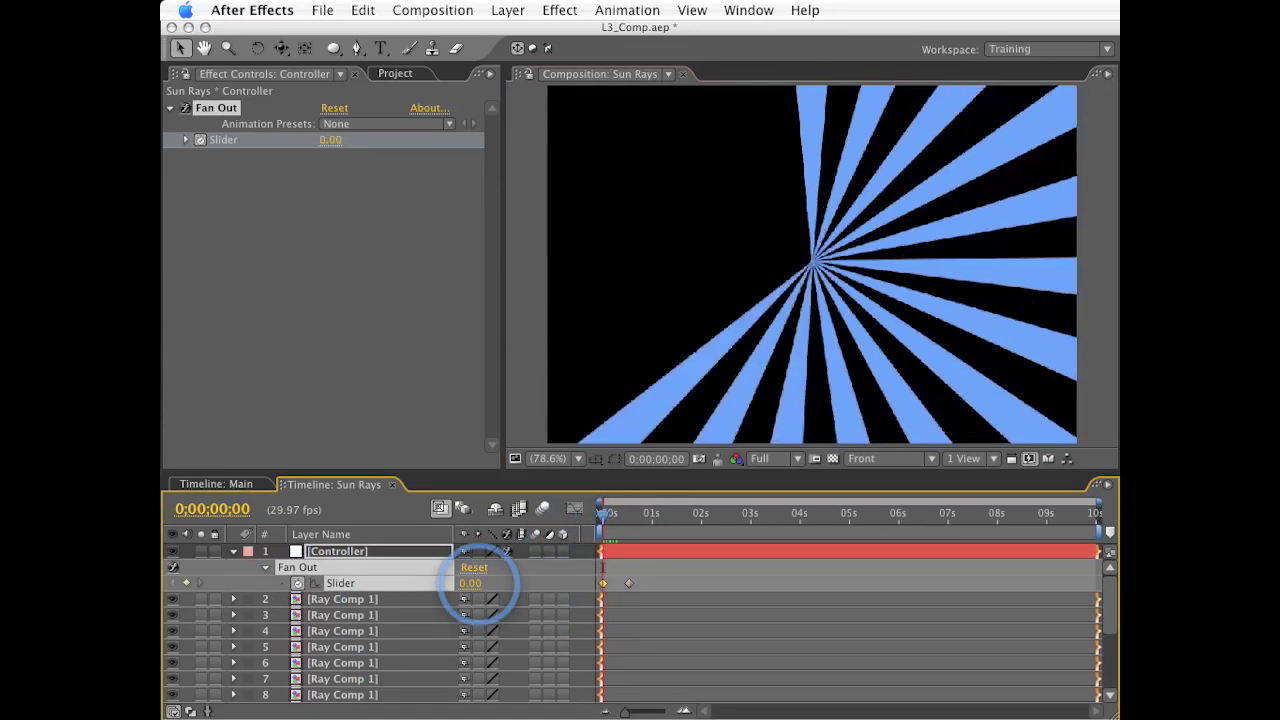
{"action": "left_click", "coordinate": [669, 598]}
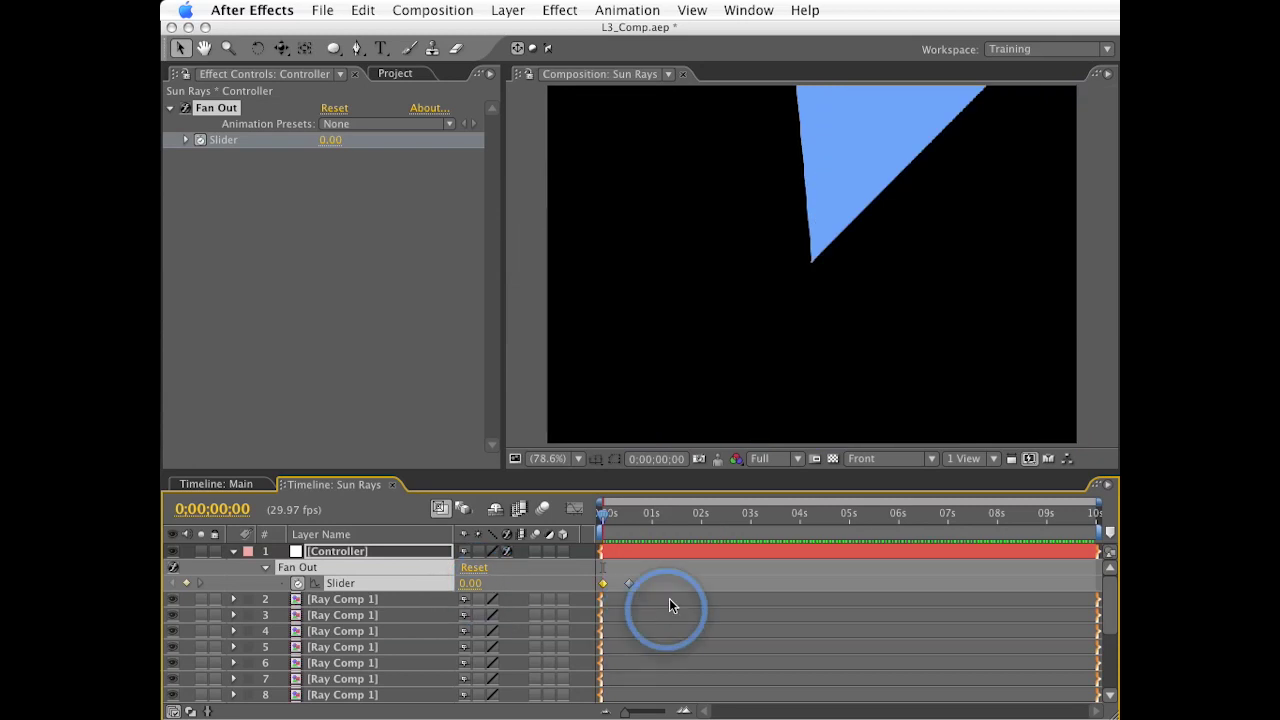
{"action": "left_click", "coordinate": [630, 585]}
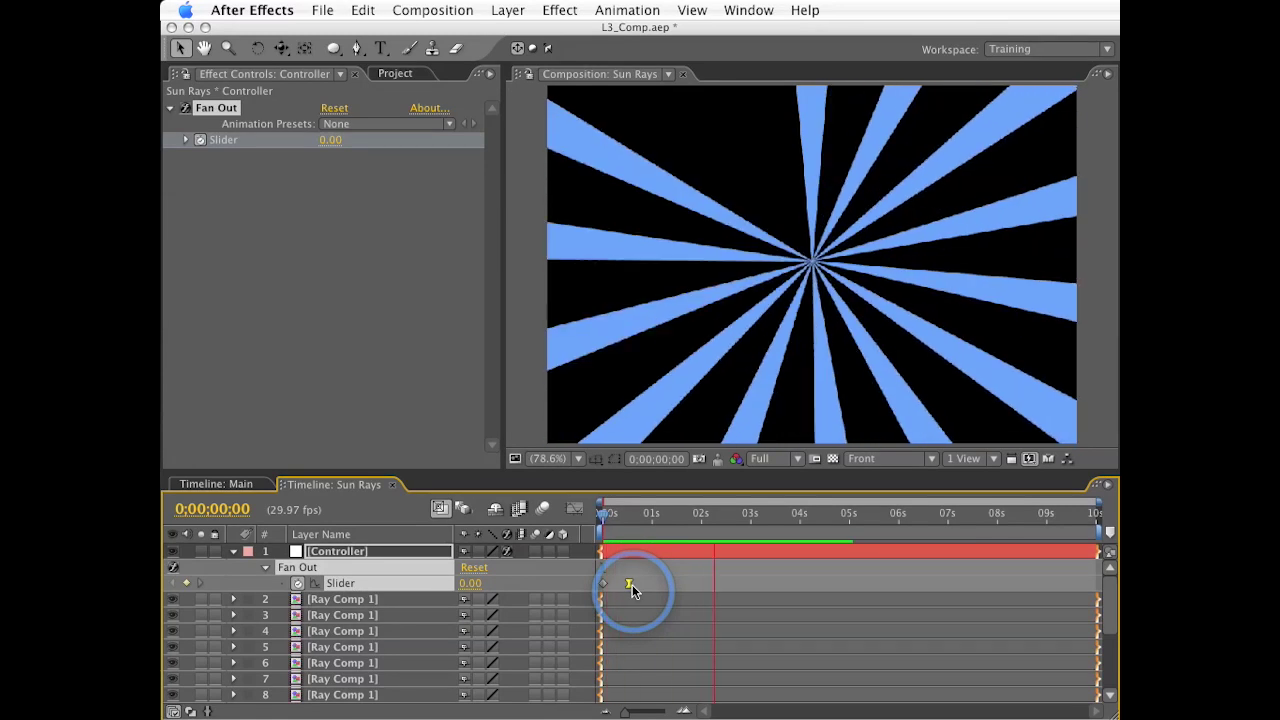
{"action": "key", "text": "space"}
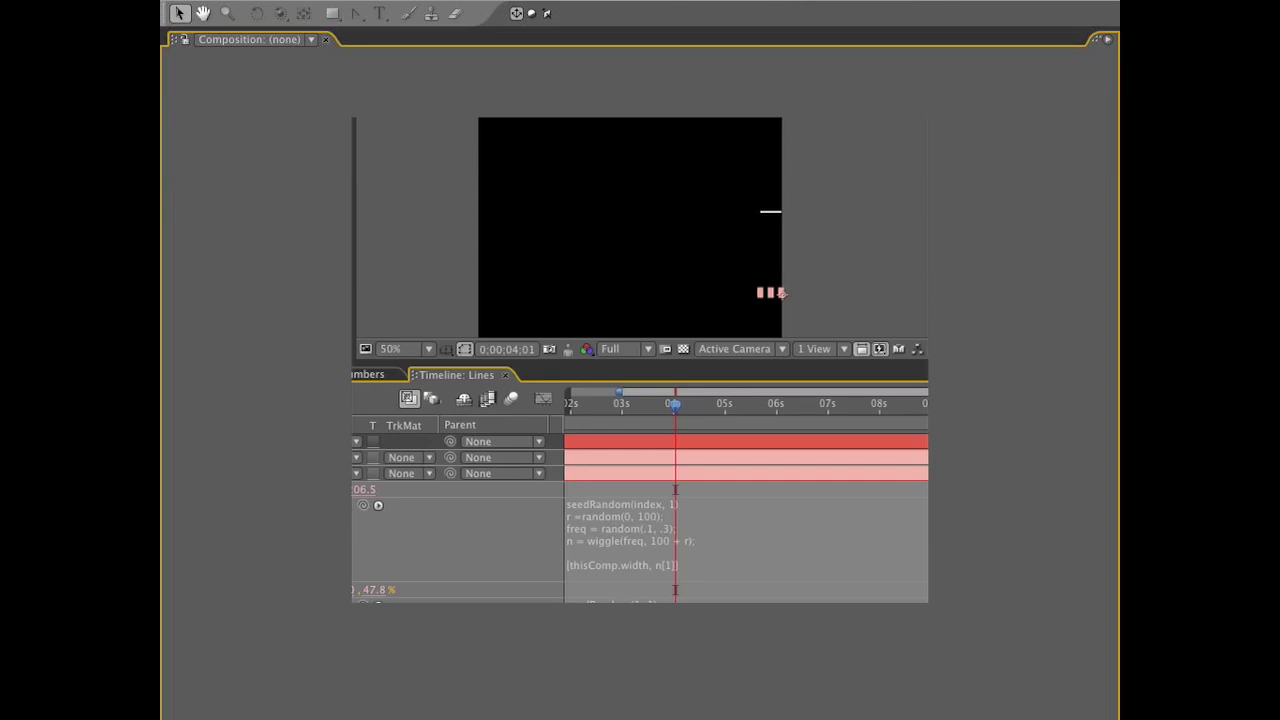
Step: In the showcase examples, duplicate a layer twice and commit its edited expression
{"action": "key", "text": "ctrl+d"}
{"action": "key", "text": "ctrl+d"}
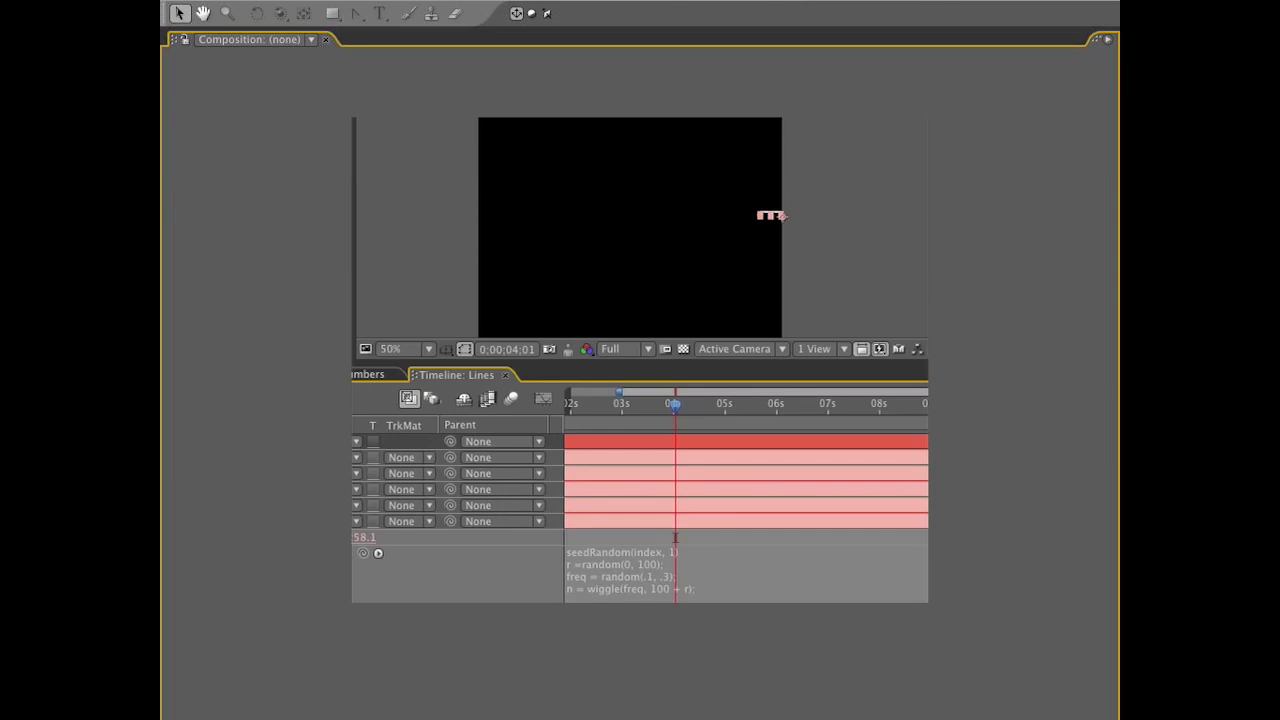
{"action": "key", "text": "ctrl+d"}
{"action": "key", "text": "ctrl+d"}
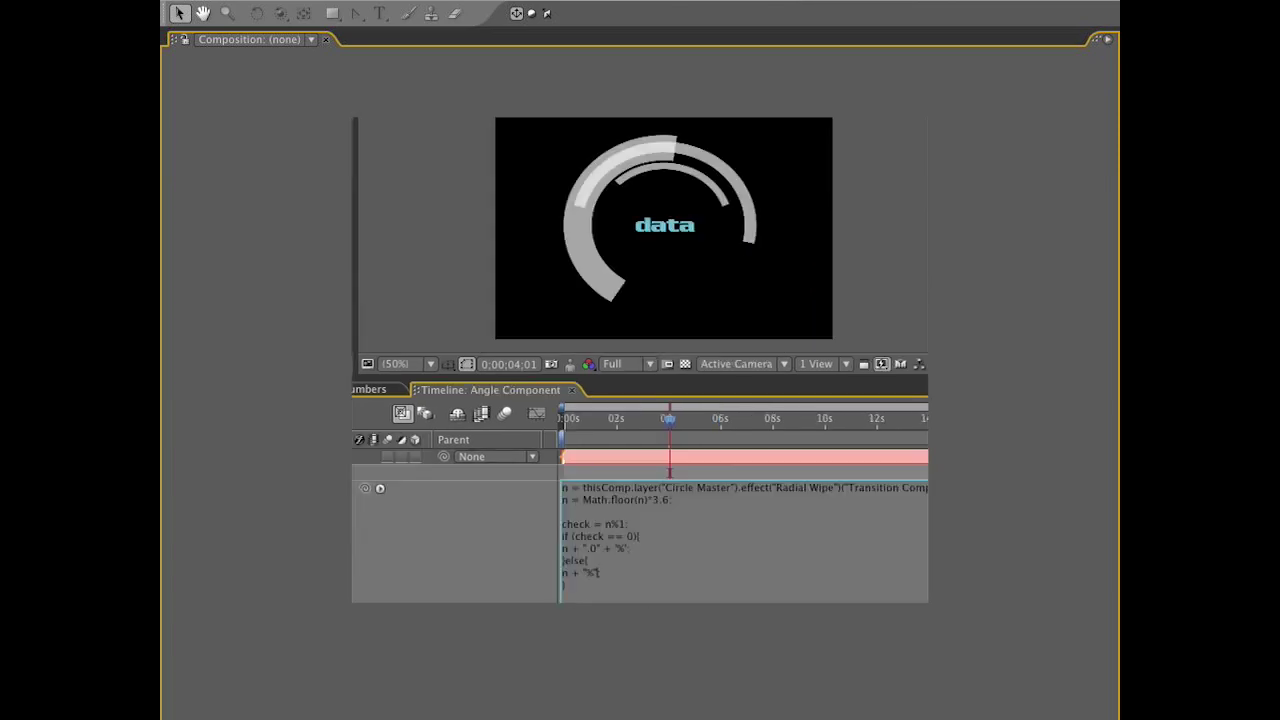
{"action": "key", "text": "KP_Enter"}
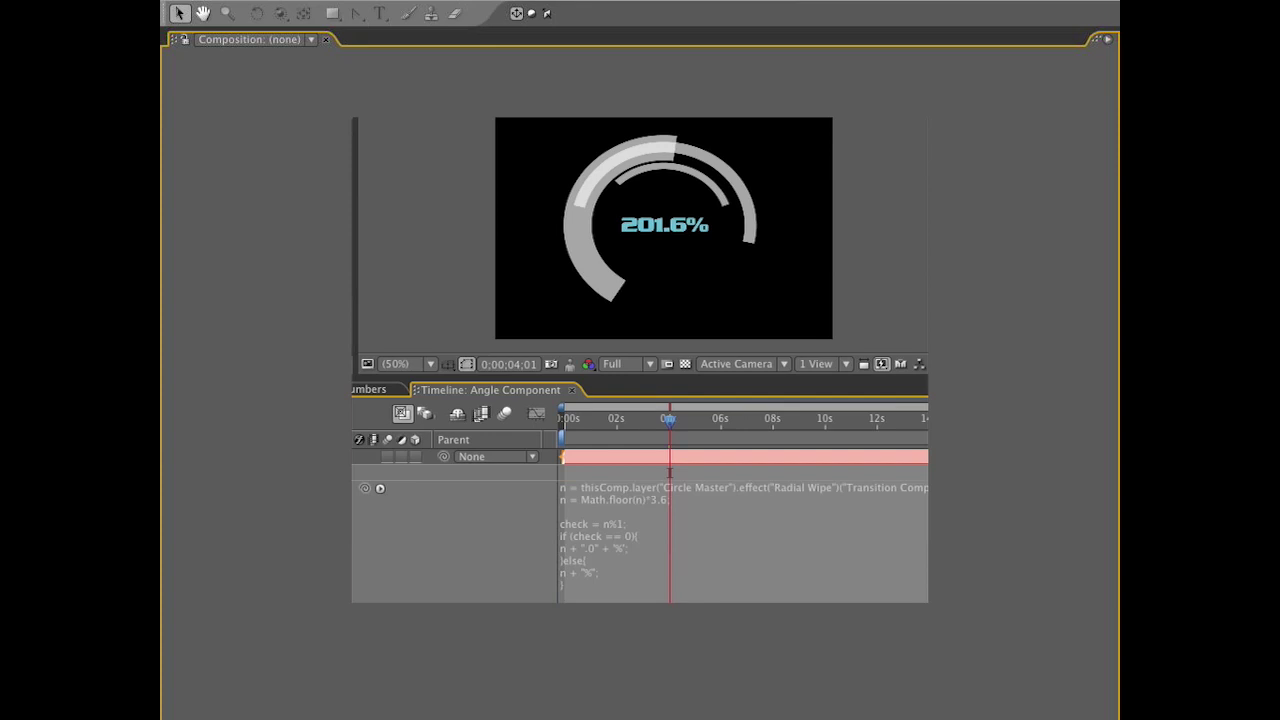